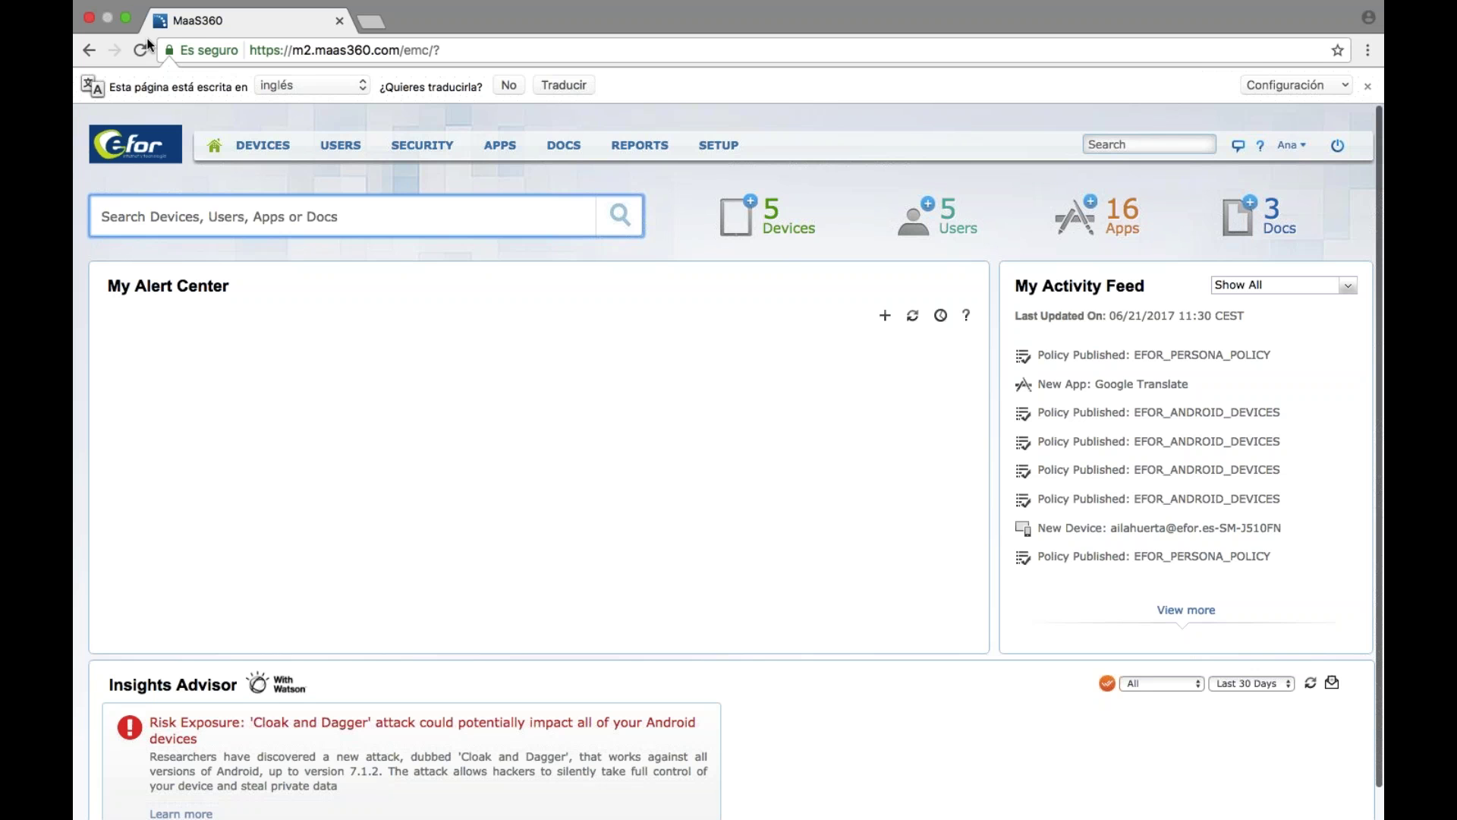
Dismiss the browser's offer to translate the page
{"action": "mouse_move", "coordinate": [340, 145]}
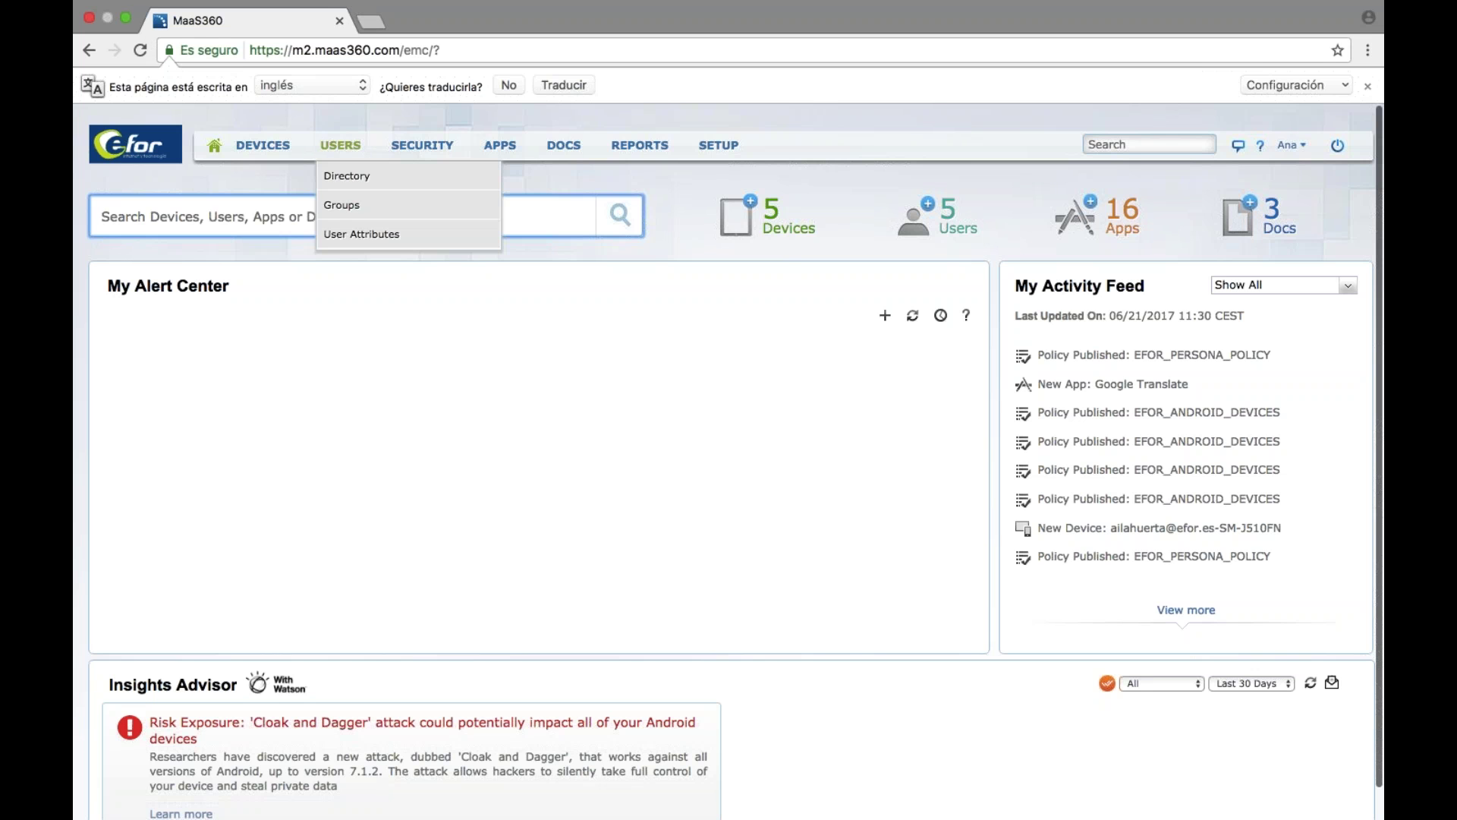
{"action": "left_click", "coordinate": [1366, 87]}
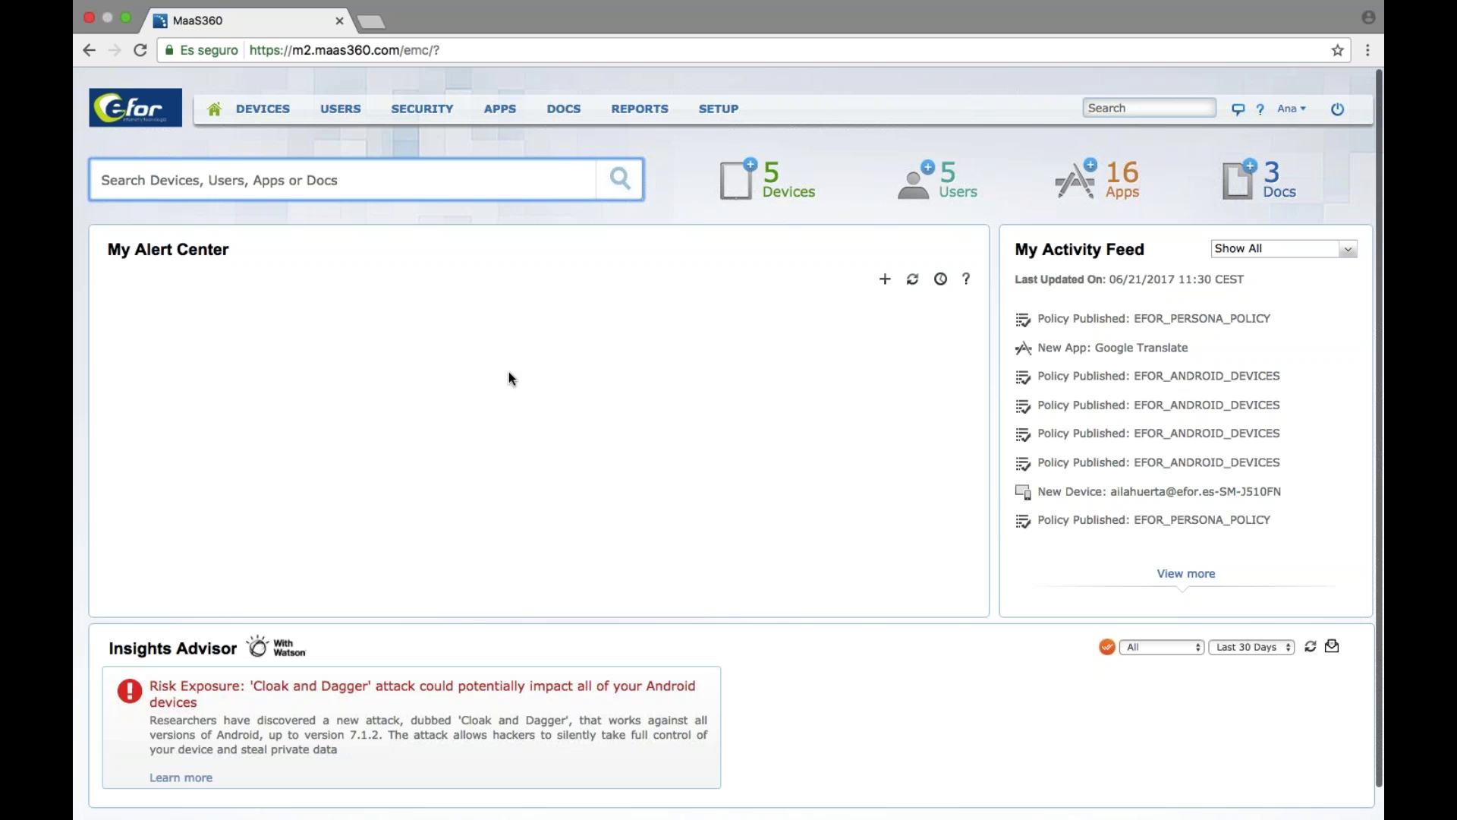
Start a new alert and set Condition 1 to the Network Information category with the Last Connection Date attribute
{"action": "left_click", "coordinate": [885, 279]}
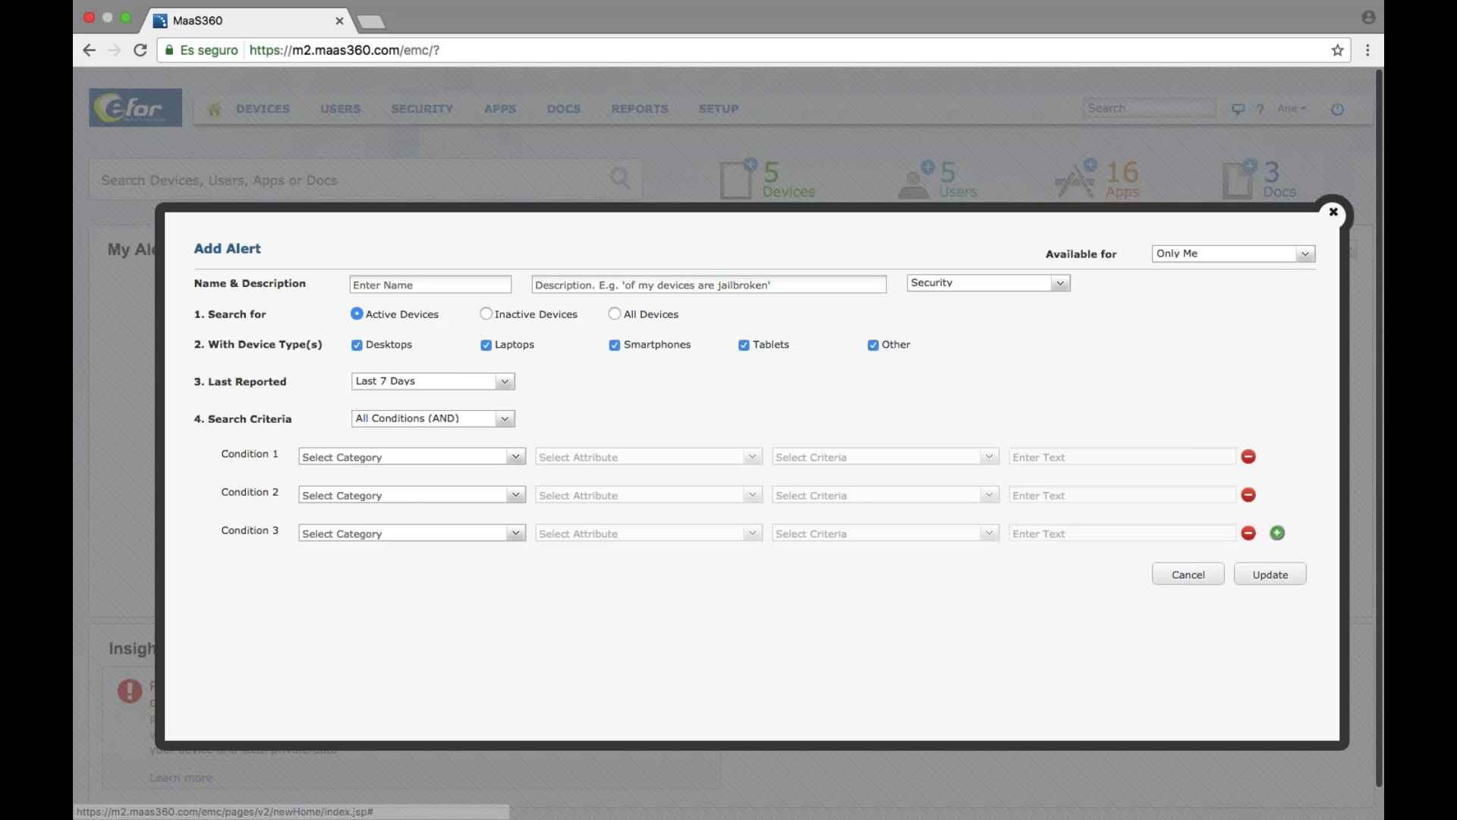
{"action": "left_click", "coordinate": [343, 458]}
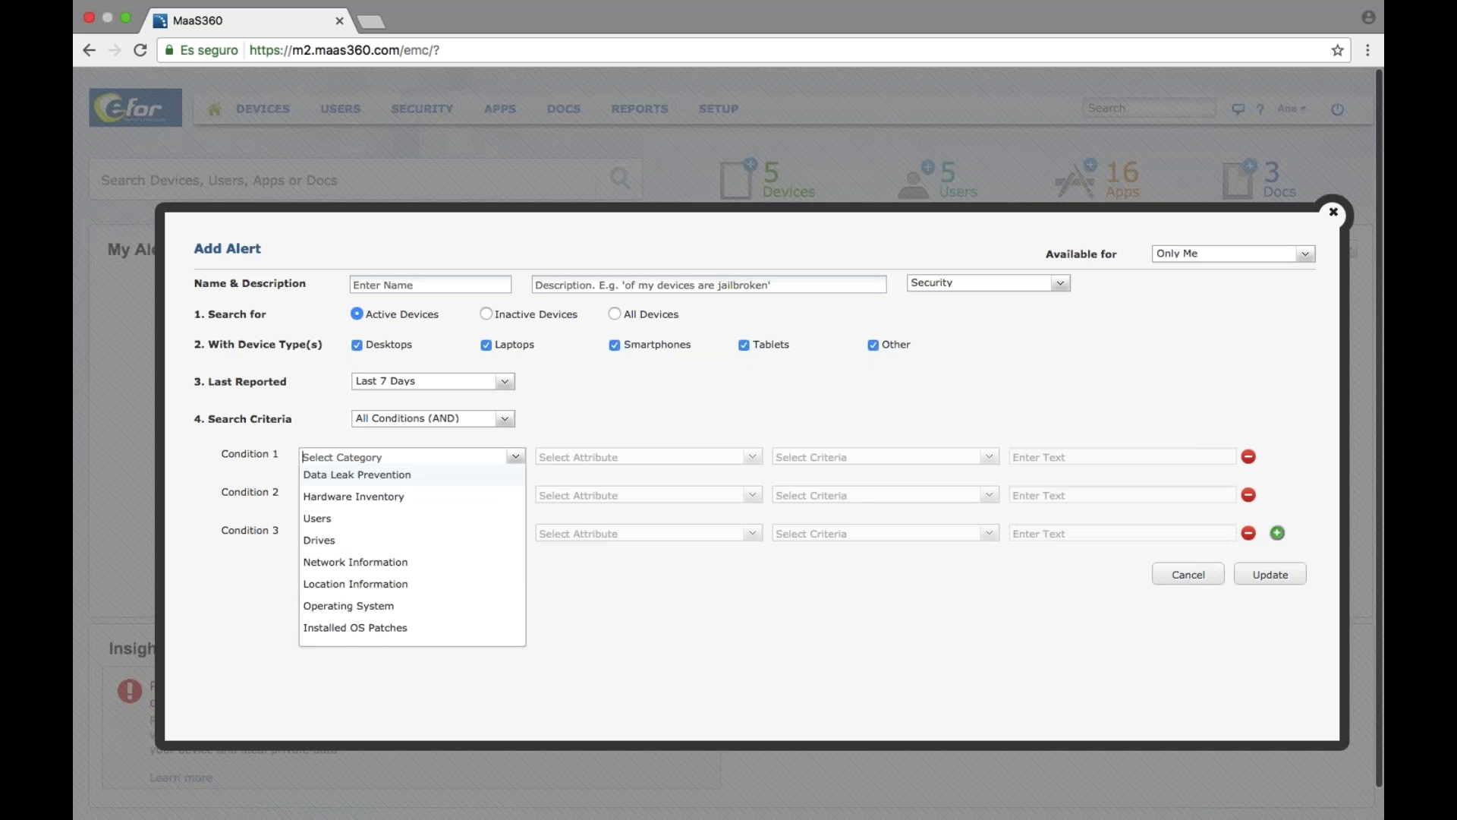
{"action": "left_click", "coordinate": [377, 563]}
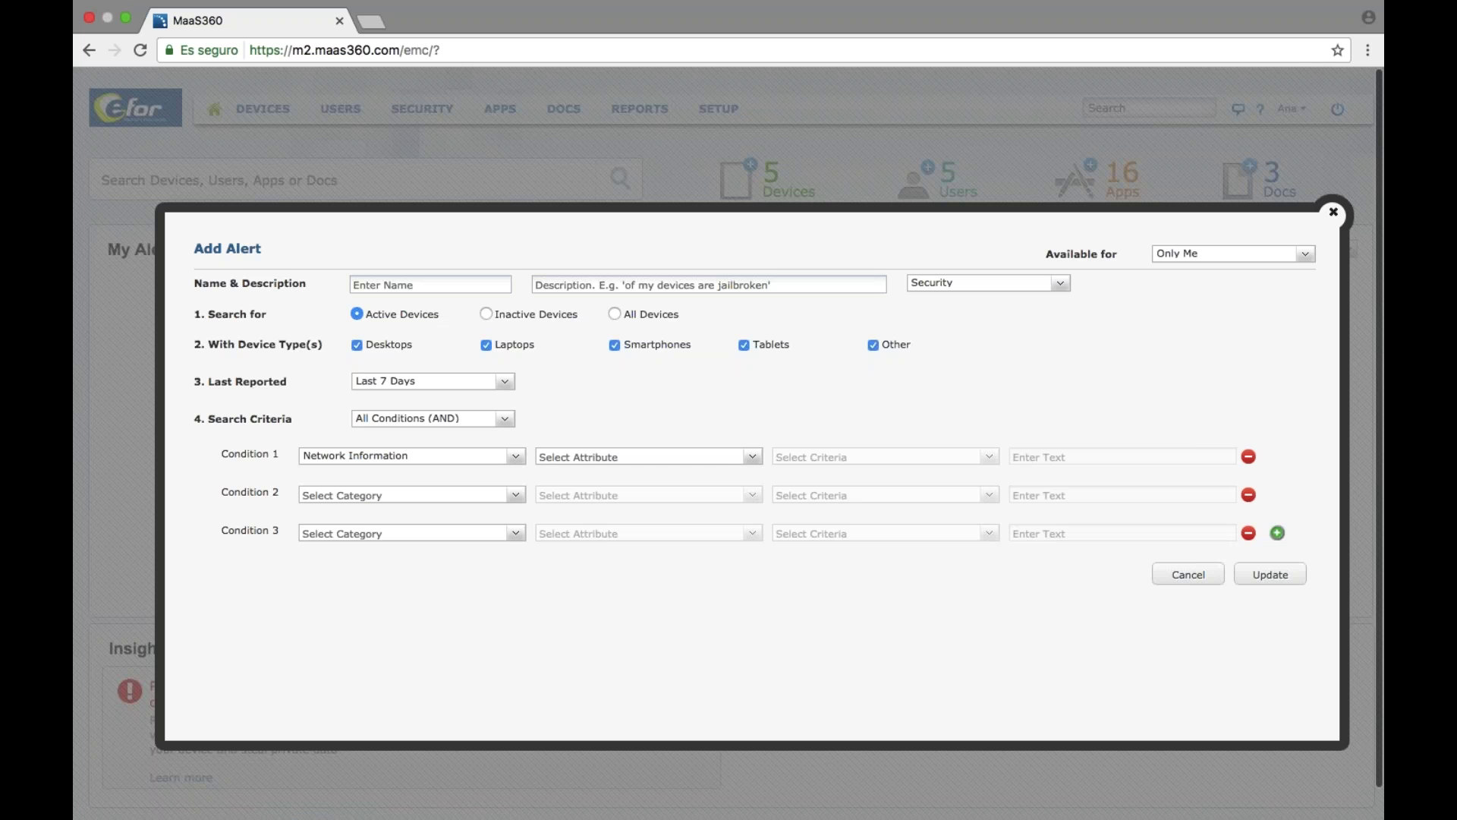
{"action": "left_click", "coordinate": [539, 456]}
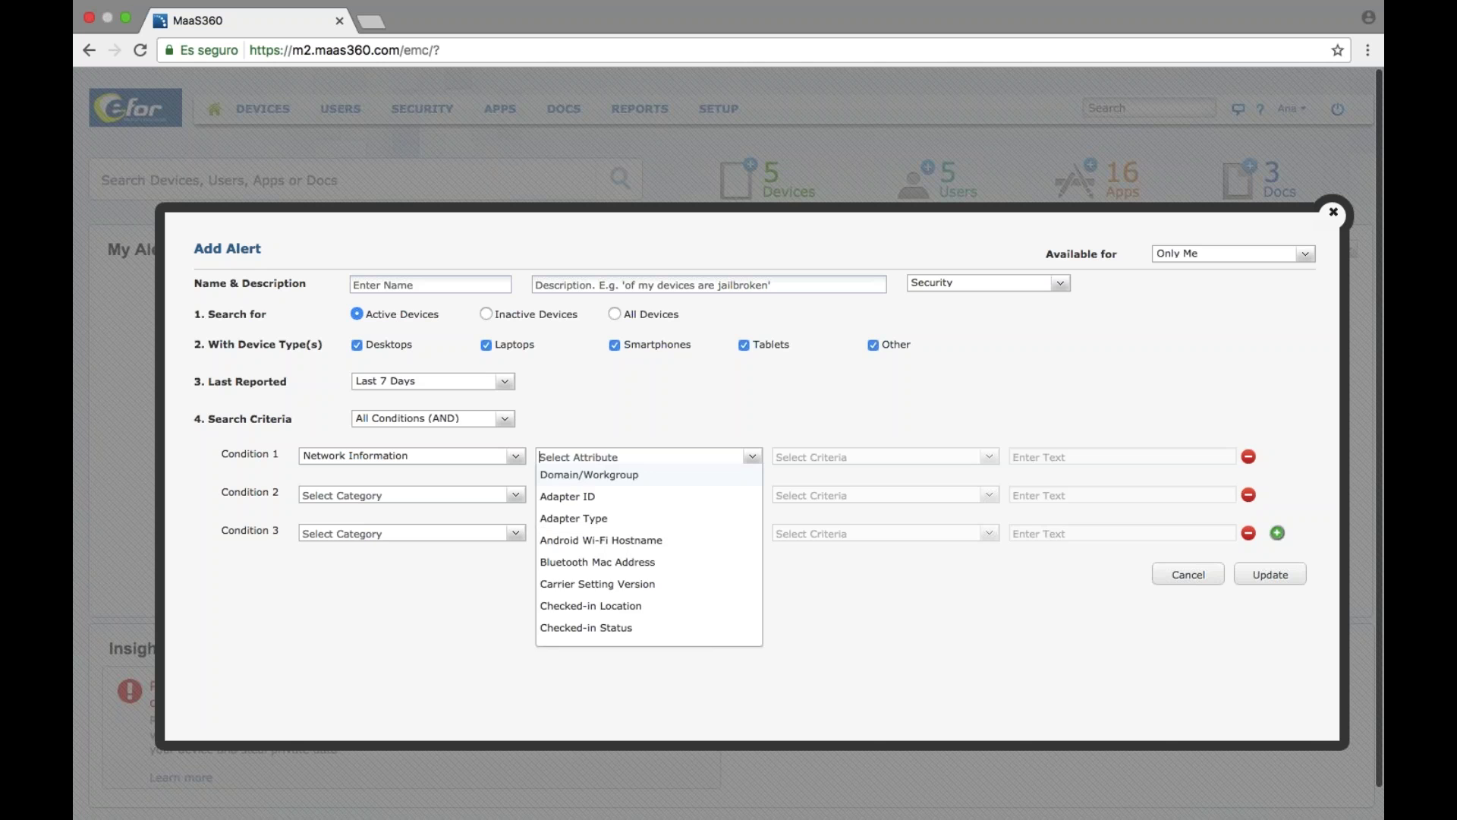
{"action": "type", "text": "la"}
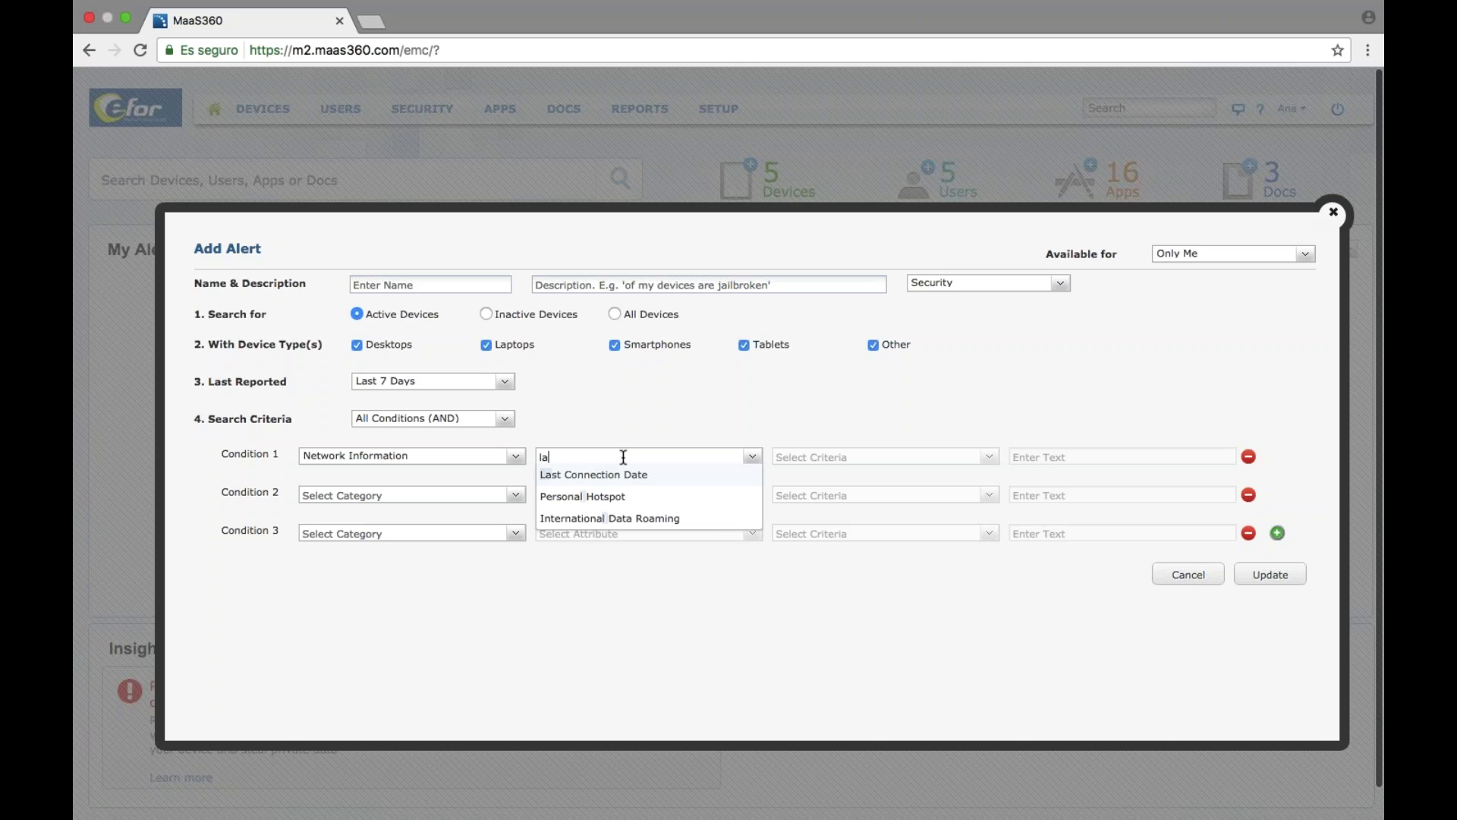
{"action": "left_click", "coordinate": [586, 478]}
Set Condition 1's criterion to After 06/19/2017, try to update the unnamed alert, and close it without saving
{"action": "left_click", "coordinate": [827, 457]}
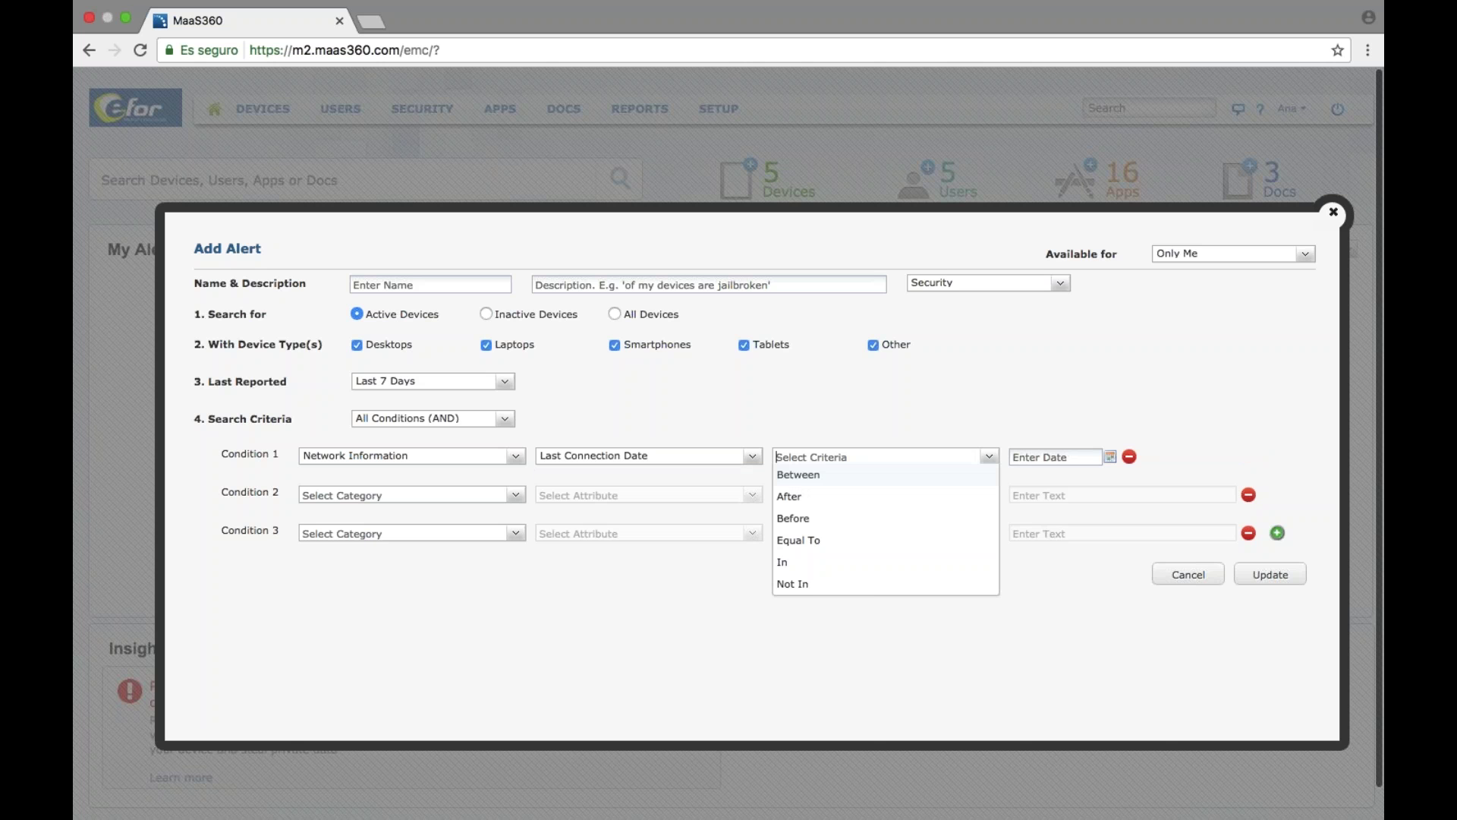
{"action": "left_click", "coordinate": [823, 501]}
{"action": "left_click", "coordinate": [1057, 456]}
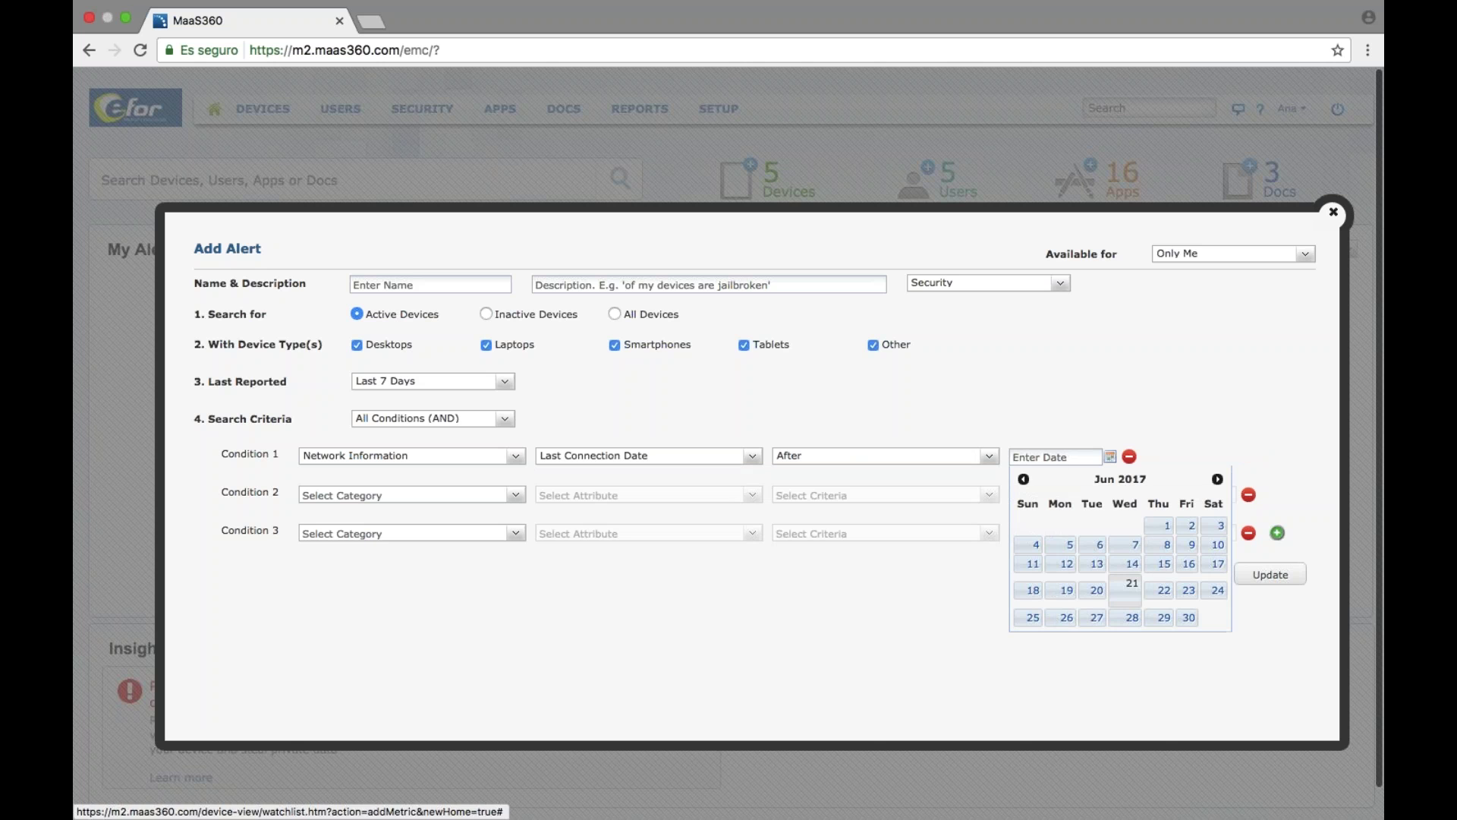
{"action": "left_click", "coordinate": [1067, 590]}
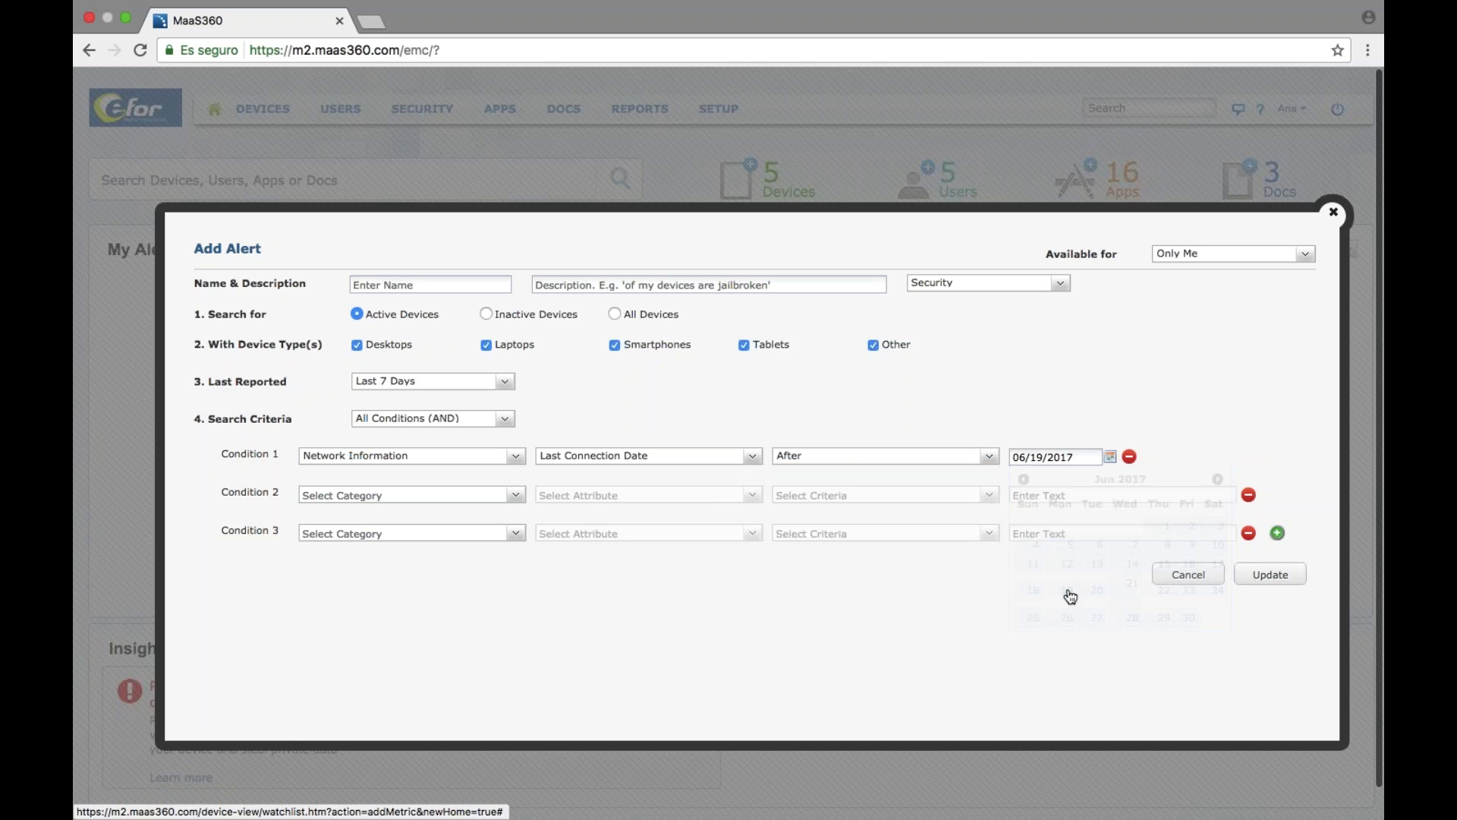
{"action": "left_click", "coordinate": [1245, 577]}
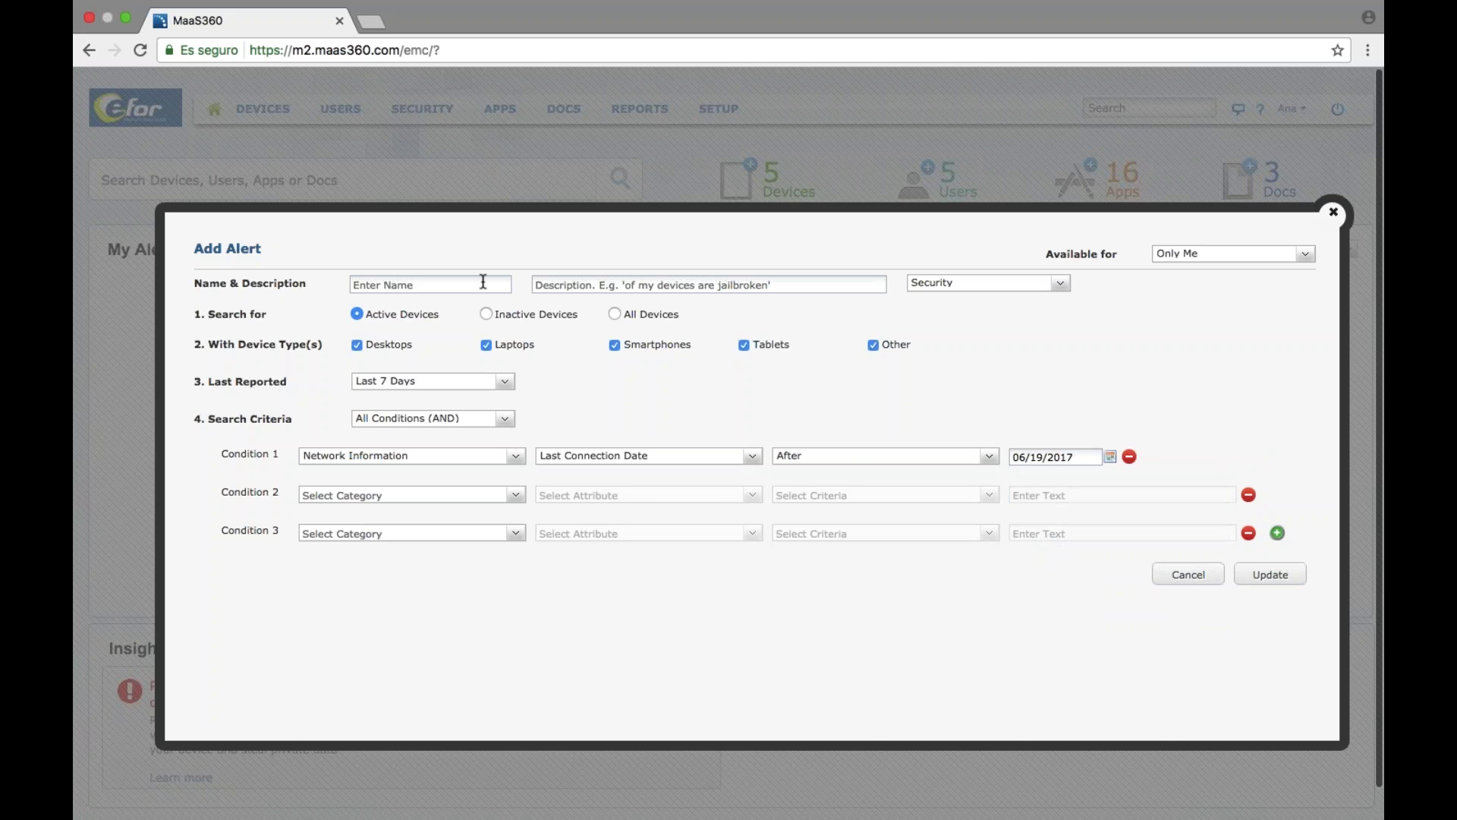
{"action": "left_click", "coordinate": [1334, 217]}
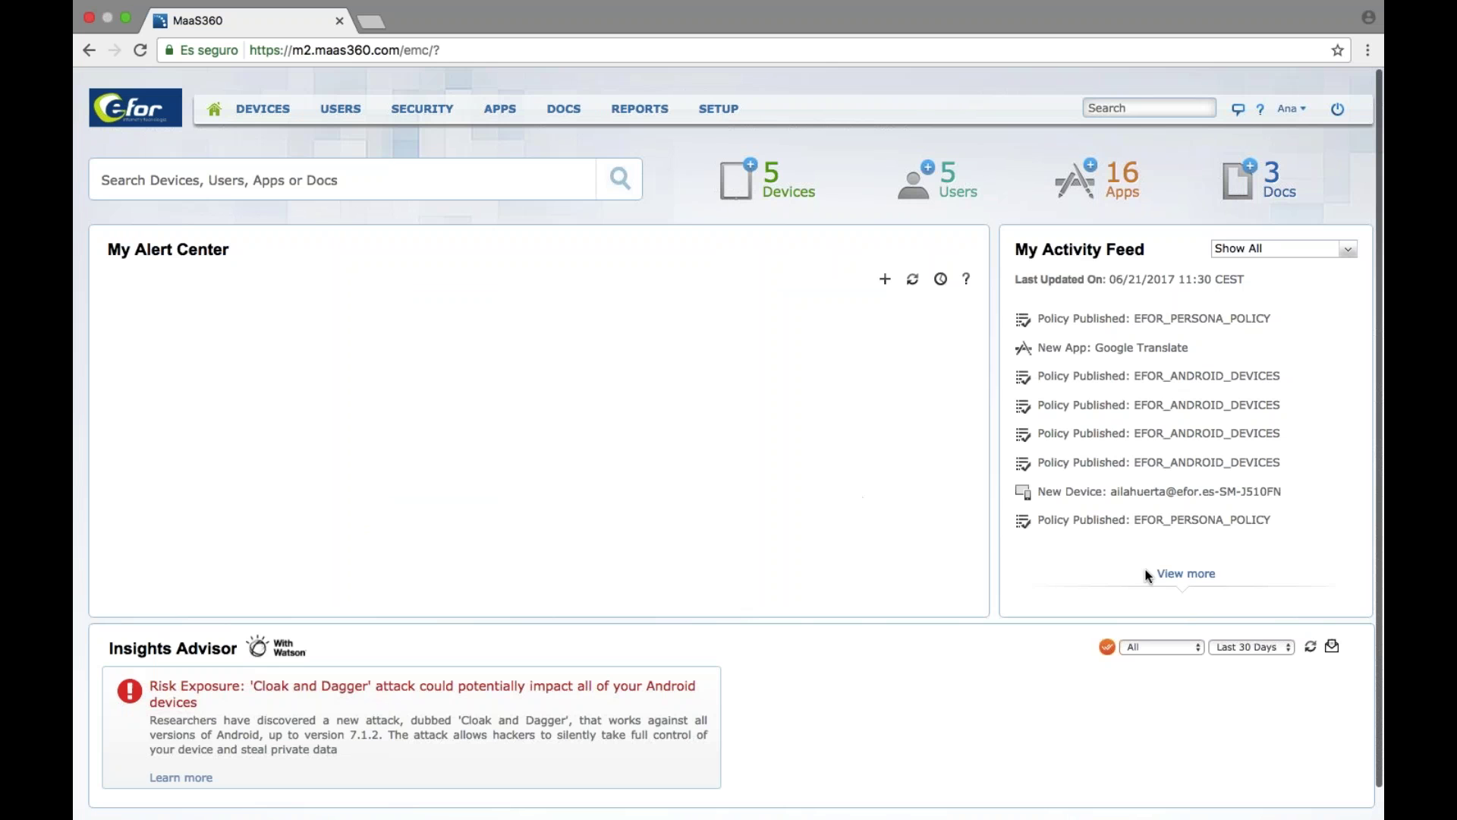
Set the Insights Advisor period to Last 60 Days and review the listed insights
{"action": "left_click", "coordinate": [1267, 646]}
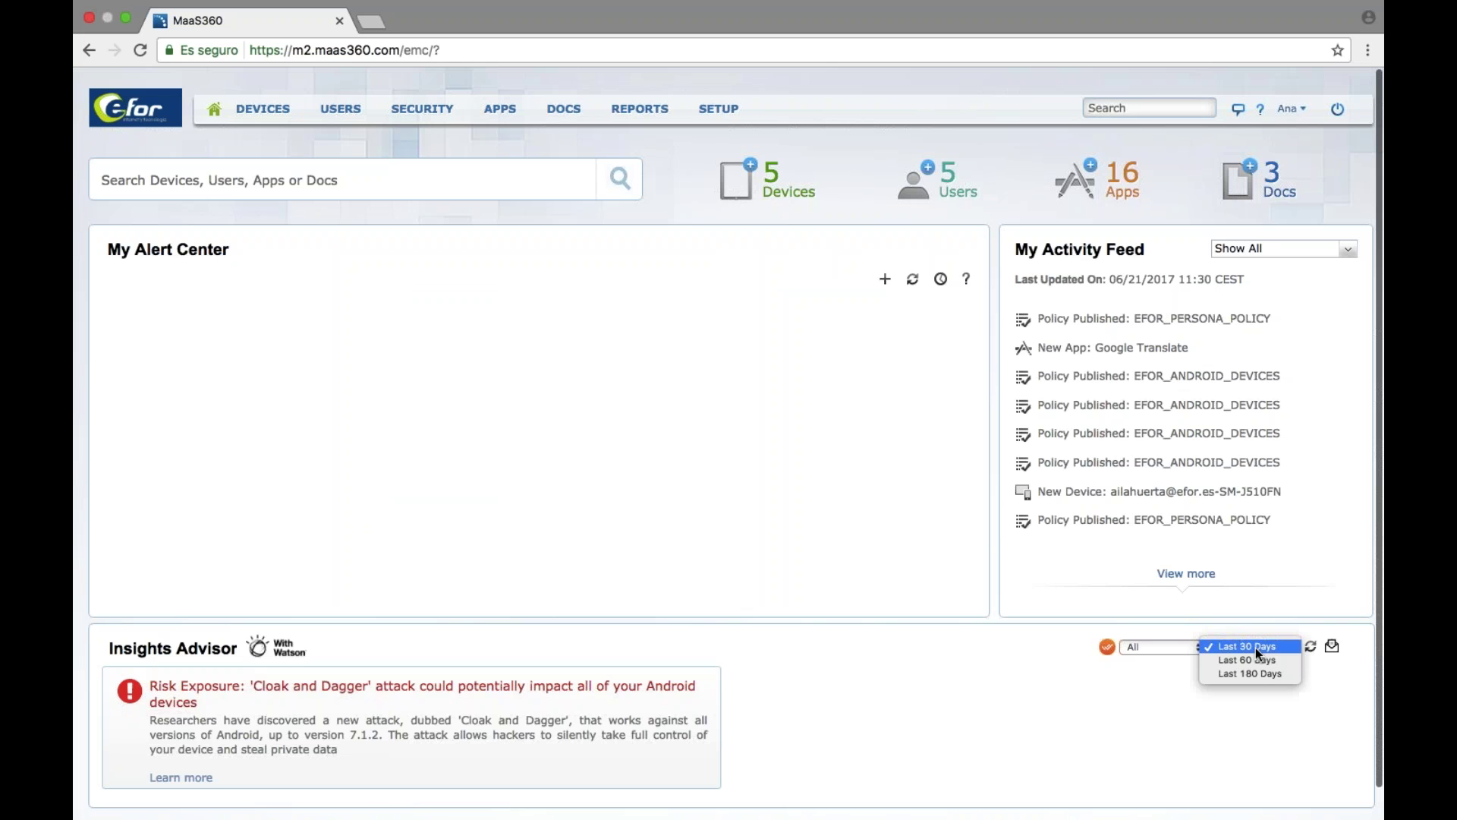
{"action": "key", "text": "Escape"}
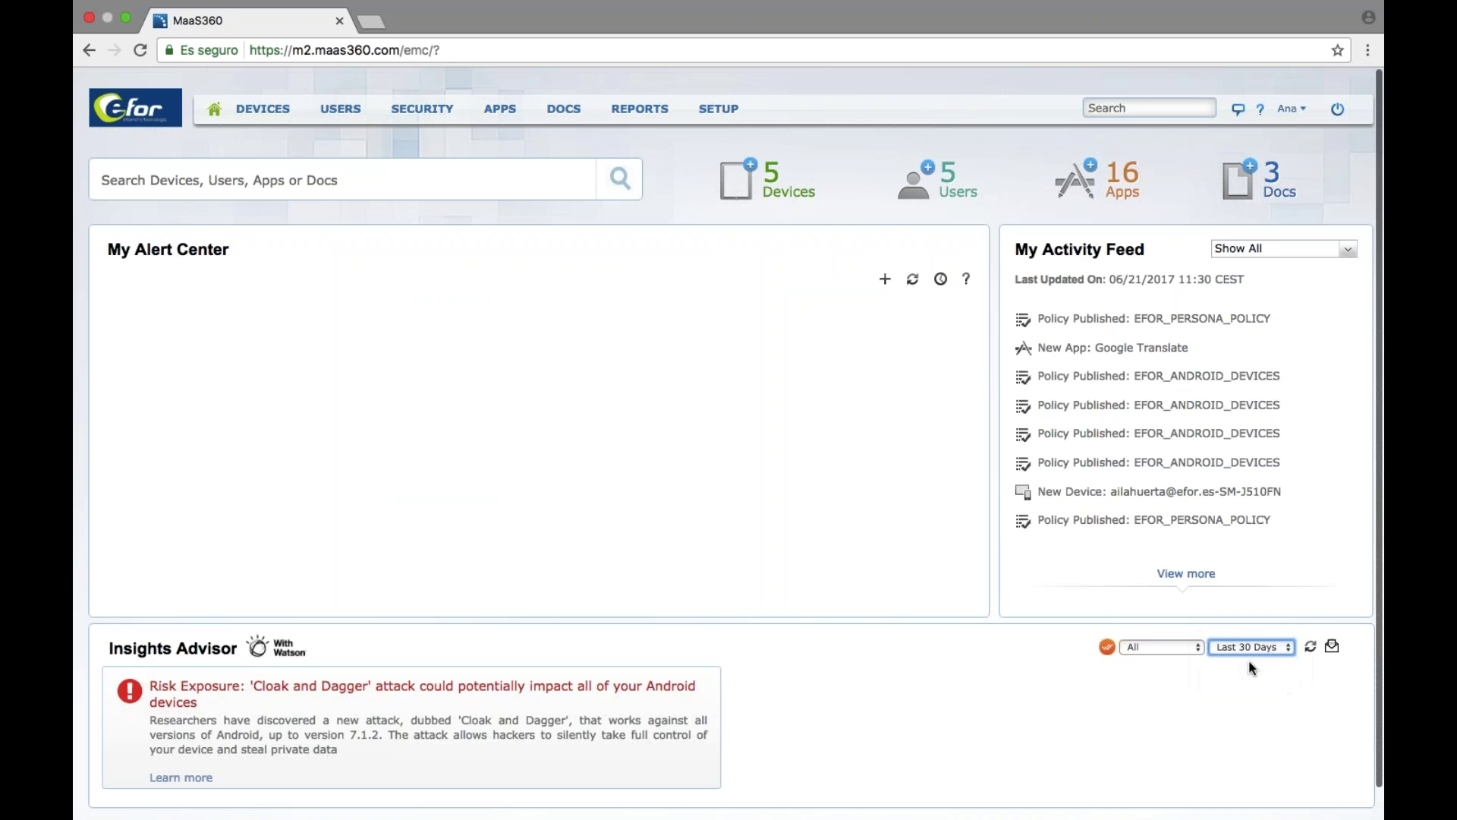
{"action": "left_click", "coordinate": [784, 642]}
{"action": "scroll", "coordinate": [784, 642], "scroll_direction": "down", "scroll_amount": 4}
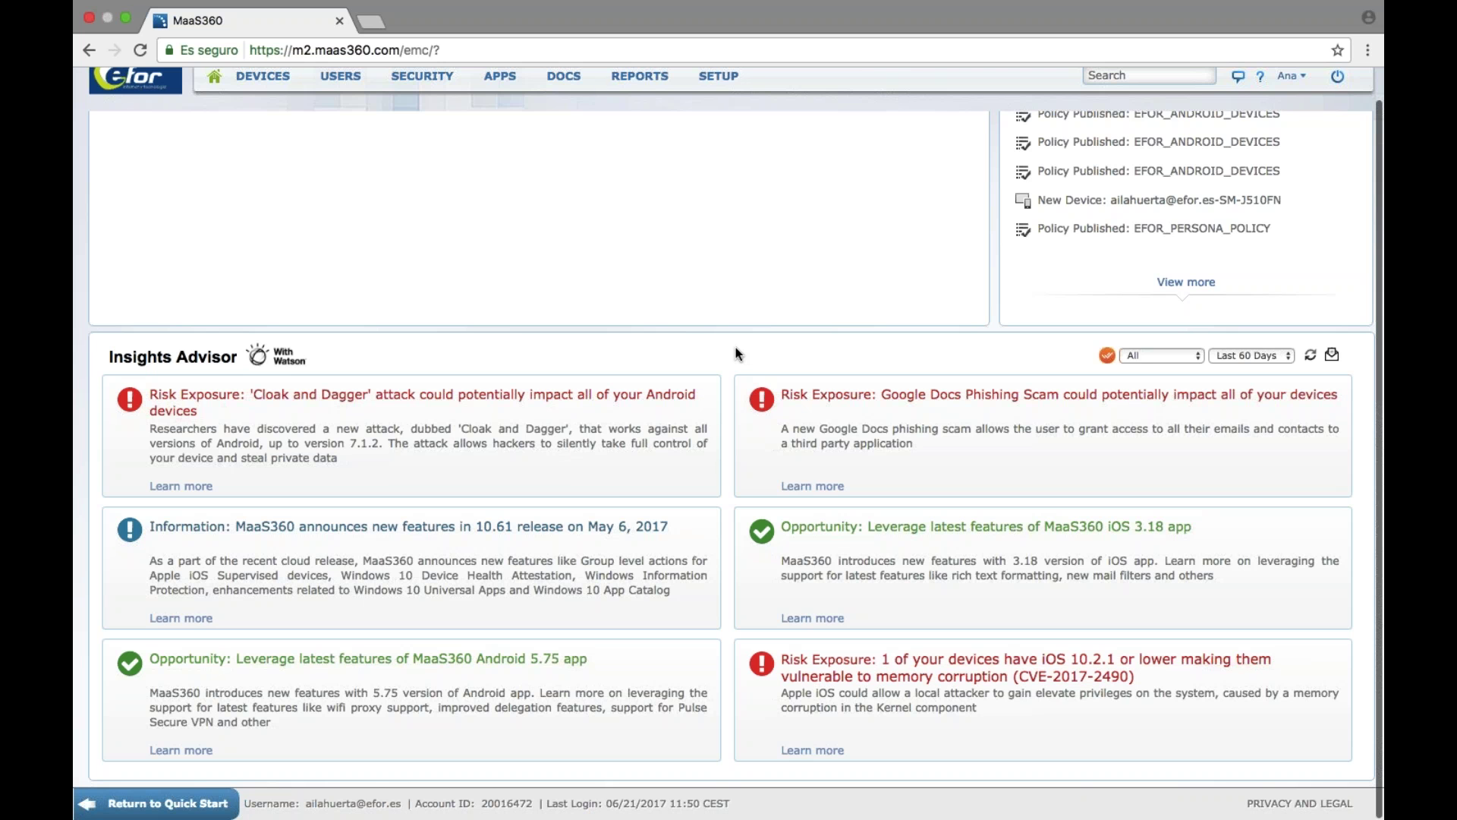
{"action": "scroll", "coordinate": [736, 349], "scroll_direction": "up", "scroll_amount": 4}
{"action": "scroll", "coordinate": [735, 353], "scroll_direction": "up", "scroll_amount": 1}
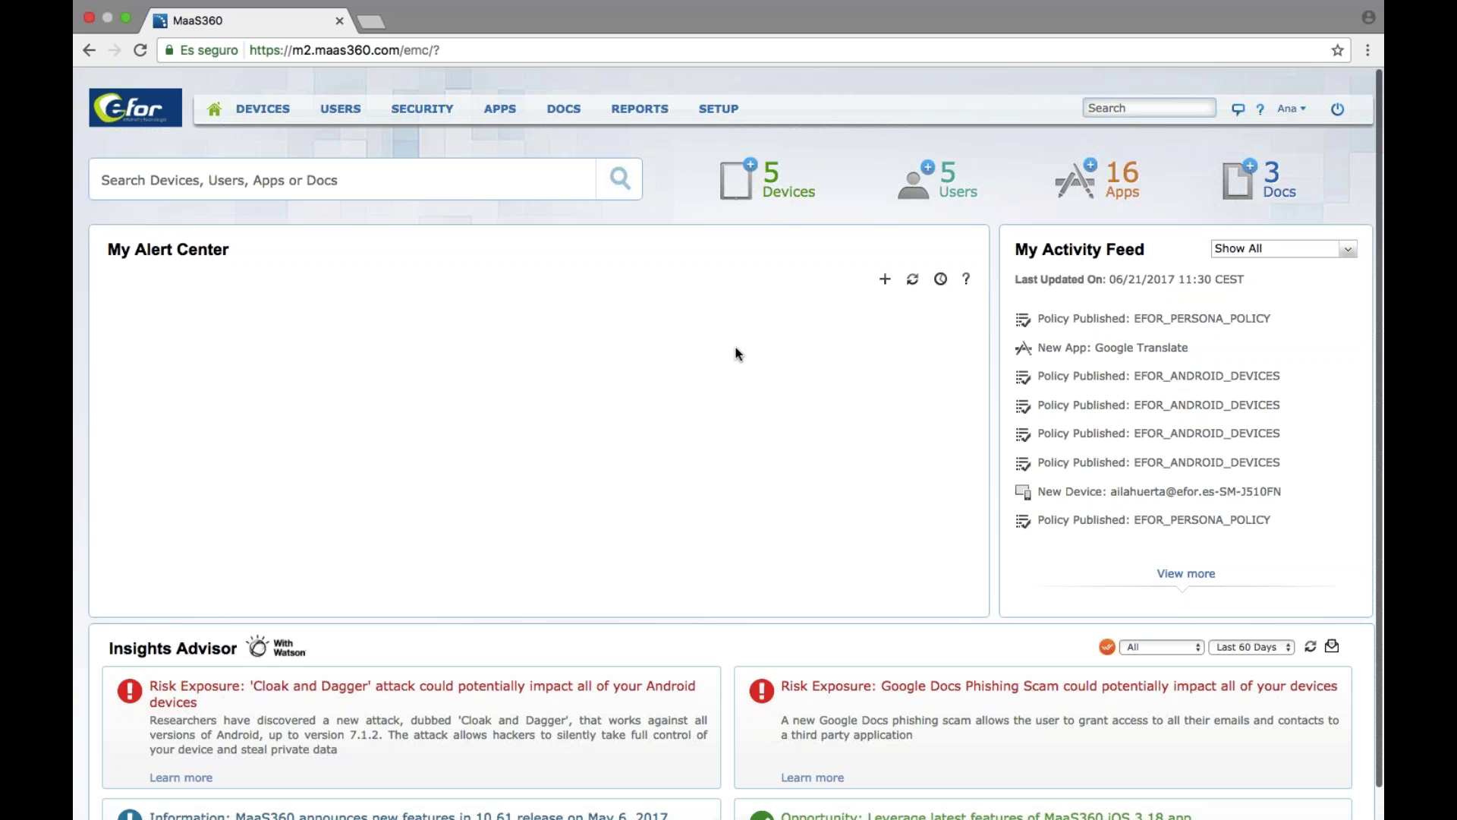
Open the device inventory, and open and cancel a message to the XT1635-02 device
{"action": "mouse_move", "coordinate": [275, 103]}
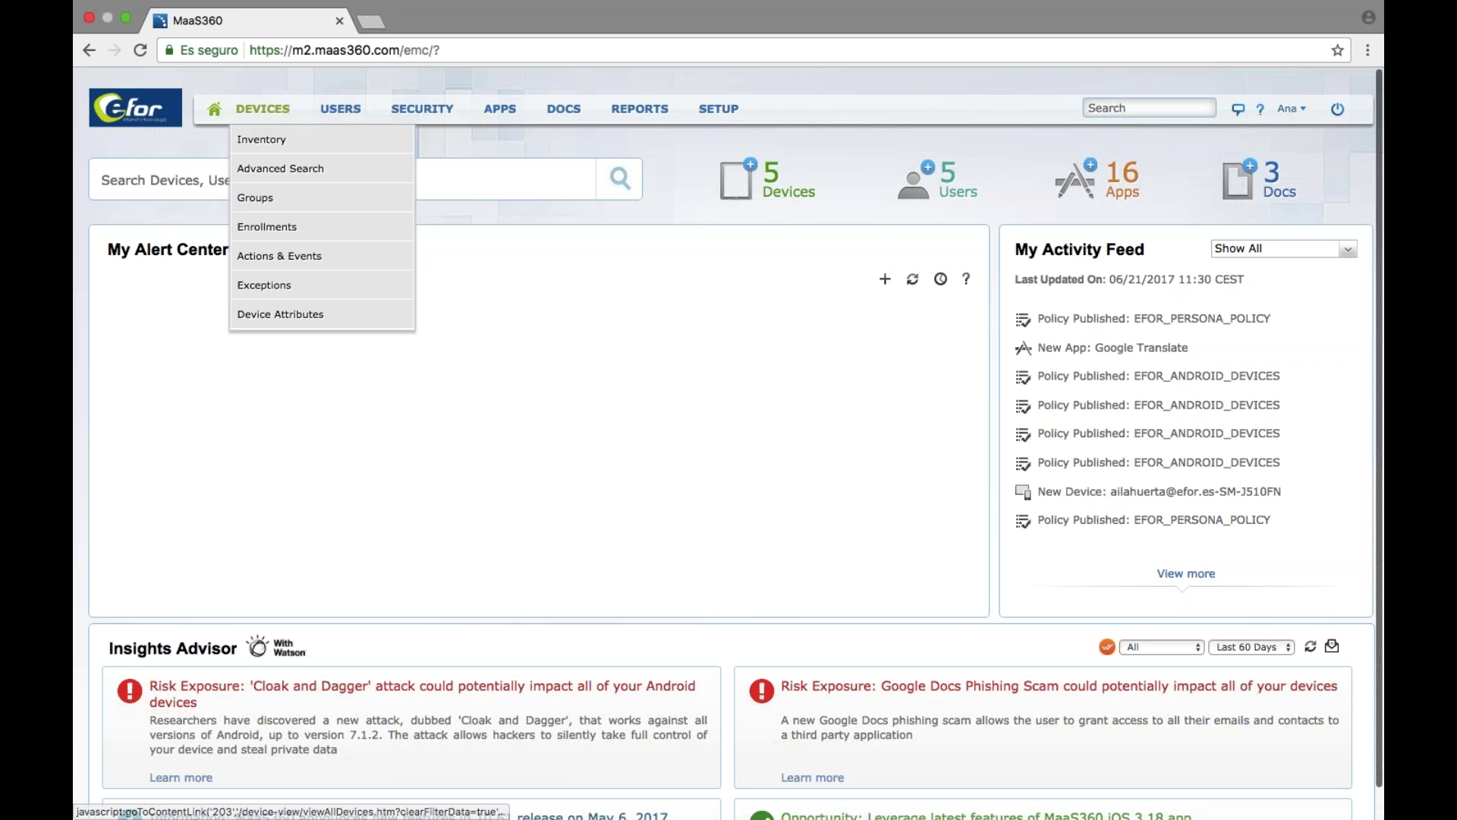
{"action": "left_click", "coordinate": [260, 141]}
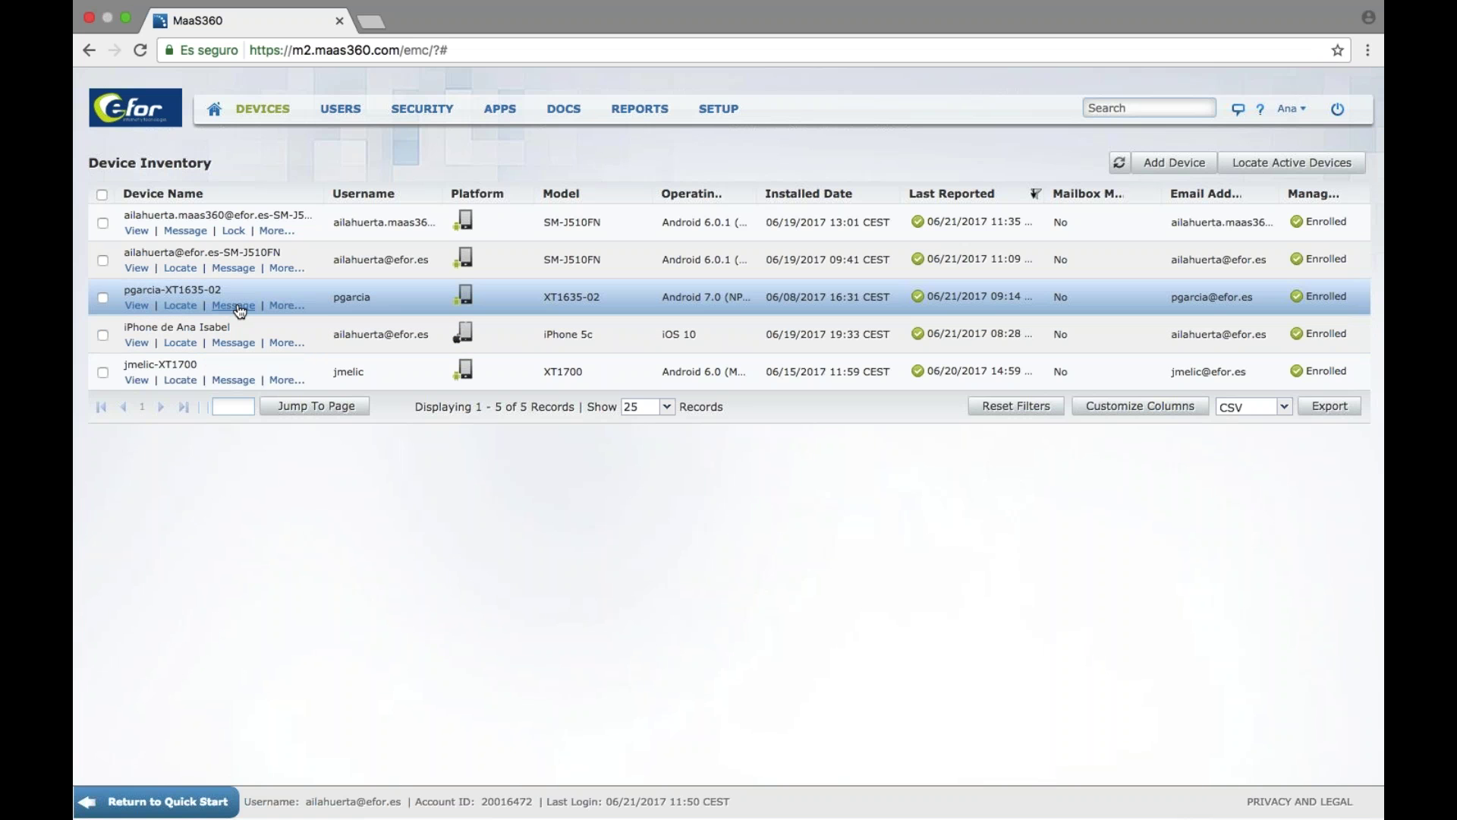
{"action": "left_click", "coordinate": [238, 306]}
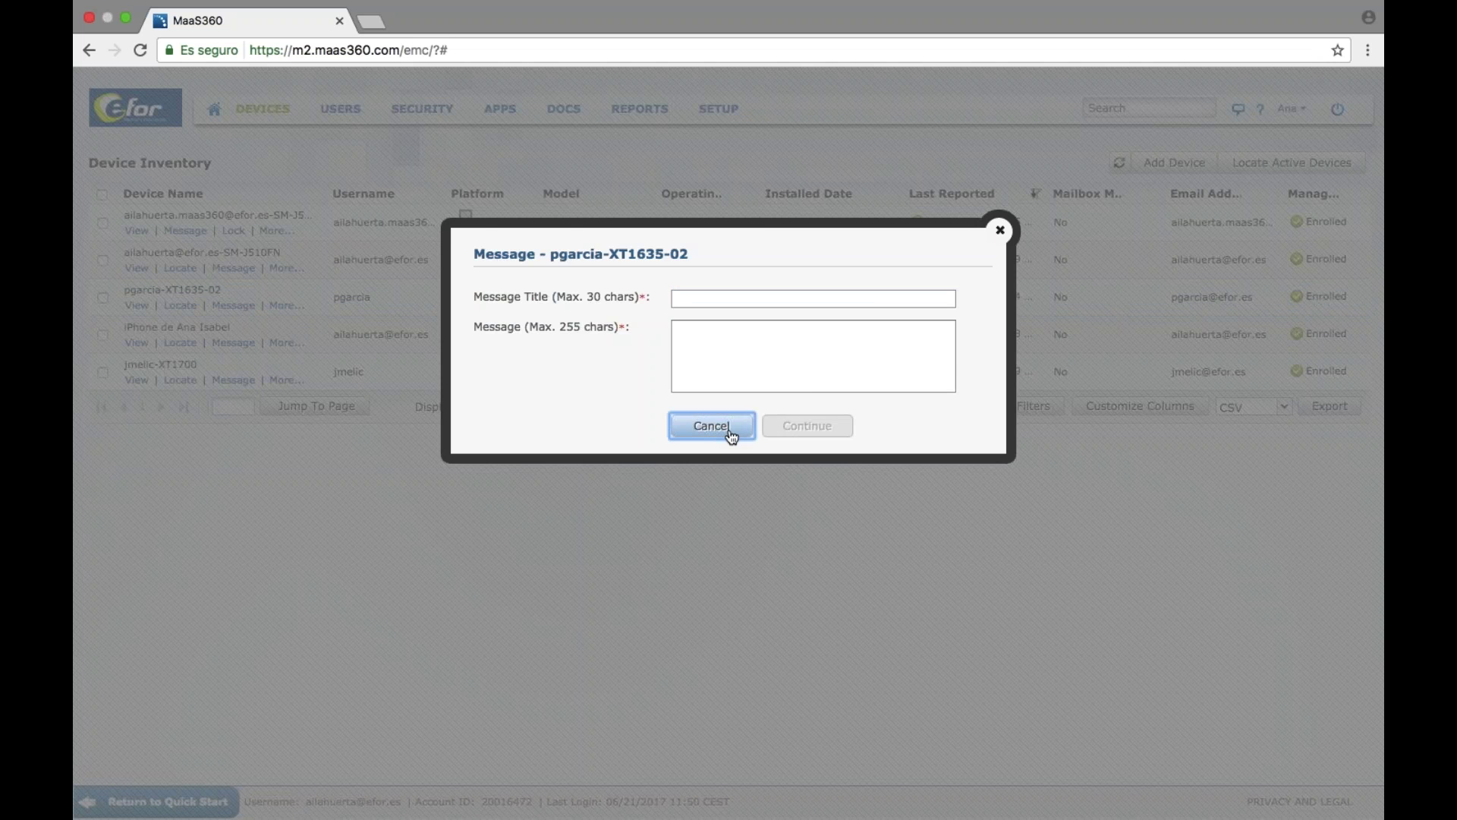
{"action": "left_click", "coordinate": [728, 427]}
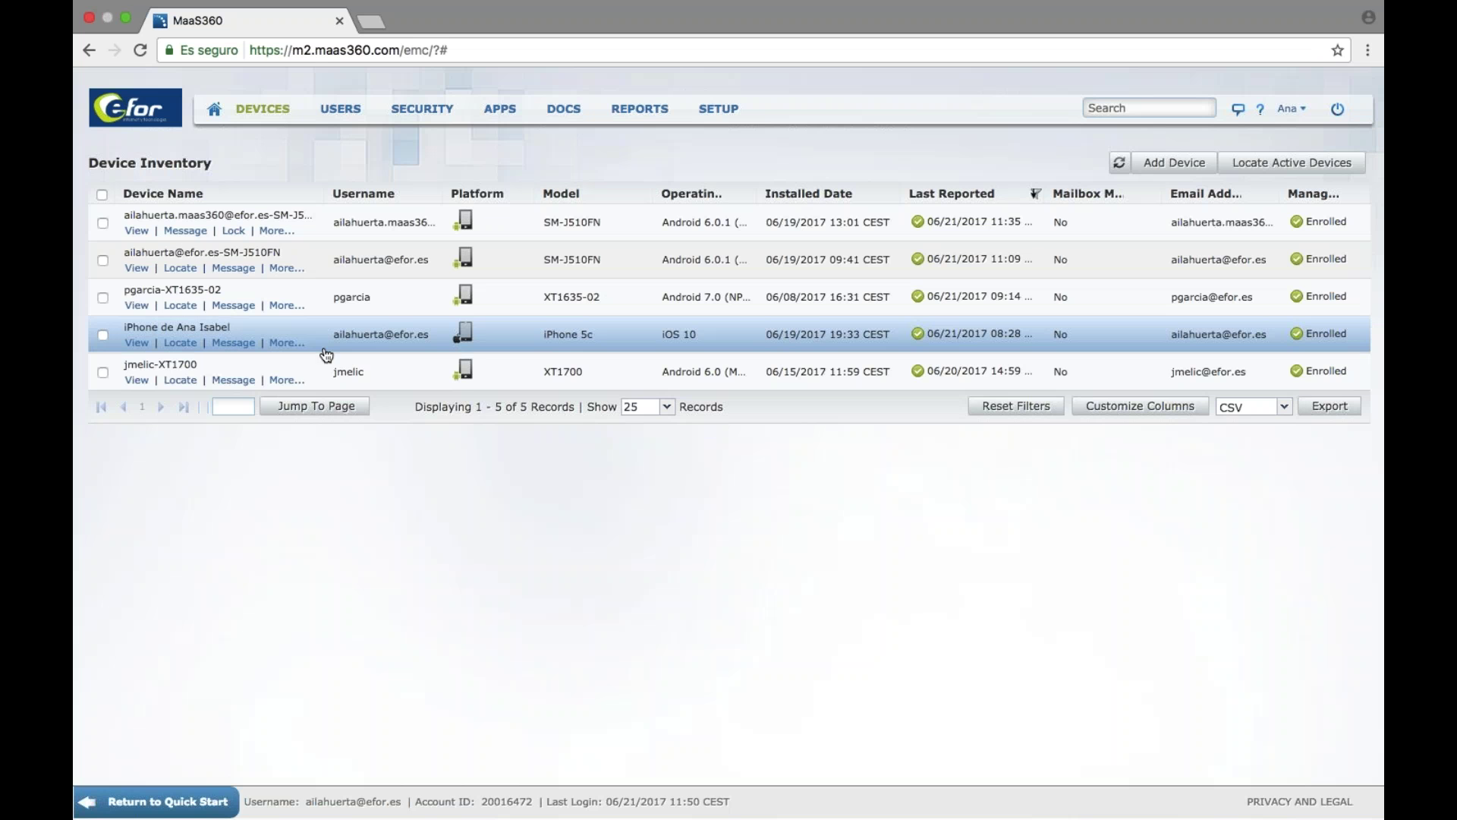
Send a message titled "HOLA" with the text "a" to the iPhone 5c
{"action": "left_click", "coordinate": [234, 343]}
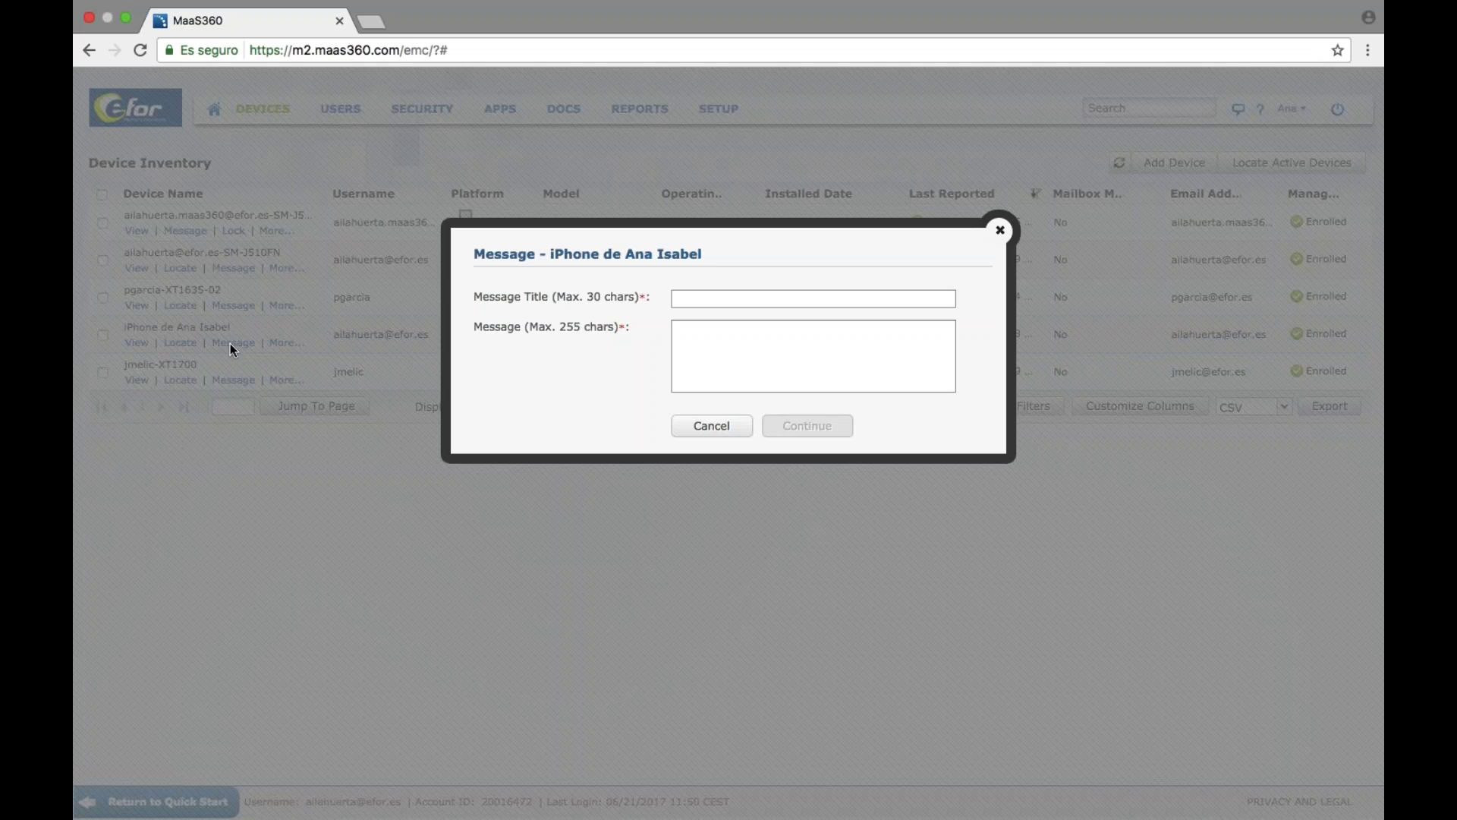
{"action": "type", "text": "HOL"}
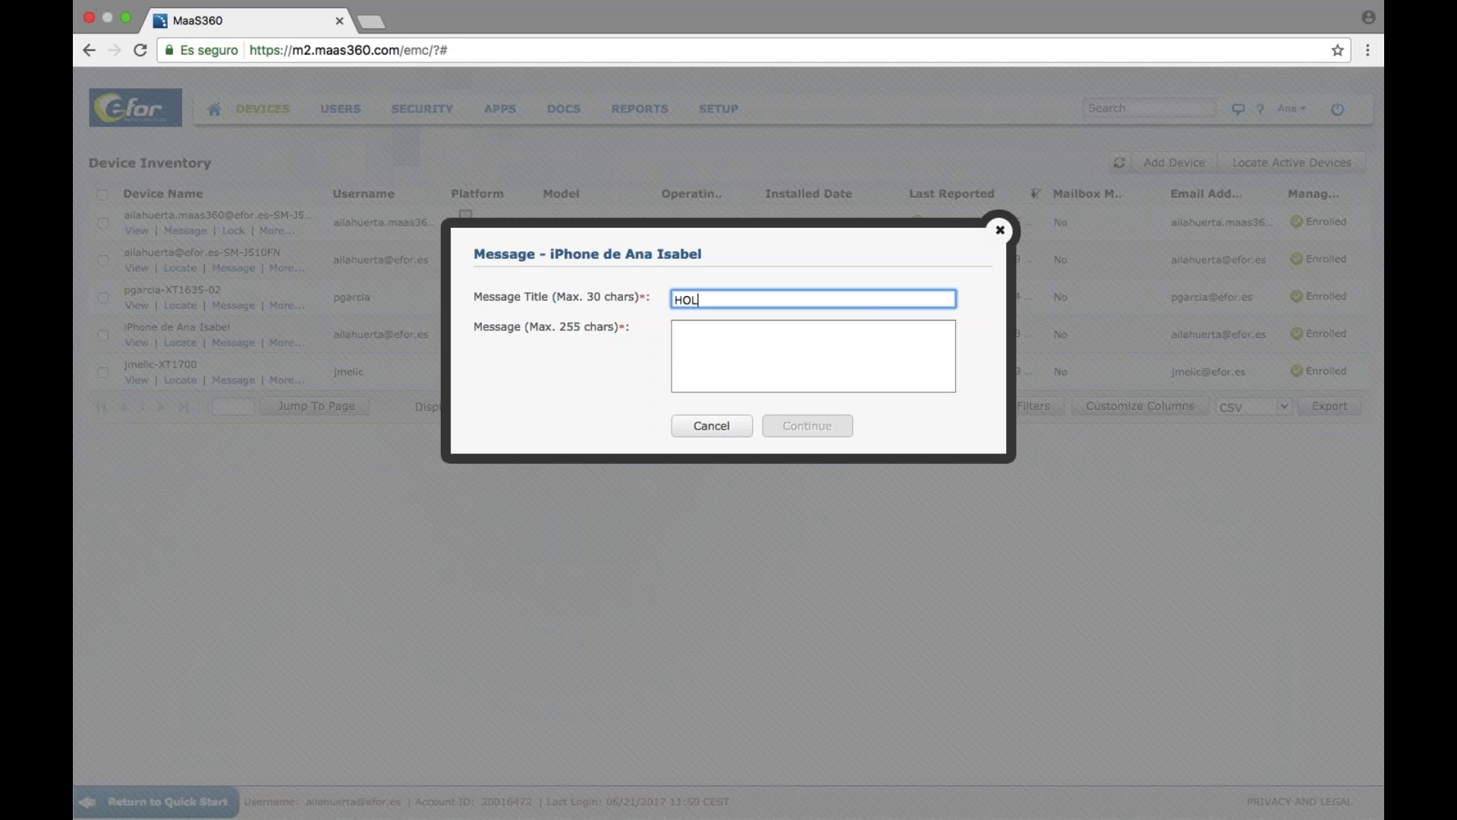
{"action": "type", "text": "A"}
{"action": "left_click", "coordinate": [759, 350]}
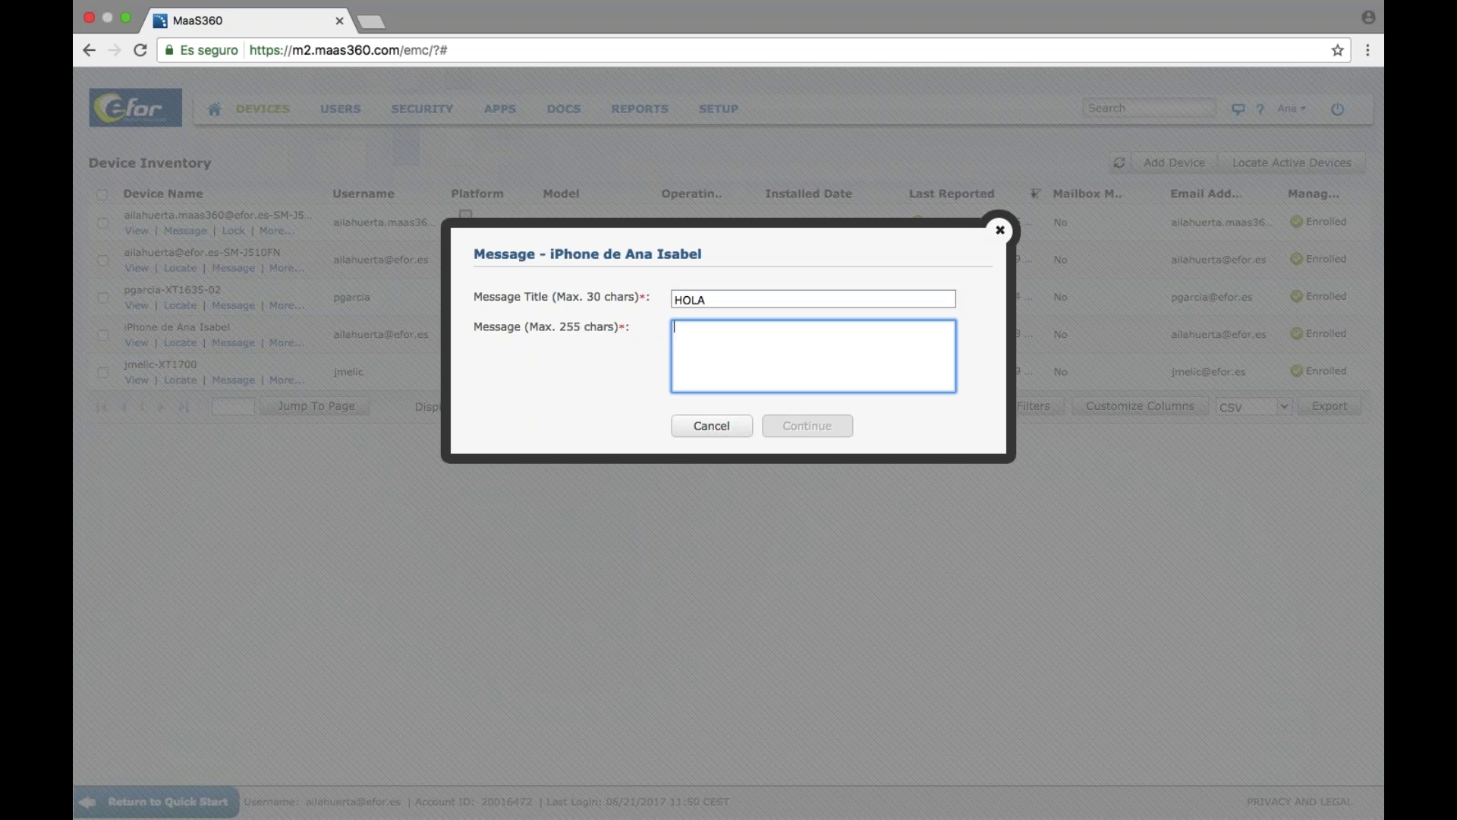
{"action": "type", "text": "a"}
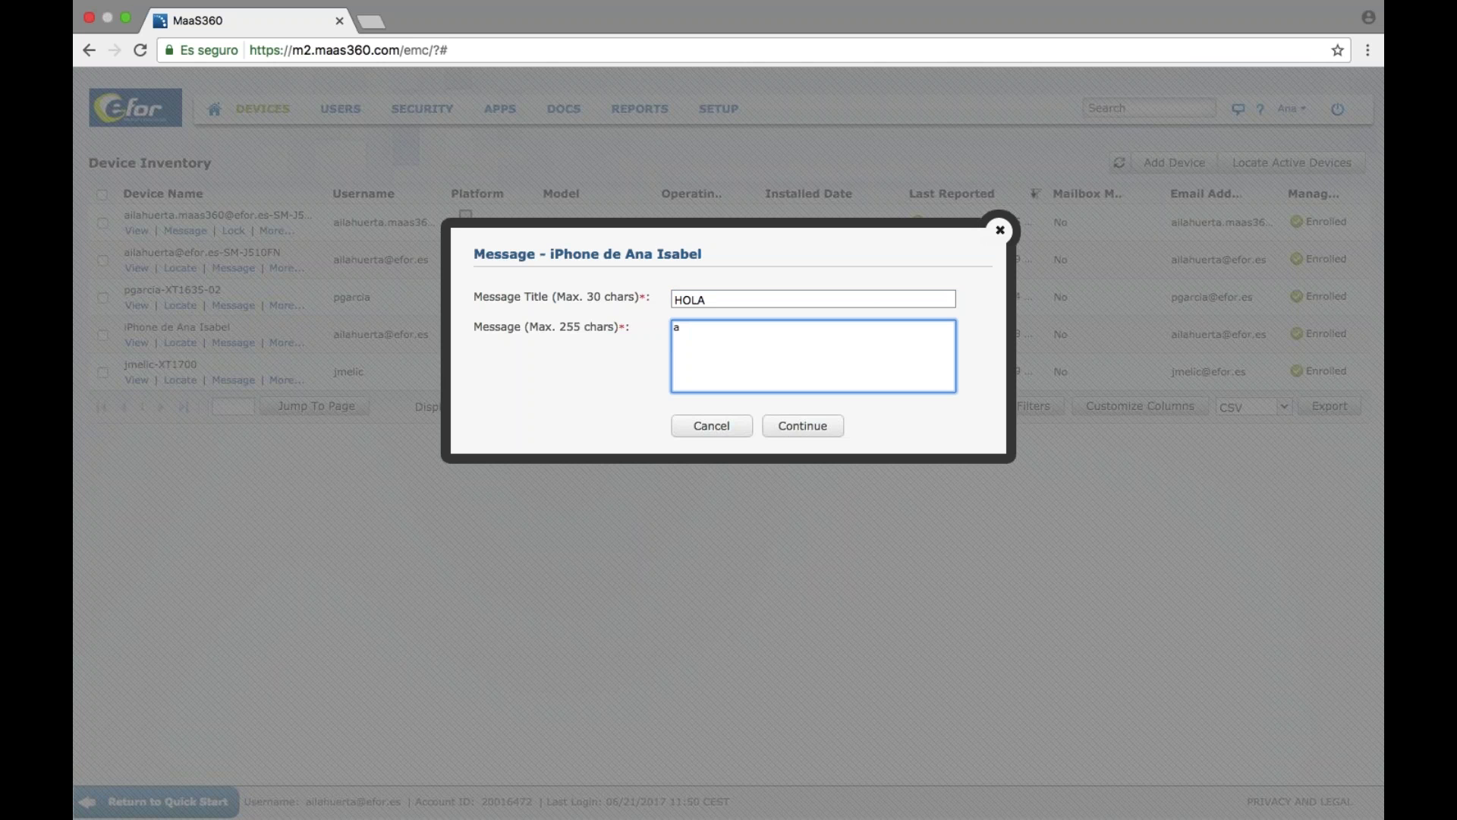
{"action": "left_click", "coordinate": [796, 430]}
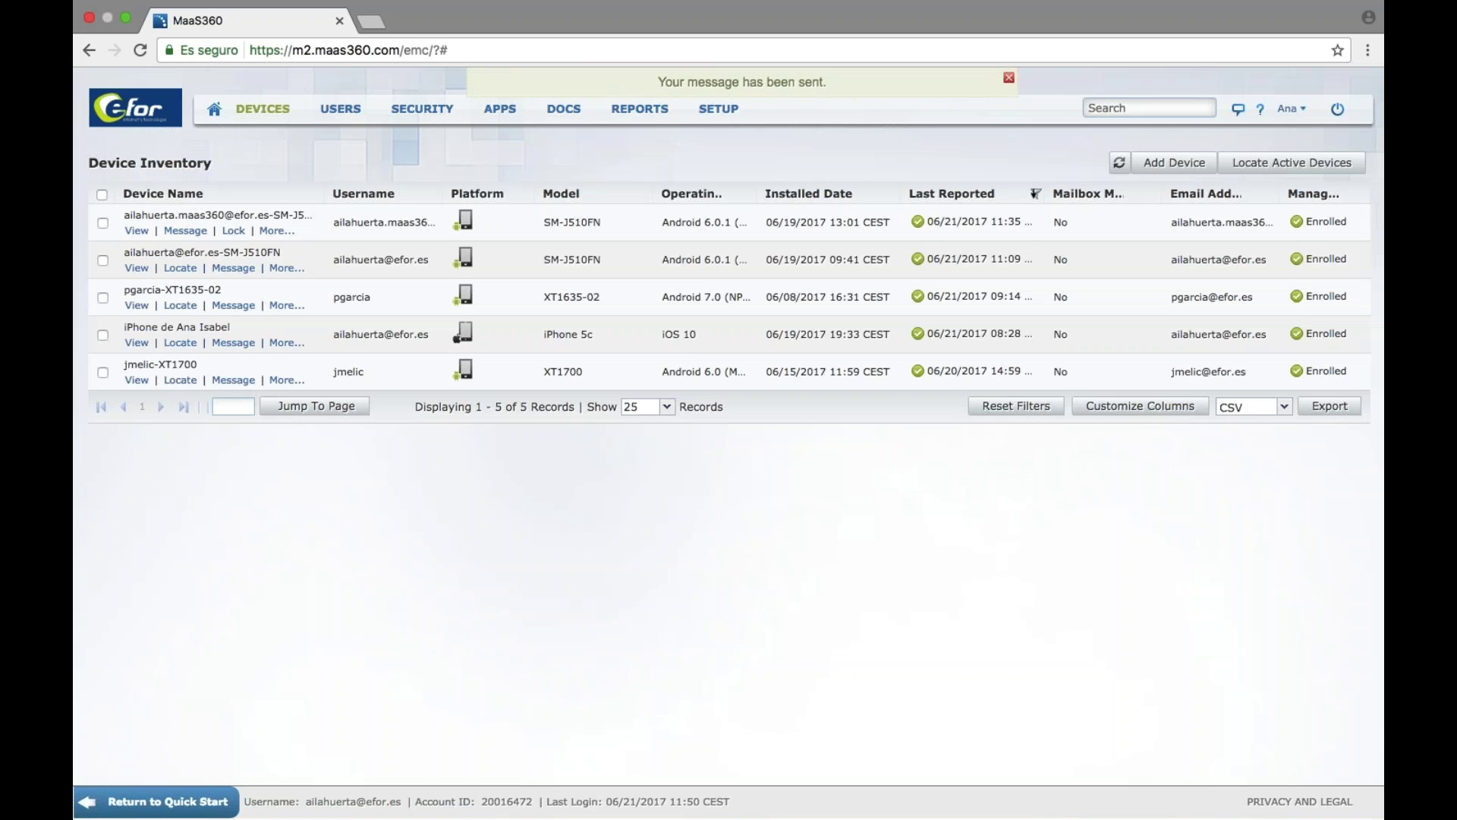
Switch to QuickTime Player to check the mirrored iPhone screen, and return to Google Chrome
{"action": "key", "text": "super+Tab"}
{"action": "key", "text": "super+Tab"}
{"action": "key", "text": "super+Tab"}
{"action": "key", "text": "super+Tab"}
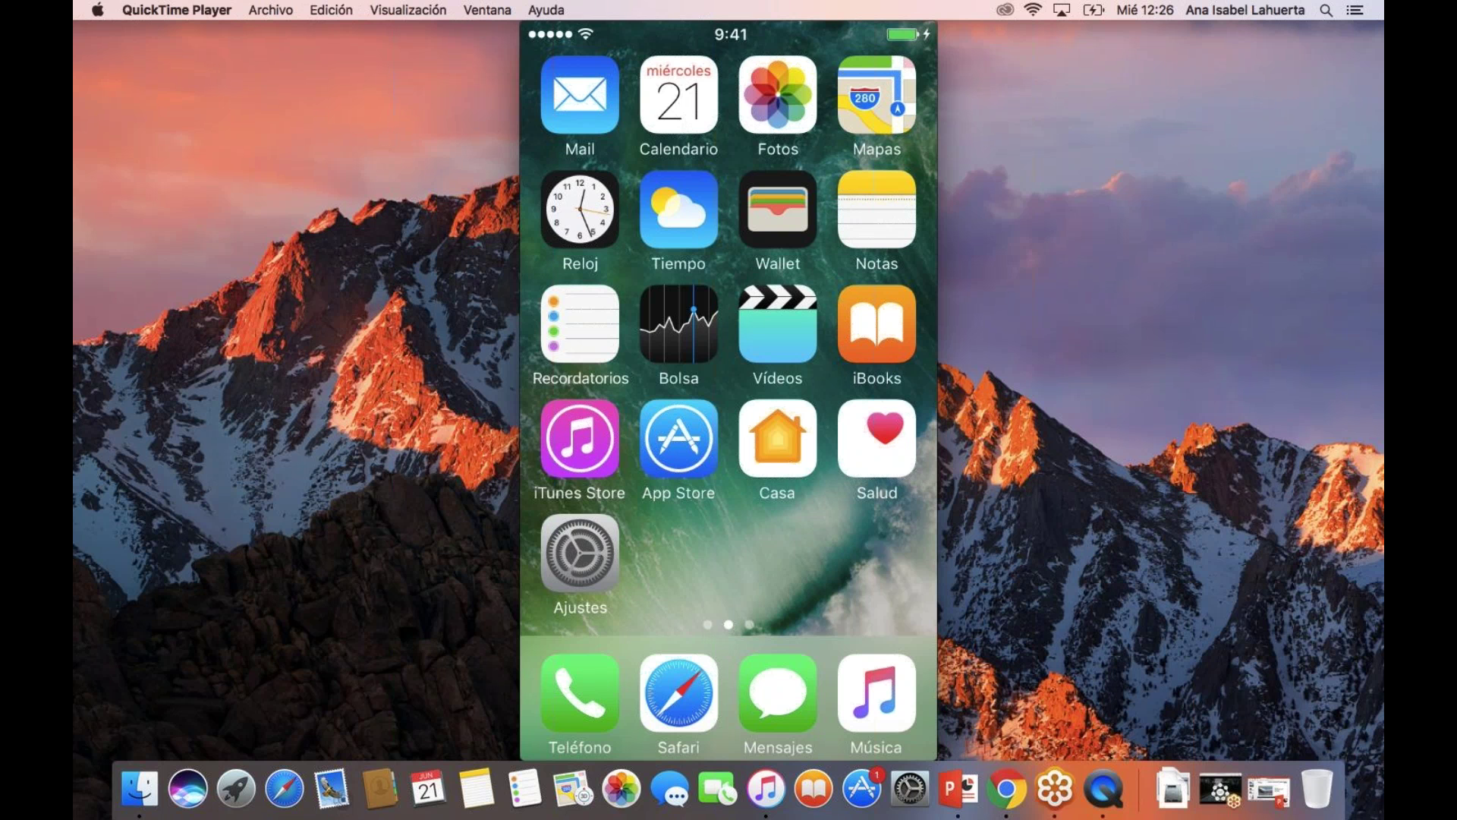
{"action": "key", "text": "super+Tab"}
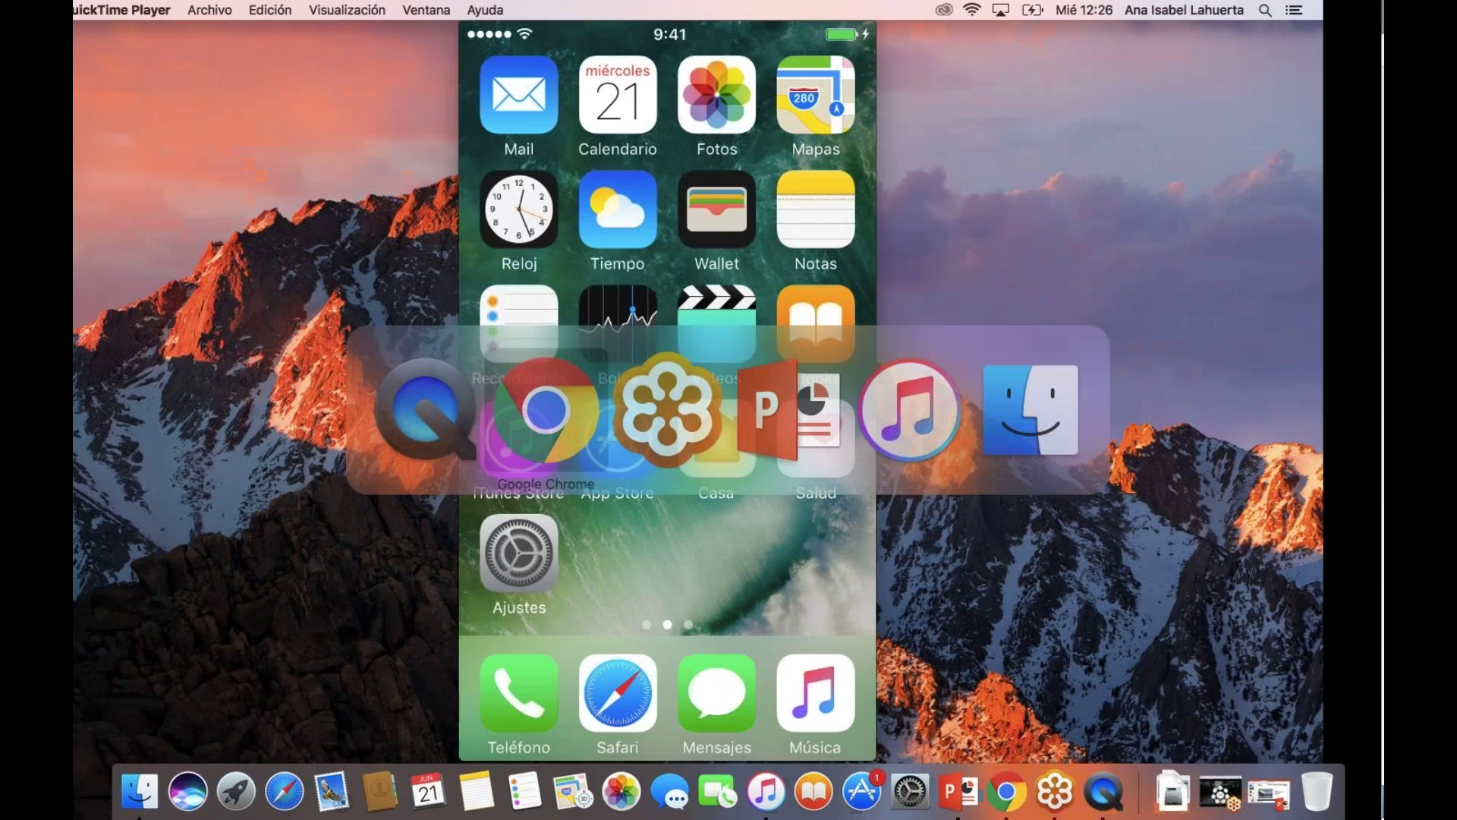
Open the iPhone 5c's device details and review its Security & Compliance information down to the device restrictions
{"action": "left_click", "coordinate": [193, 330]}
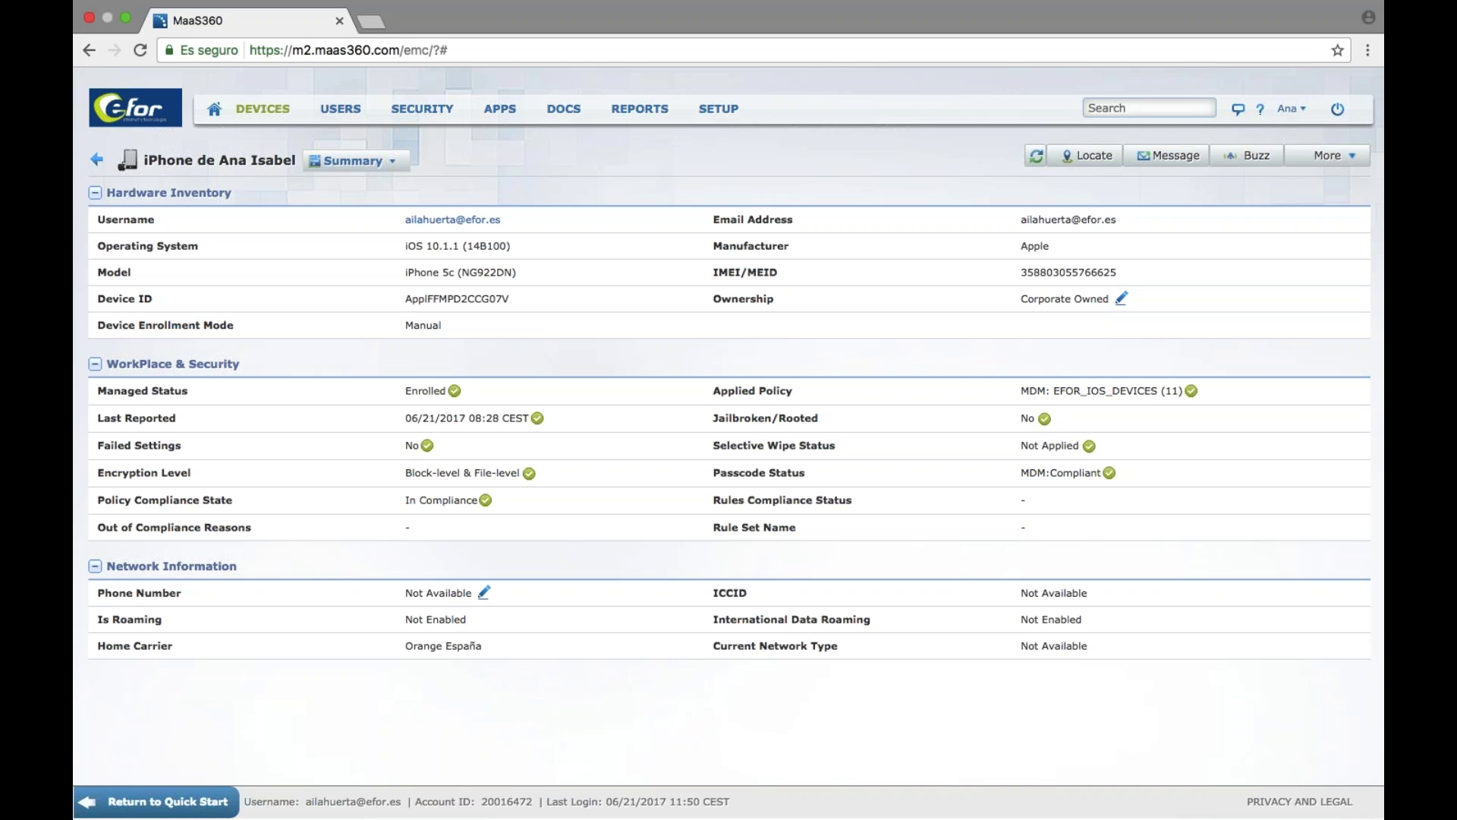
{"action": "left_click", "coordinate": [353, 160]}
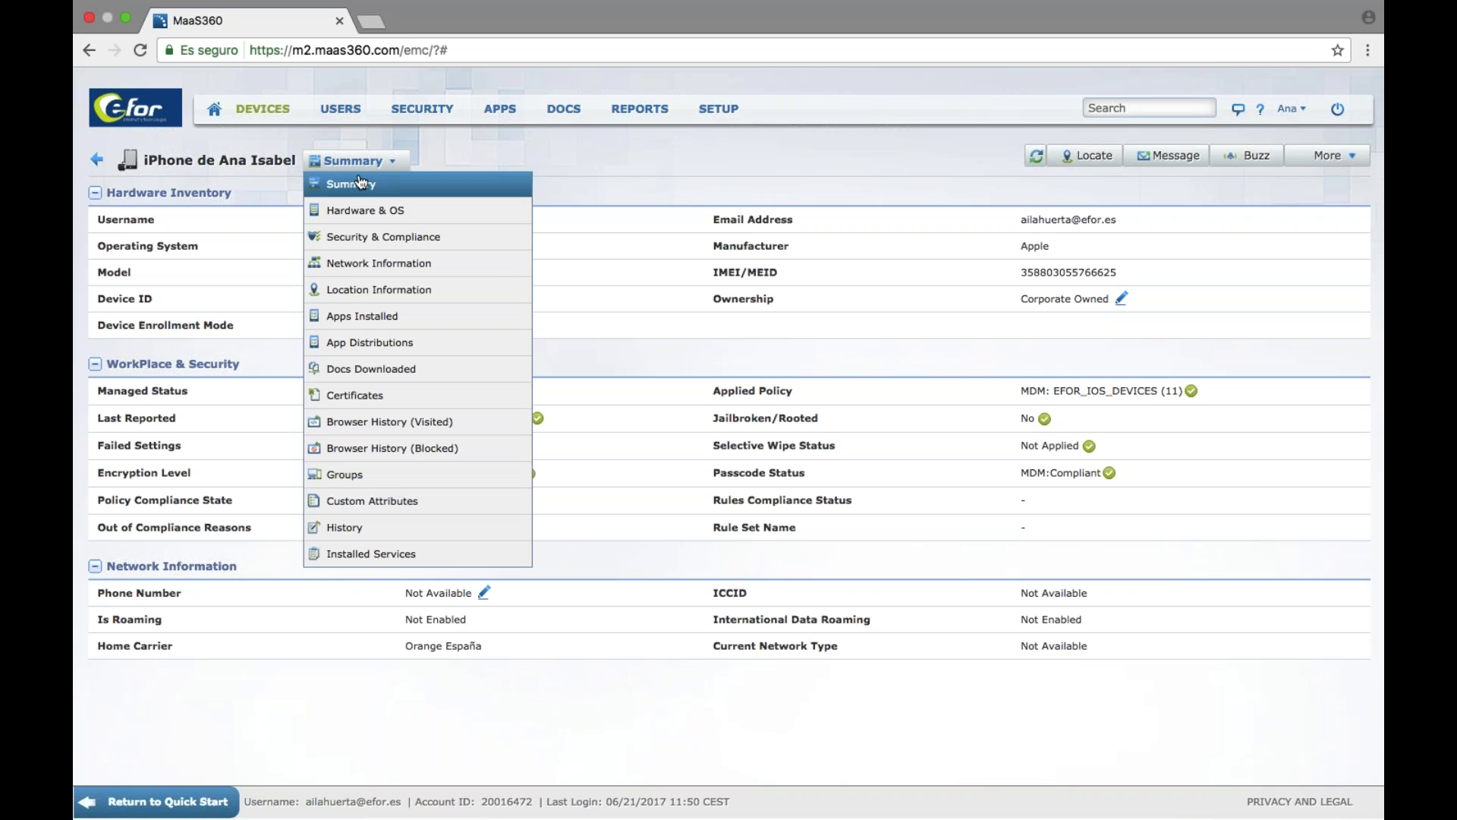
{"action": "left_click", "coordinate": [372, 242]}
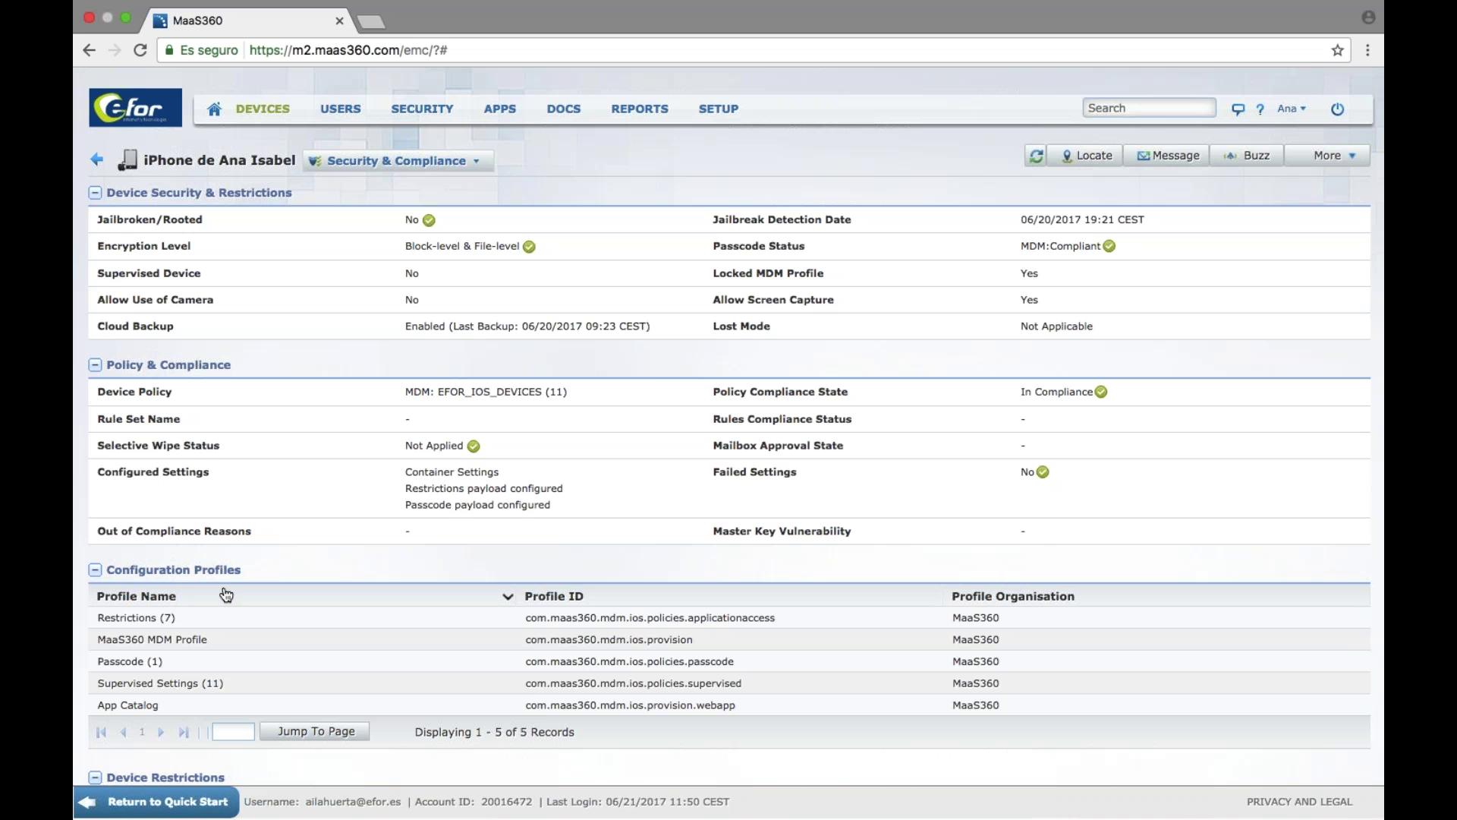
{"action": "scroll", "coordinate": [226, 594], "scroll_direction": "down", "scroll_amount": 5}
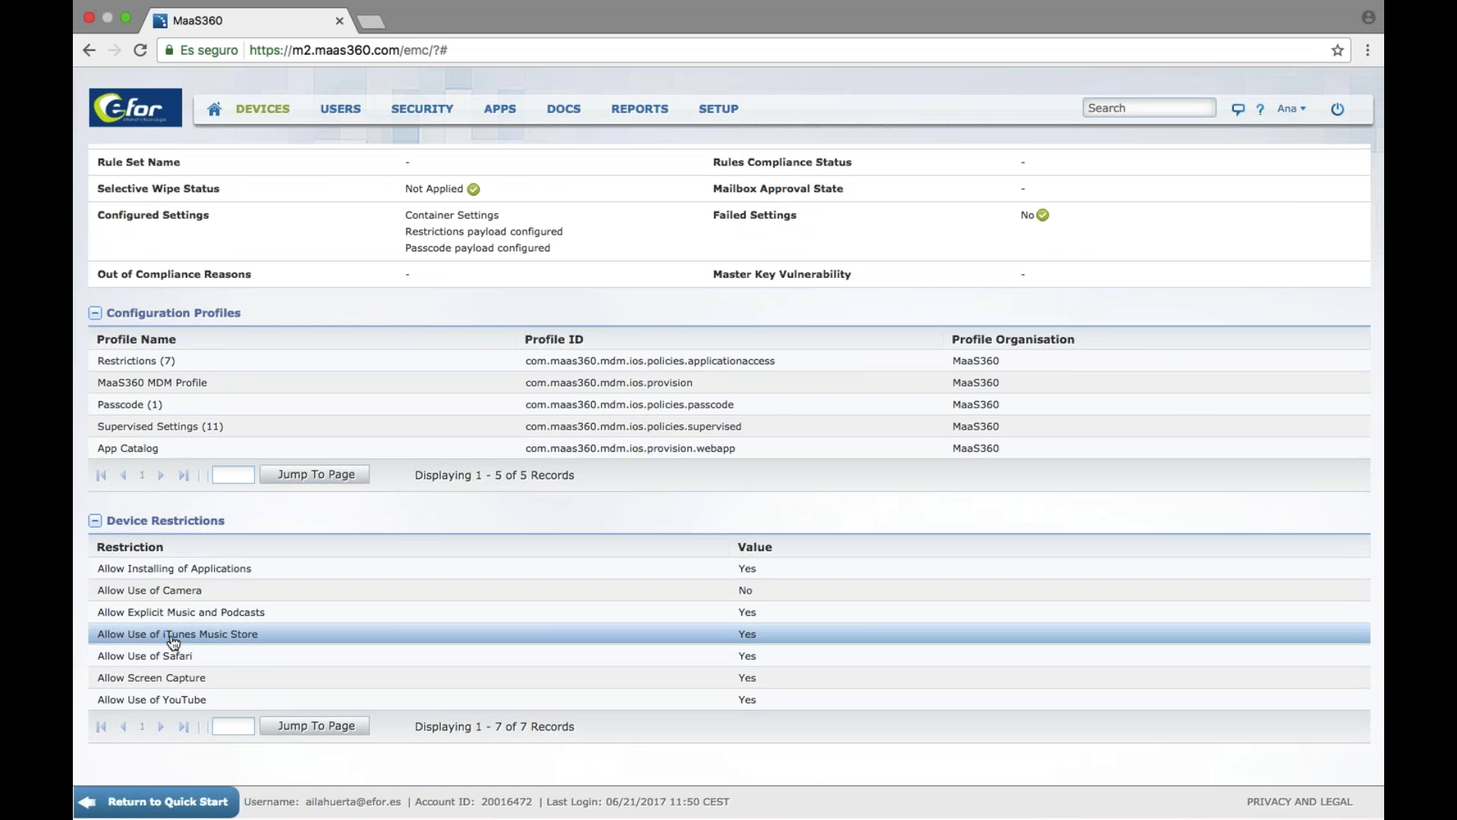
{"action": "scroll", "coordinate": [173, 641], "scroll_direction": "up", "scroll_amount": 5}
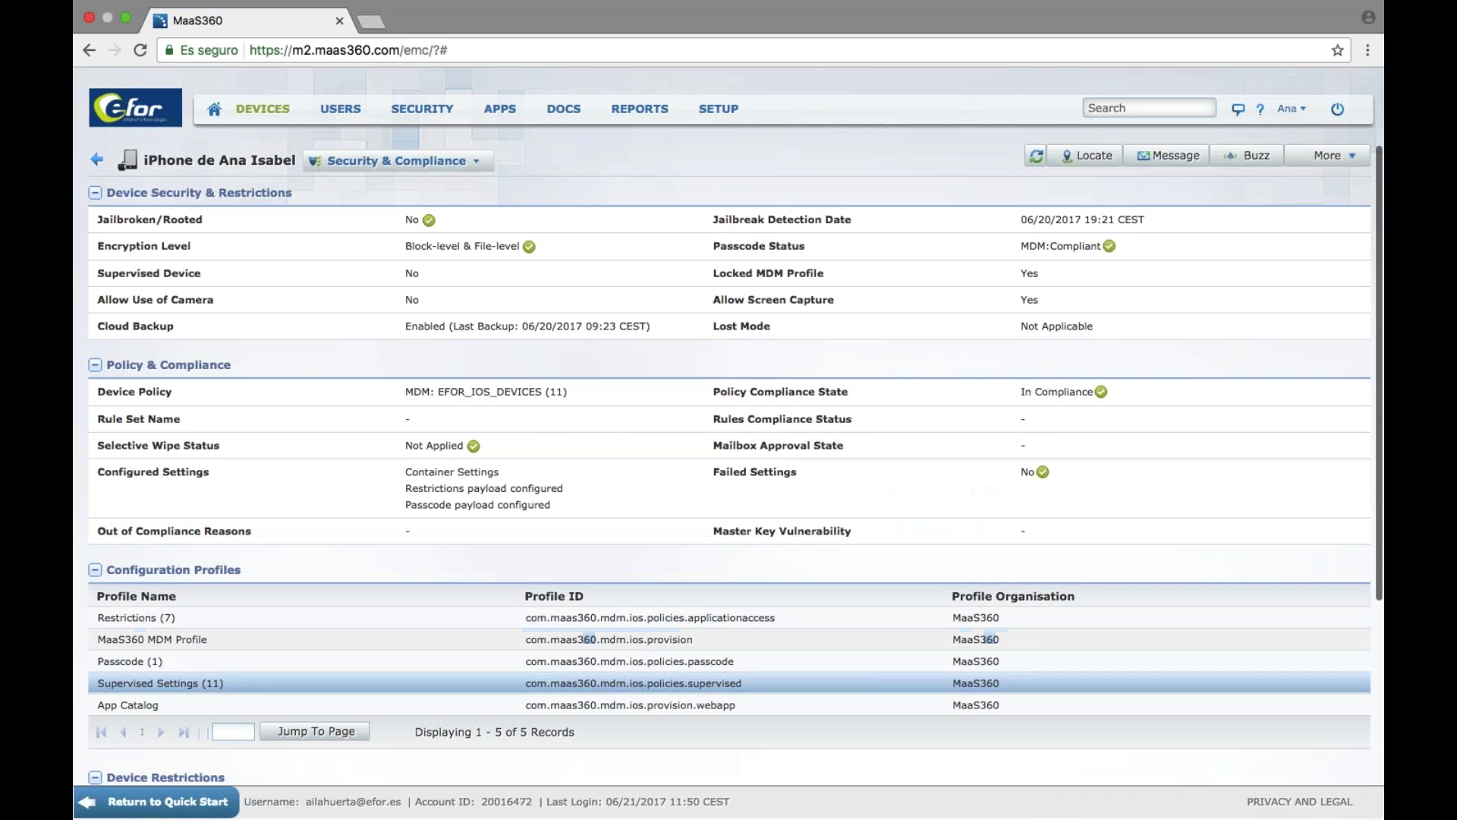
Review the iPhone's installed apps and provisioning profiles, and look through the other available device detail views
{"action": "left_click", "coordinate": [399, 162]}
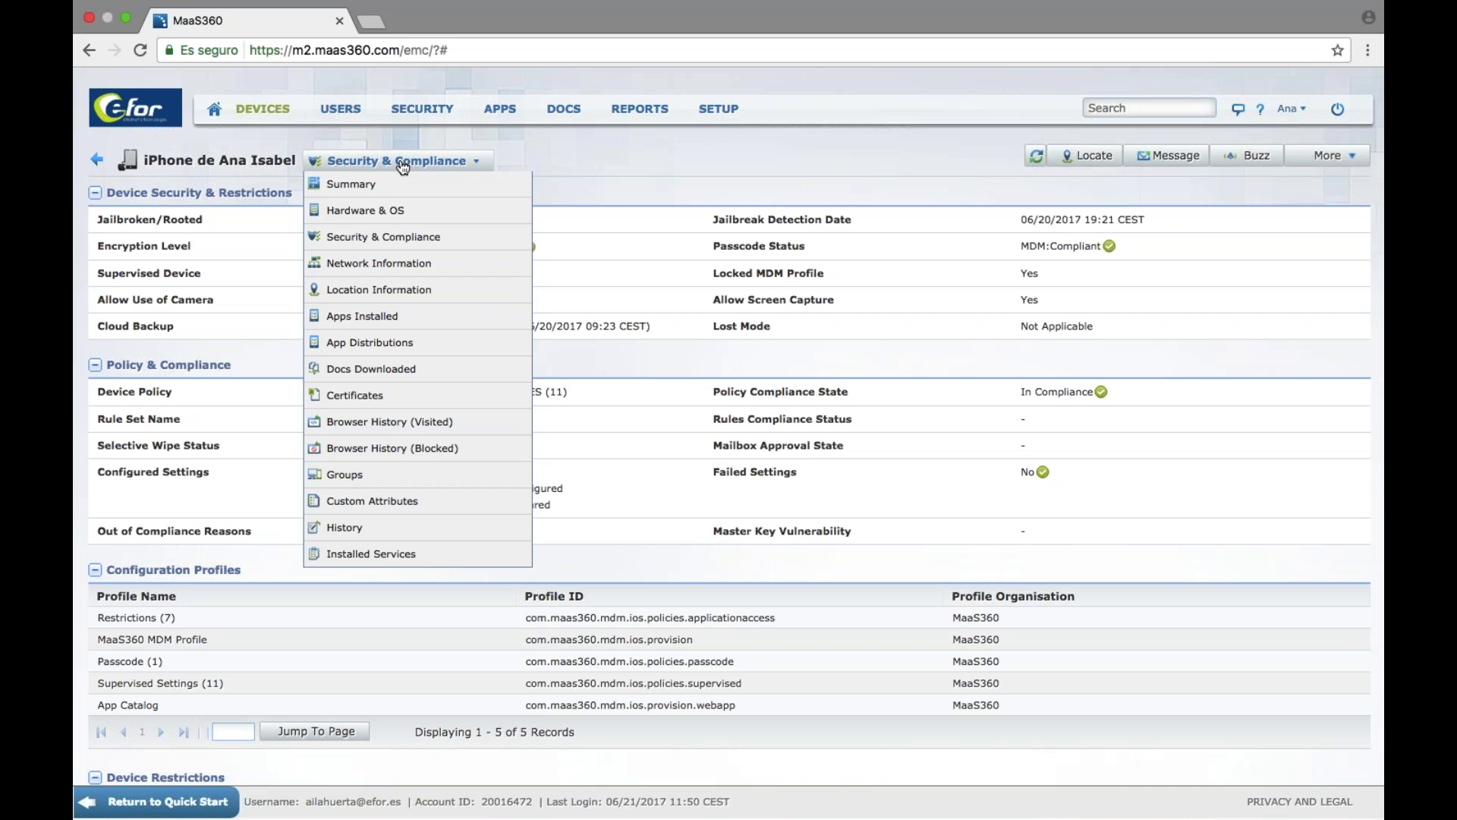
{"action": "left_click", "coordinate": [360, 317]}
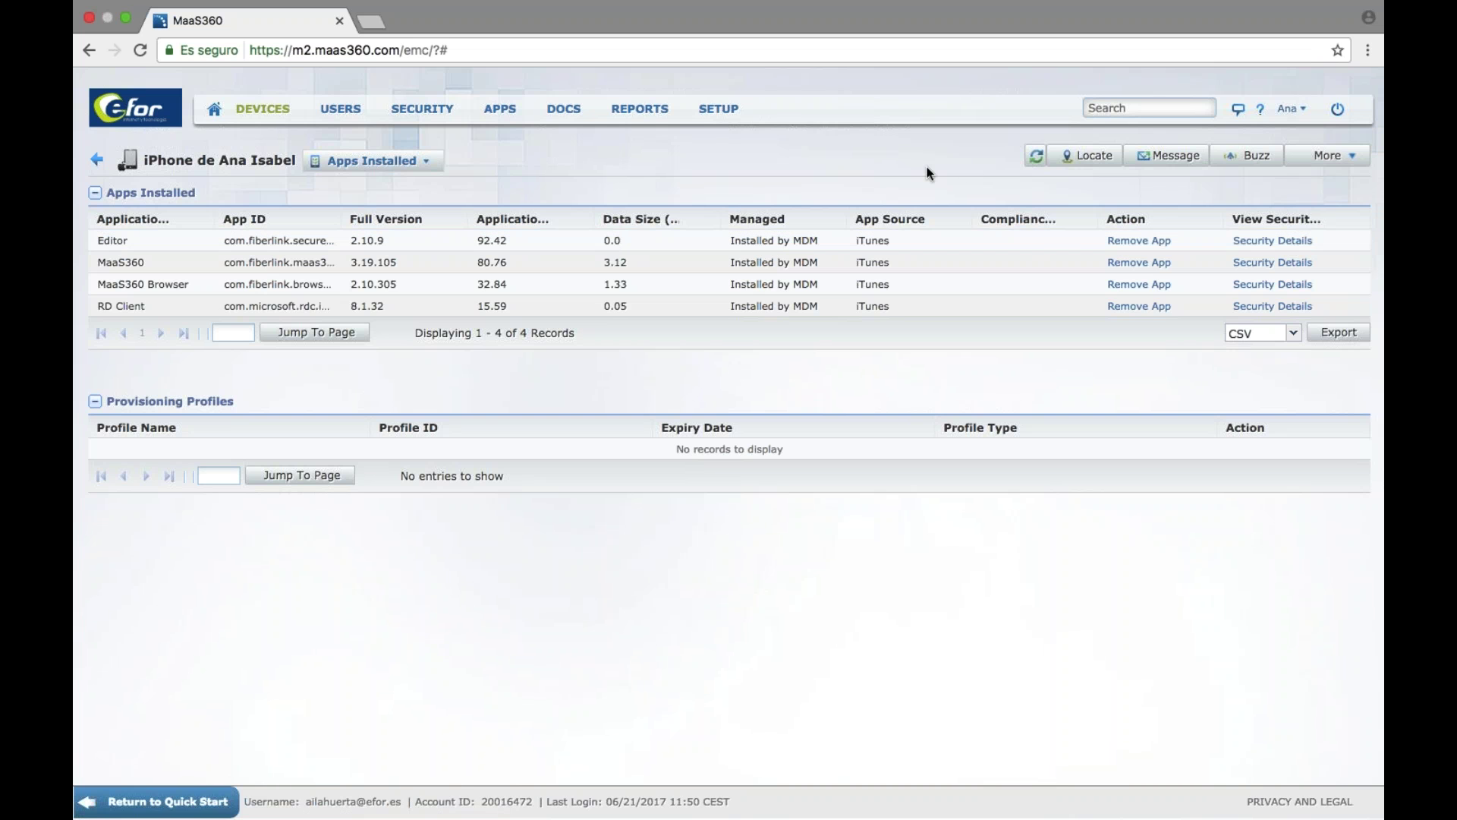
{"action": "left_click", "coordinate": [372, 160]}
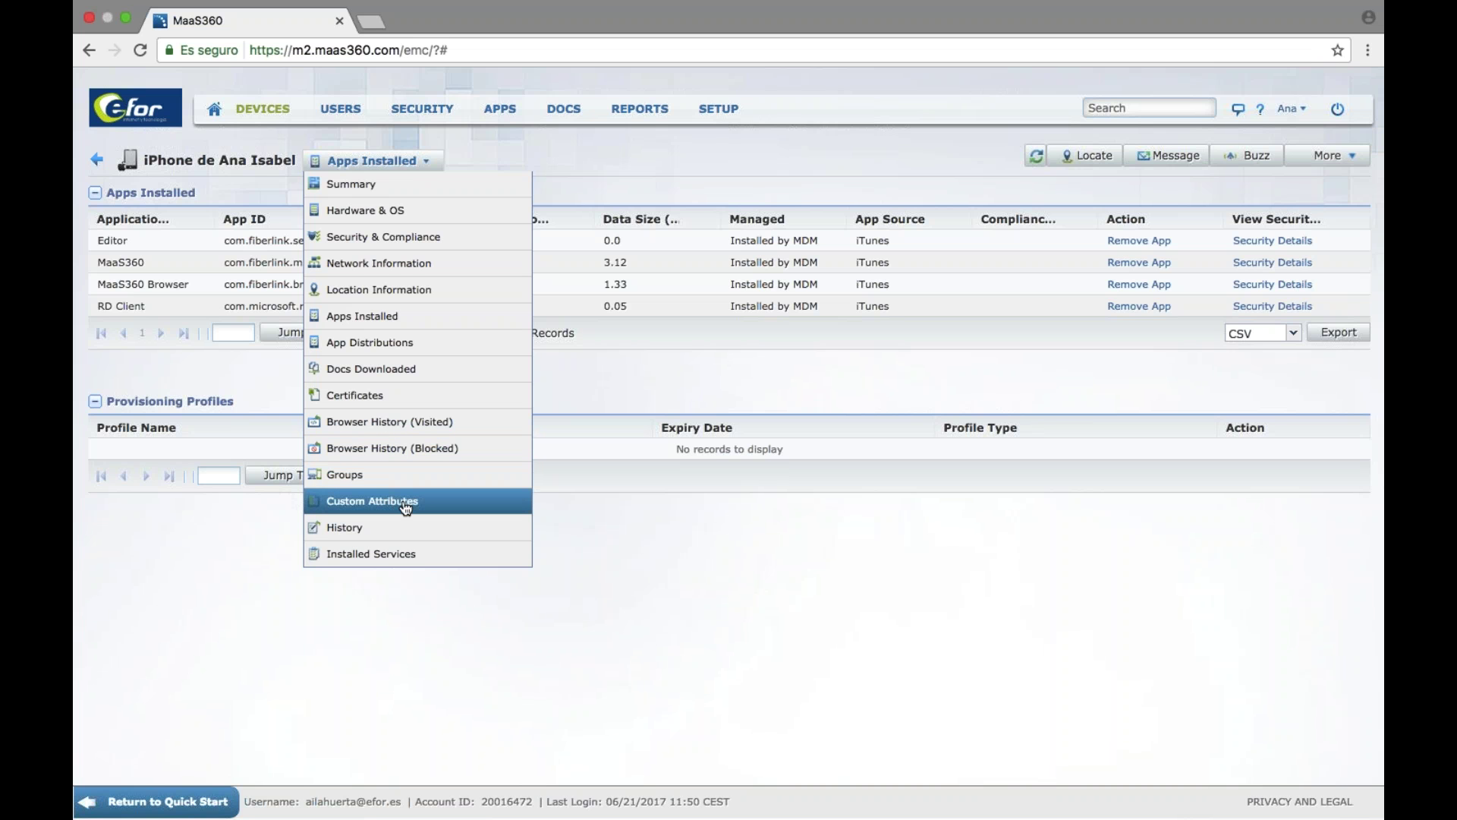
{"action": "mouse_move", "coordinate": [1340, 156]}
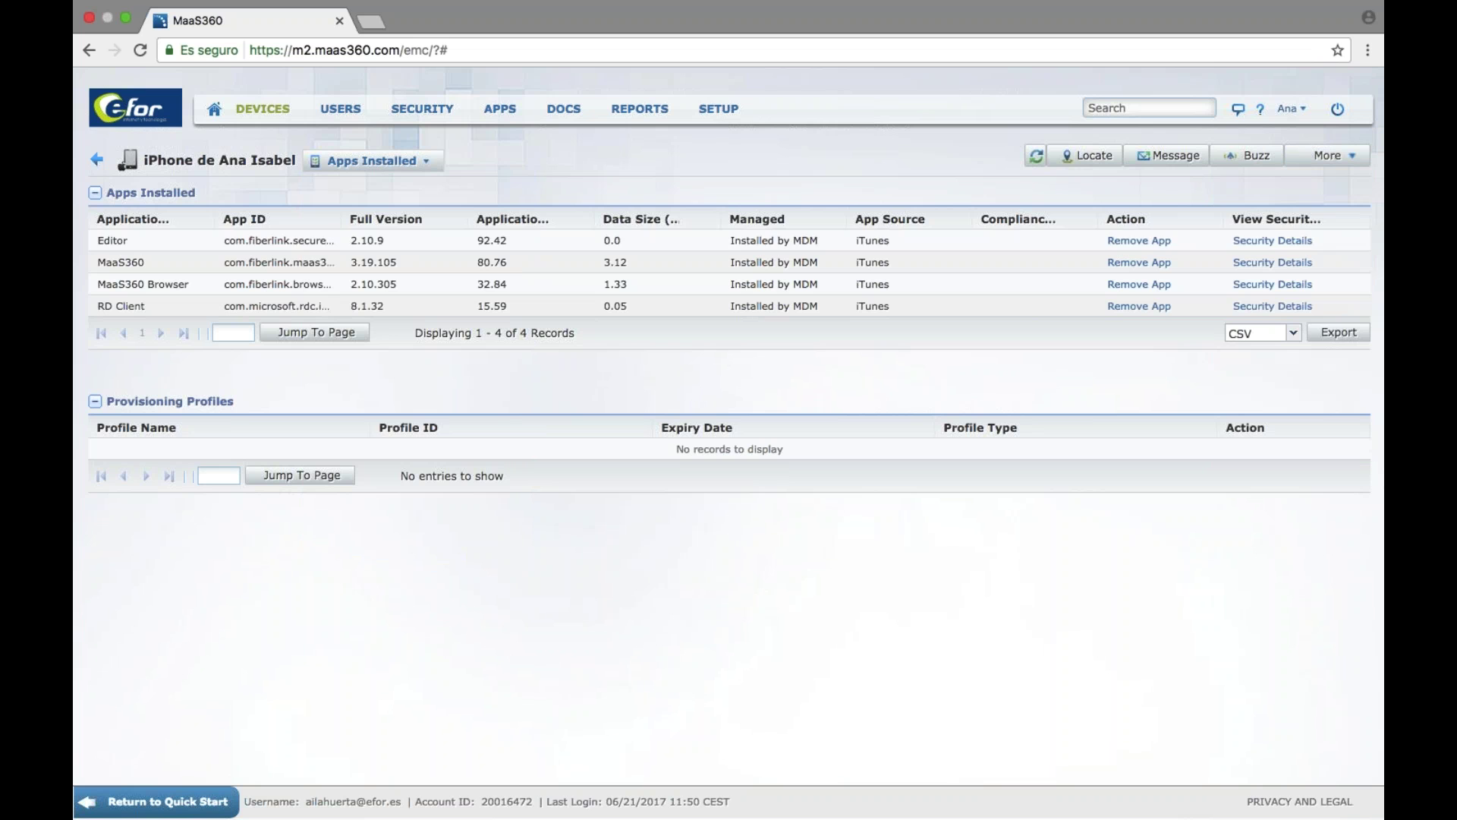
Return to the device inventory, open the second SM-J510FN device, and start a confirmed remote control session on it
{"action": "left_click", "coordinate": [96, 159]}
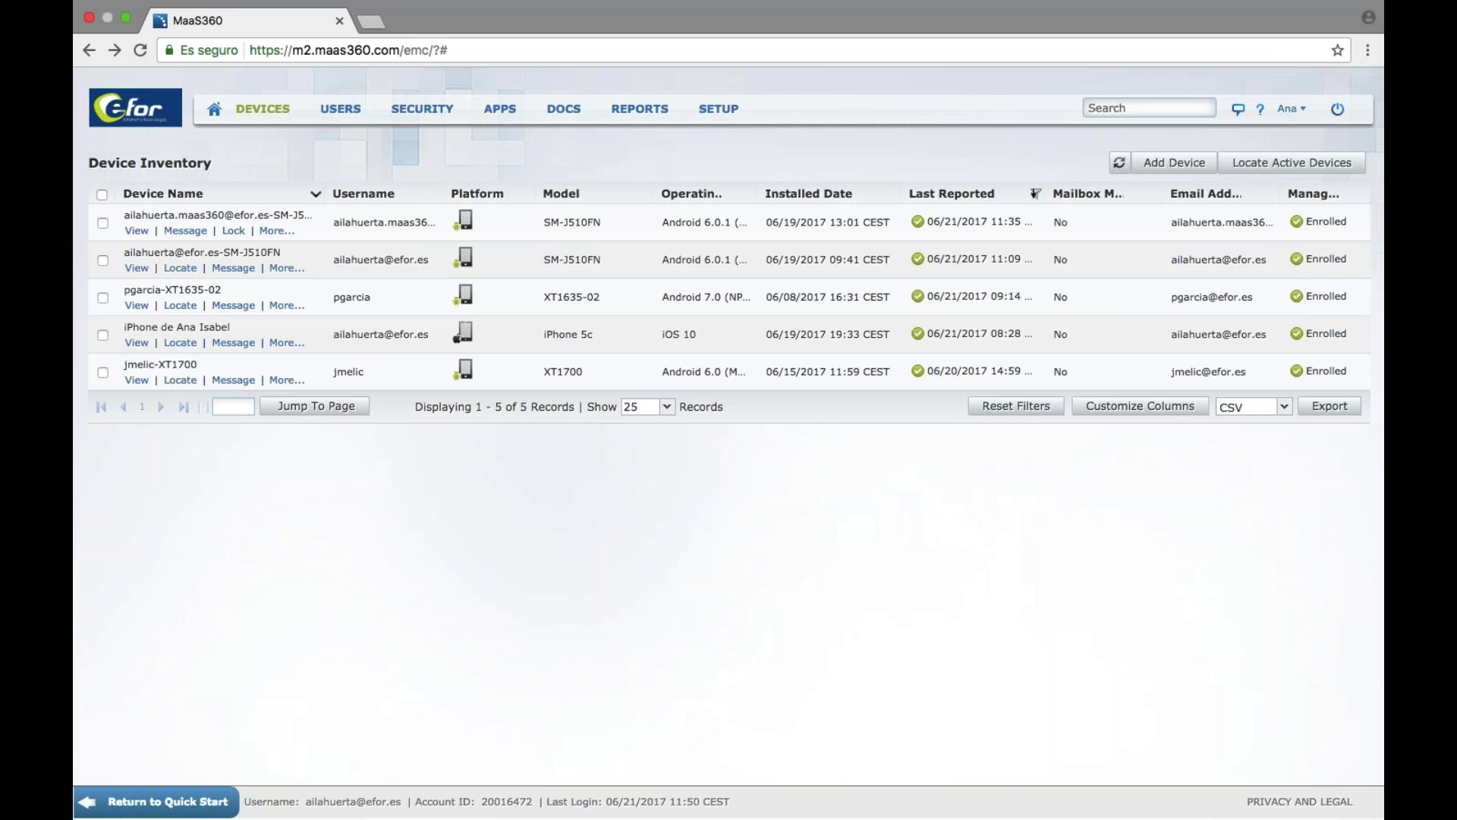
{"action": "left_click", "coordinate": [202, 256]}
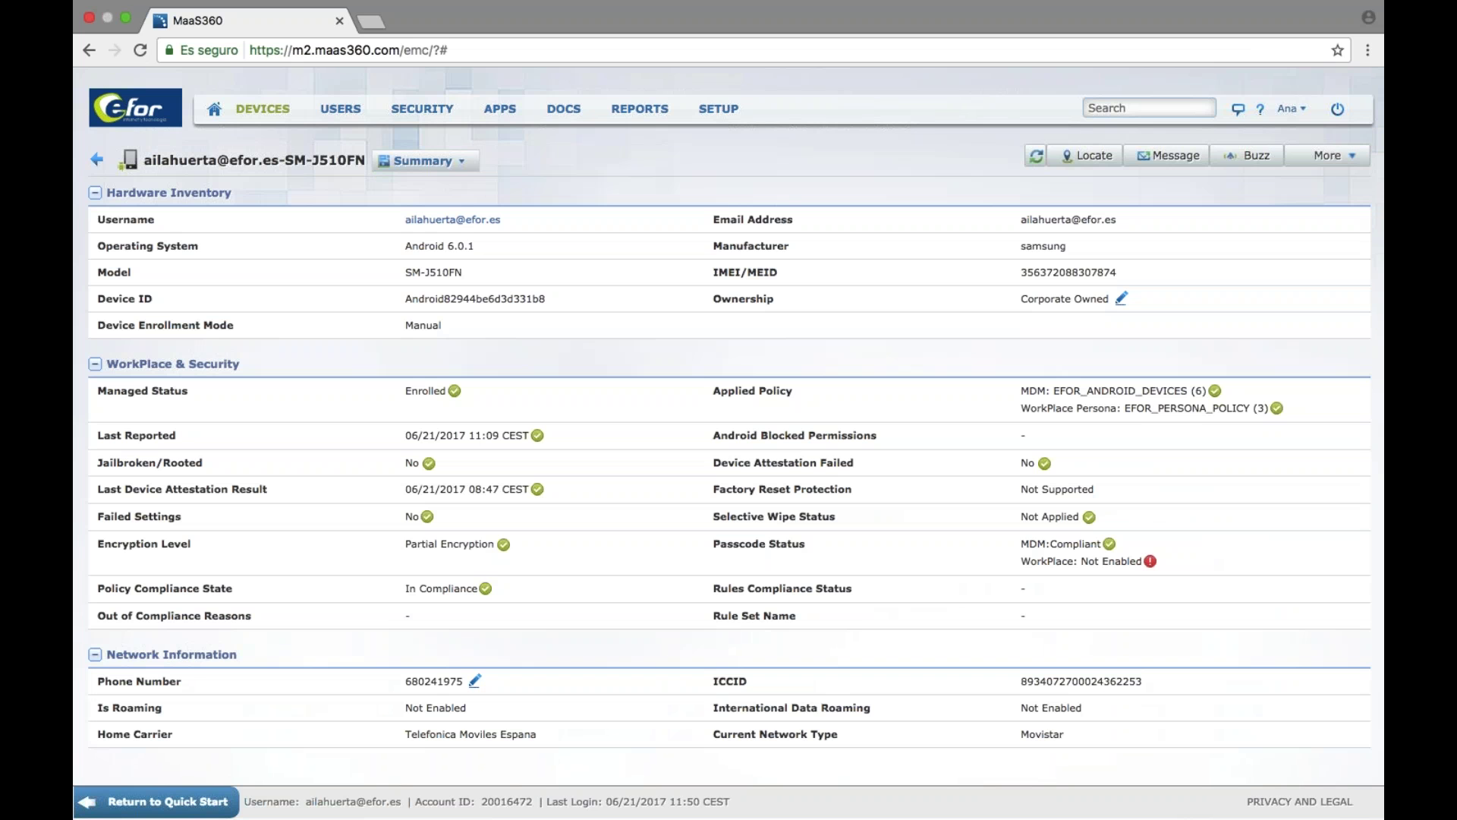
{"action": "left_click", "coordinate": [1328, 156]}
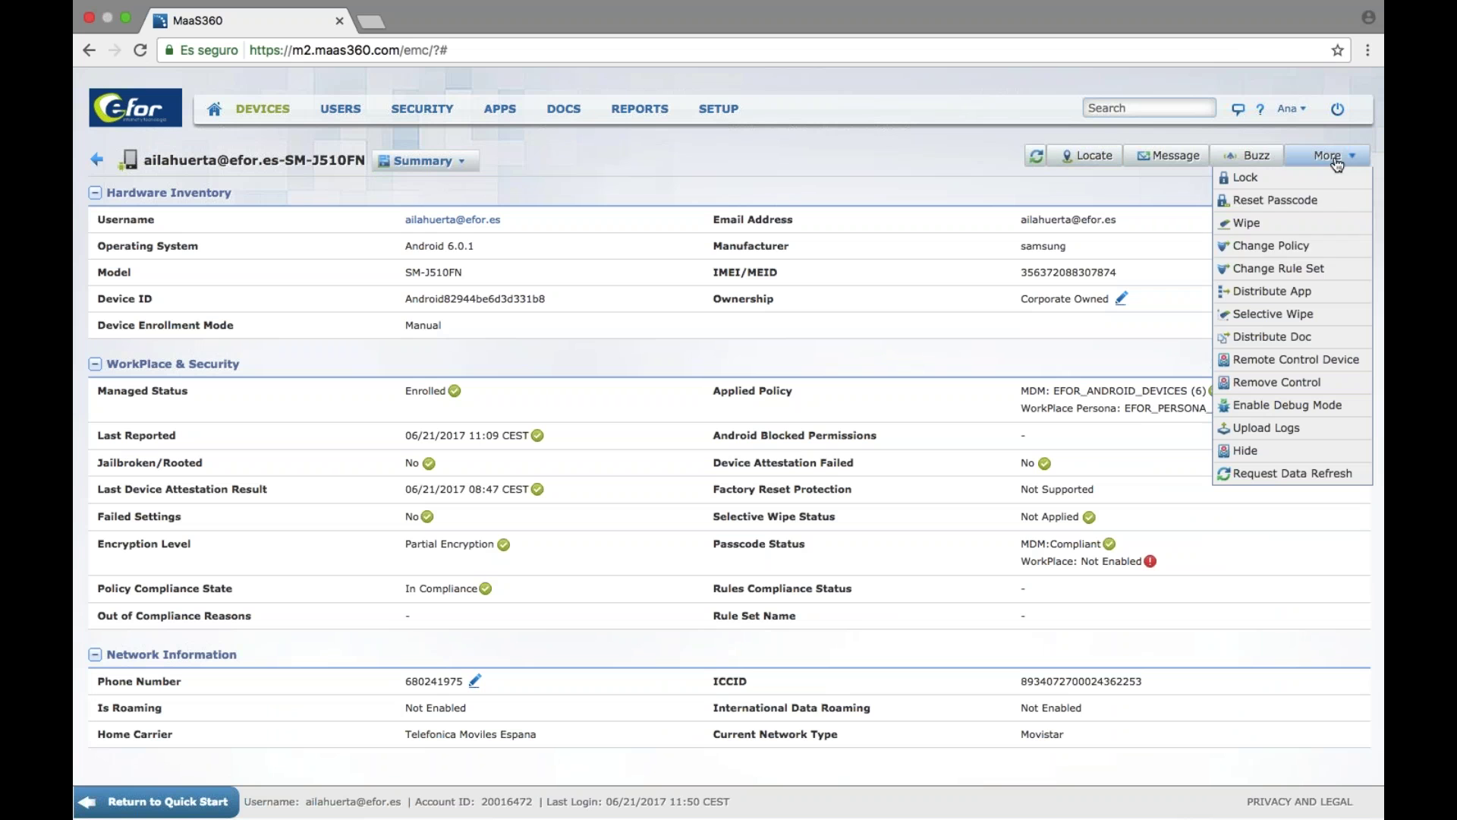
{"action": "left_click", "coordinate": [1299, 361]}
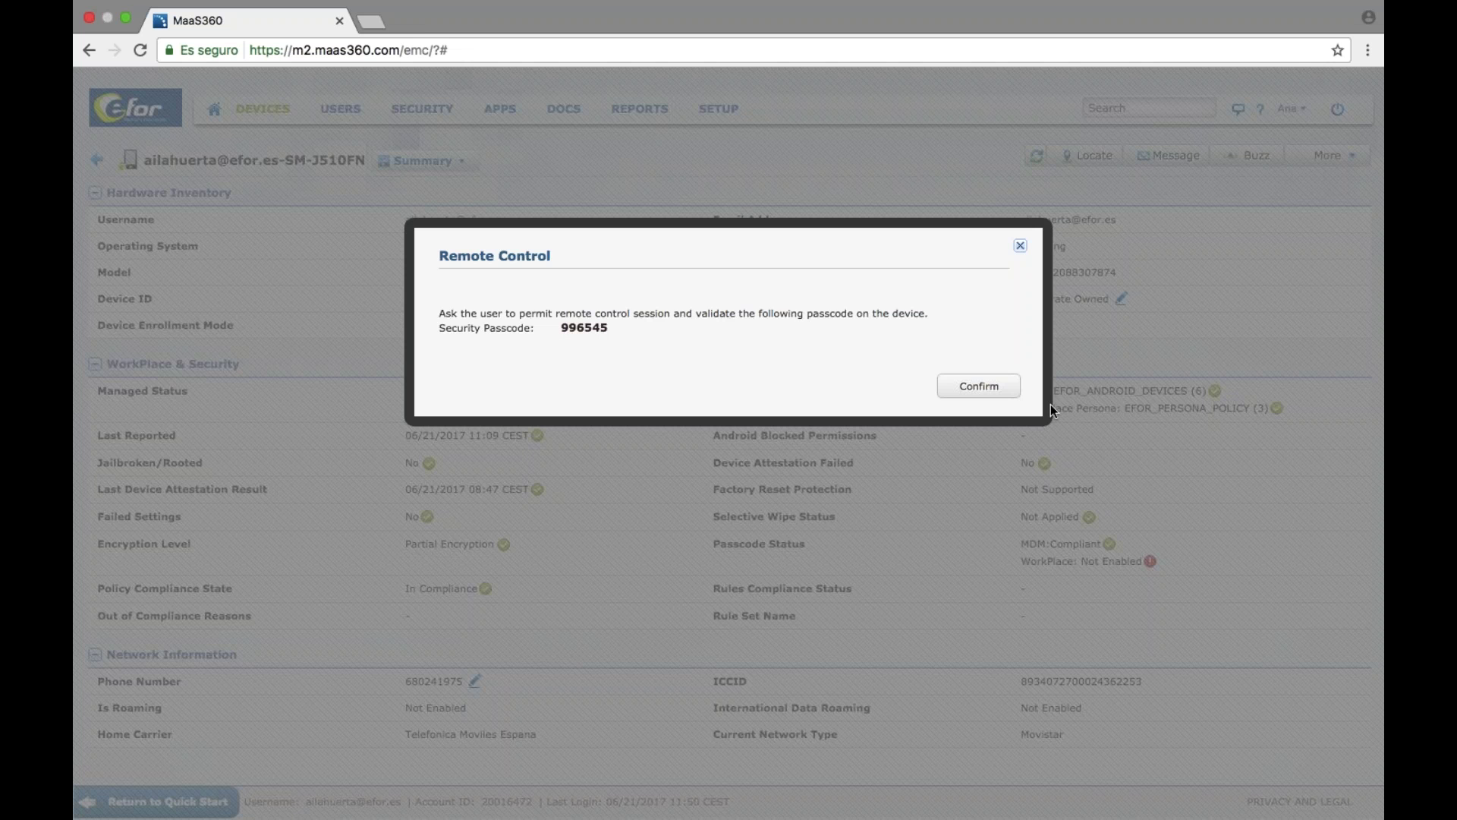
{"action": "left_click", "coordinate": [980, 387]}
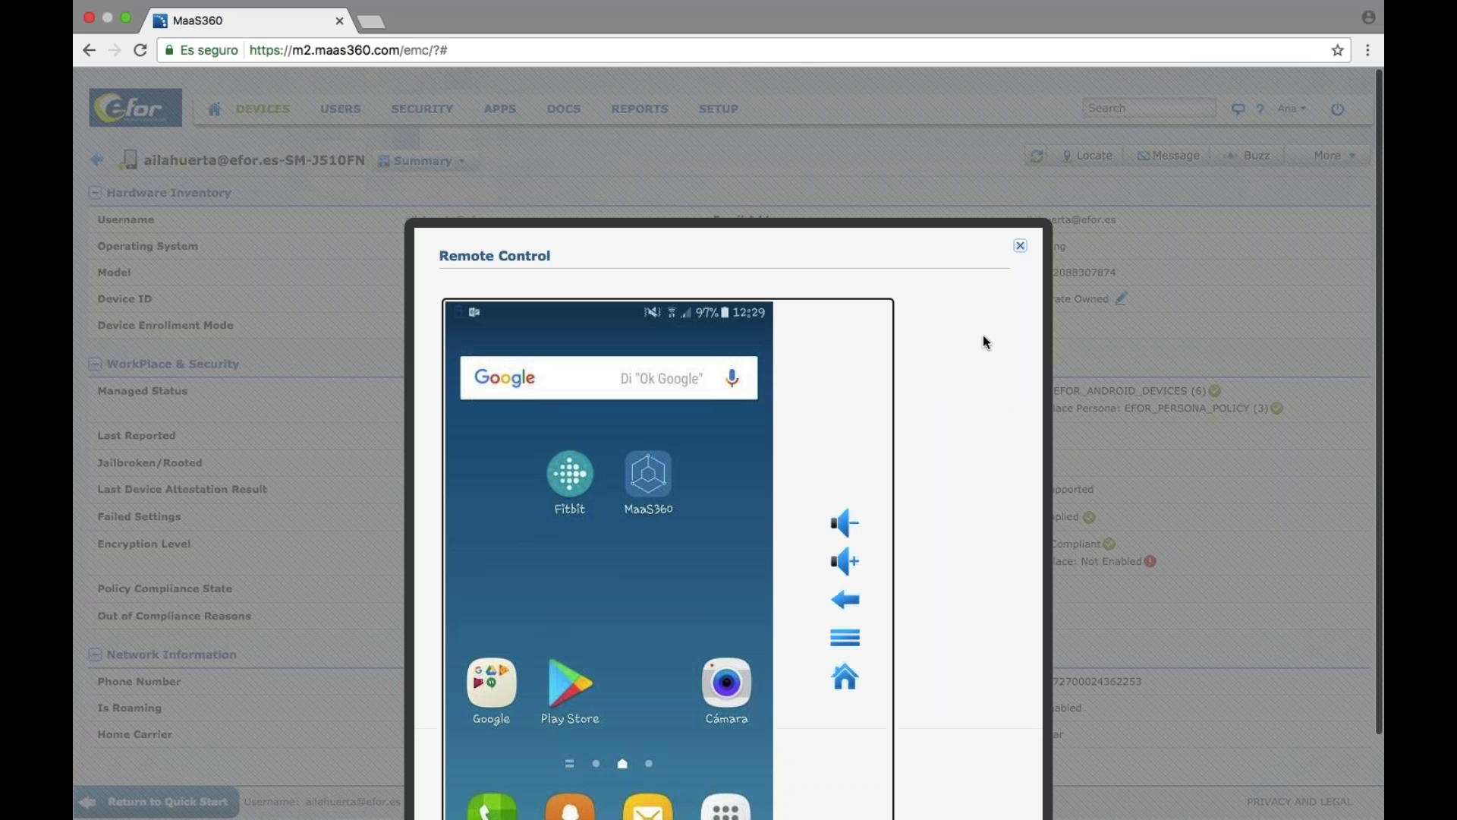
{"action": "scroll", "coordinate": [965, 356], "scroll_direction": "down", "scroll_amount": 3}
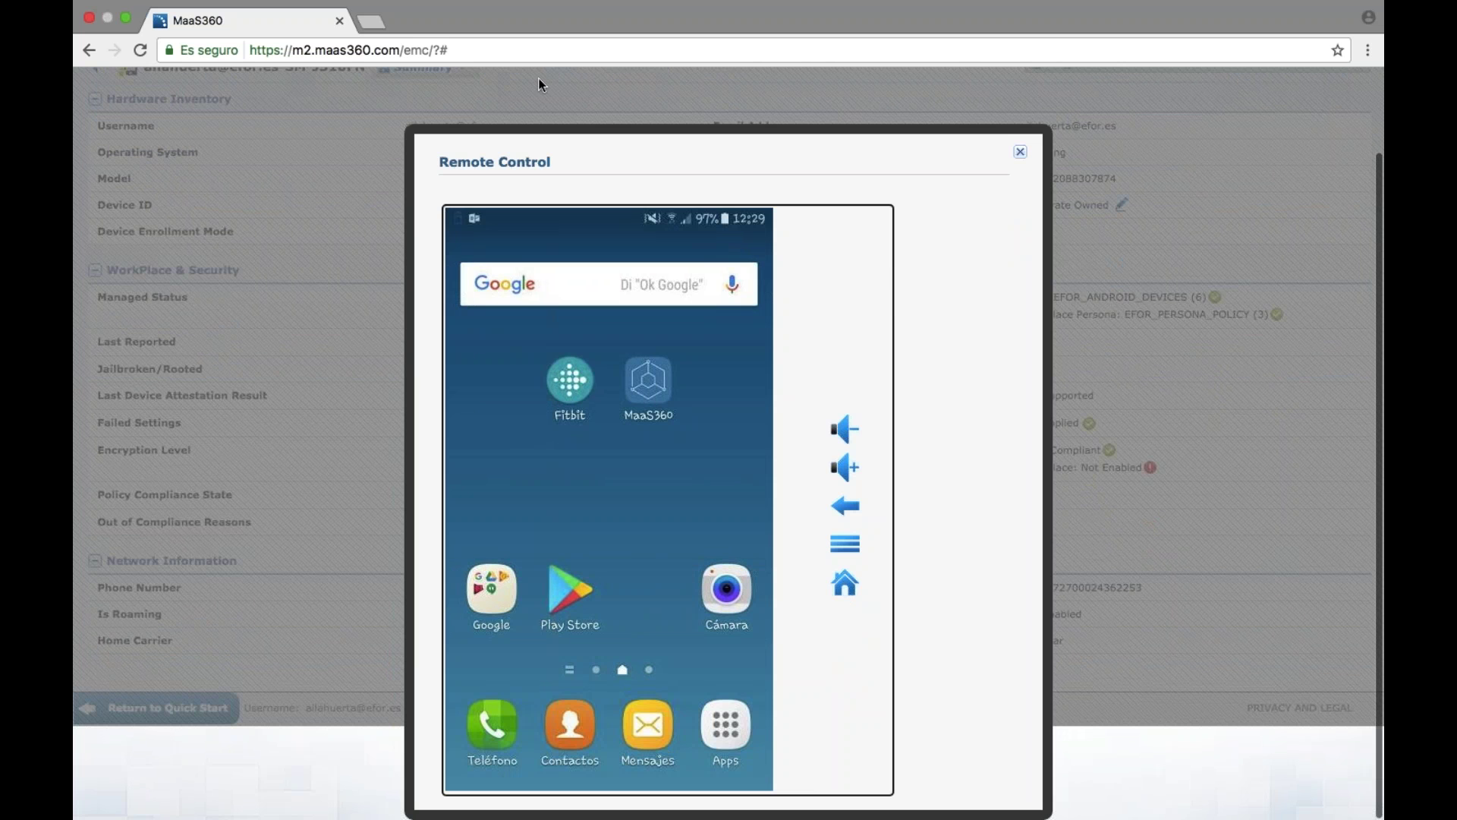
Open the MaaS360 console in a second browser tab
{"action": "left_click", "coordinate": [373, 24]}
{"action": "type", "text": "maas"}
{"action": "key", "text": "Down"}
{"action": "key", "text": "Down"}
{"action": "key", "text": "Return"}
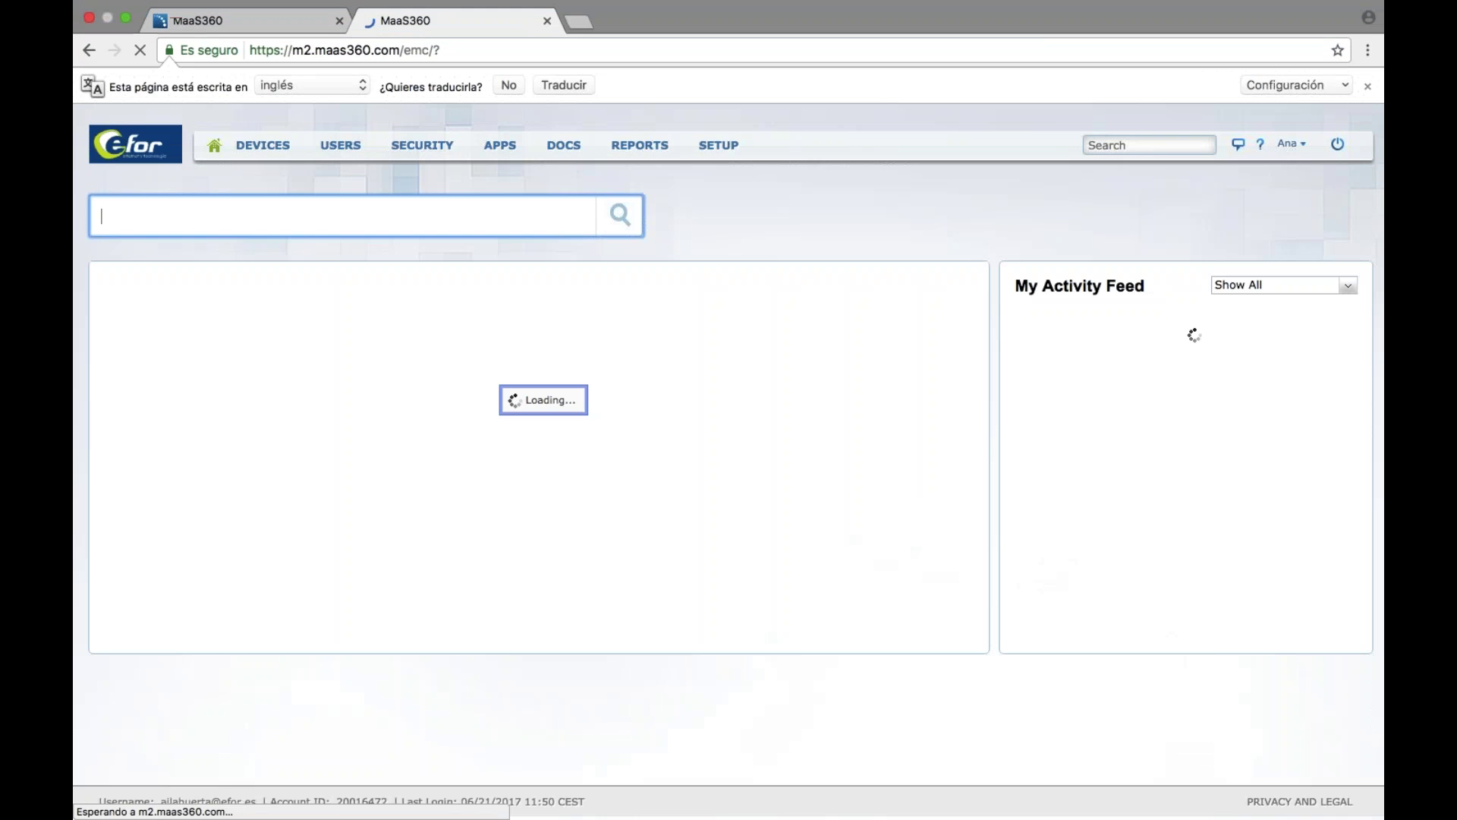
Open the second SM-J510FN device from the device inventory, and review its installed apps and network information
{"action": "mouse_move", "coordinate": [263, 145]}
{"action": "left_click", "coordinate": [338, 178]}
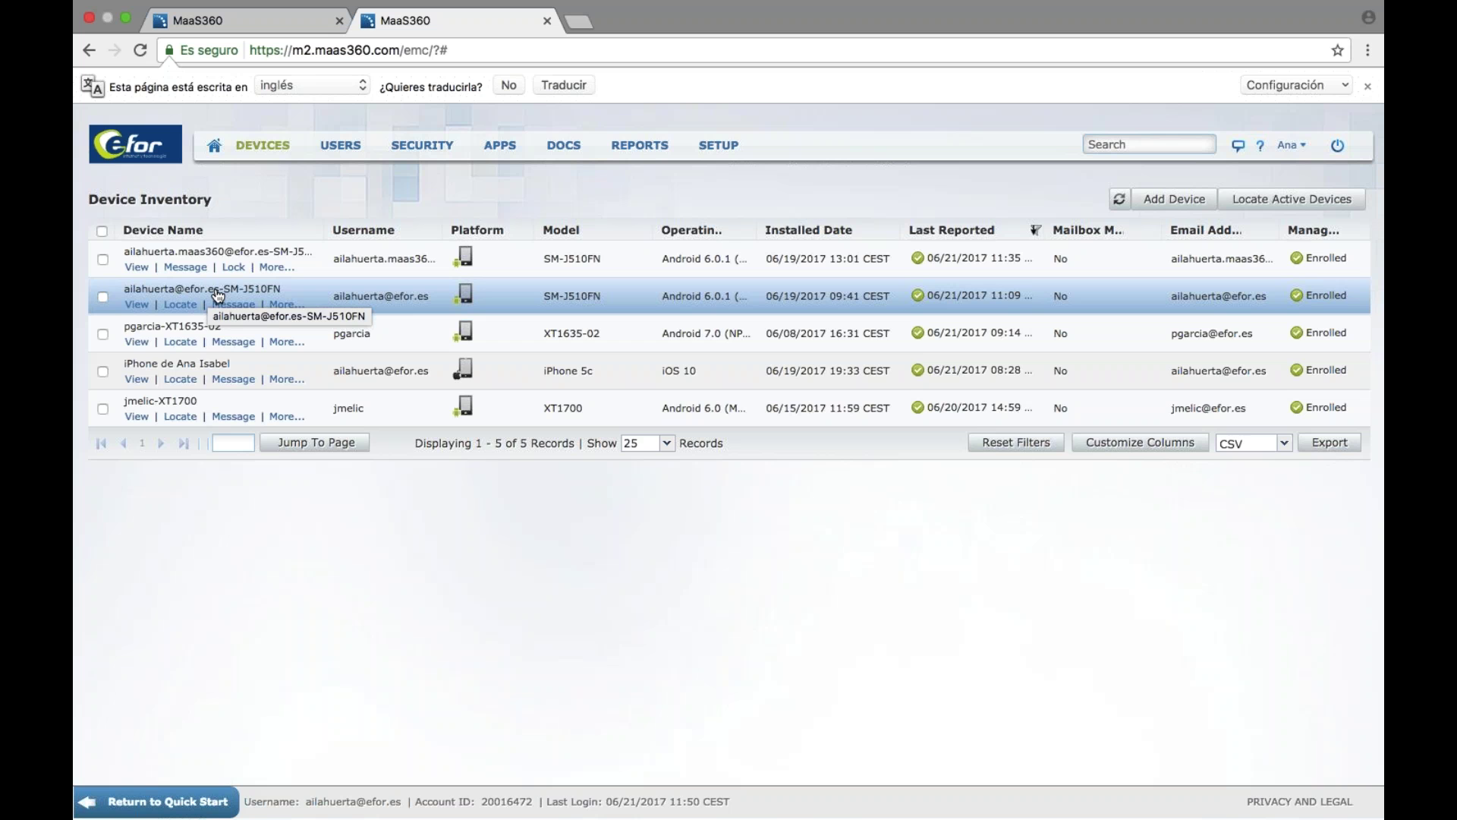
{"action": "left_click", "coordinate": [217, 293]}
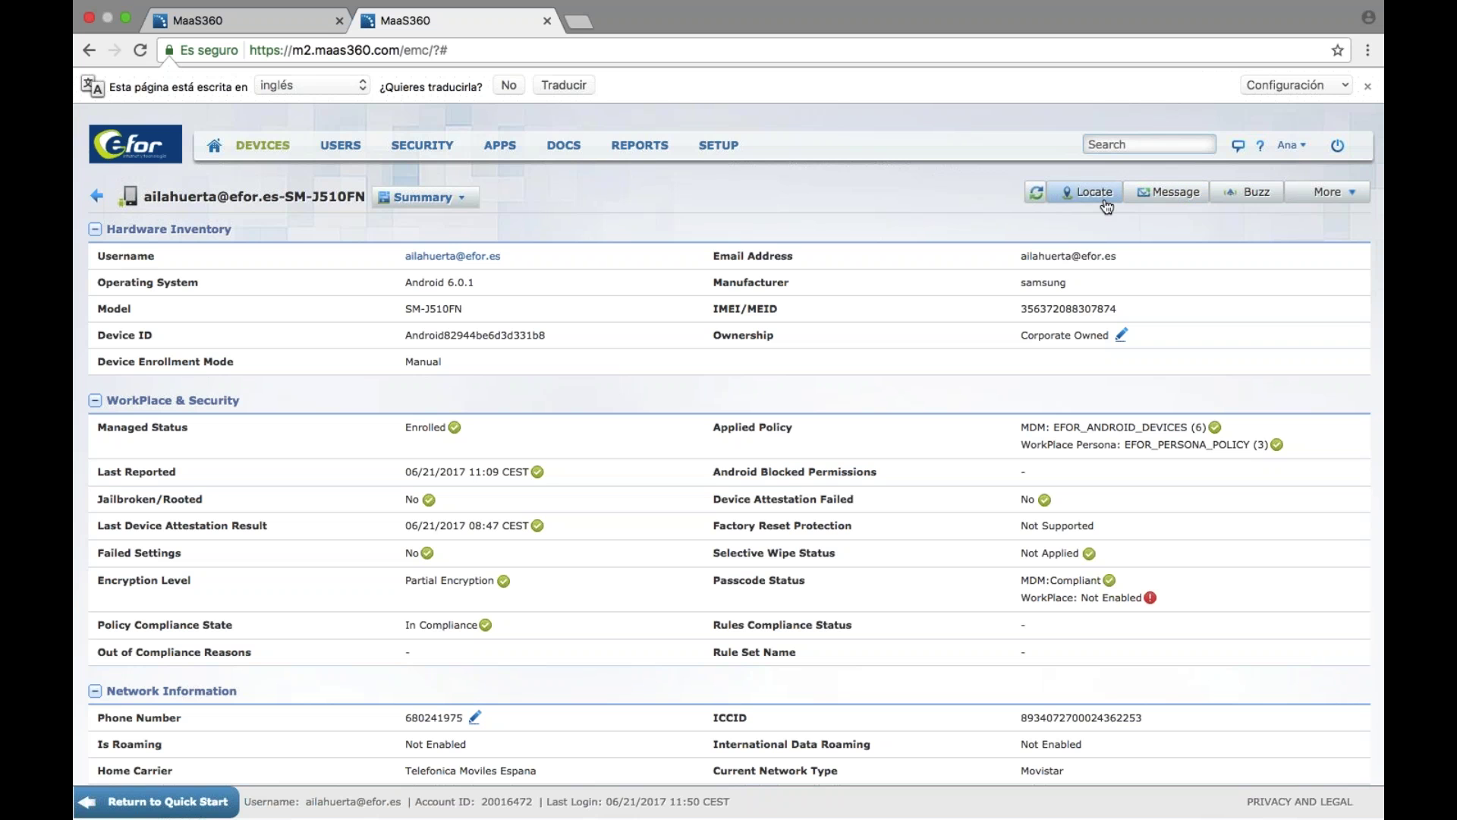
{"action": "left_click", "coordinate": [415, 200]}
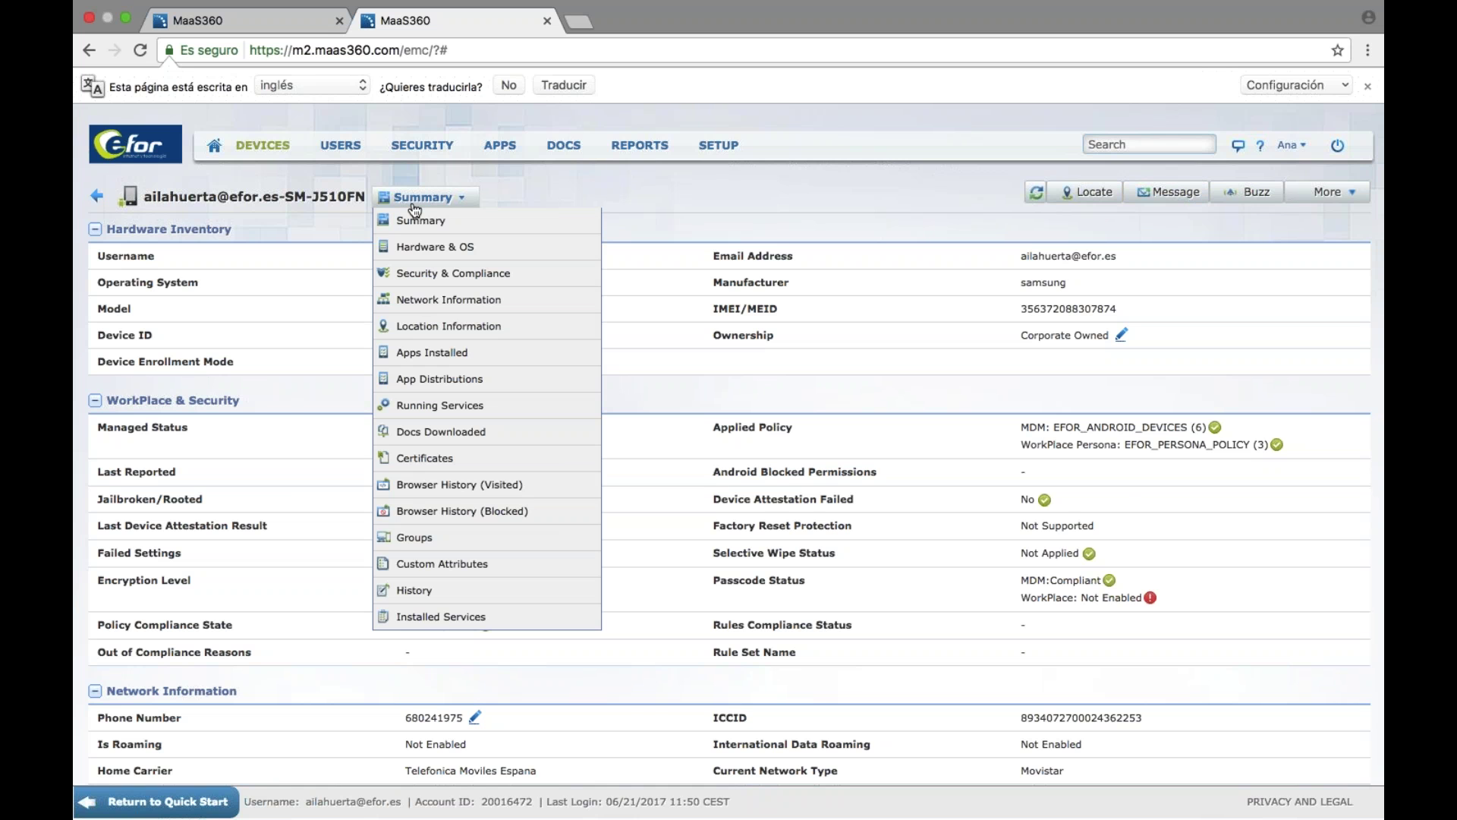
{"action": "left_click", "coordinate": [431, 355]}
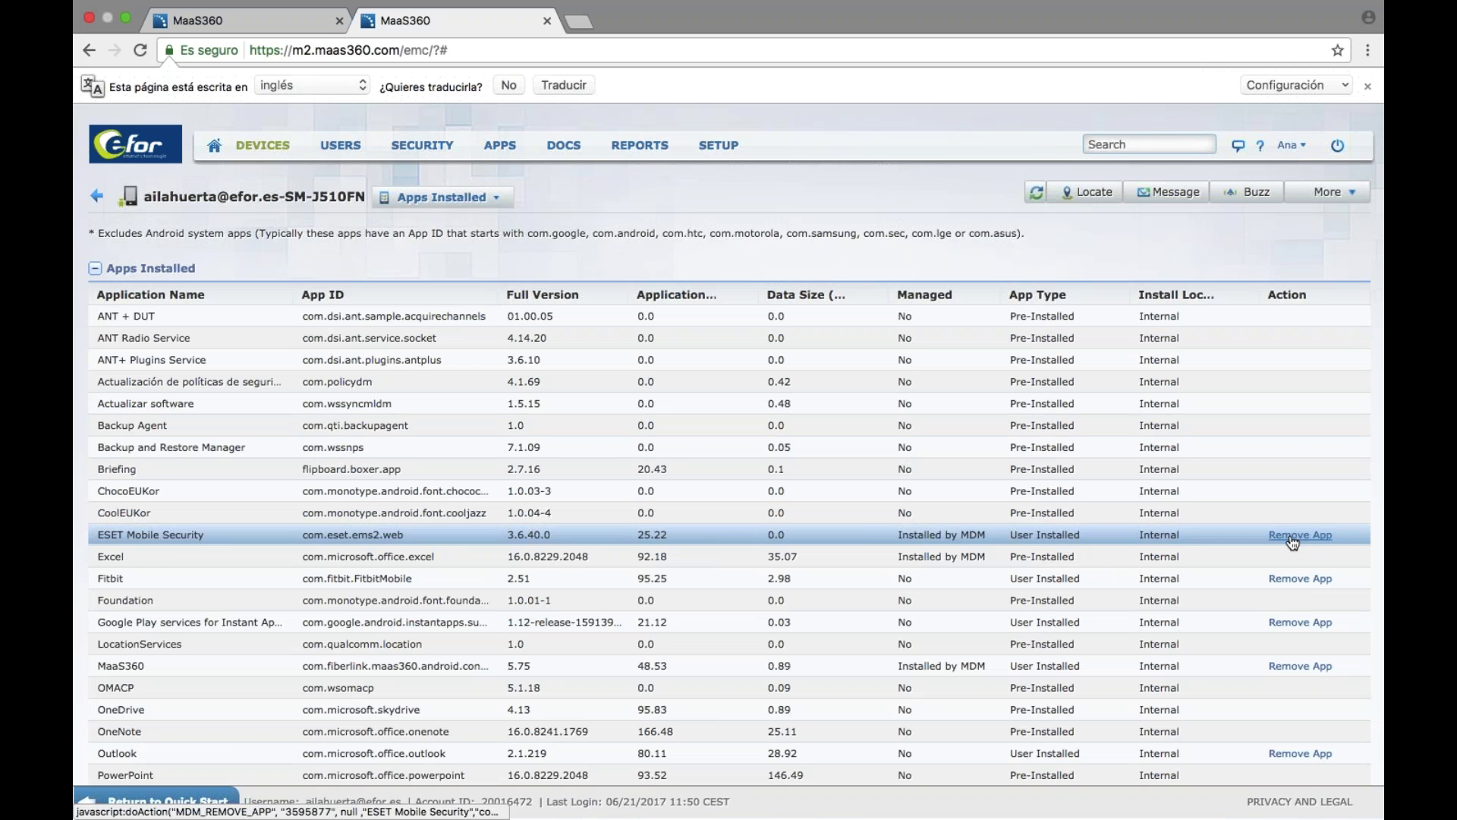
{"action": "left_click", "coordinate": [446, 199]}
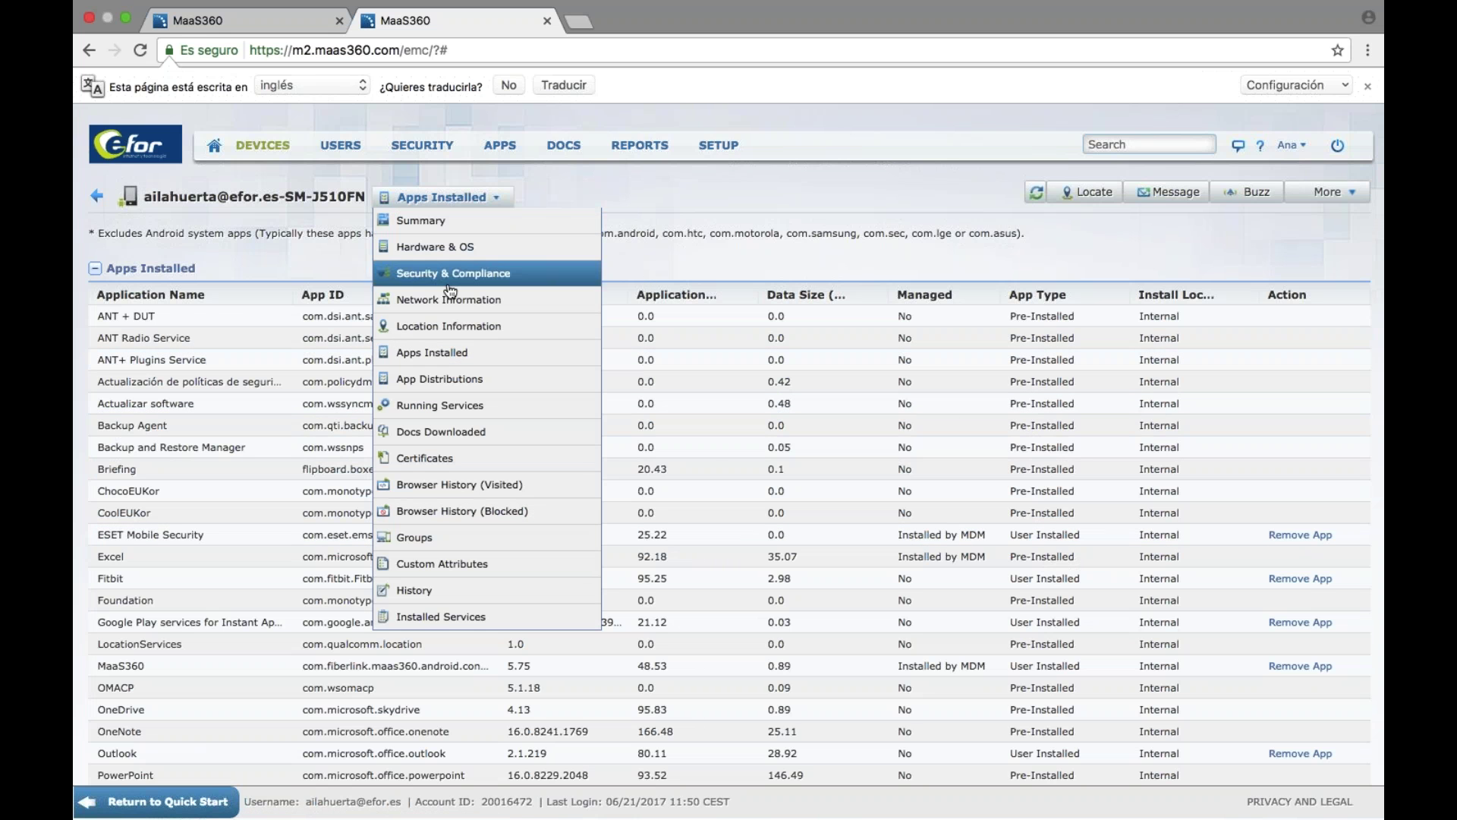
{"action": "left_click", "coordinate": [431, 300]}
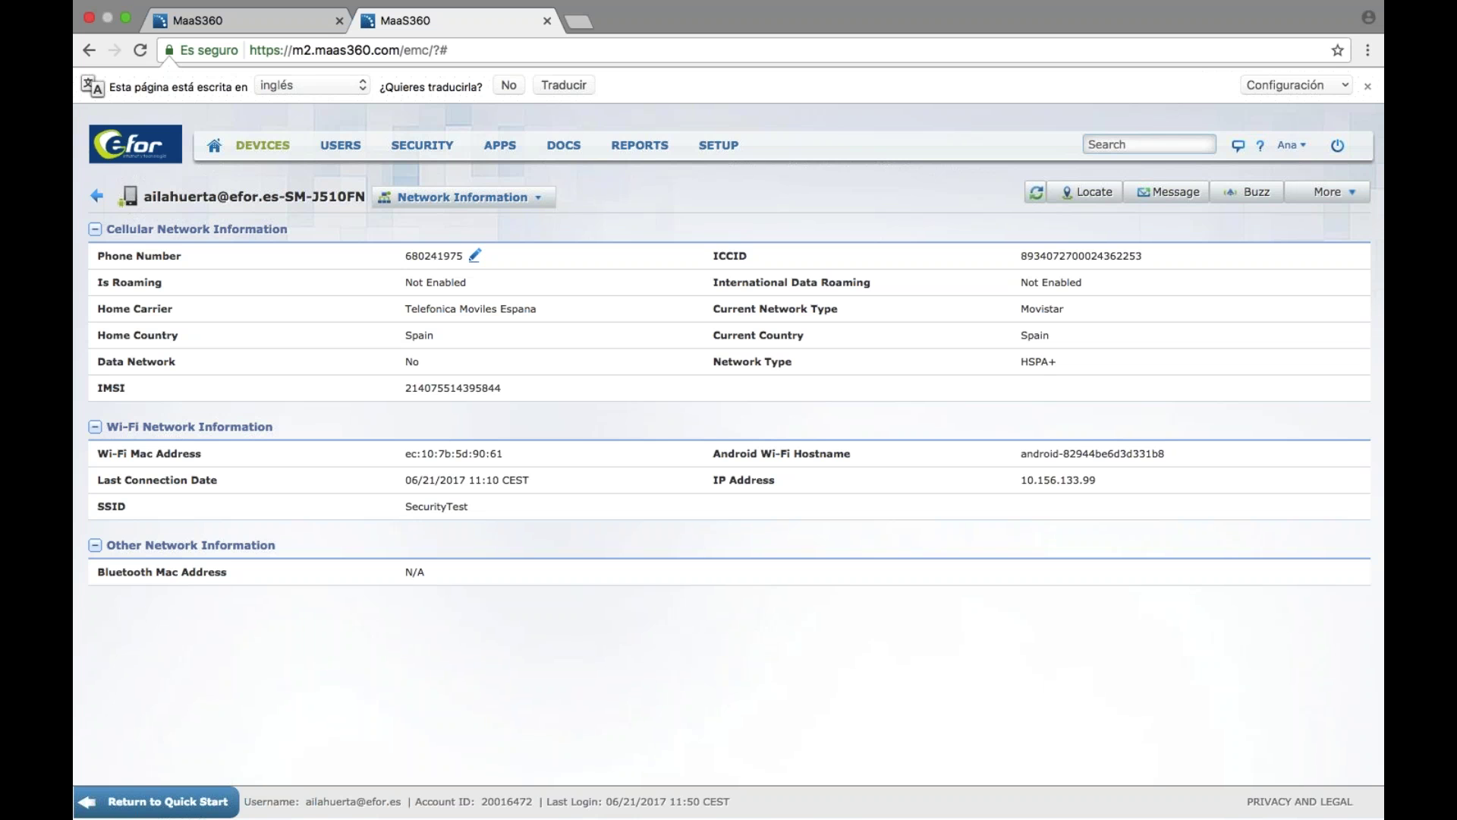
Open the EFOR_IOS_DEVICES security policy, and review its Passcode and Restrictions settings
{"action": "mouse_move", "coordinate": [422, 145]}
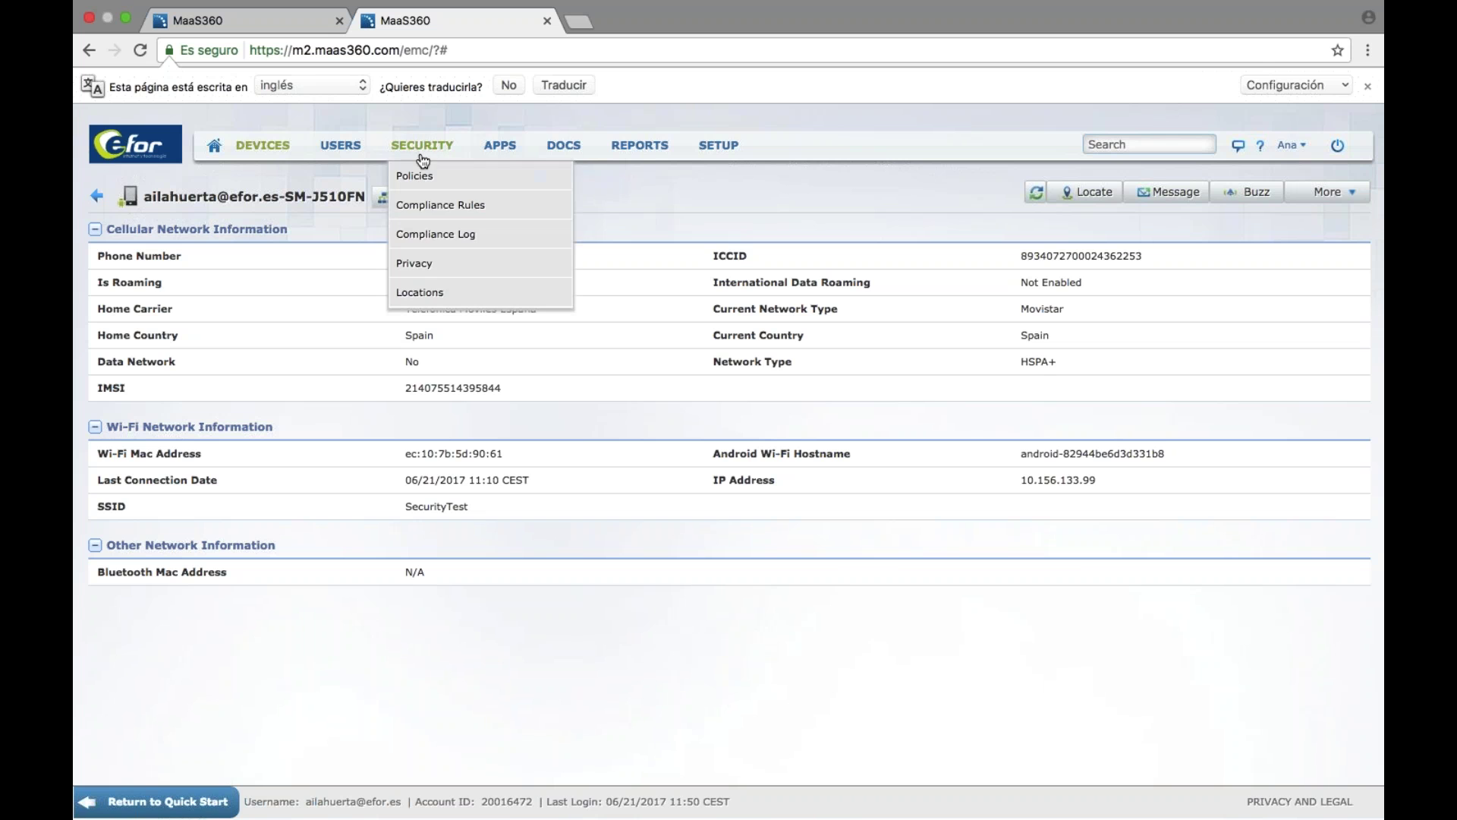
{"action": "left_click", "coordinate": [416, 175]}
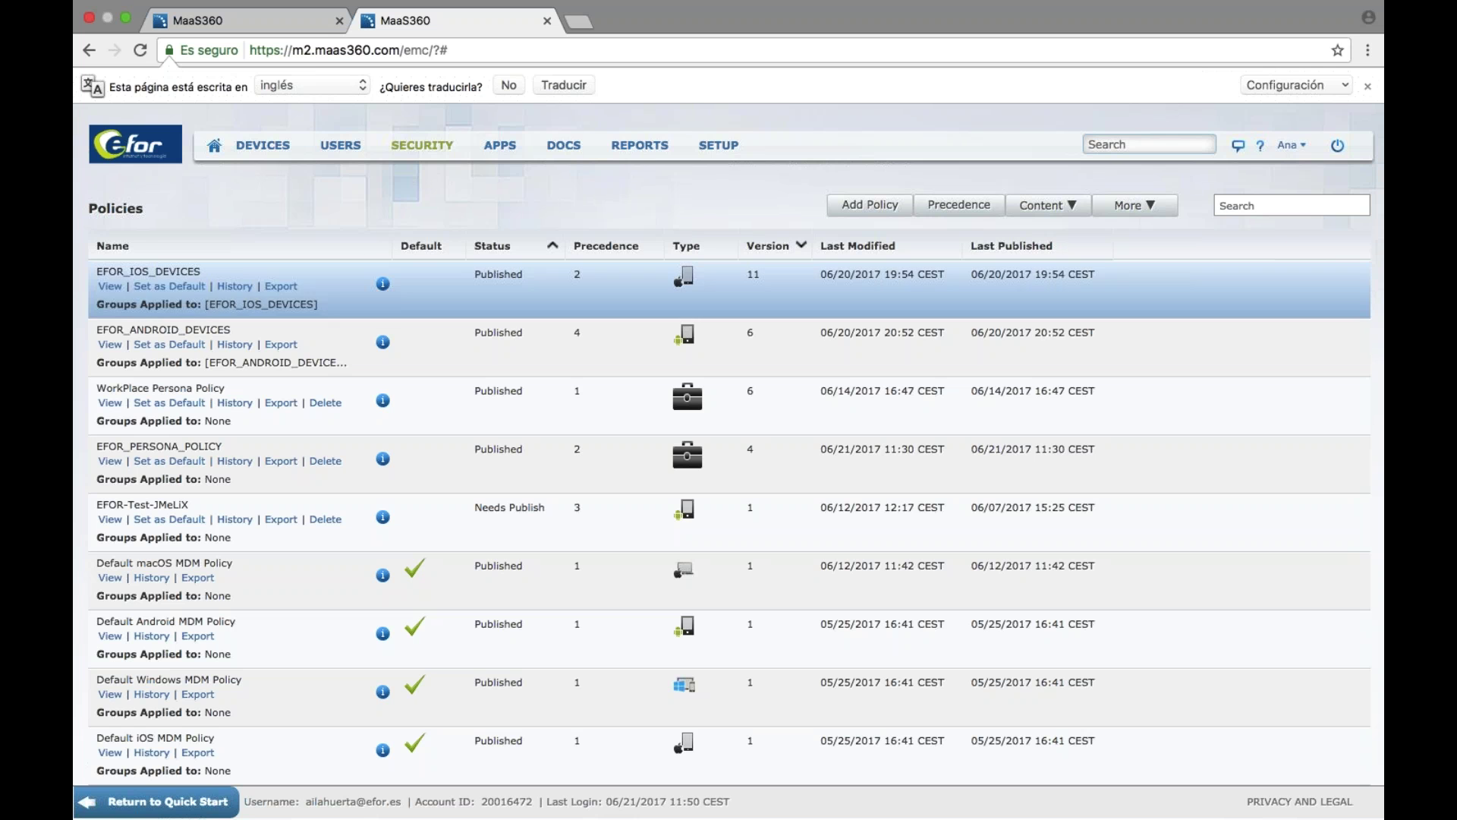
{"action": "left_click", "coordinate": [182, 273]}
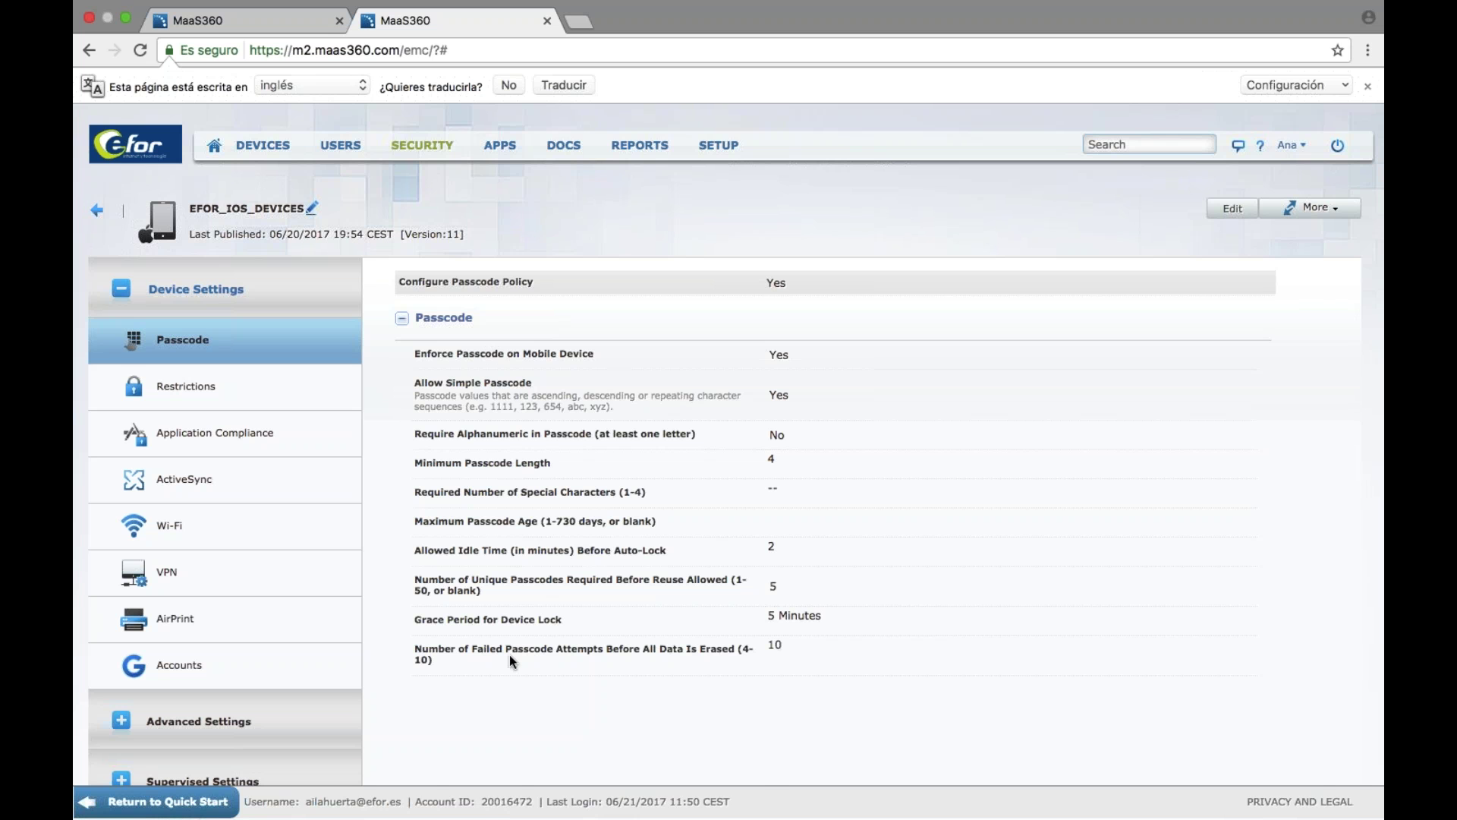
{"action": "left_click", "coordinate": [201, 389]}
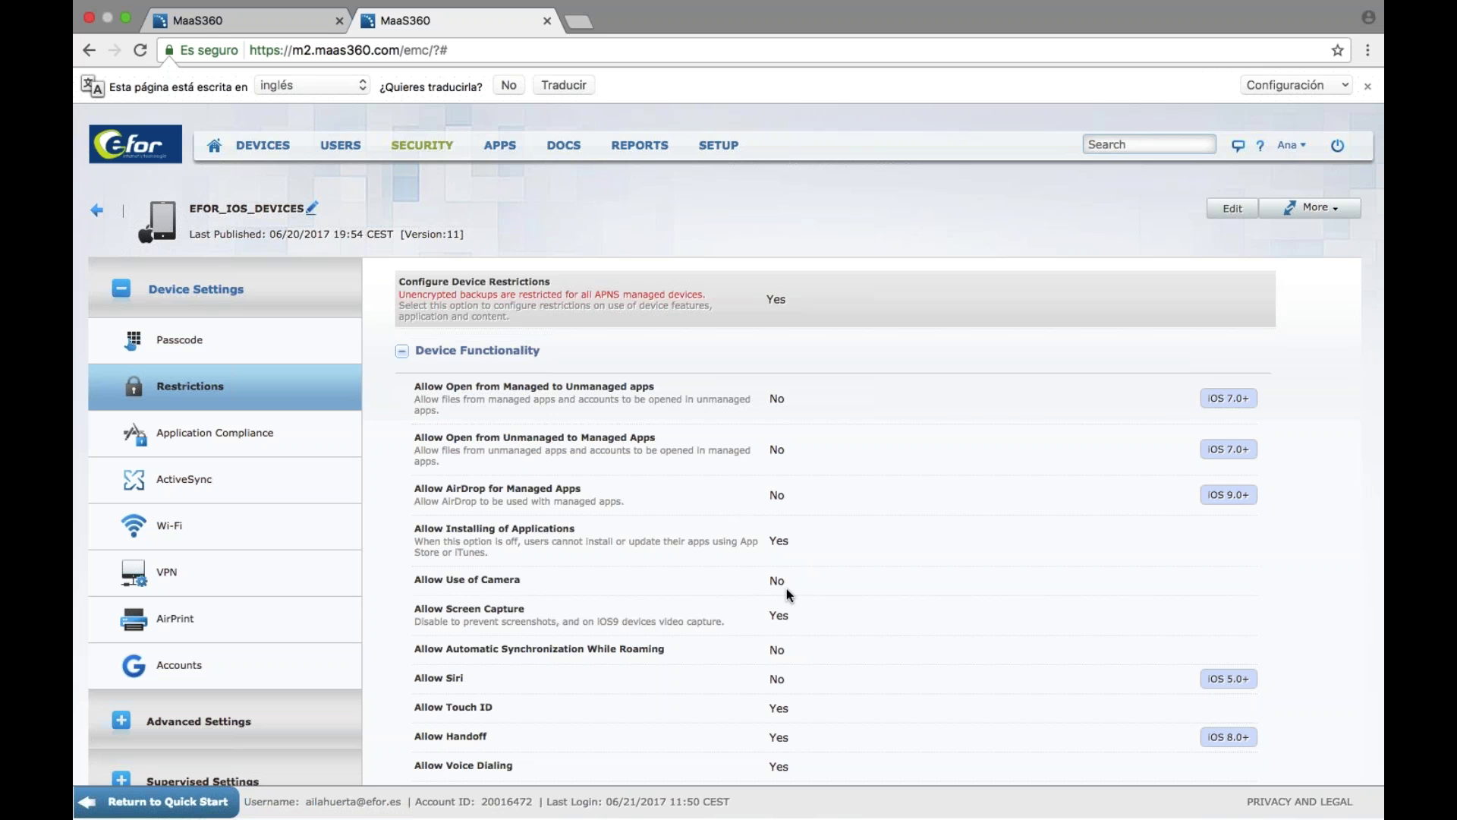
Compare the policy's restrictions down to the Applications section with the mirrored iPhone in QuickTime Player, and return to Google Chrome
{"action": "key", "text": "super+Tab"}
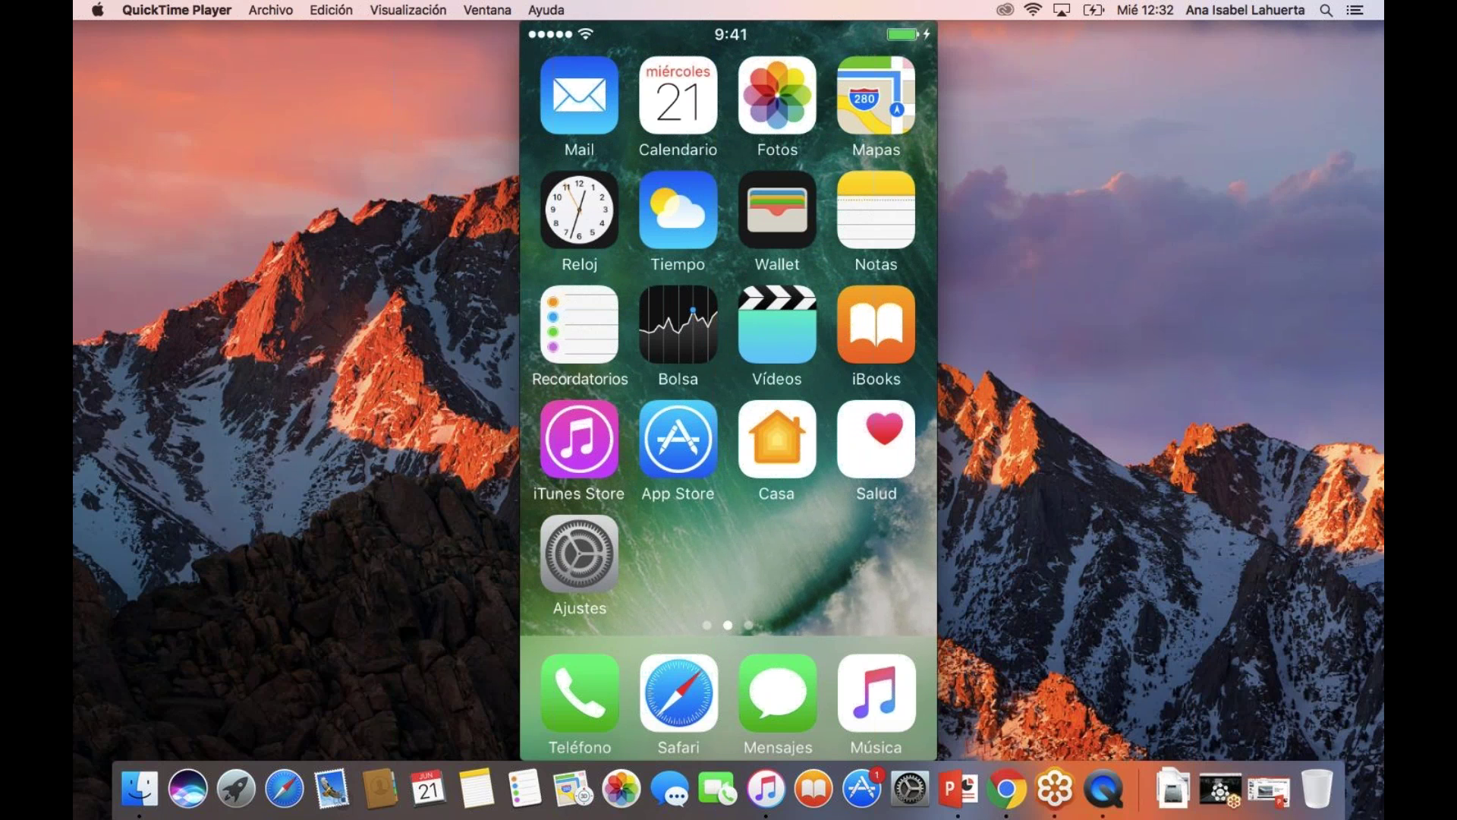
{"action": "key", "text": "super+Tab"}
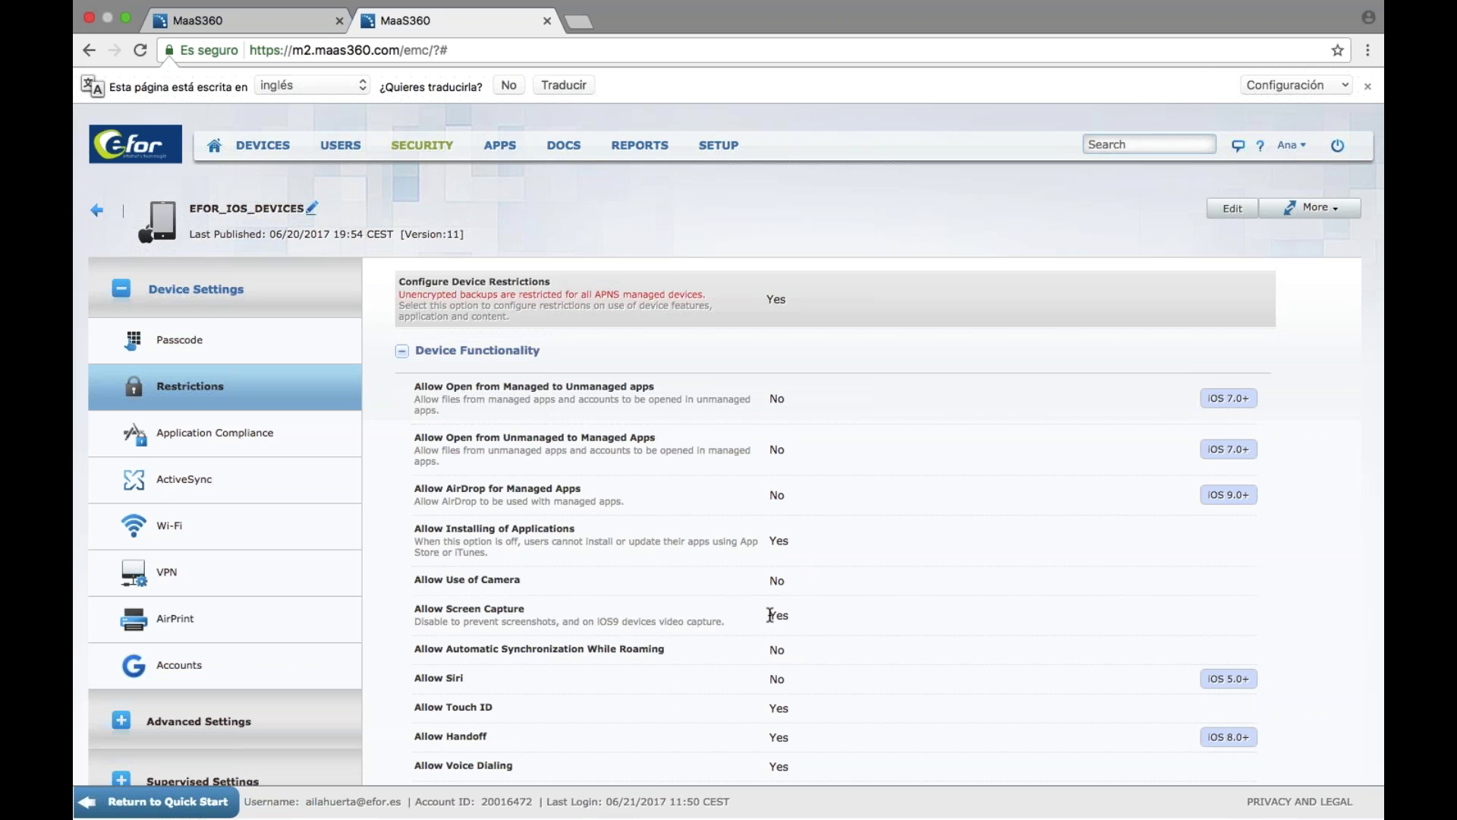
{"action": "scroll", "coordinate": [771, 615], "scroll_direction": "down", "scroll_amount": 5}
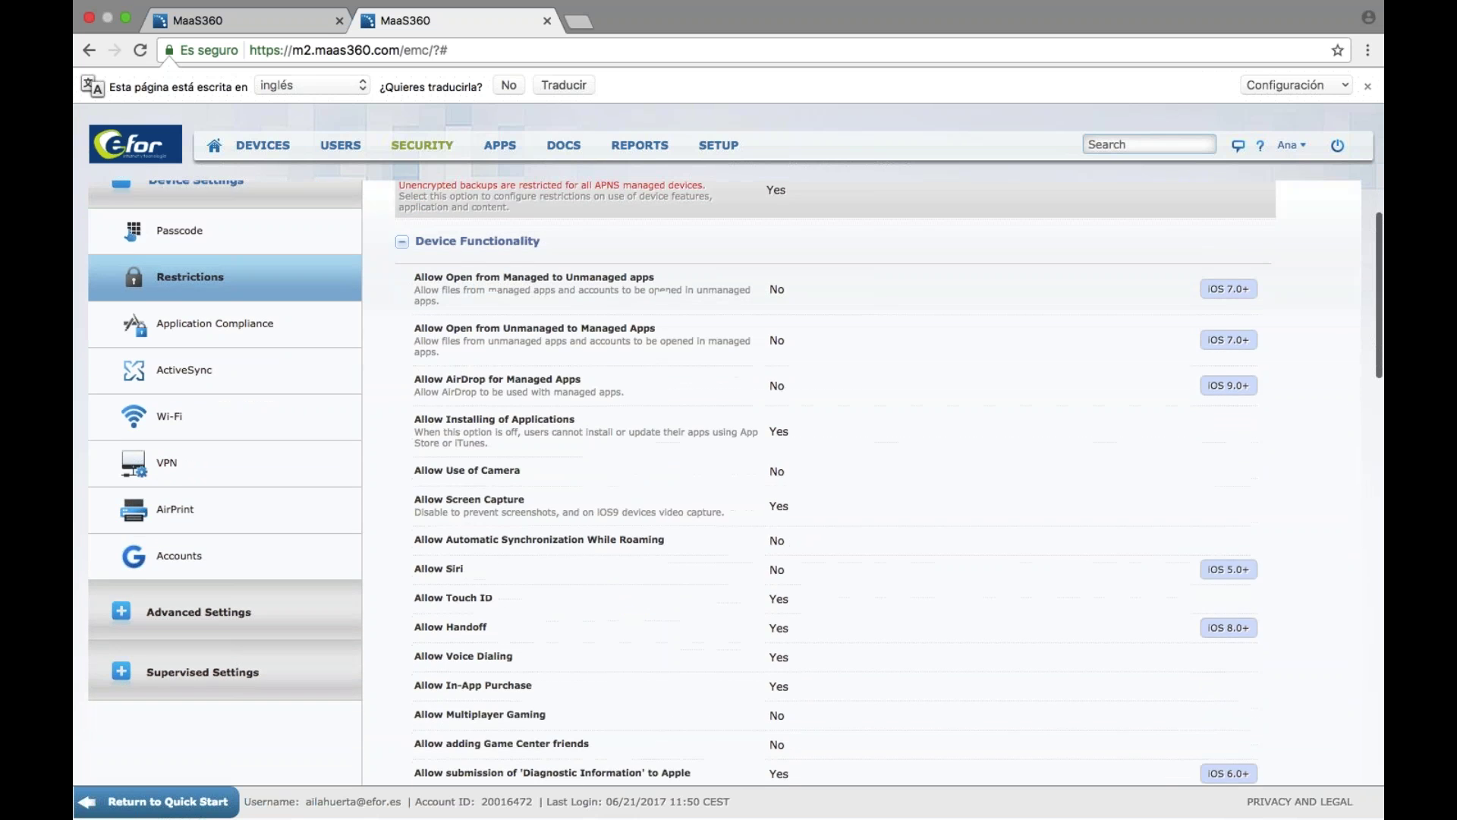
{"action": "scroll", "coordinate": [736, 483], "scroll_direction": "down", "scroll_amount": 12}
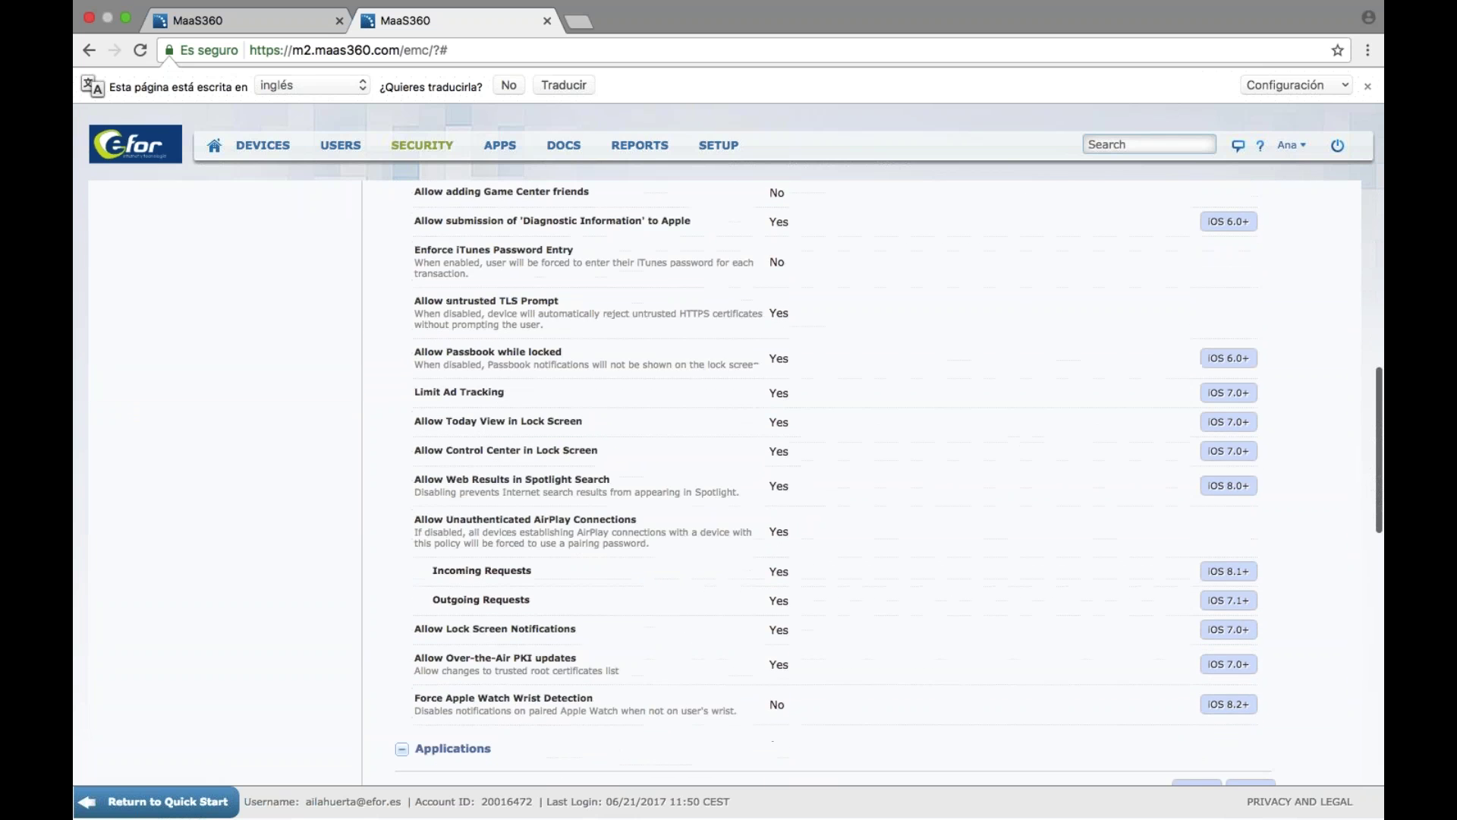
{"action": "scroll", "coordinate": [735, 483], "scroll_direction": "down", "scroll_amount": 7}
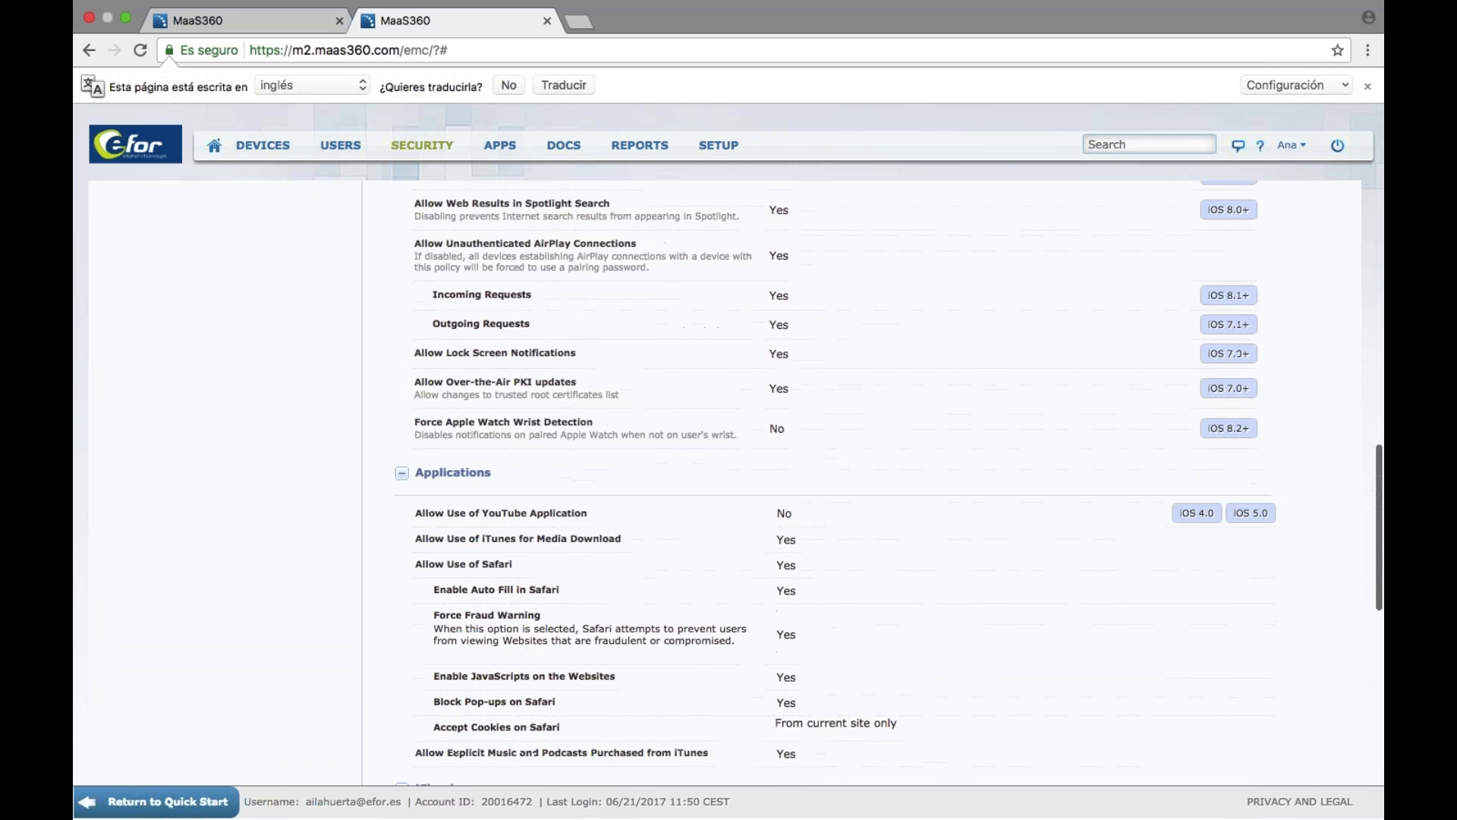
{"action": "scroll", "coordinate": [888, 482], "scroll_direction": "down", "scroll_amount": 2}
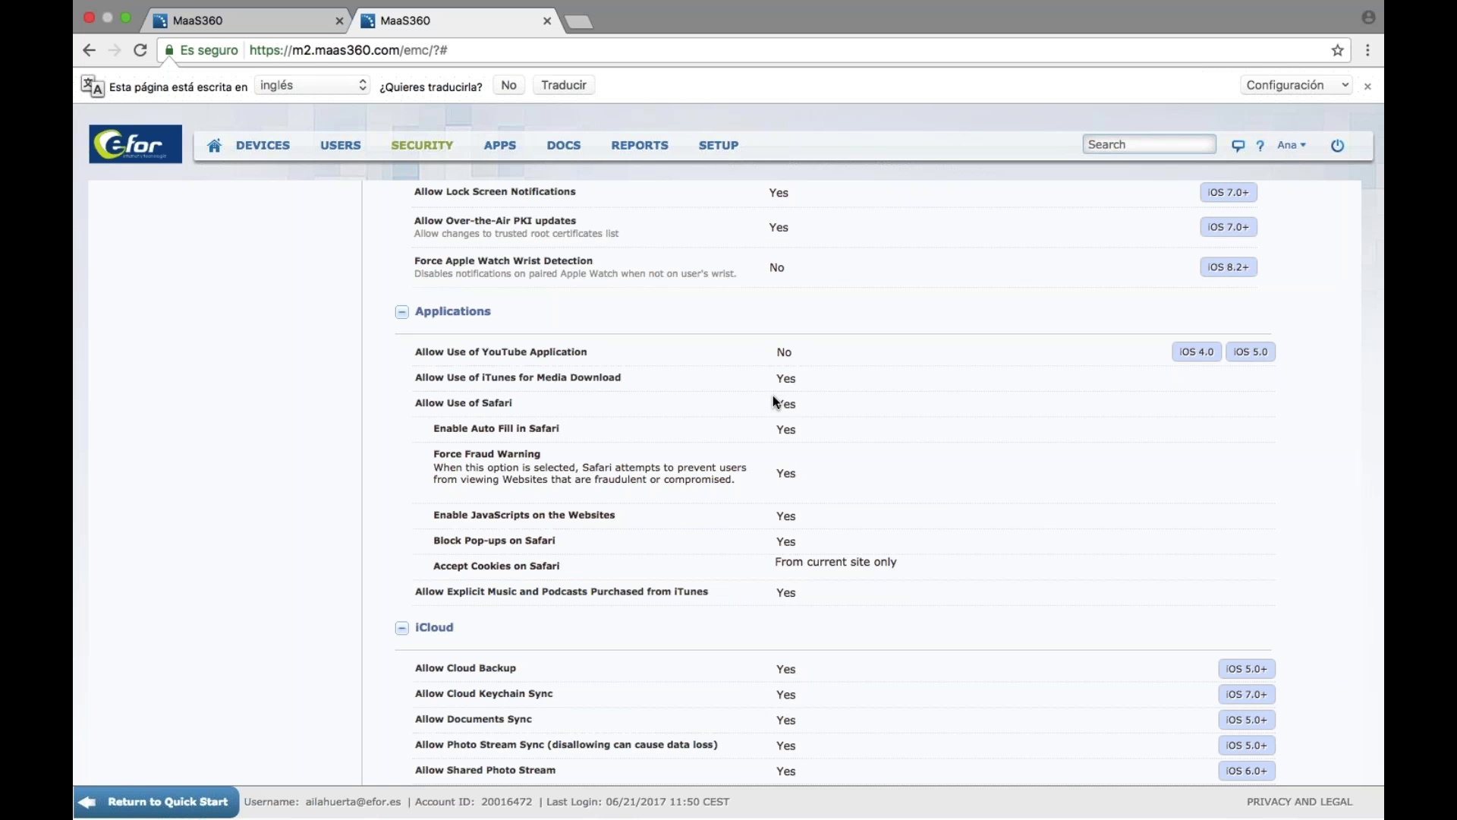
{"action": "key", "text": "super+Tab"}
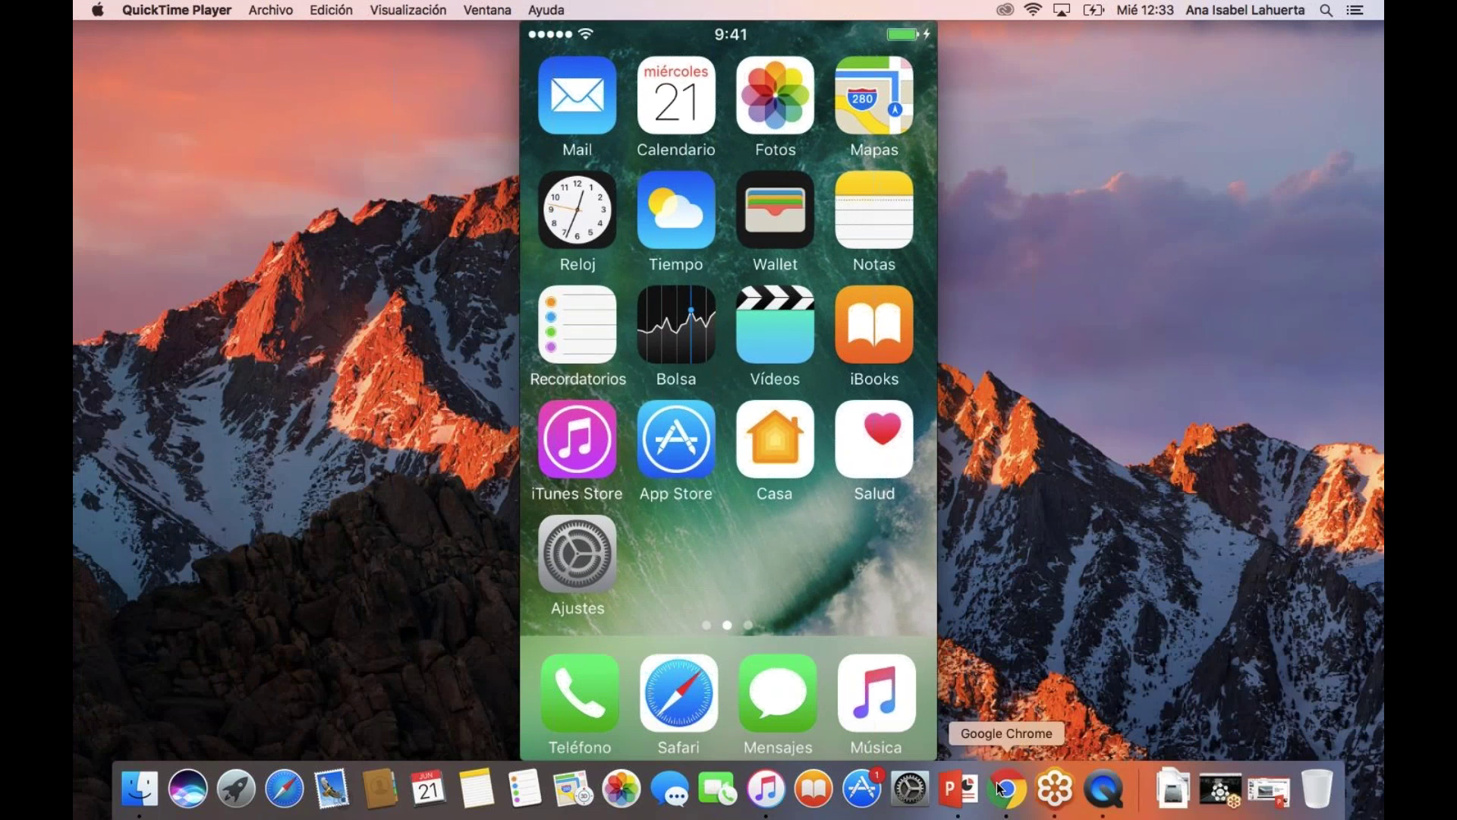
{"action": "key", "text": "super+Tab"}
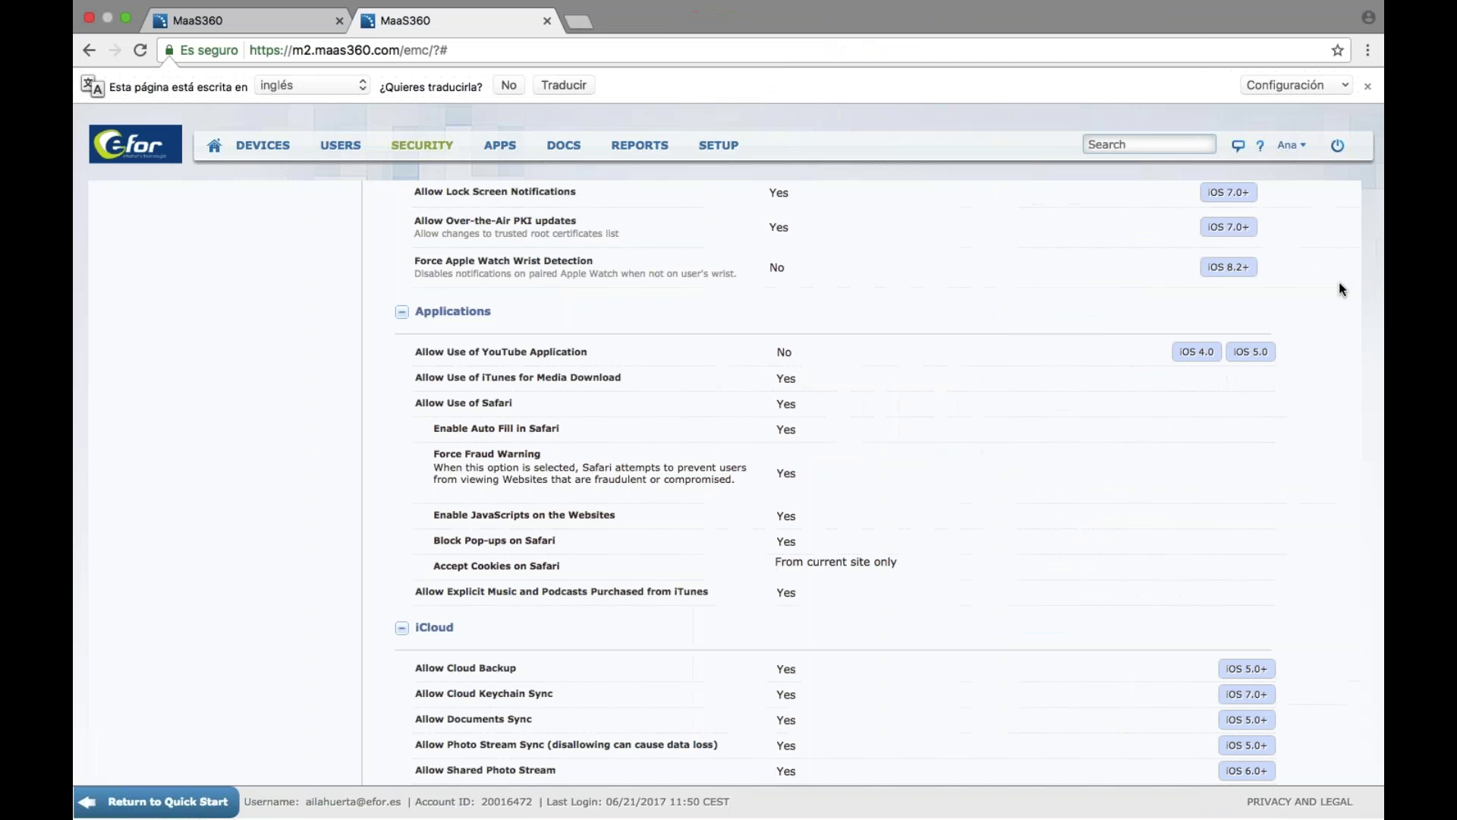
Put the EFOR_IOS_DEVICES policy into edit mode, and disable "Allow Use of Safari" in the Applications restrictions
{"action": "scroll", "coordinate": [1340, 289], "scroll_direction": "up", "scroll_amount": 6}
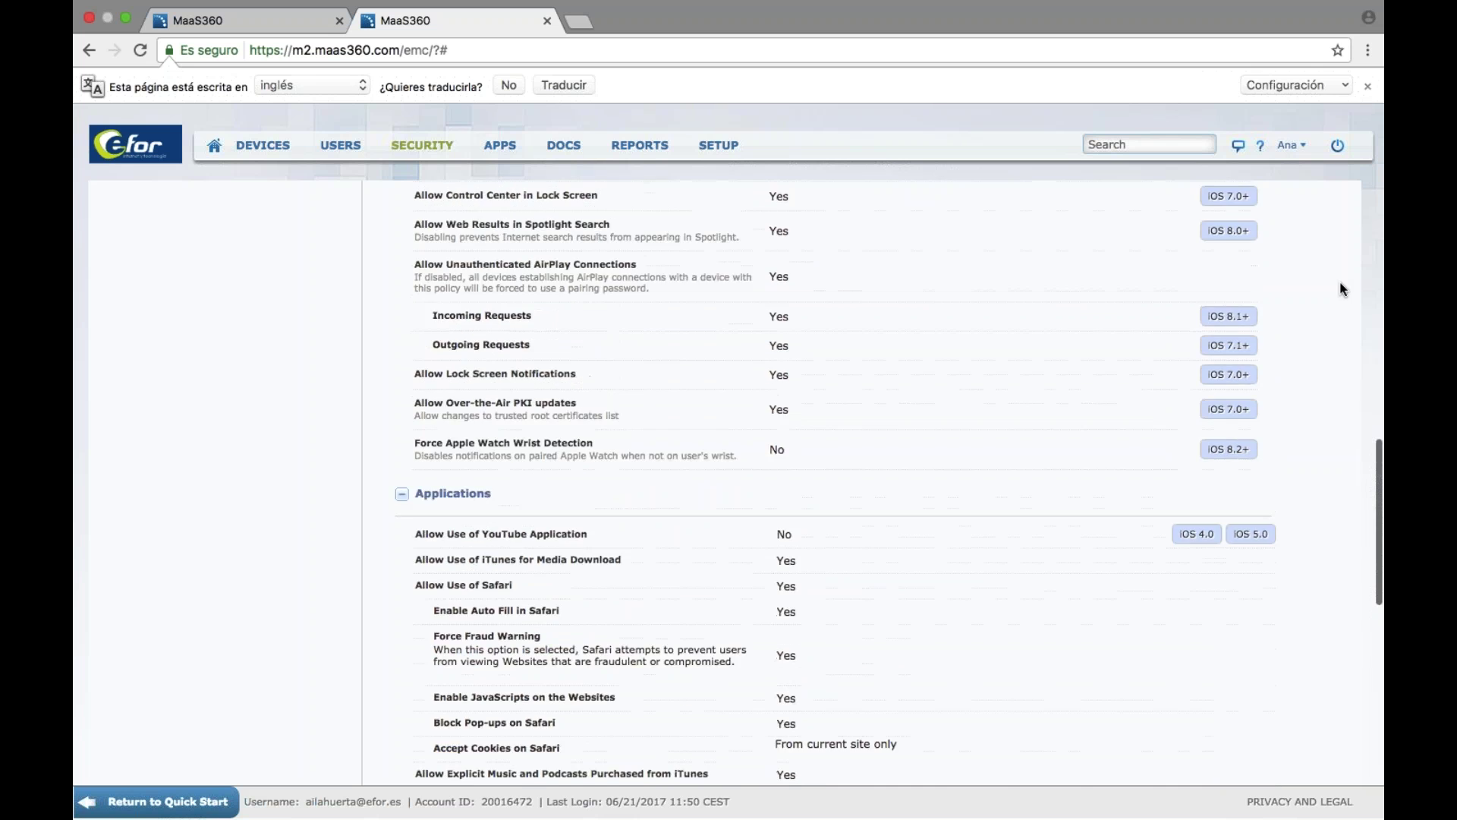
{"action": "scroll", "coordinate": [1340, 289], "scroll_direction": "up", "scroll_amount": 10}
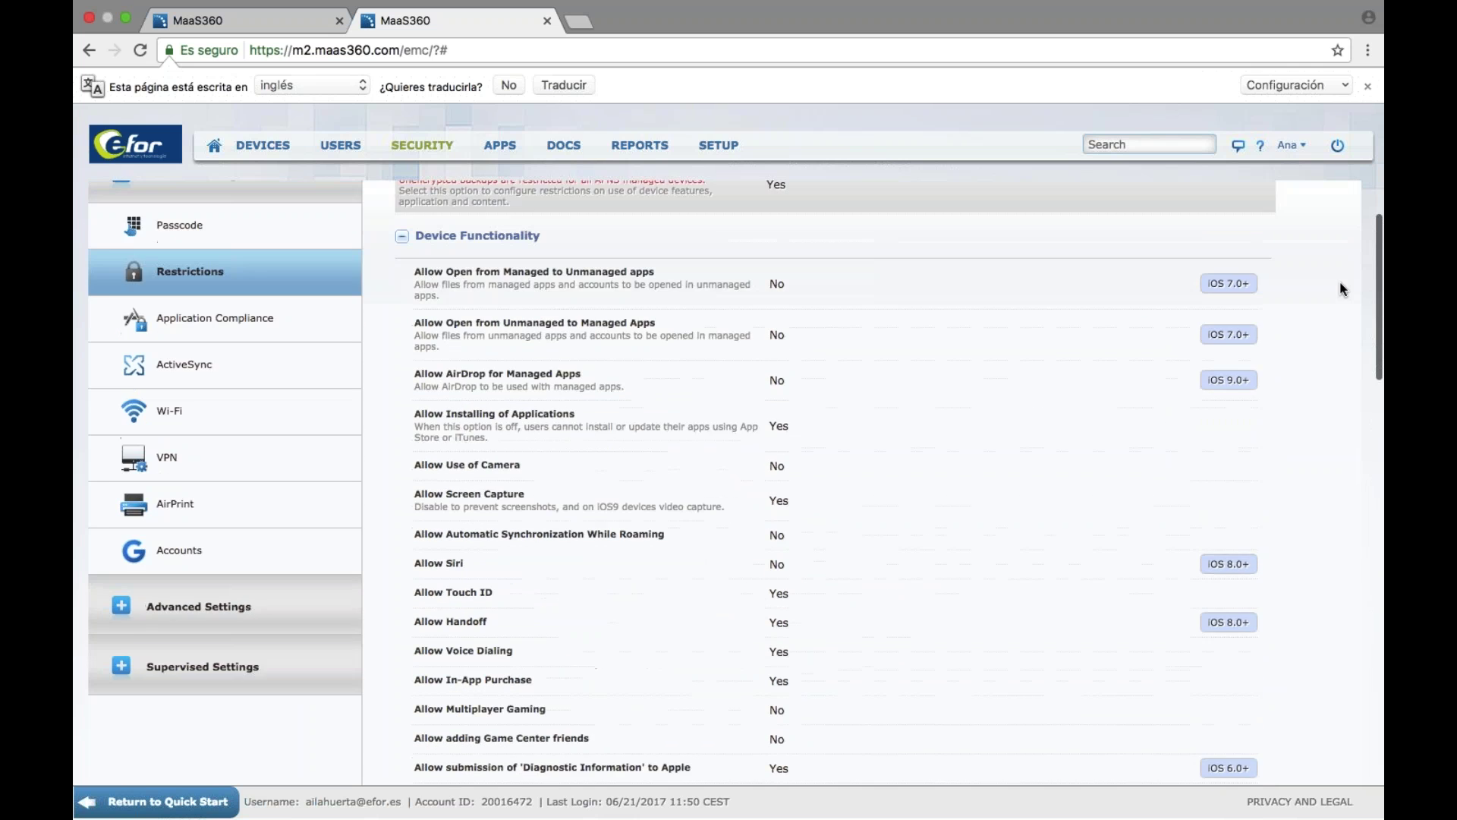
{"action": "left_click", "coordinate": [1225, 213]}
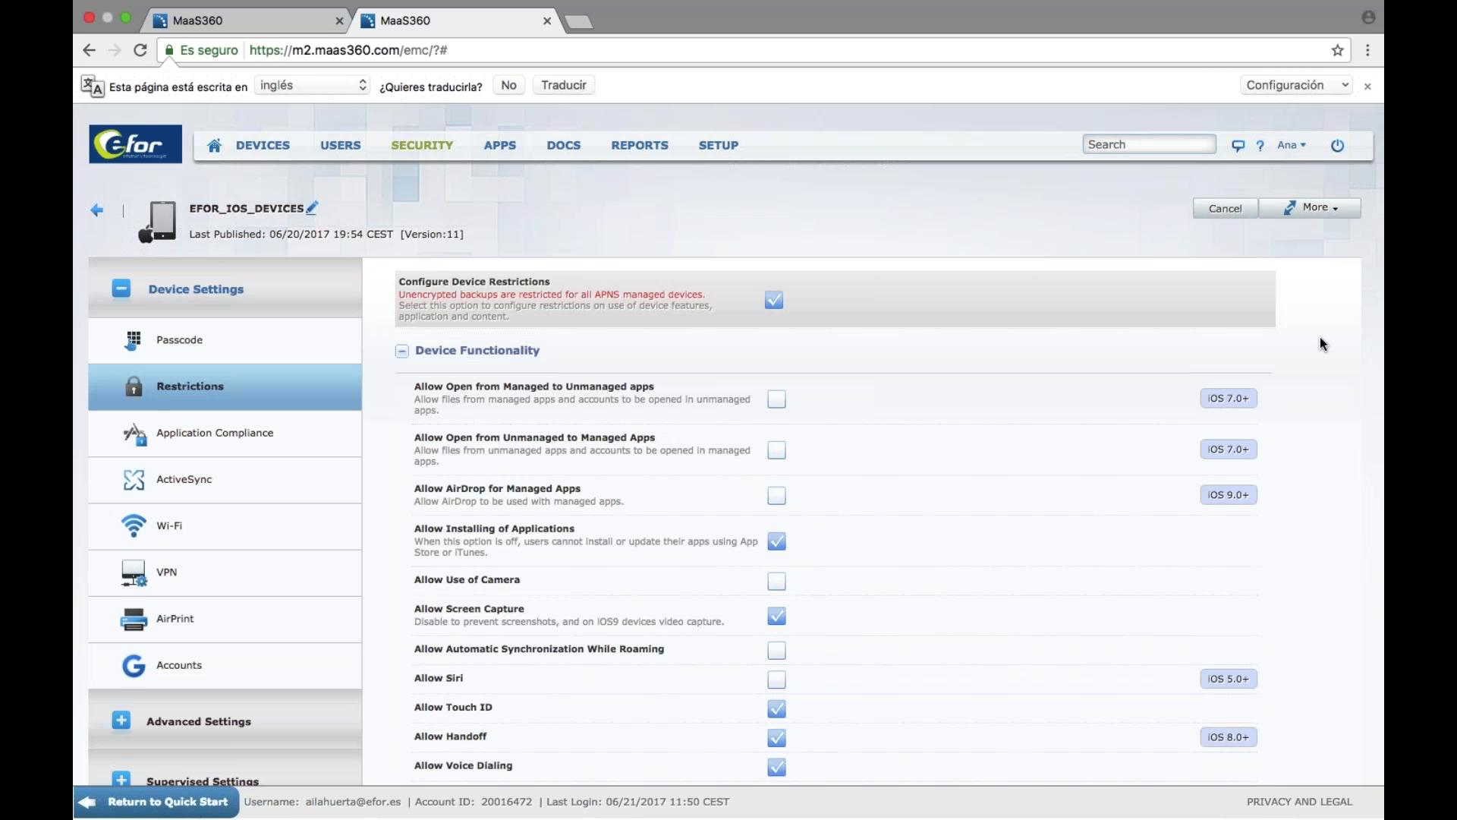
{"action": "scroll", "coordinate": [1320, 338], "scroll_direction": "down", "scroll_amount": 10}
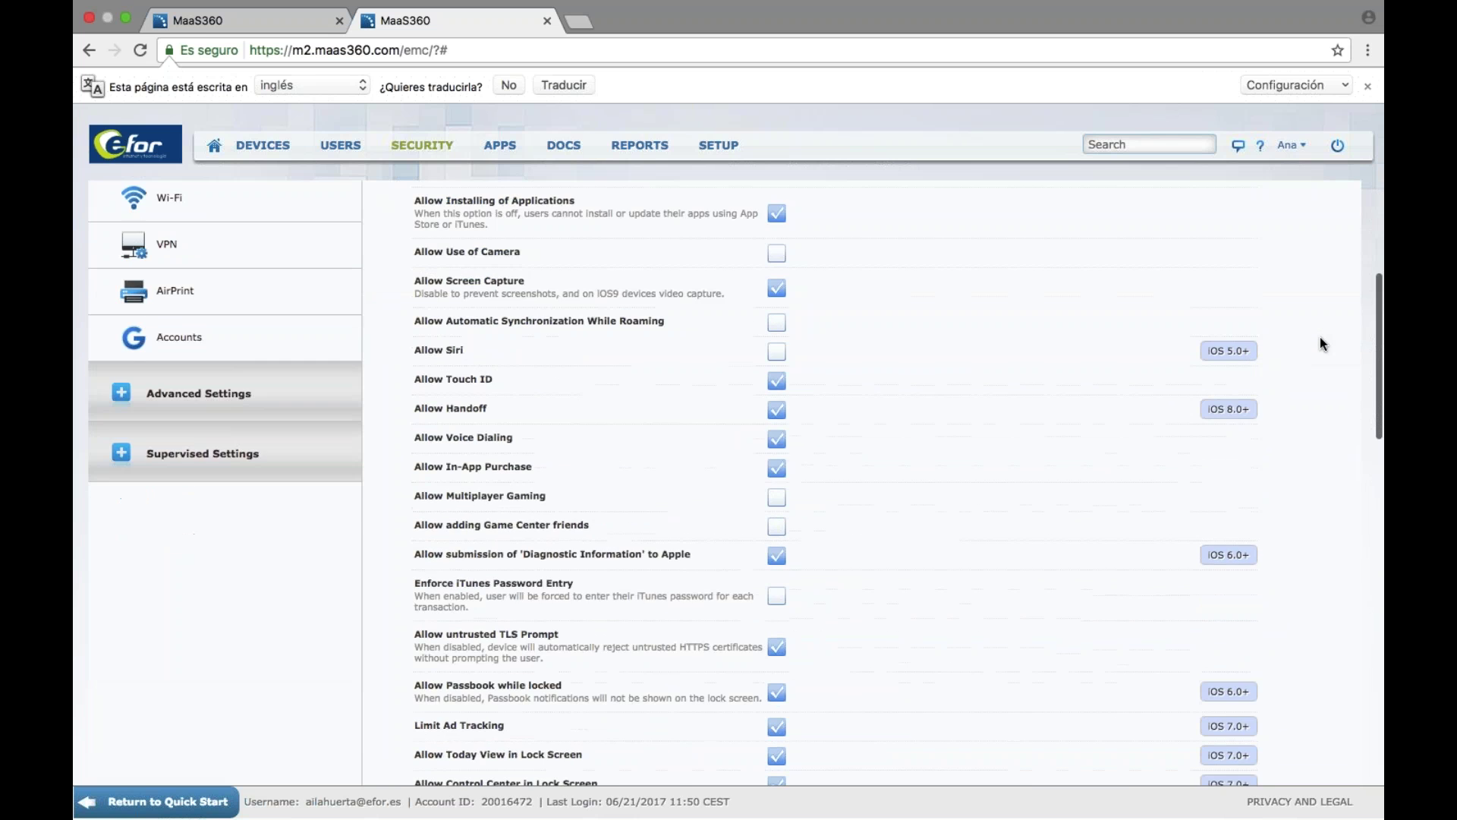
{"action": "scroll", "coordinate": [1320, 341], "scroll_direction": "down", "scroll_amount": 8}
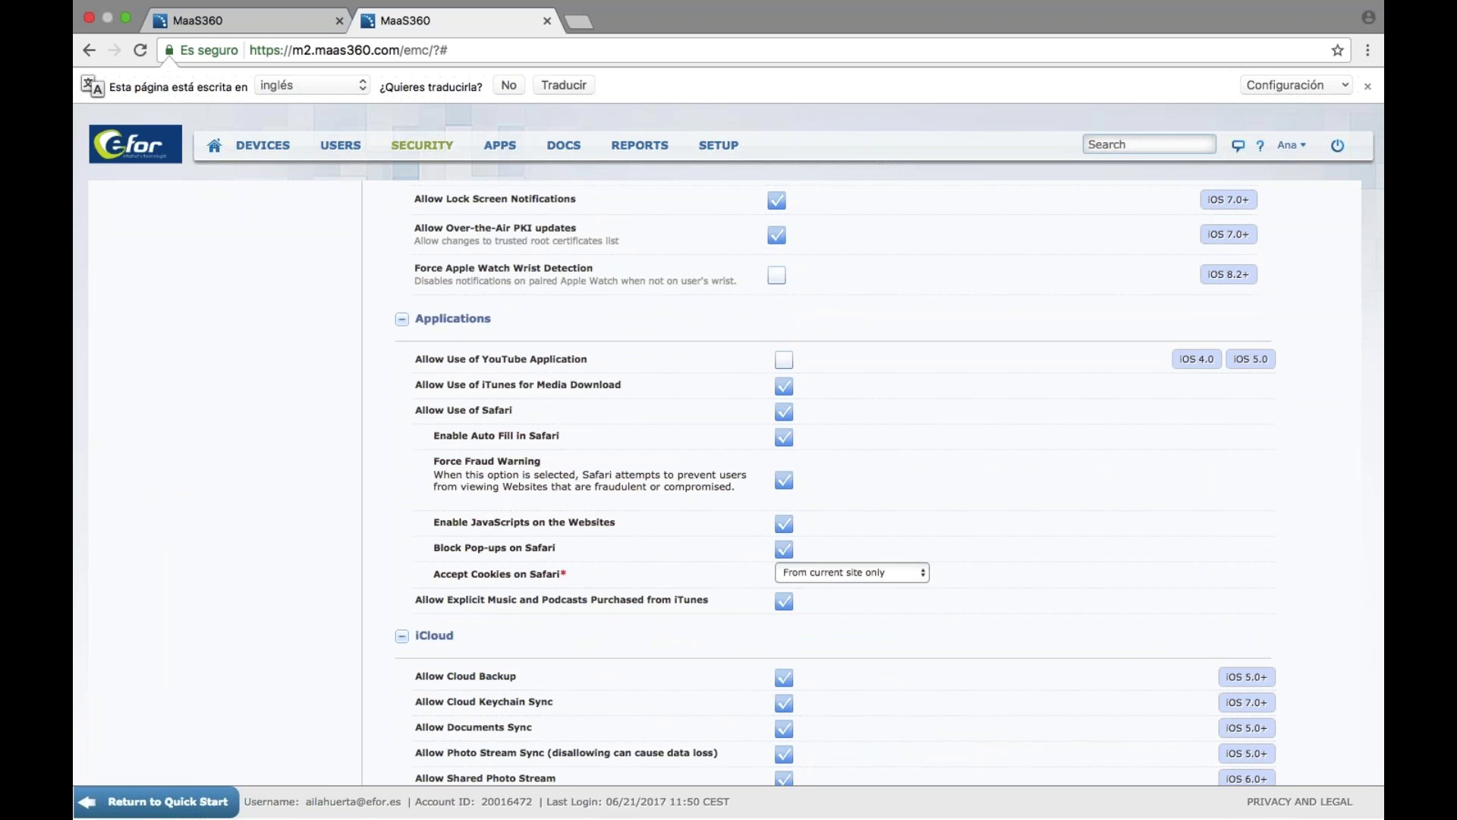
{"action": "left_click", "coordinate": [785, 413]}
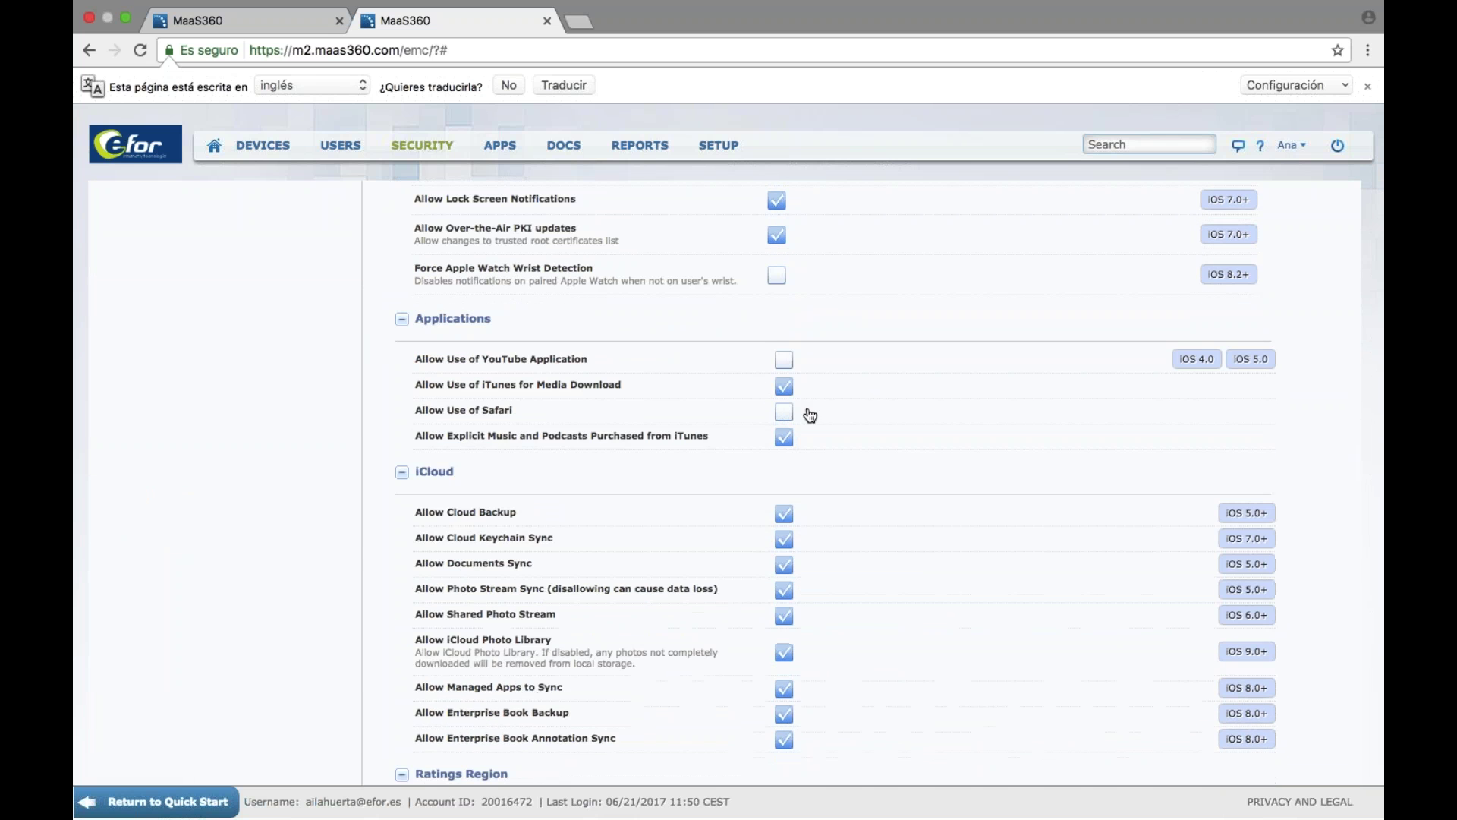
Save and publish the EFOR_IOS_DEVICES policy by entering the account password, and confirm publishing after reviewing the listed differences
{"action": "scroll", "coordinate": [1377, 243], "scroll_direction": "up", "scroll_amount": 7}
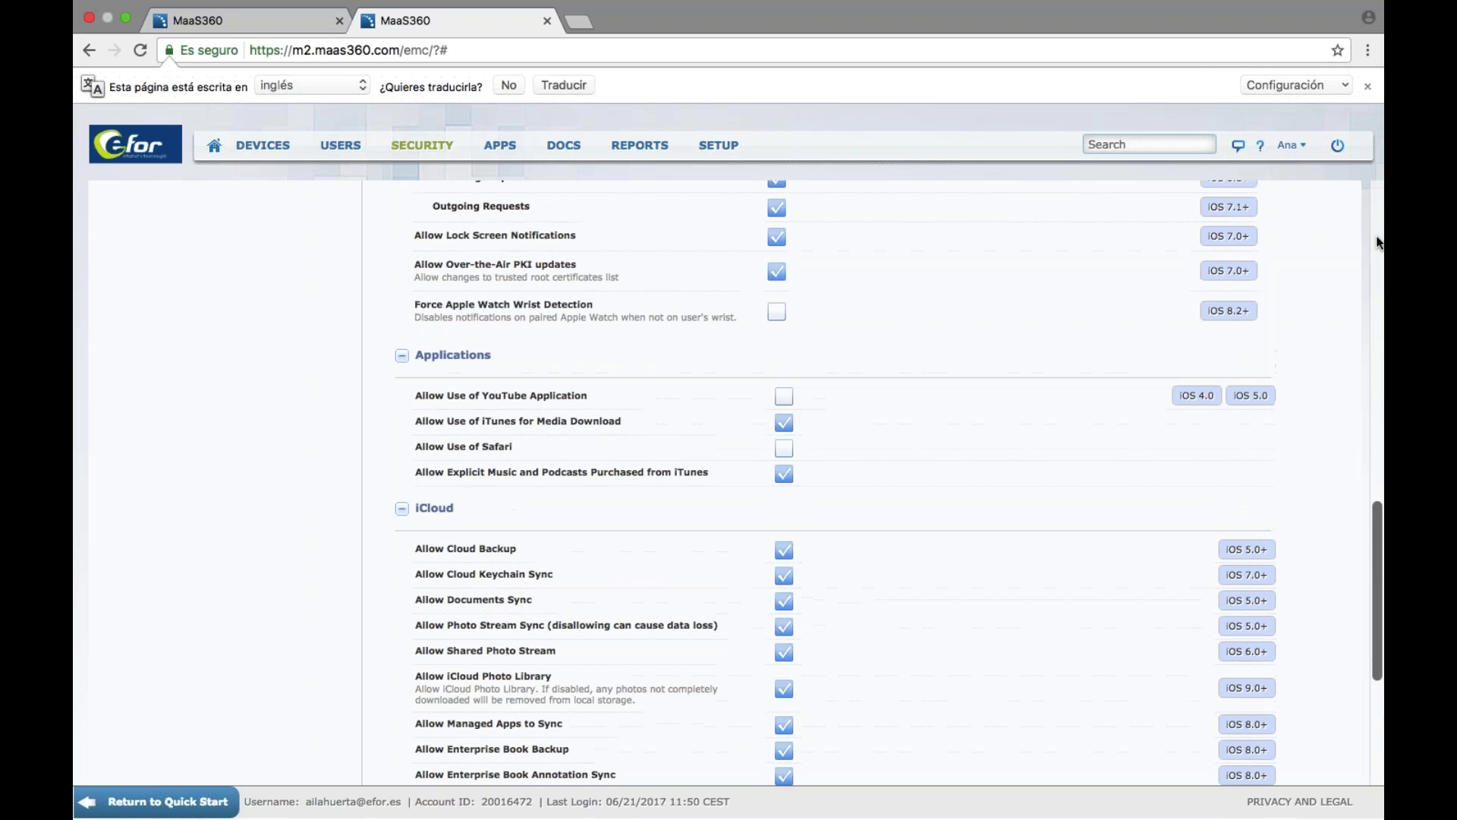
{"action": "scroll", "coordinate": [1378, 243], "scroll_direction": "up", "scroll_amount": 10}
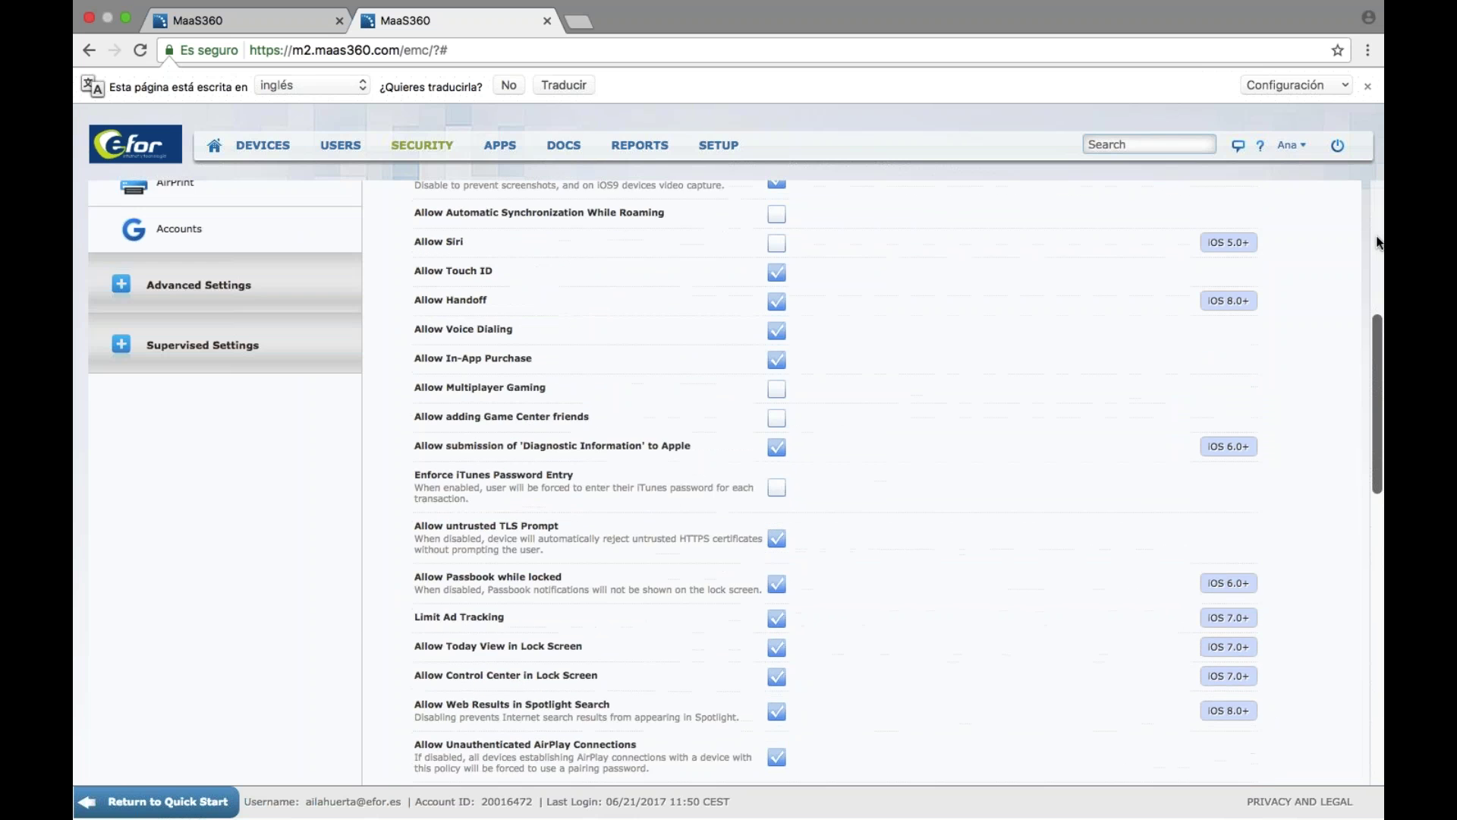
{"action": "left_click", "coordinate": [1169, 220]}
{"action": "type", "text": "•••••••••"}
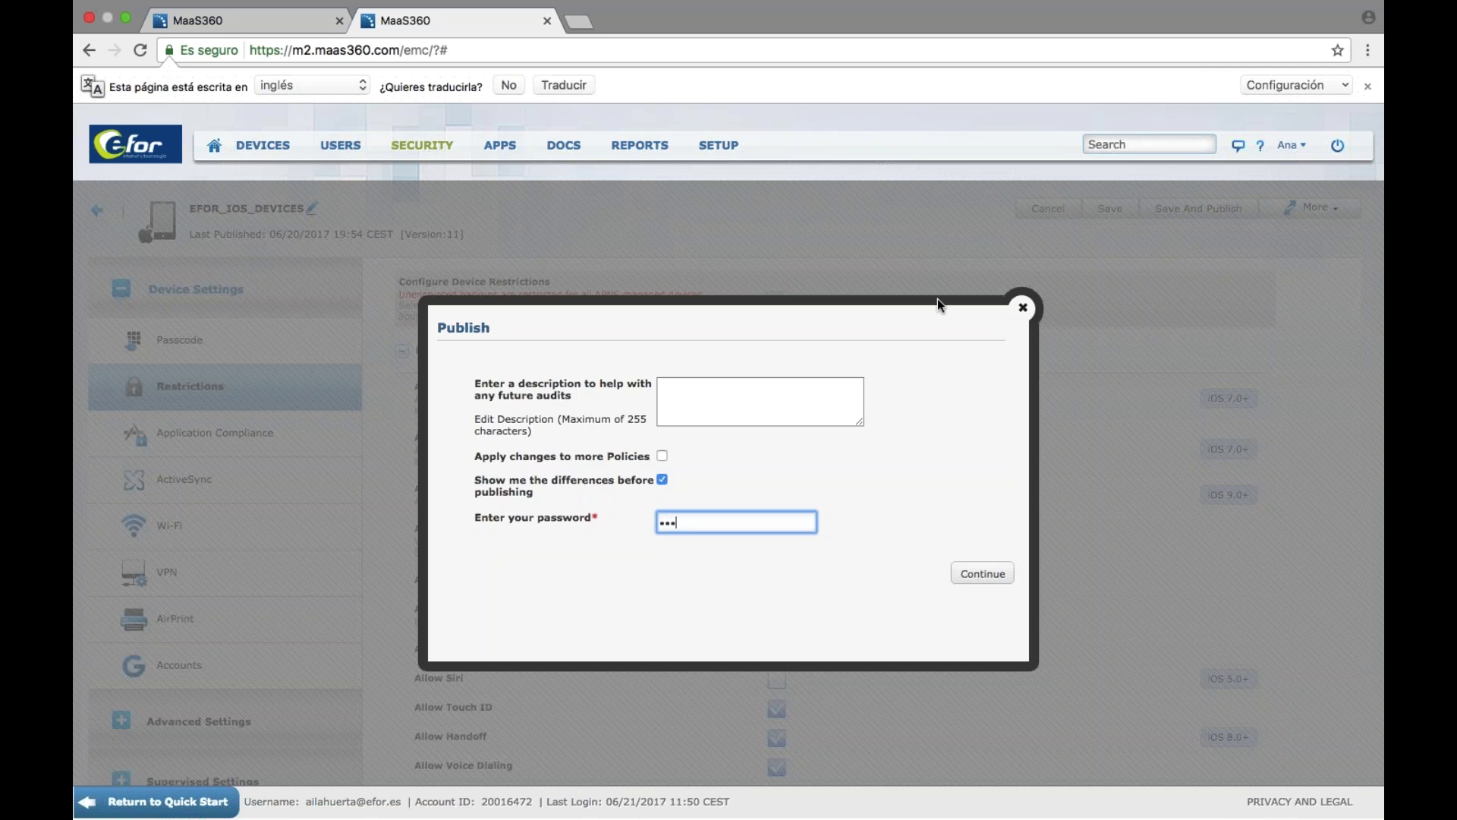
{"action": "key", "text": "Return"}
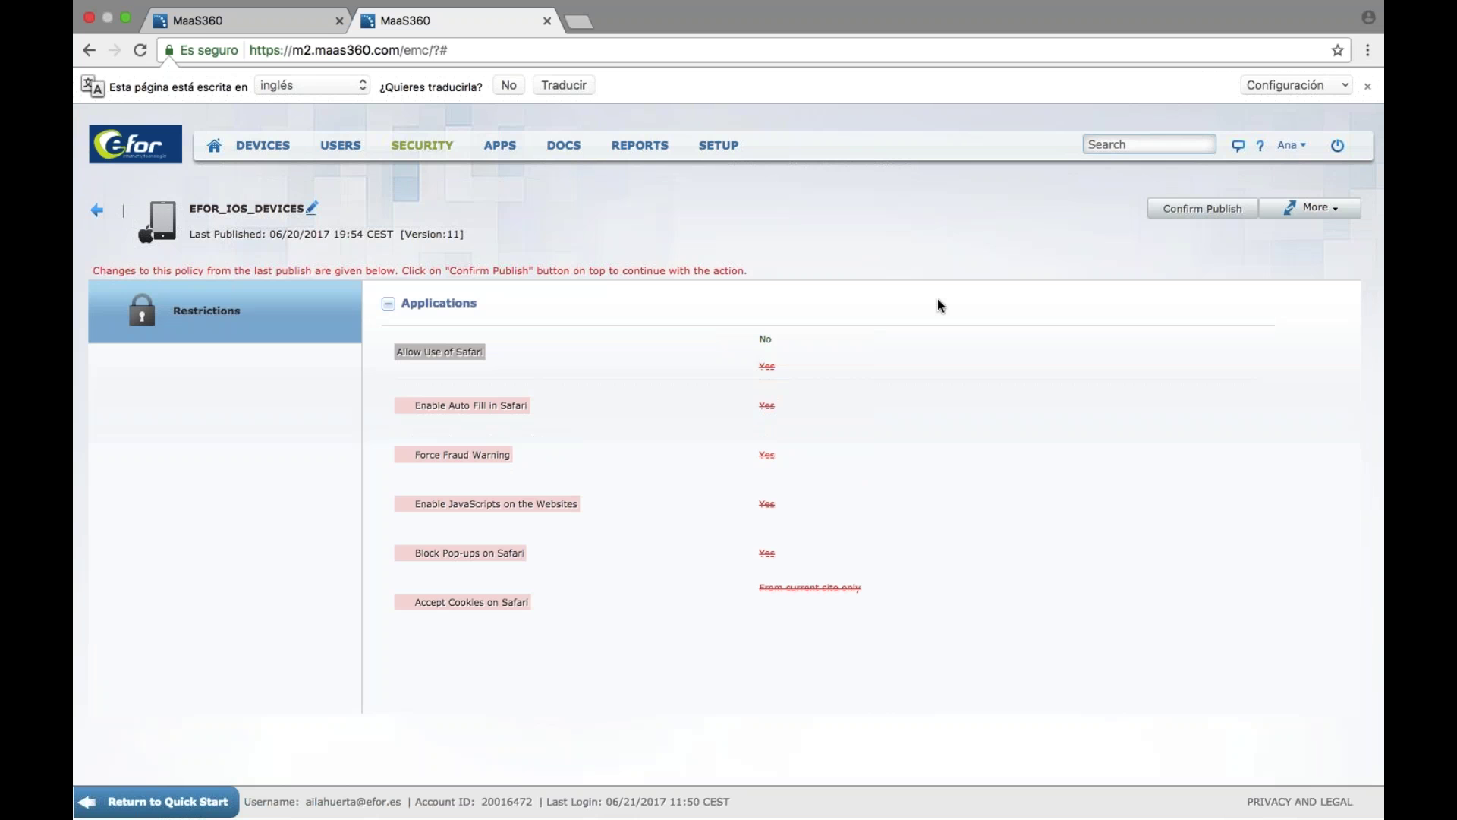
{"action": "left_click", "coordinate": [1197, 216]}
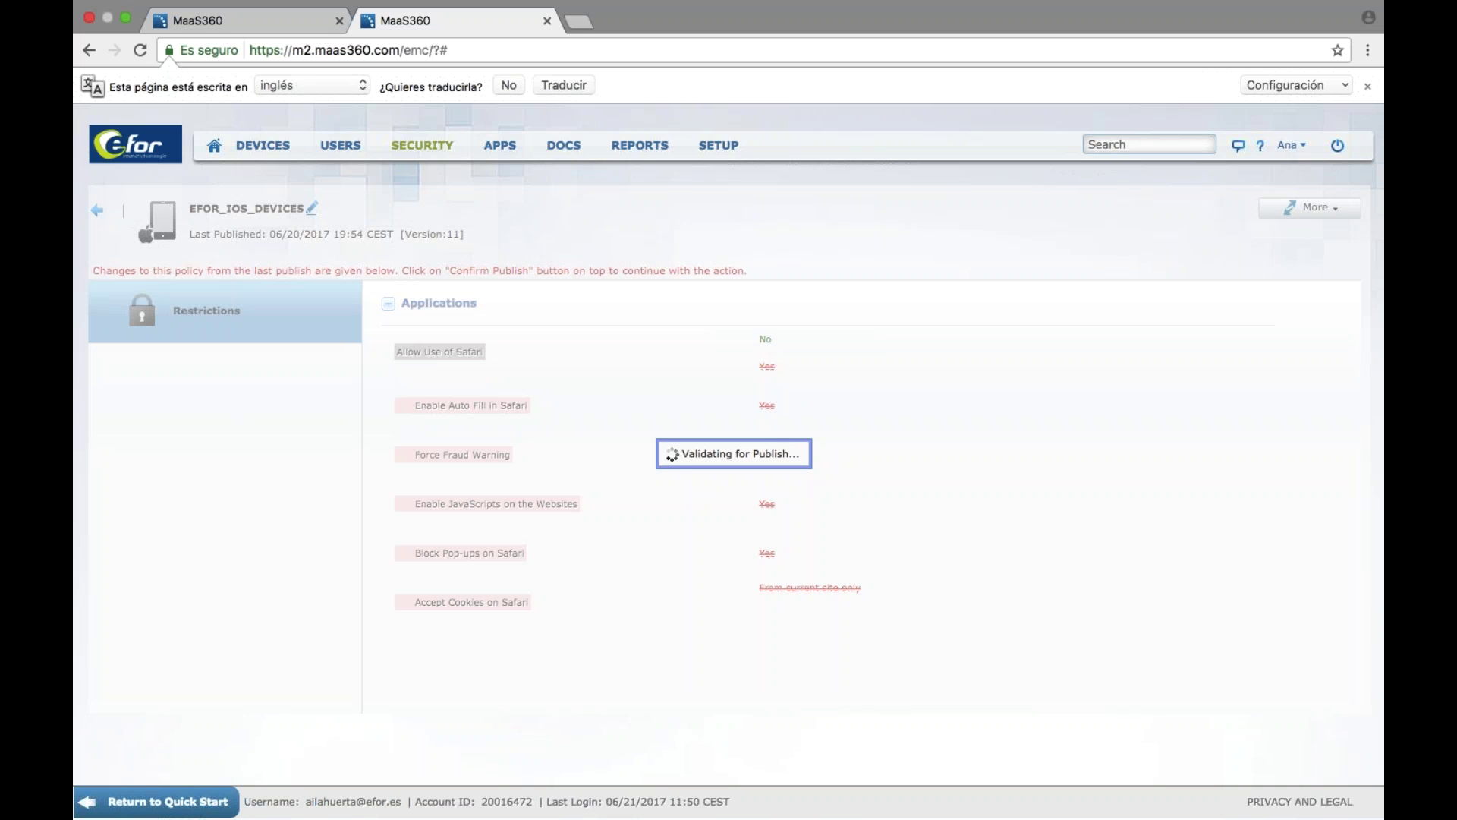
Switch to QuickTime Player to check Safari's availability on the mirrored iPhone's home screen, and return to Google Chrome
{"action": "key", "text": "super+Tab"}
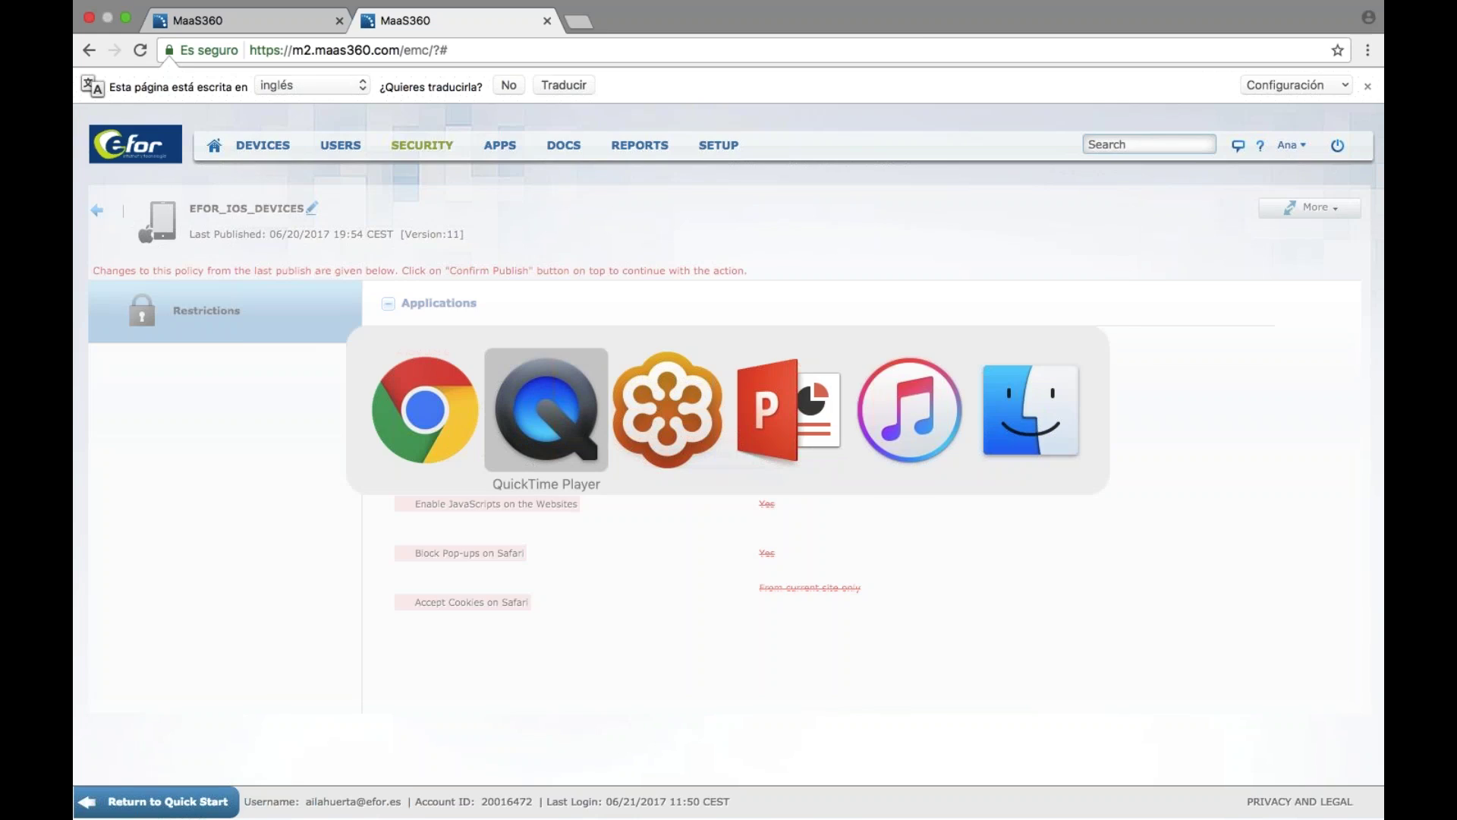
{"action": "key", "text": "super+Tab"}
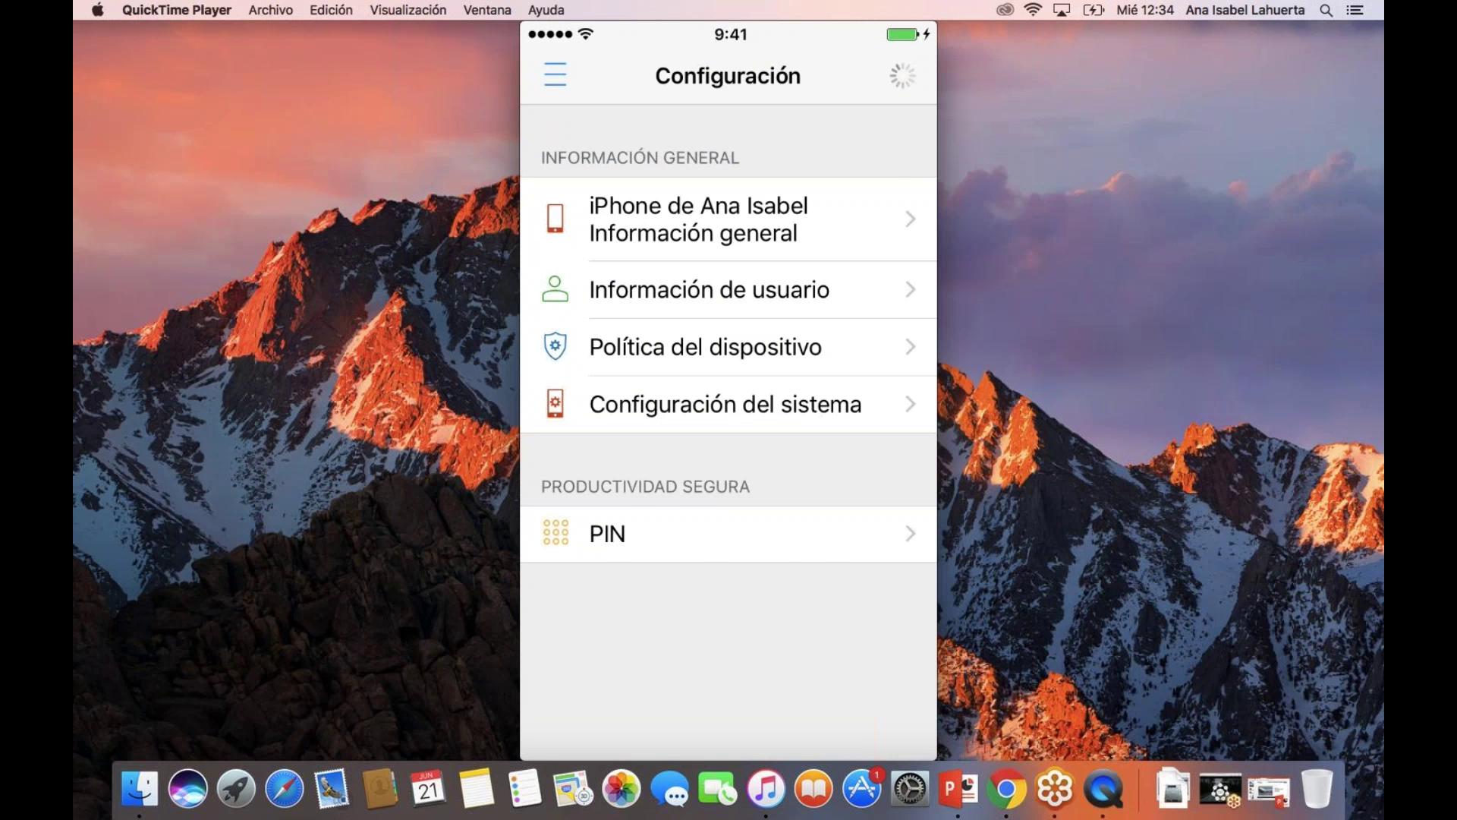
{"action": "key", "text": "super+Tab"}
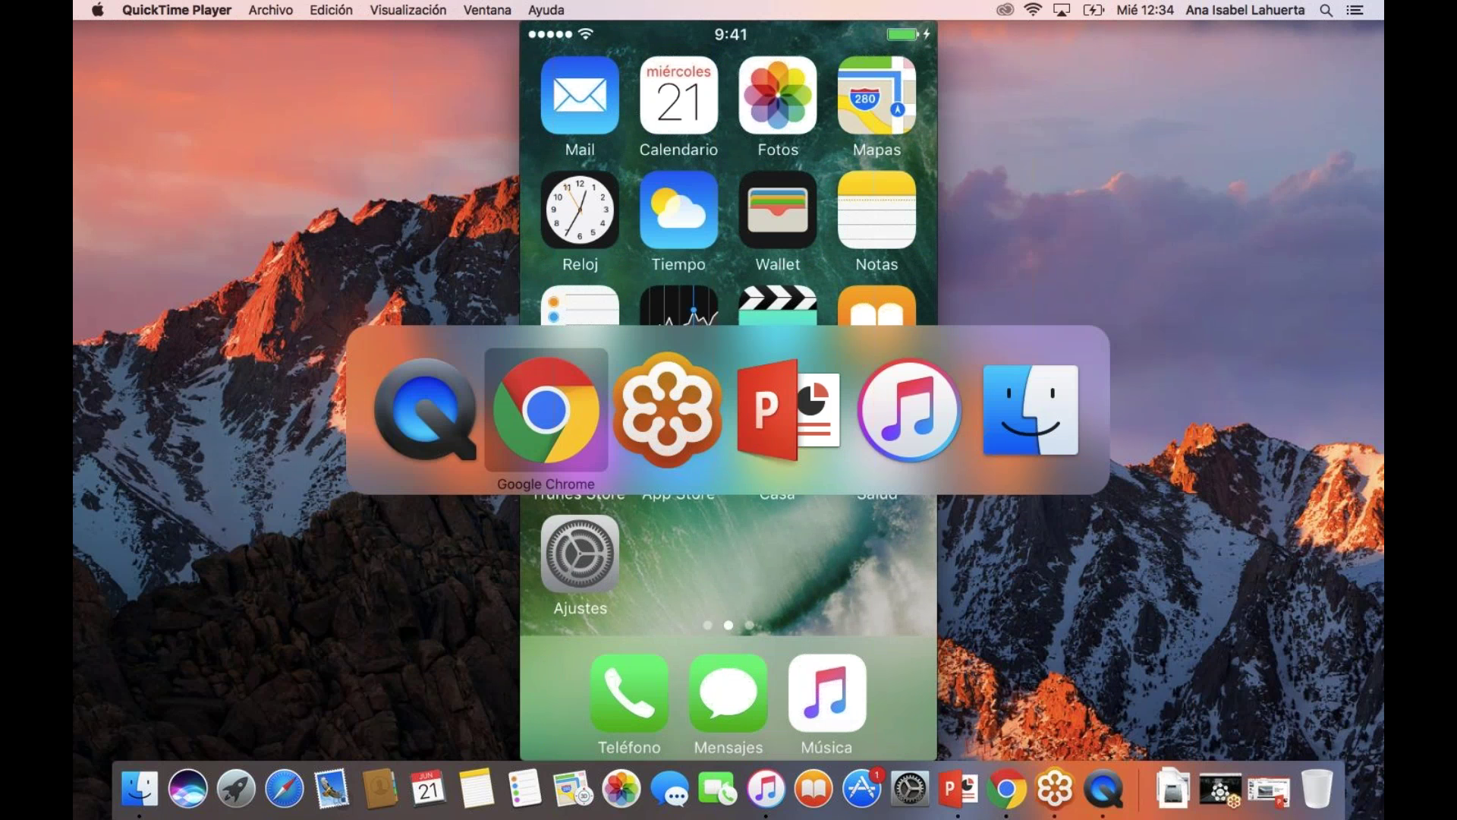
{"action": "key", "text": "super+Tab"}
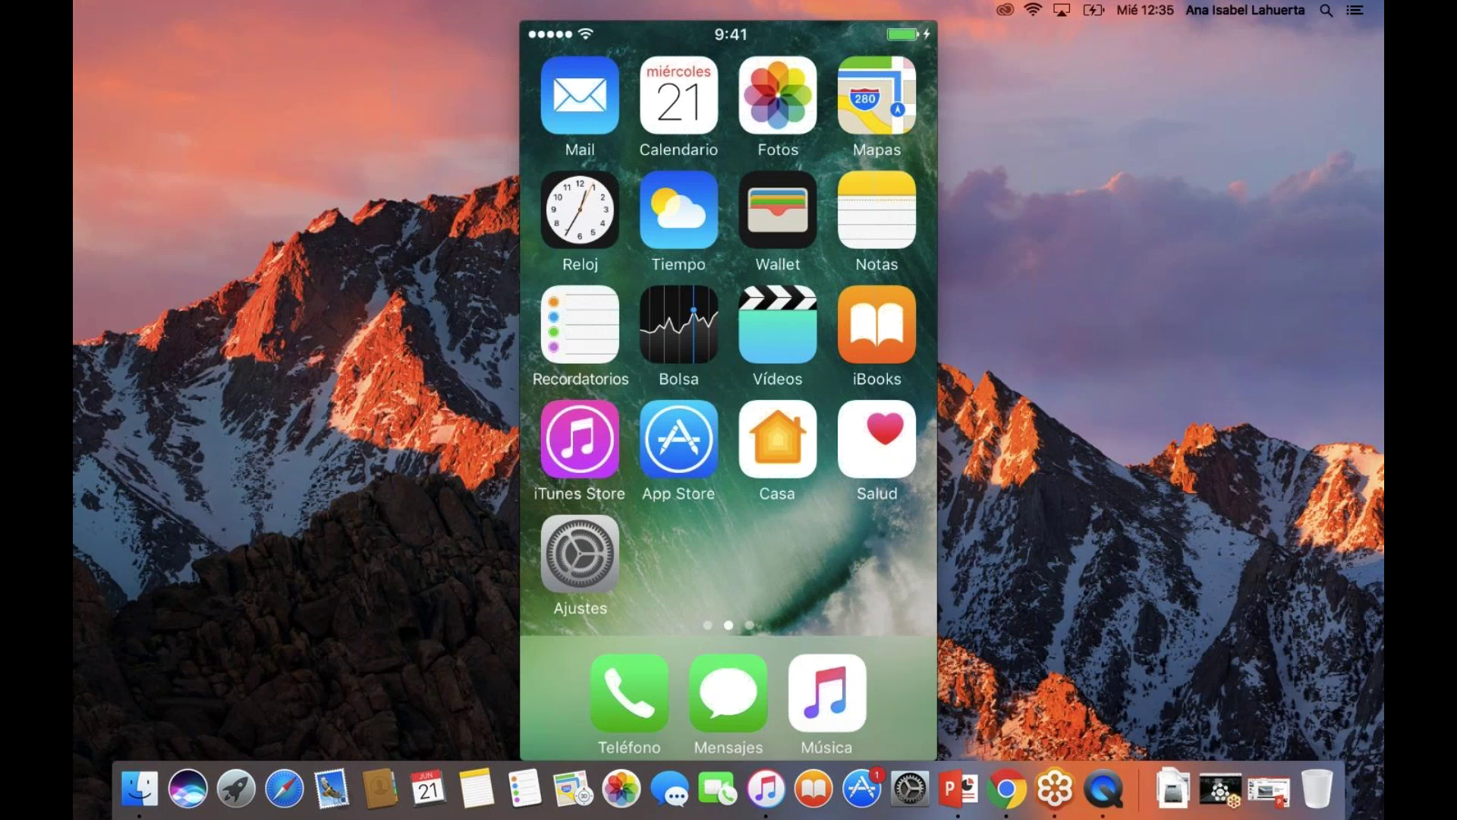
{"action": "key", "text": "super+Tab"}
{"action": "key", "text": "super+Tab"}
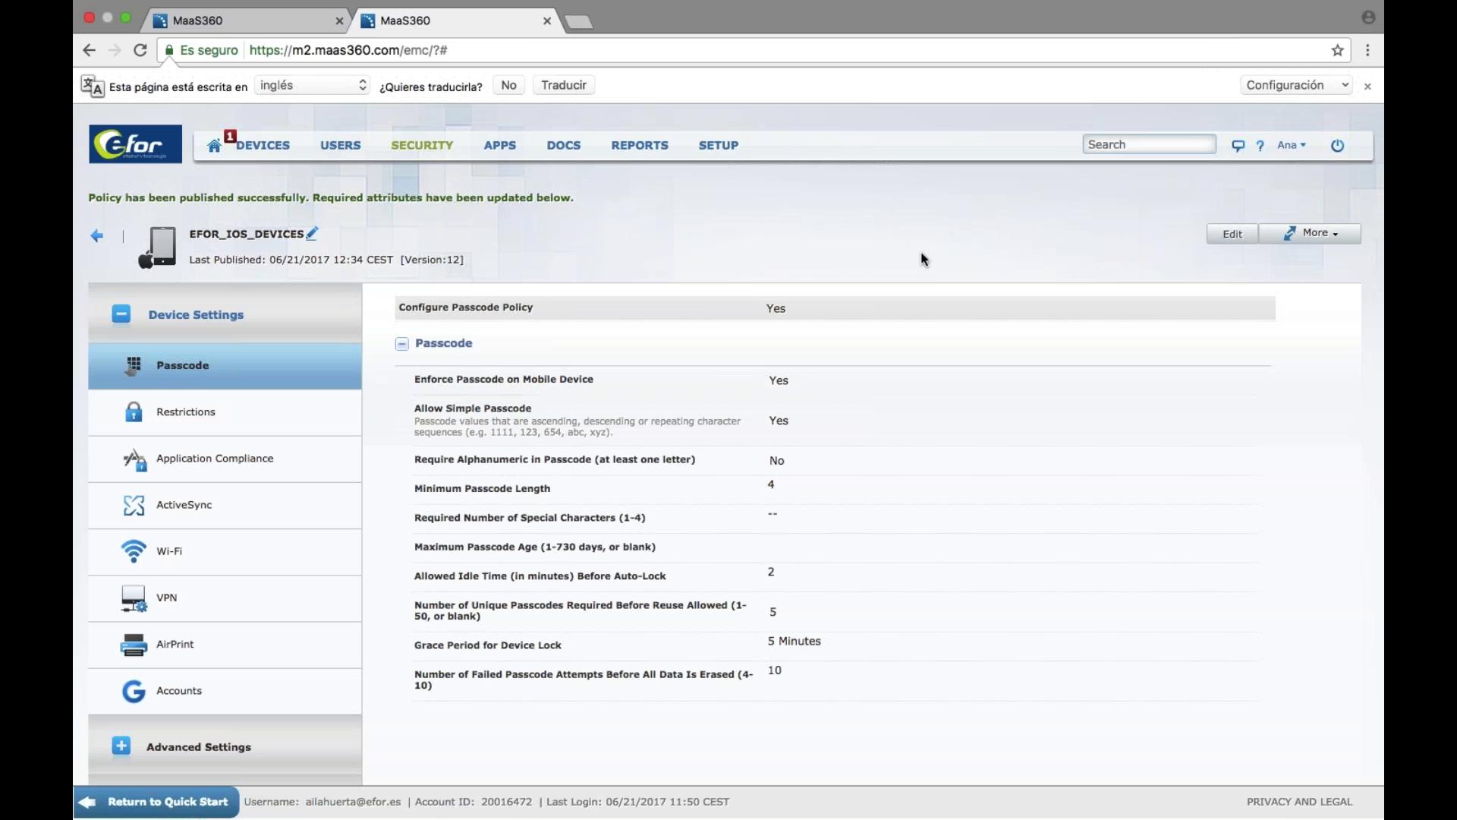
Review the iOS policy's Application Compliance, Wi-Fi and VPN settings, including the sections listed under Advanced Settings
{"action": "left_click", "coordinate": [190, 476]}
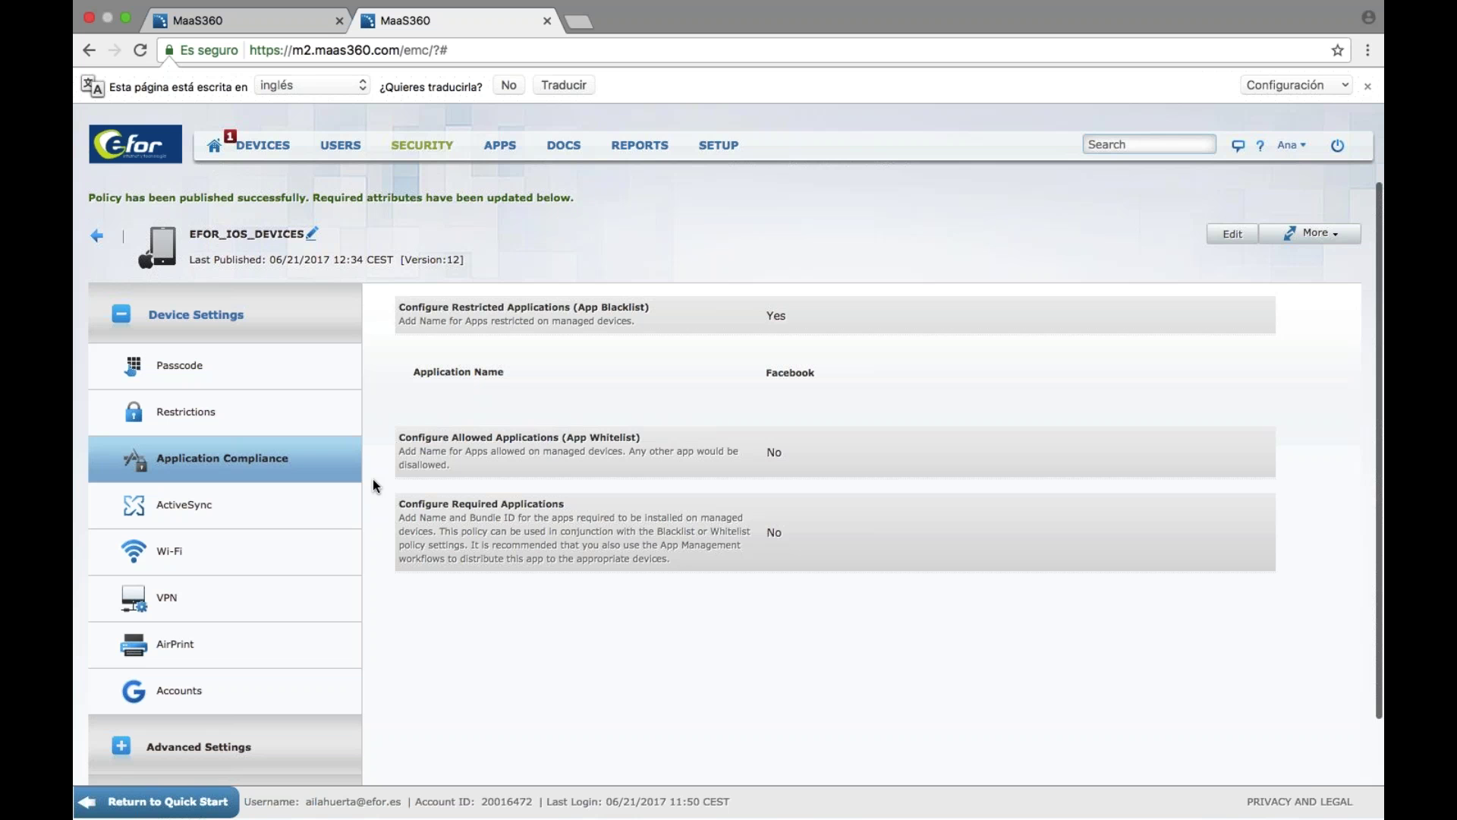
{"action": "scroll", "coordinate": [372, 480], "scroll_direction": "down", "scroll_amount": 2}
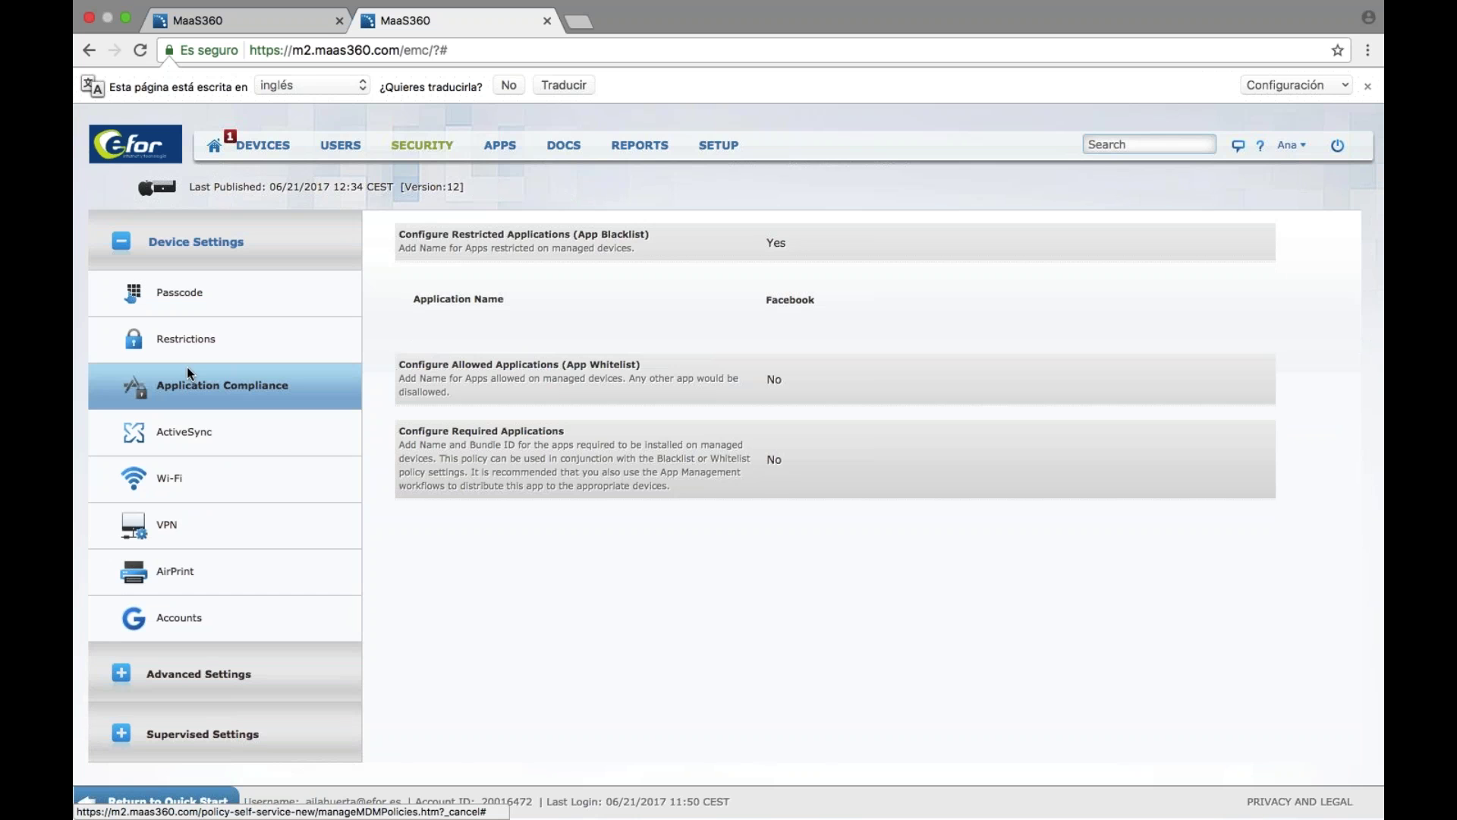
{"action": "left_click", "coordinate": [180, 491]}
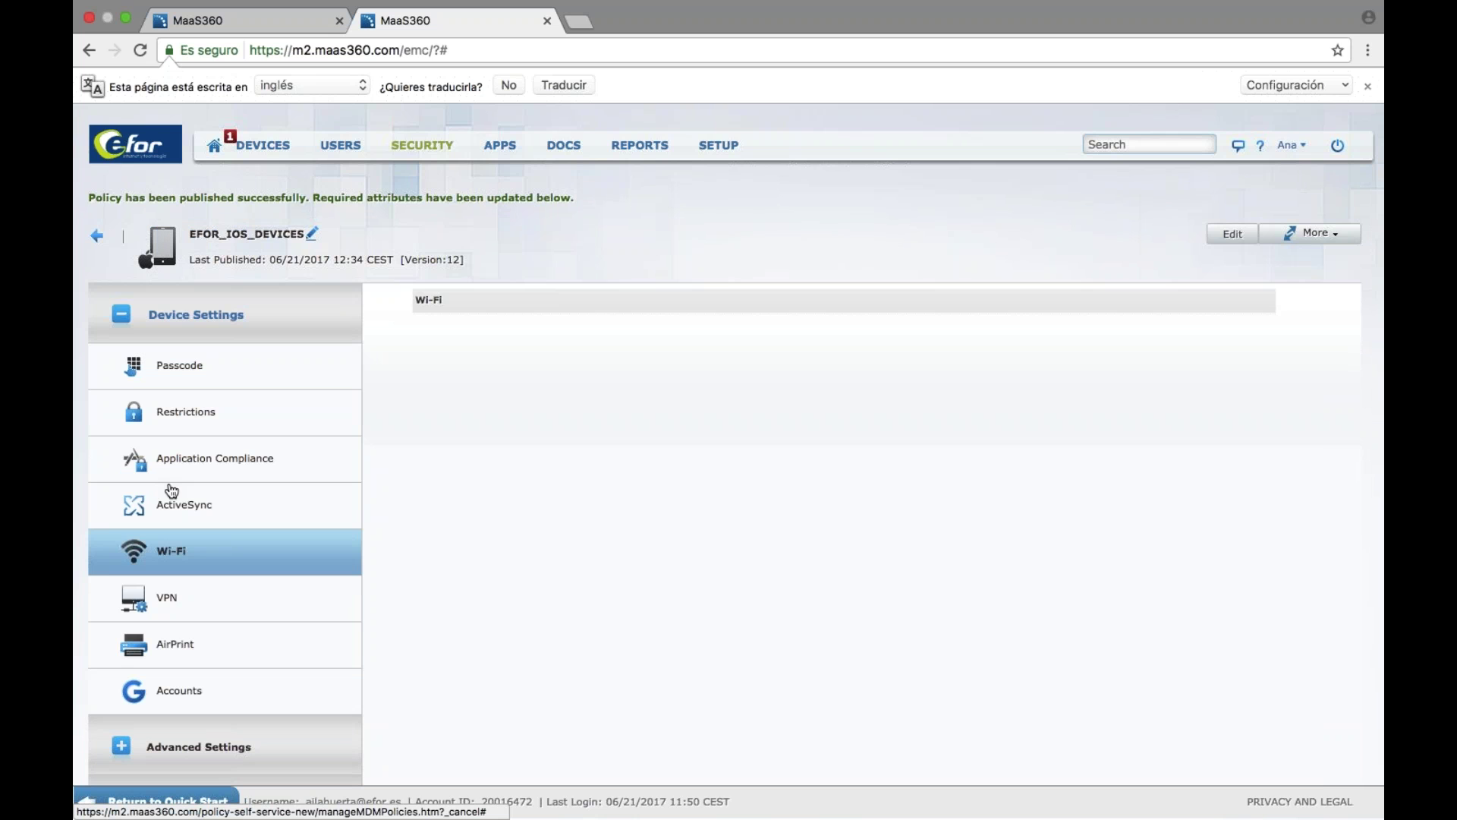
{"action": "left_click", "coordinate": [175, 599]}
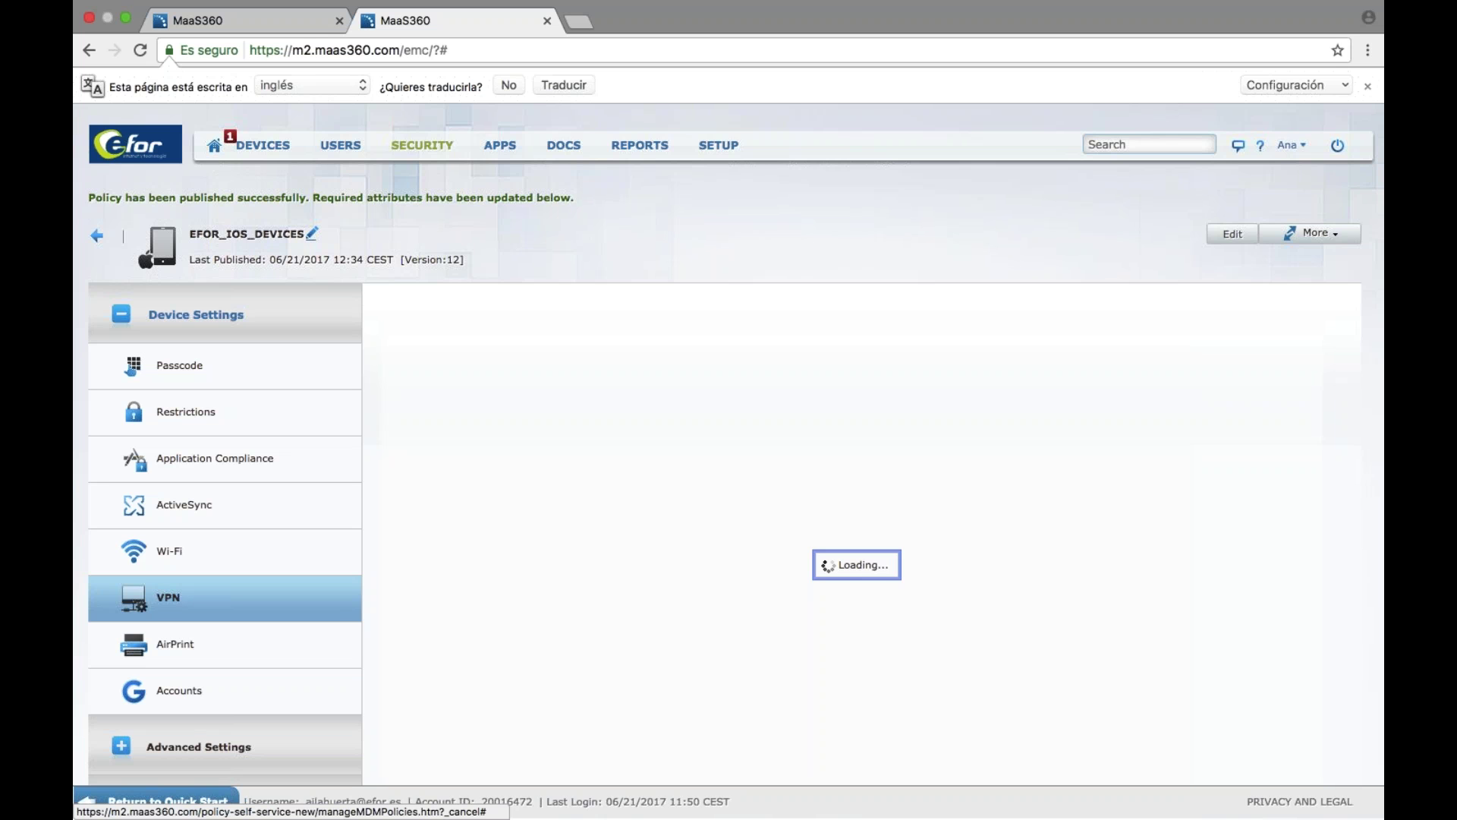
{"action": "left_click", "coordinate": [208, 748]}
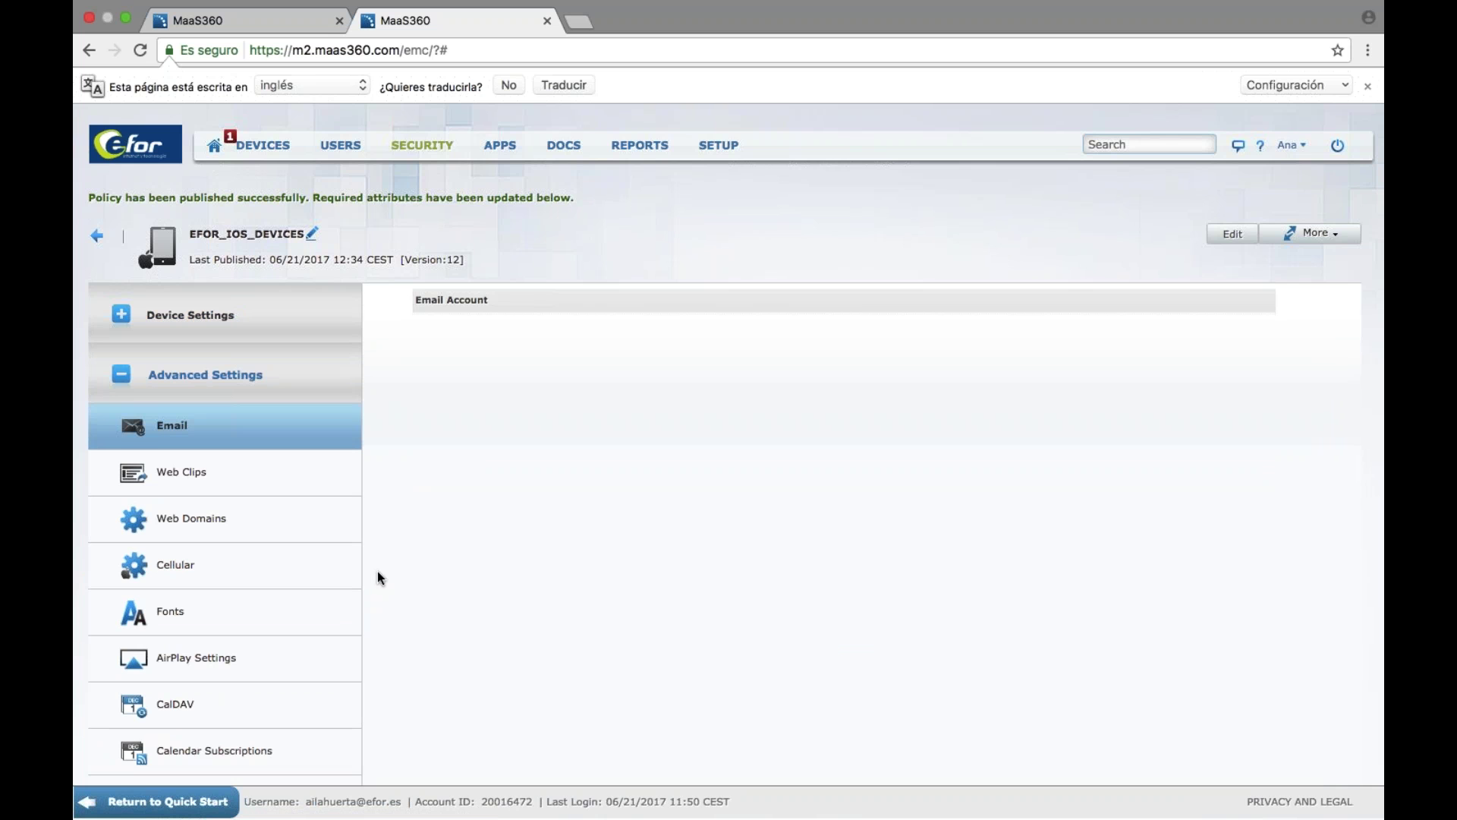
{"action": "scroll", "coordinate": [377, 576], "scroll_direction": "down", "scroll_amount": 5}
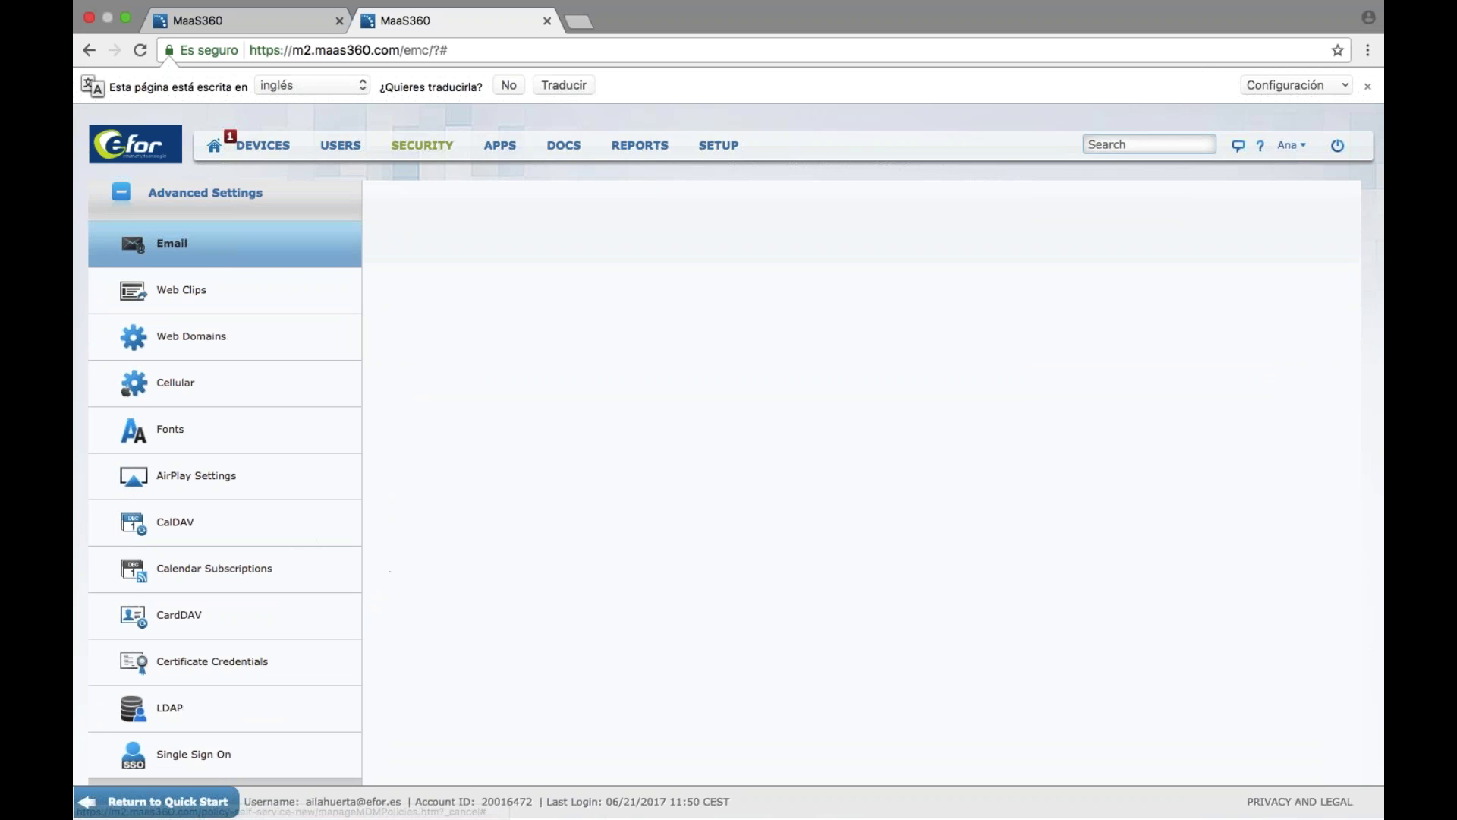
{"action": "scroll", "coordinate": [224, 471], "scroll_direction": "down", "scroll_amount": 2}
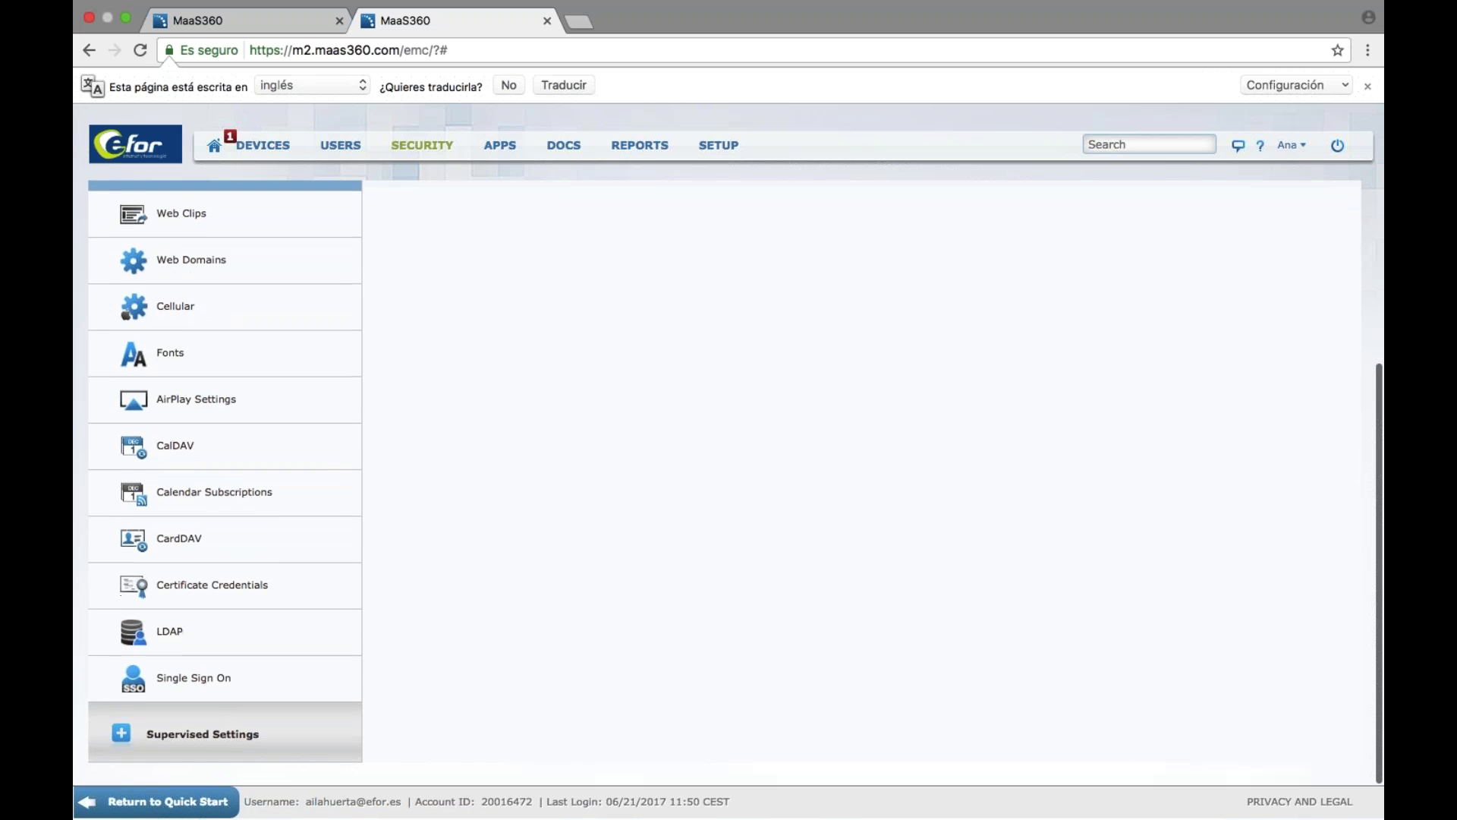
Examine the iOS policy's Supervised Settings, reading through the whole Restrictions & Network section
{"action": "left_click", "coordinate": [167, 742]}
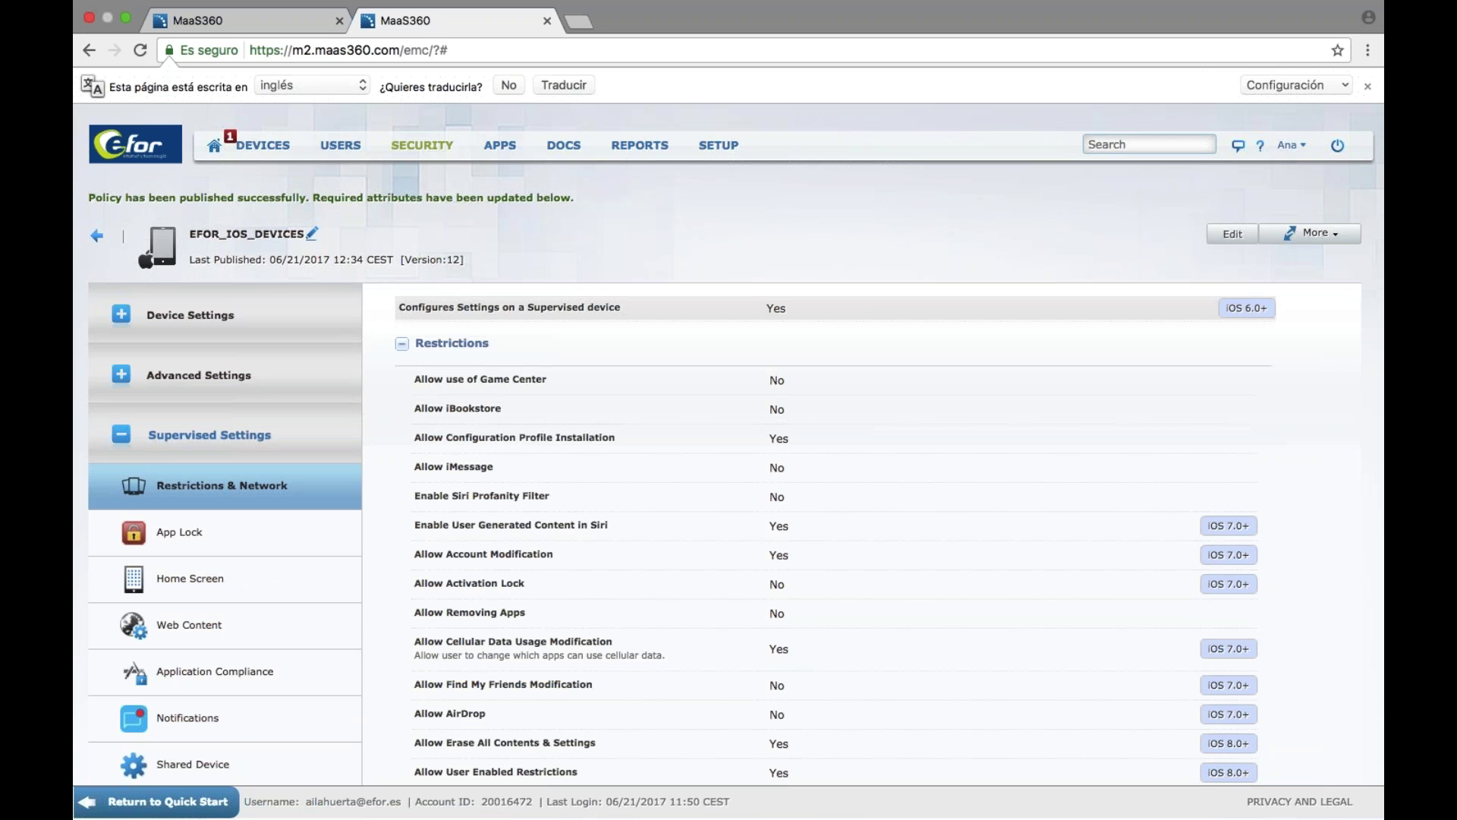
{"action": "scroll", "coordinate": [728, 486], "scroll_direction": "down", "scroll_amount": 5}
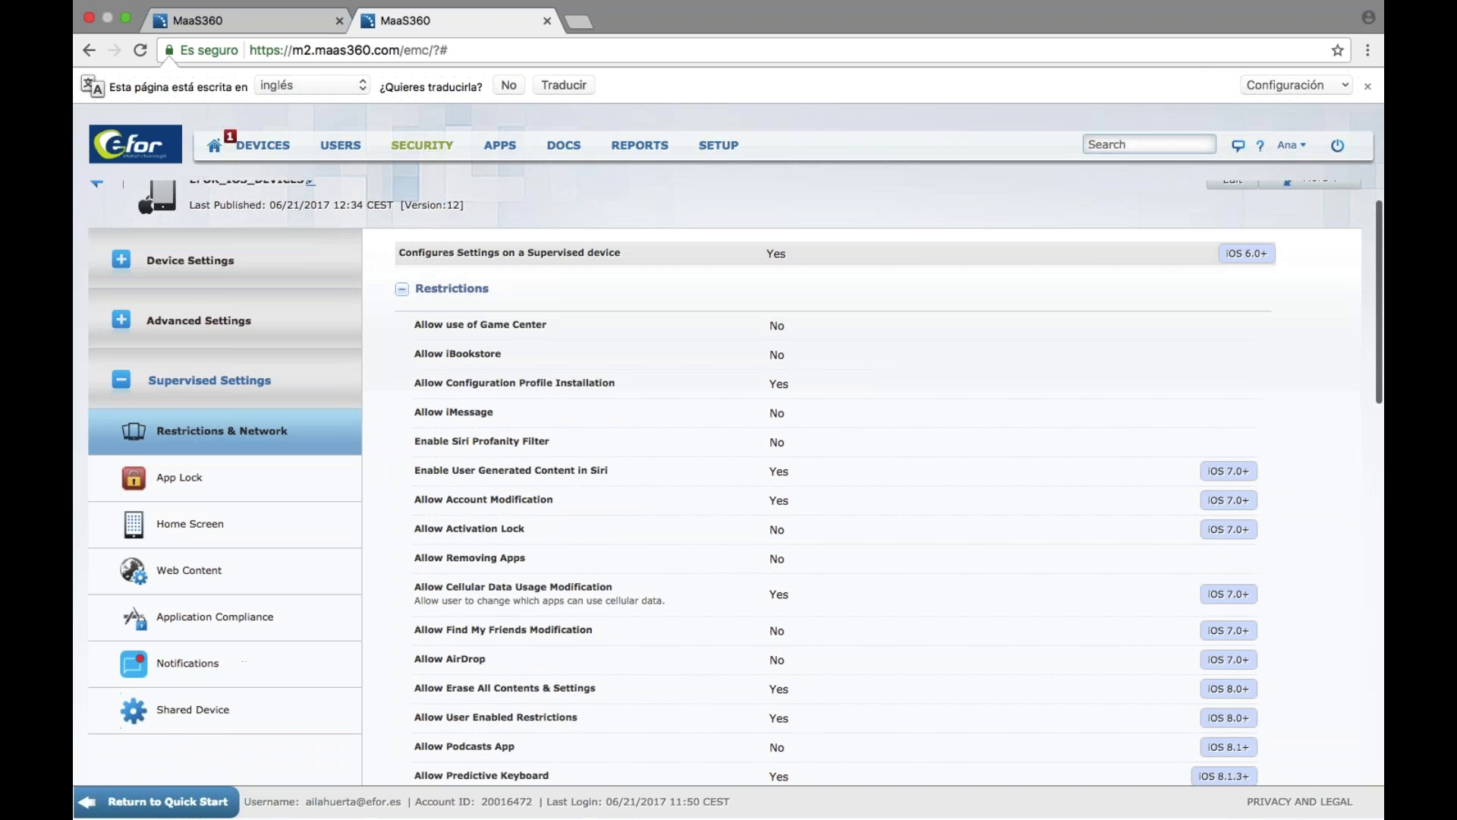
{"action": "scroll", "coordinate": [728, 485], "scroll_direction": "down", "scroll_amount": 5}
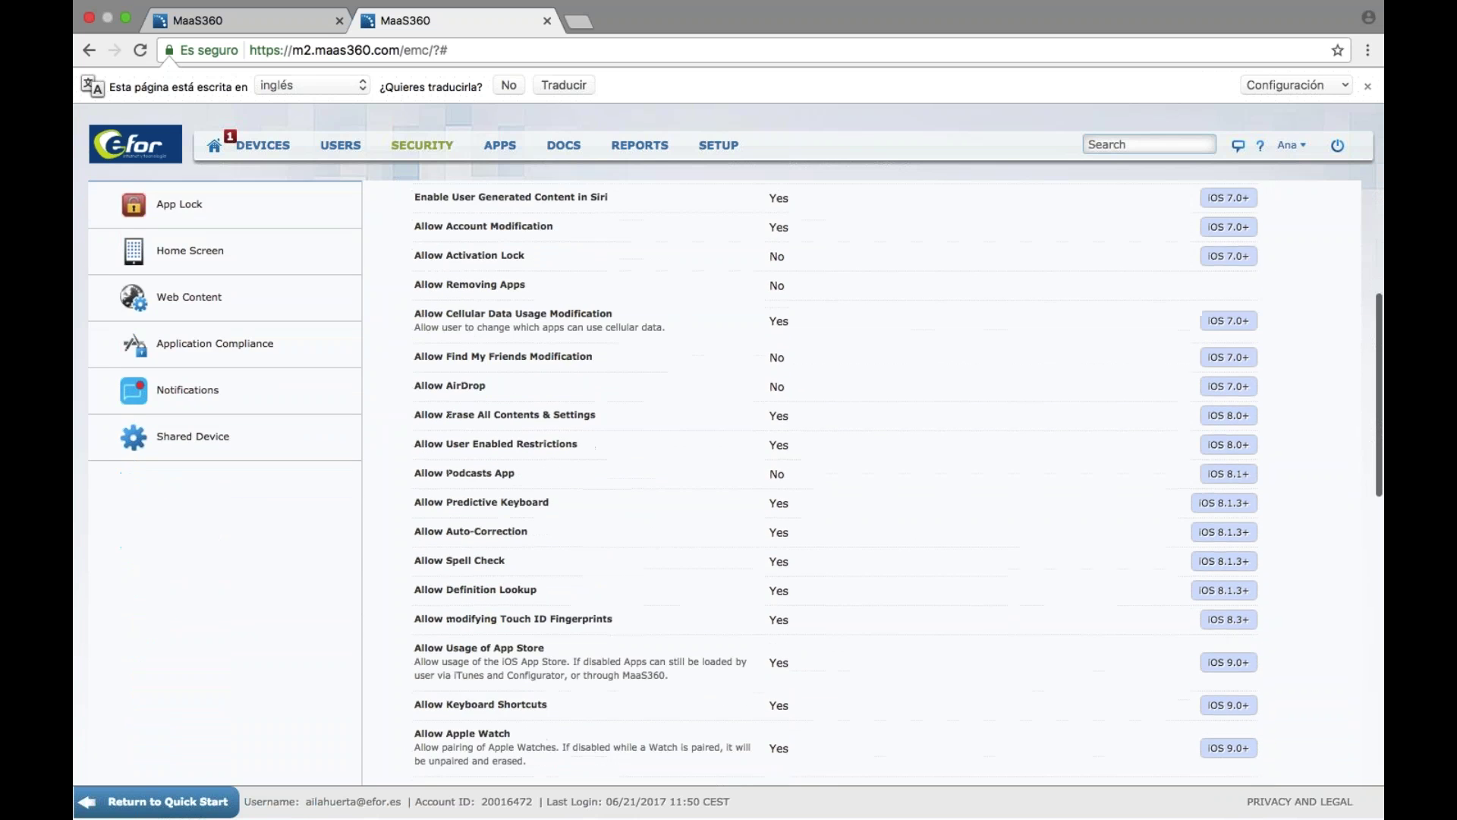
{"action": "scroll", "coordinate": [729, 485], "scroll_direction": "down", "scroll_amount": 1}
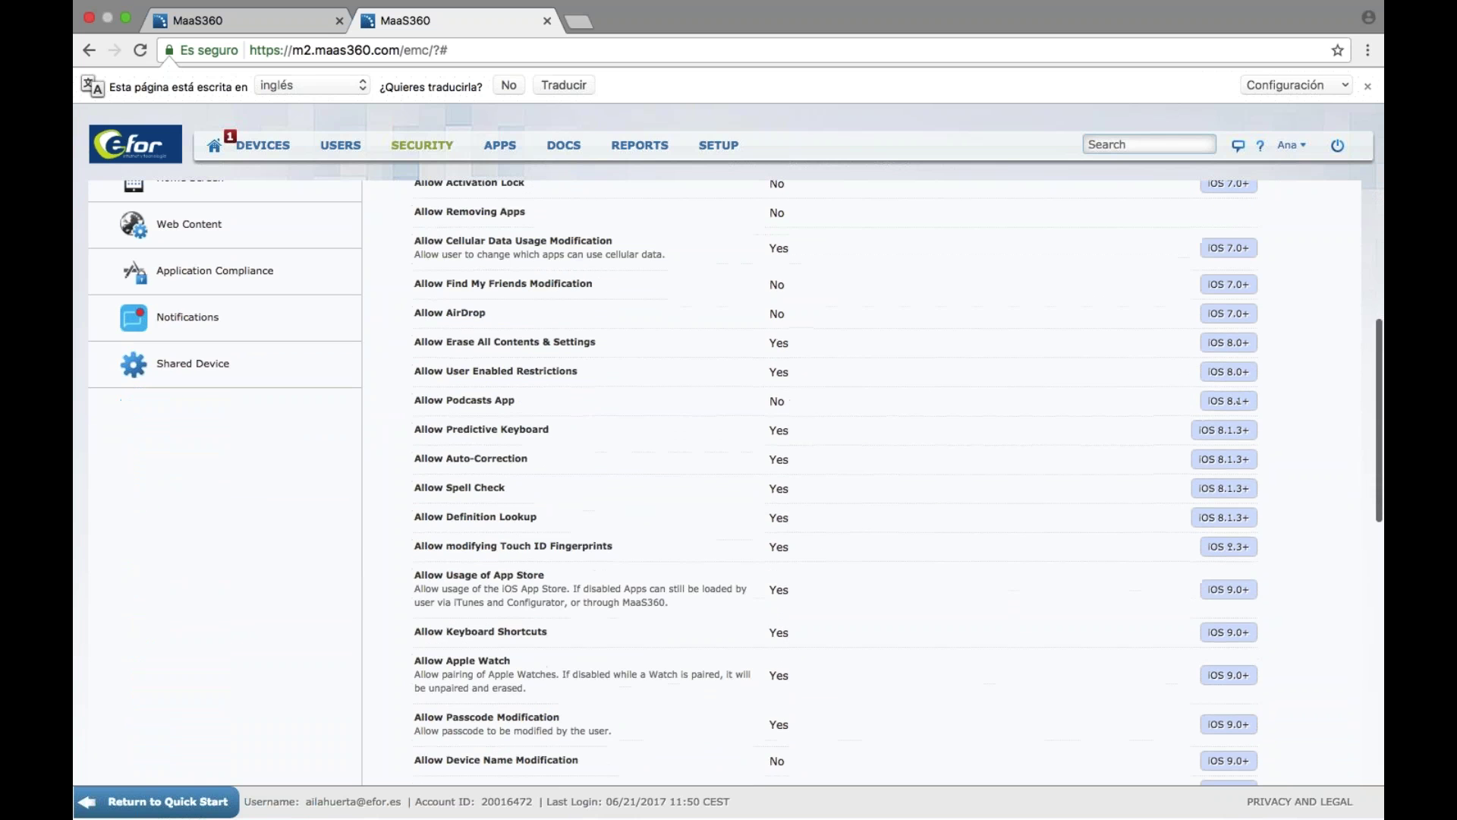
{"action": "scroll", "coordinate": [729, 486], "scroll_direction": "down", "scroll_amount": 5}
{"action": "scroll", "coordinate": [729, 486], "scroll_direction": "down", "scroll_amount": 5}
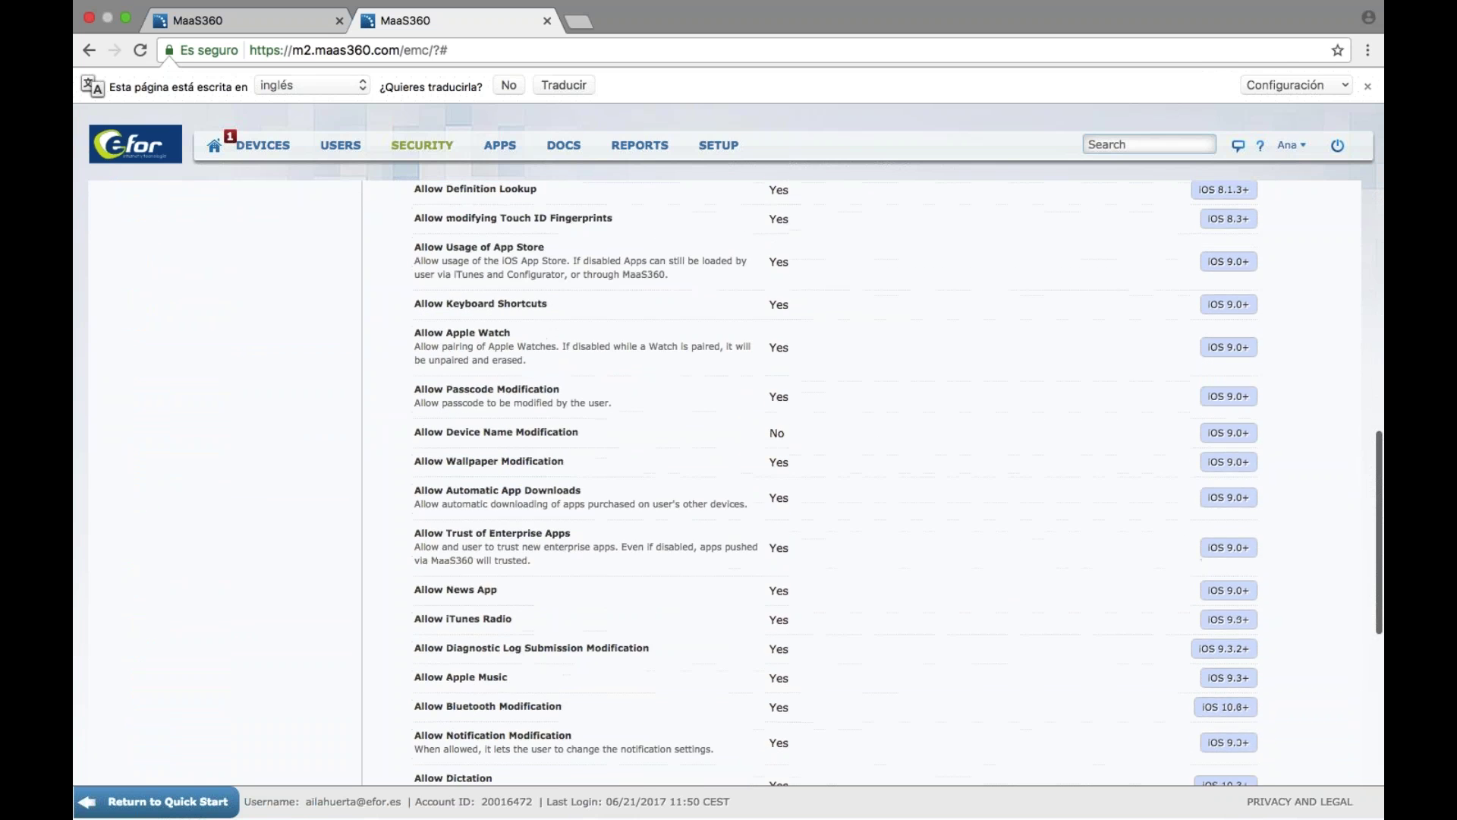
{"action": "scroll", "coordinate": [729, 486], "scroll_direction": "down", "scroll_amount": 7}
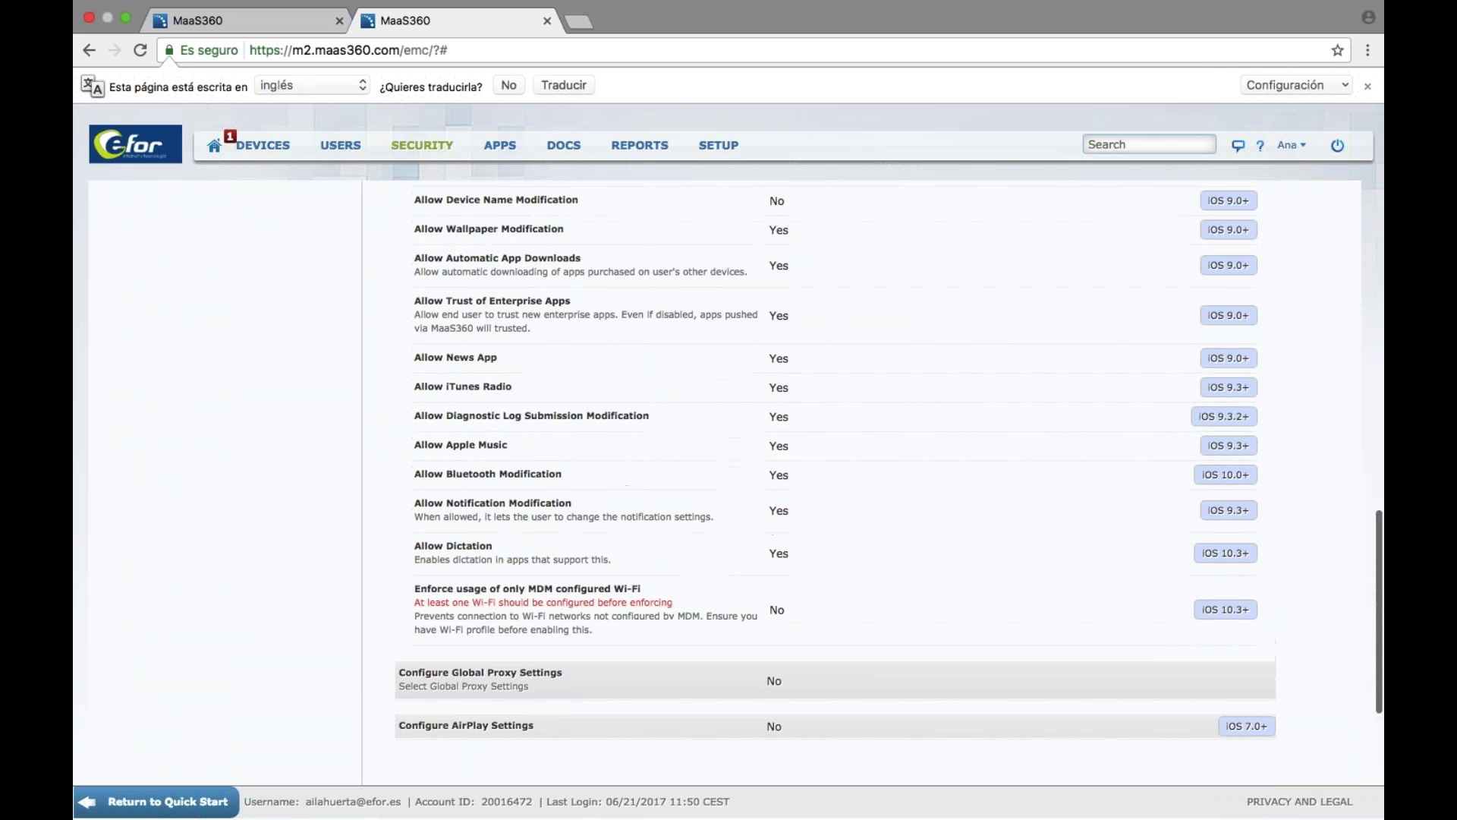
{"action": "scroll", "coordinate": [729, 486], "scroll_direction": "up", "scroll_amount": 4}
{"action": "scroll", "coordinate": [728, 486], "scroll_direction": "up", "scroll_amount": 20}
{"action": "scroll", "coordinate": [728, 486], "scroll_direction": "up", "scroll_amount": 2}
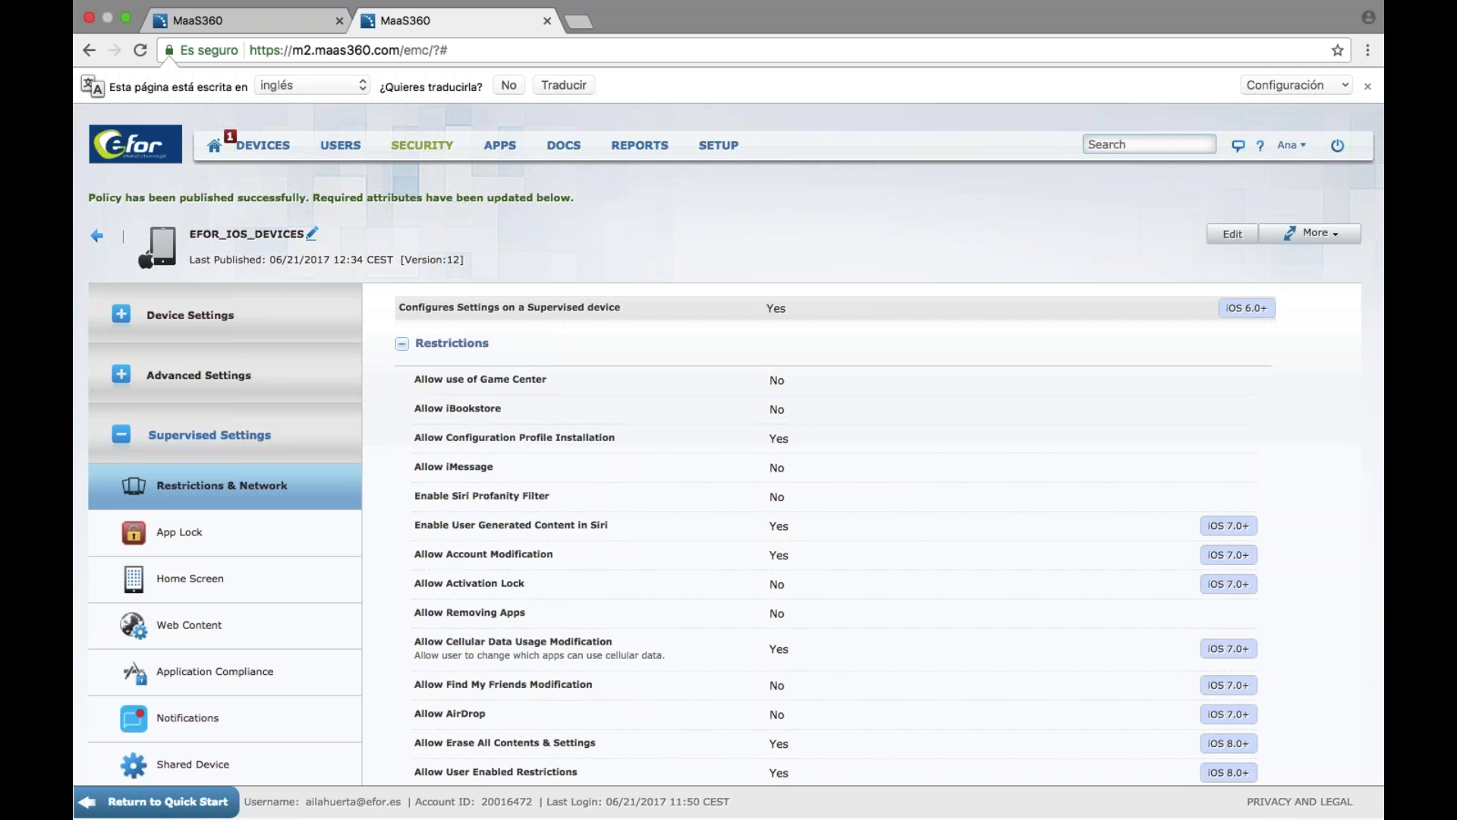
Open the Restrictions of the EFOR_ANDROID_DEVICES policy, and compare them with the Android device's remote control session in the other browser tab
{"action": "left_click", "coordinate": [95, 237]}
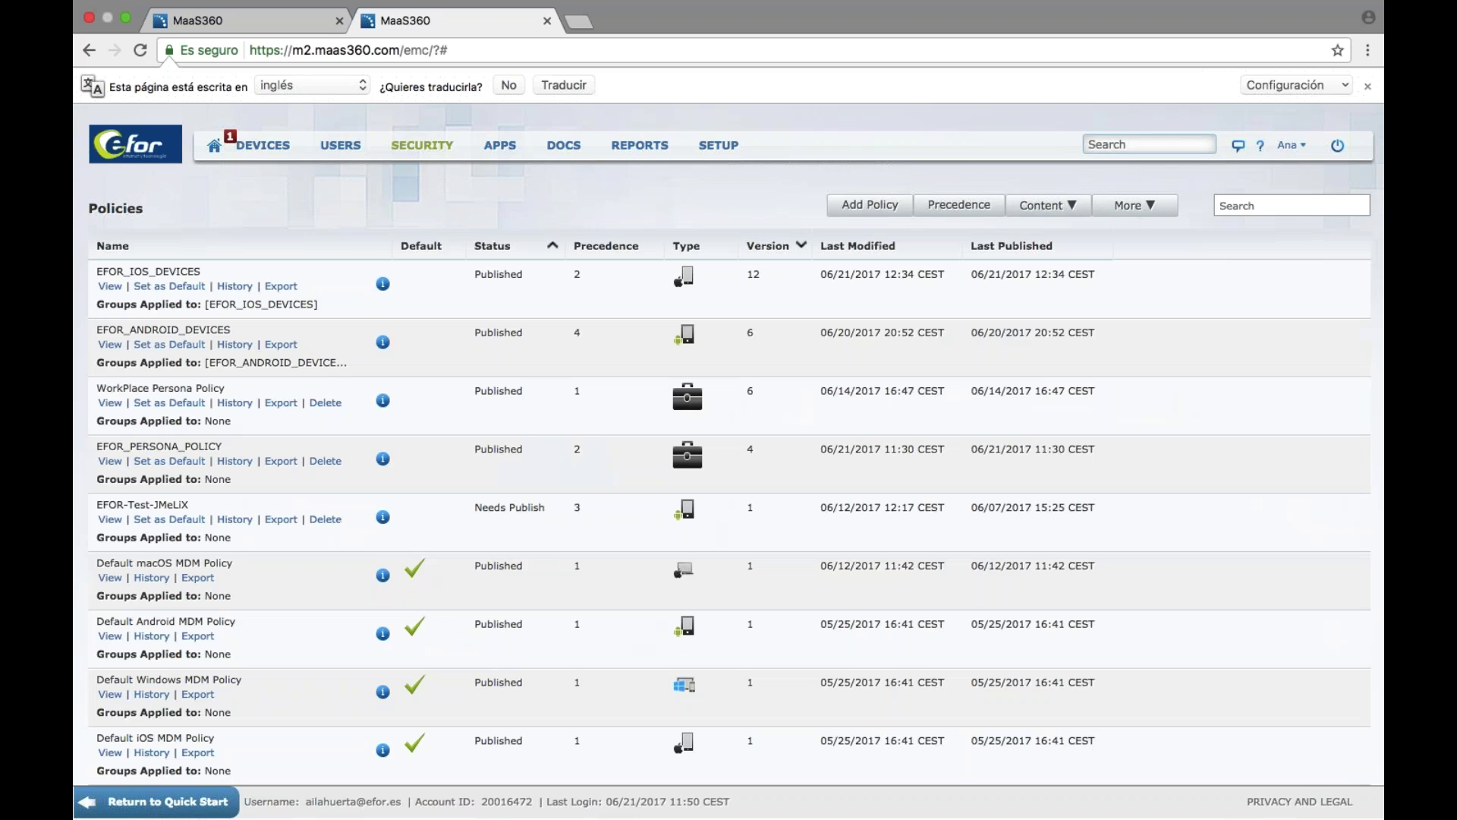
{"action": "left_click", "coordinate": [202, 332]}
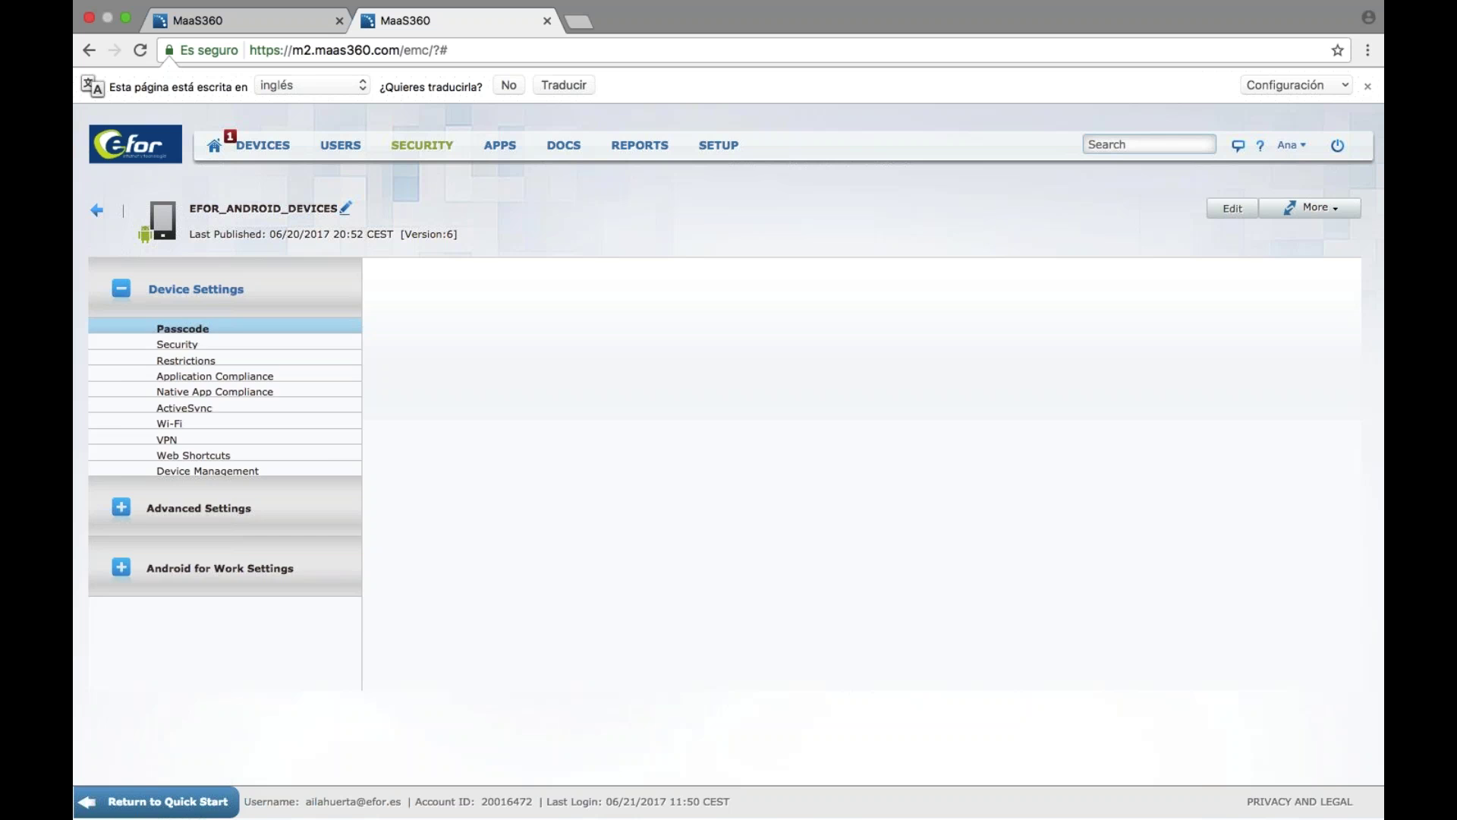
{"action": "left_click", "coordinate": [182, 432]}
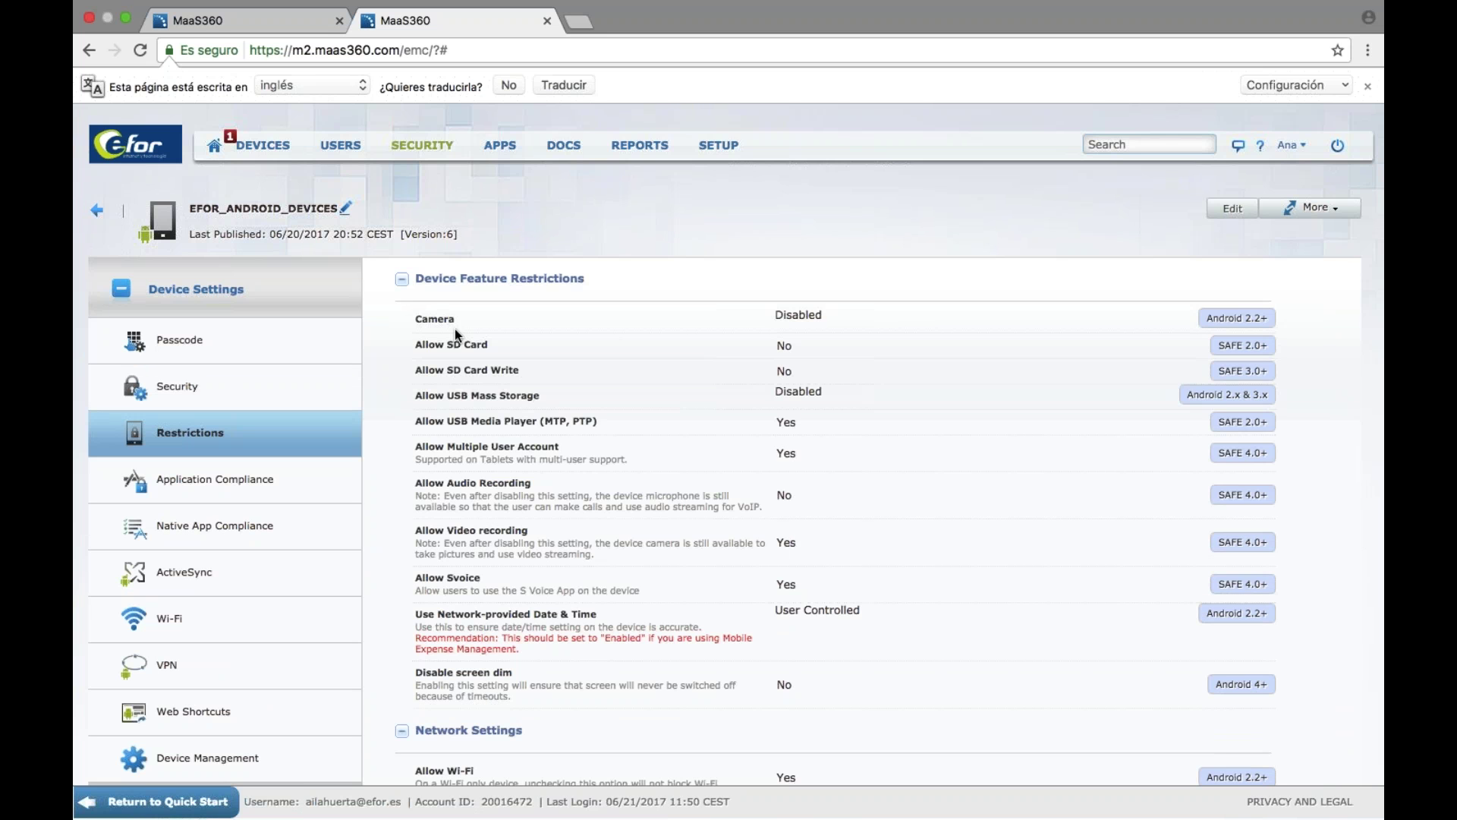
{"action": "left_click", "coordinate": [235, 21]}
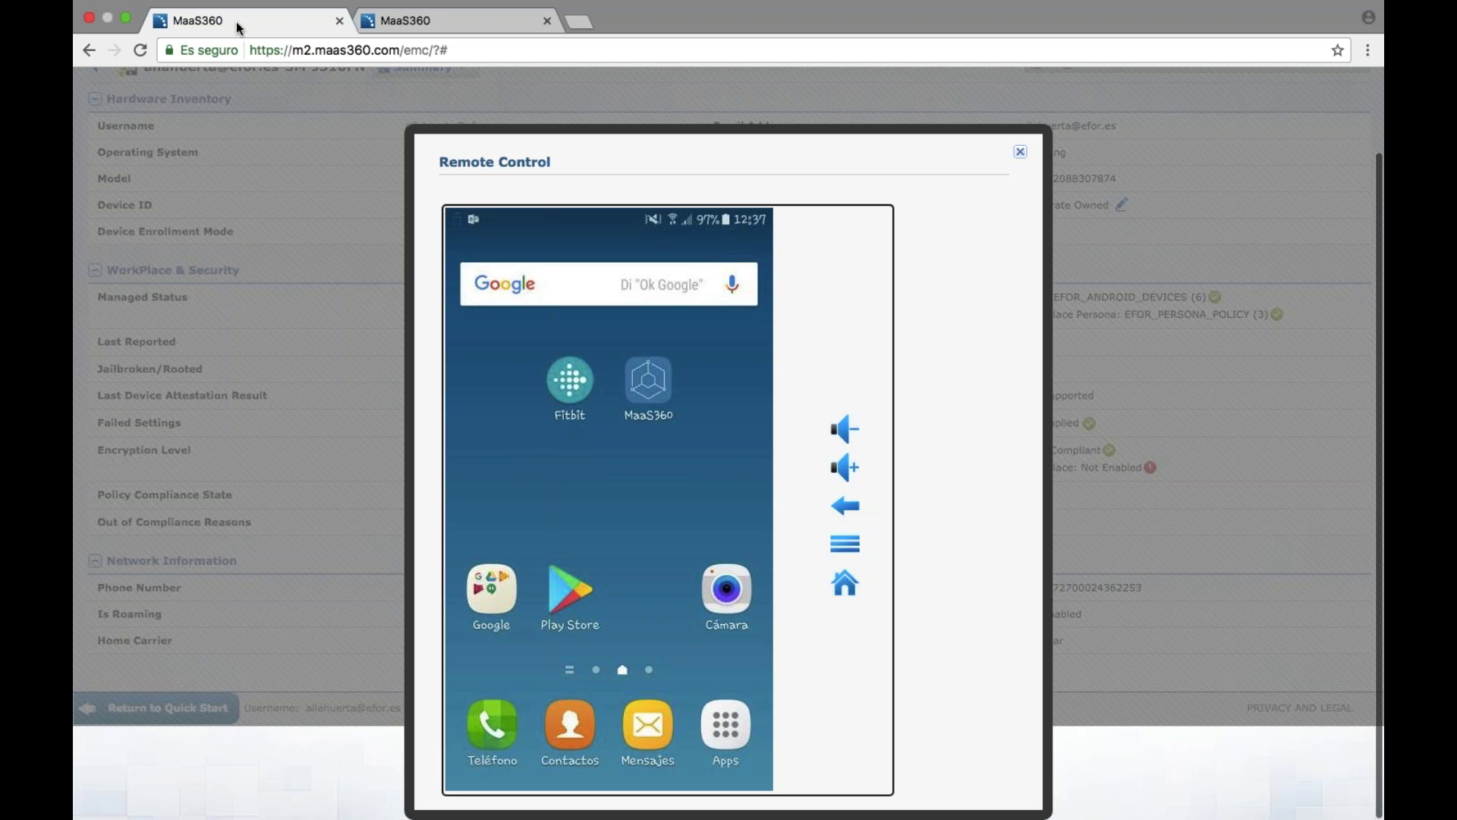
{"action": "mouse_move", "coordinate": [213, 5]}
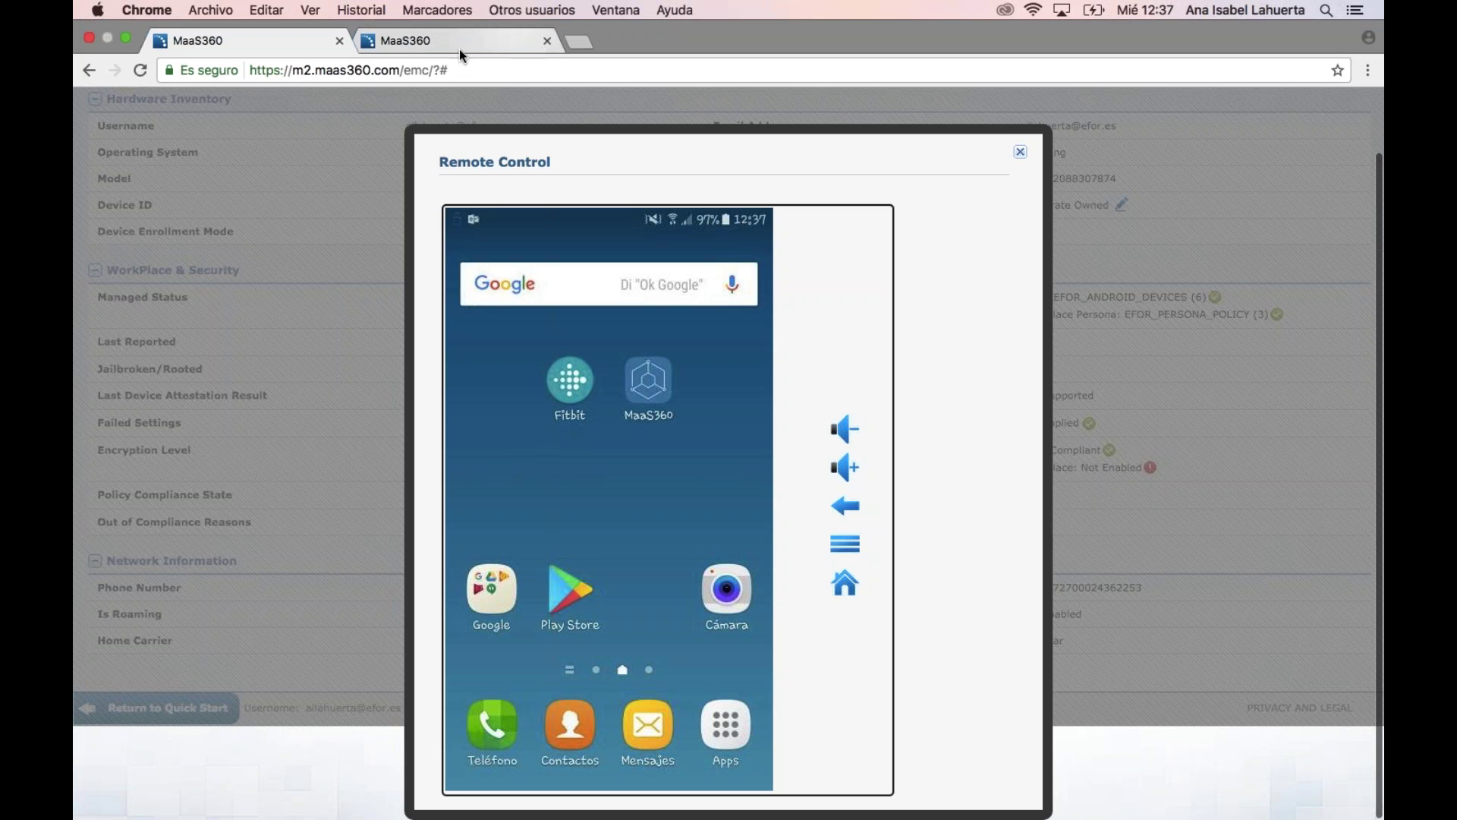
{"action": "left_click", "coordinate": [430, 42]}
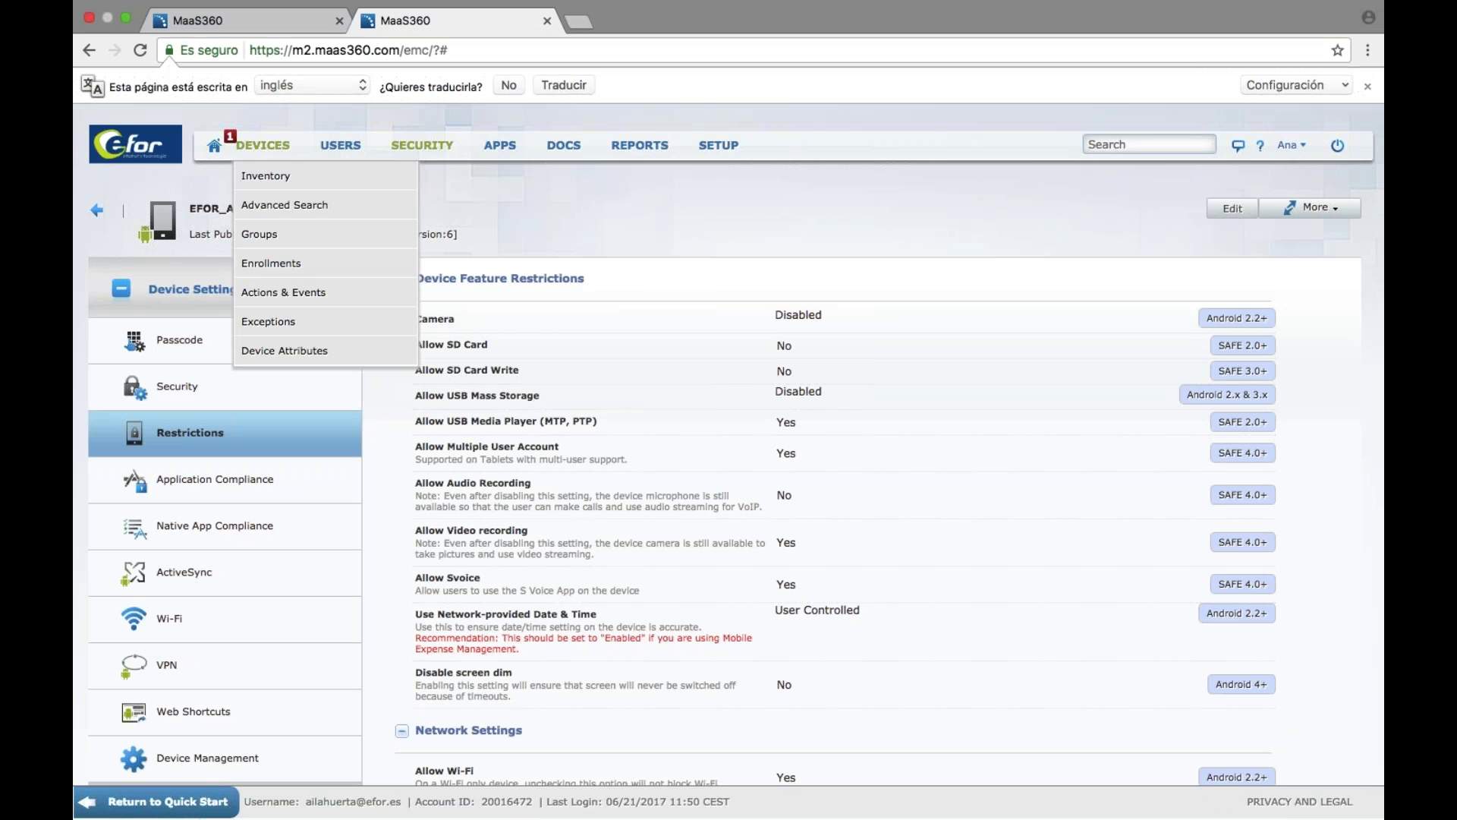
Enable the App Blacklist in the Android policy's Application Compliance and add Twitter, ID com.twitter.com, with the action Block from use
{"action": "left_click", "coordinate": [178, 494]}
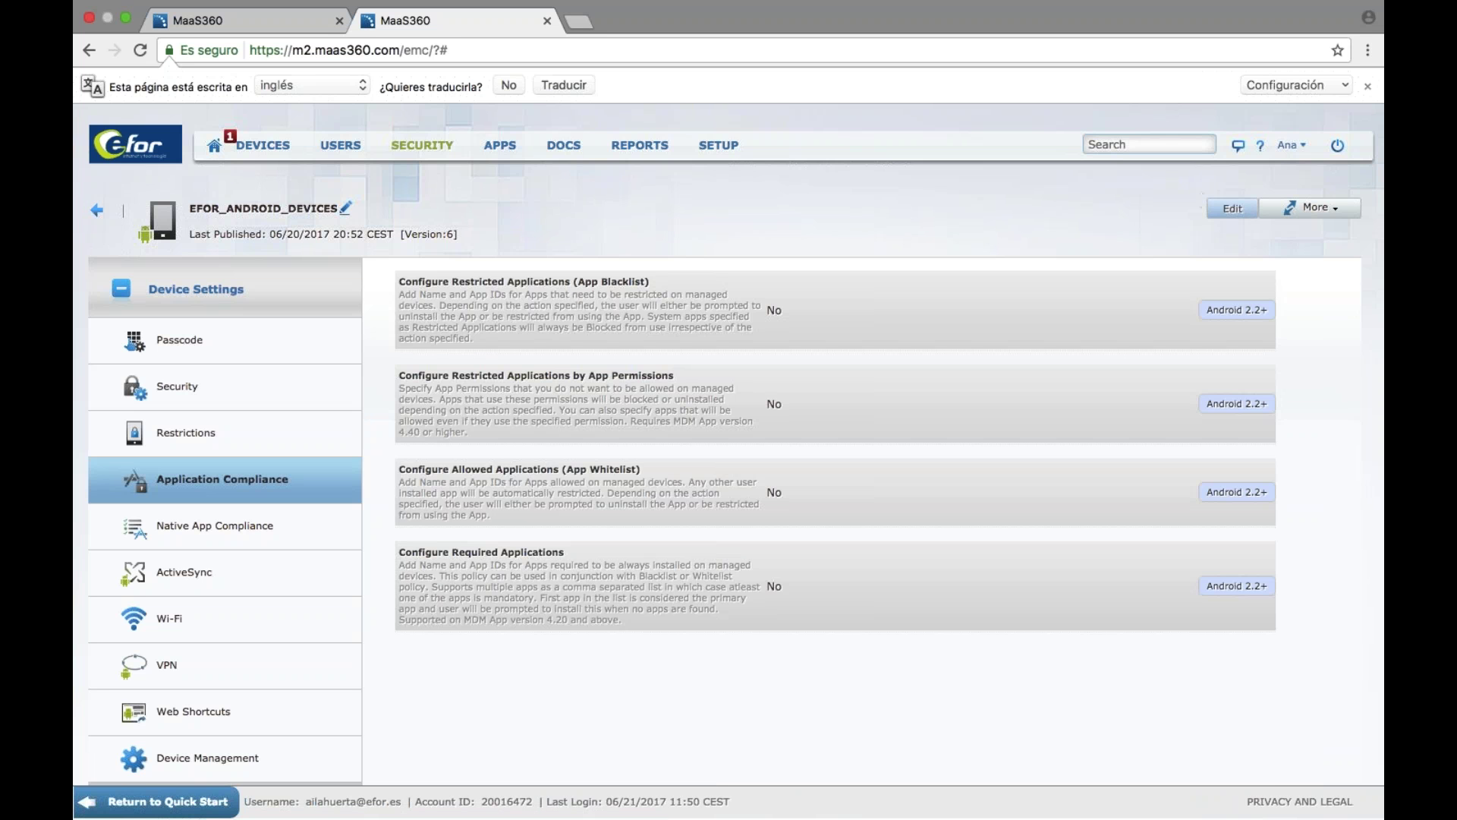
{"action": "left_click", "coordinate": [1231, 211]}
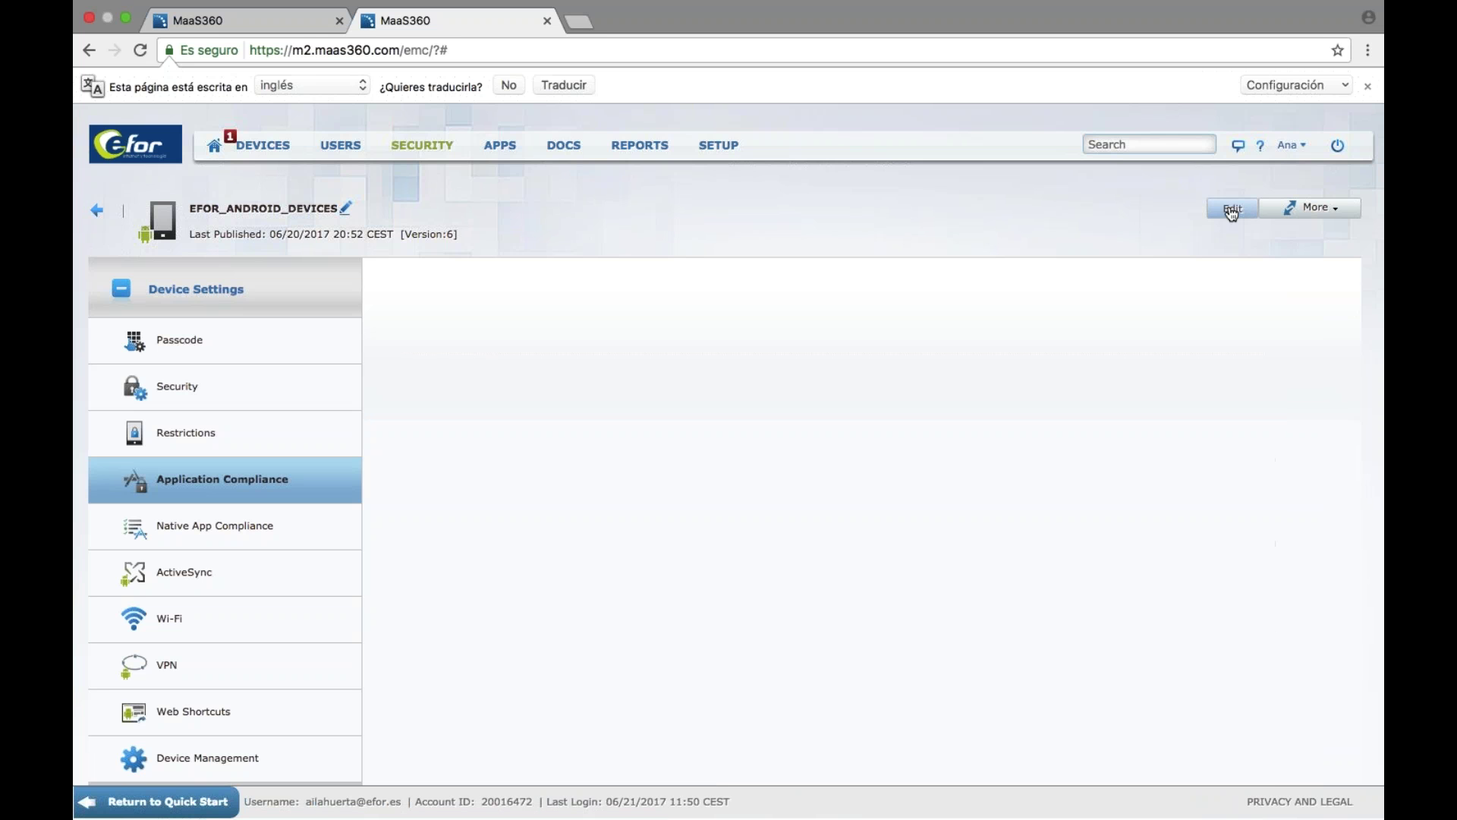
{"action": "left_click", "coordinate": [774, 311]}
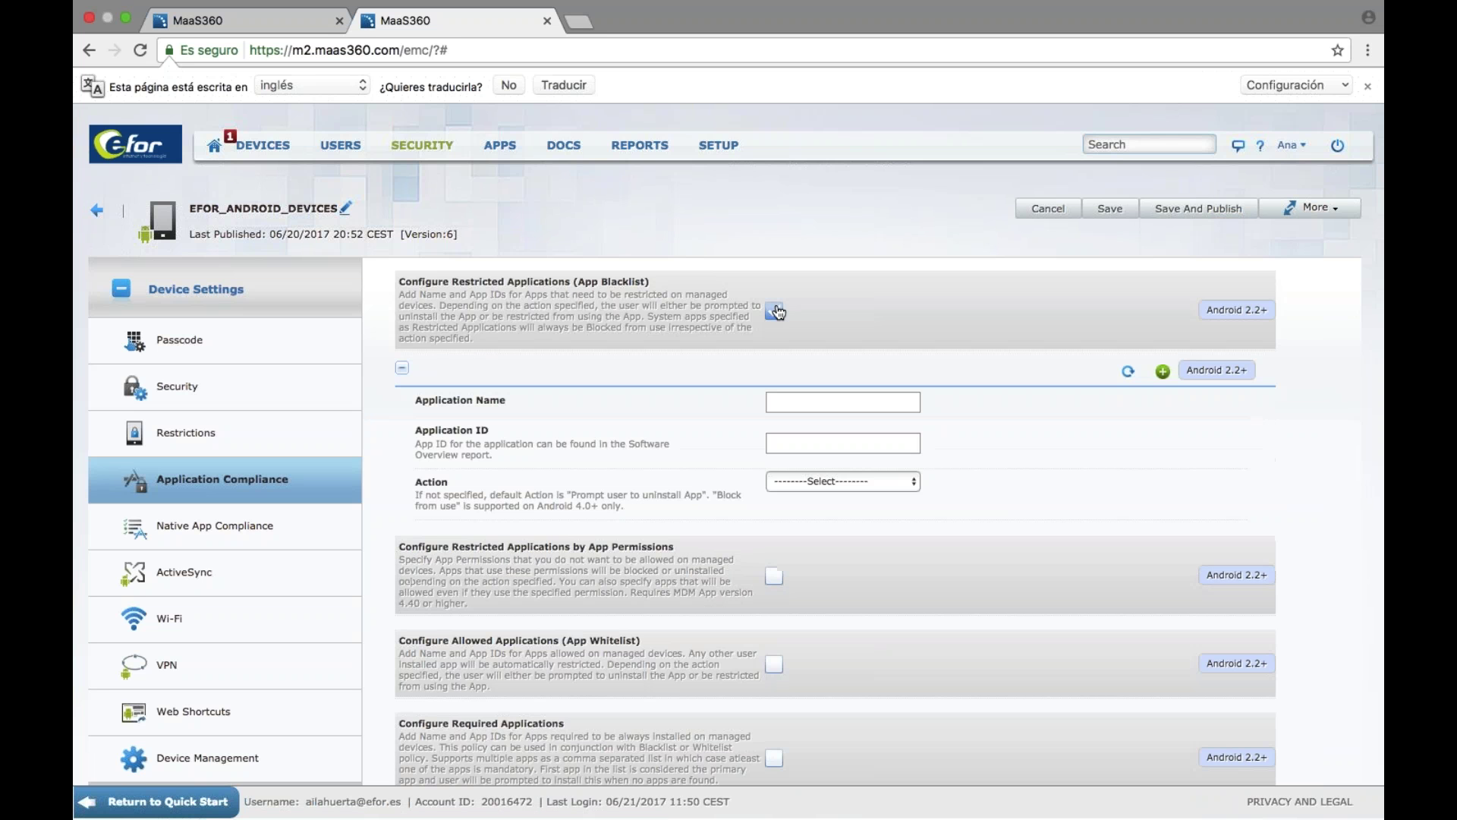
{"action": "left_click", "coordinate": [769, 403]}
{"action": "type", "text": "Twitter"}
{"action": "key", "text": "Tab"}
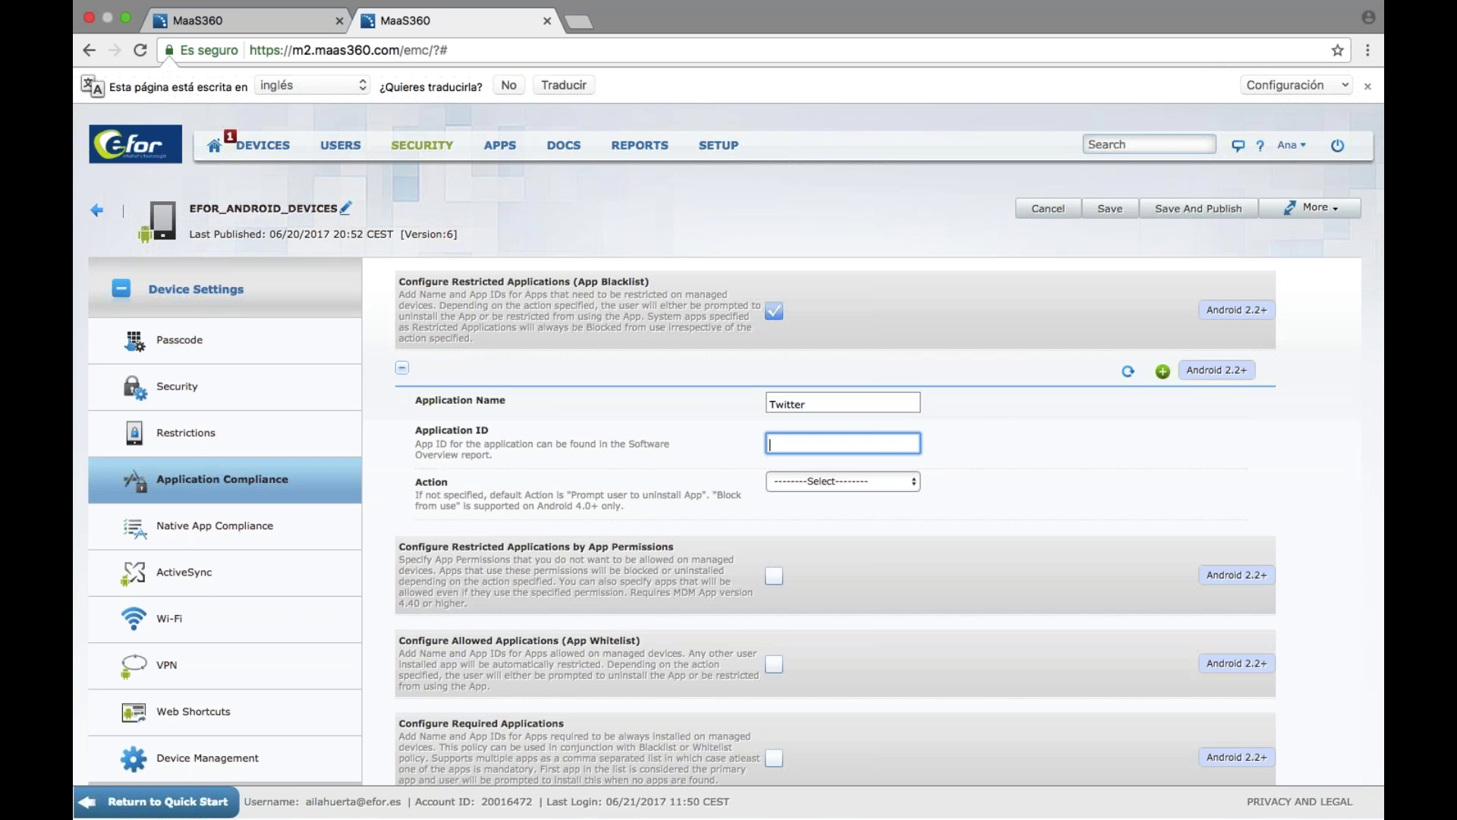
{"action": "type", "text": "com.twitter.com"}
{"action": "left_click", "coordinate": [844, 484]}
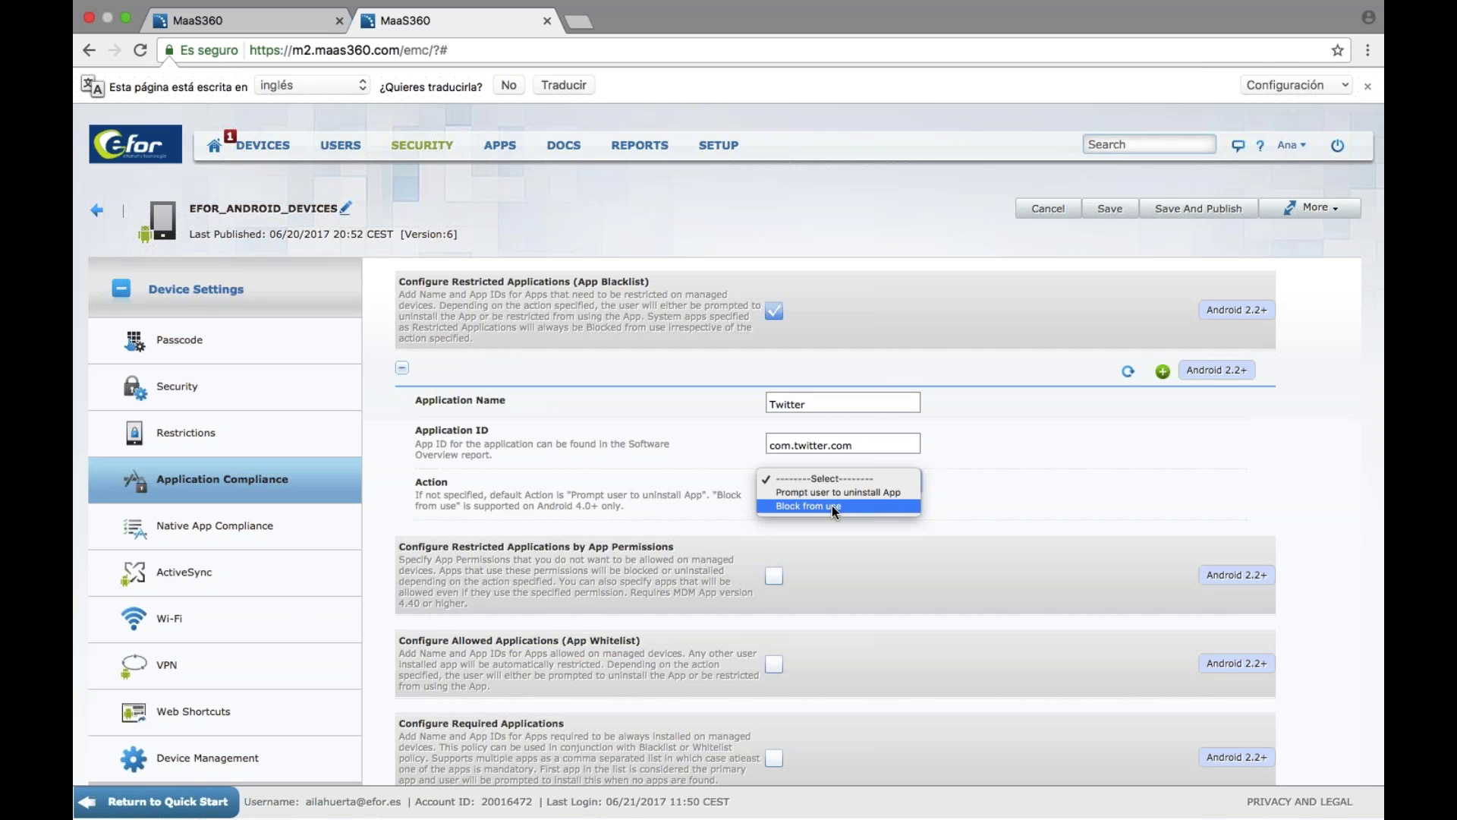
{"action": "left_click", "coordinate": [832, 507]}
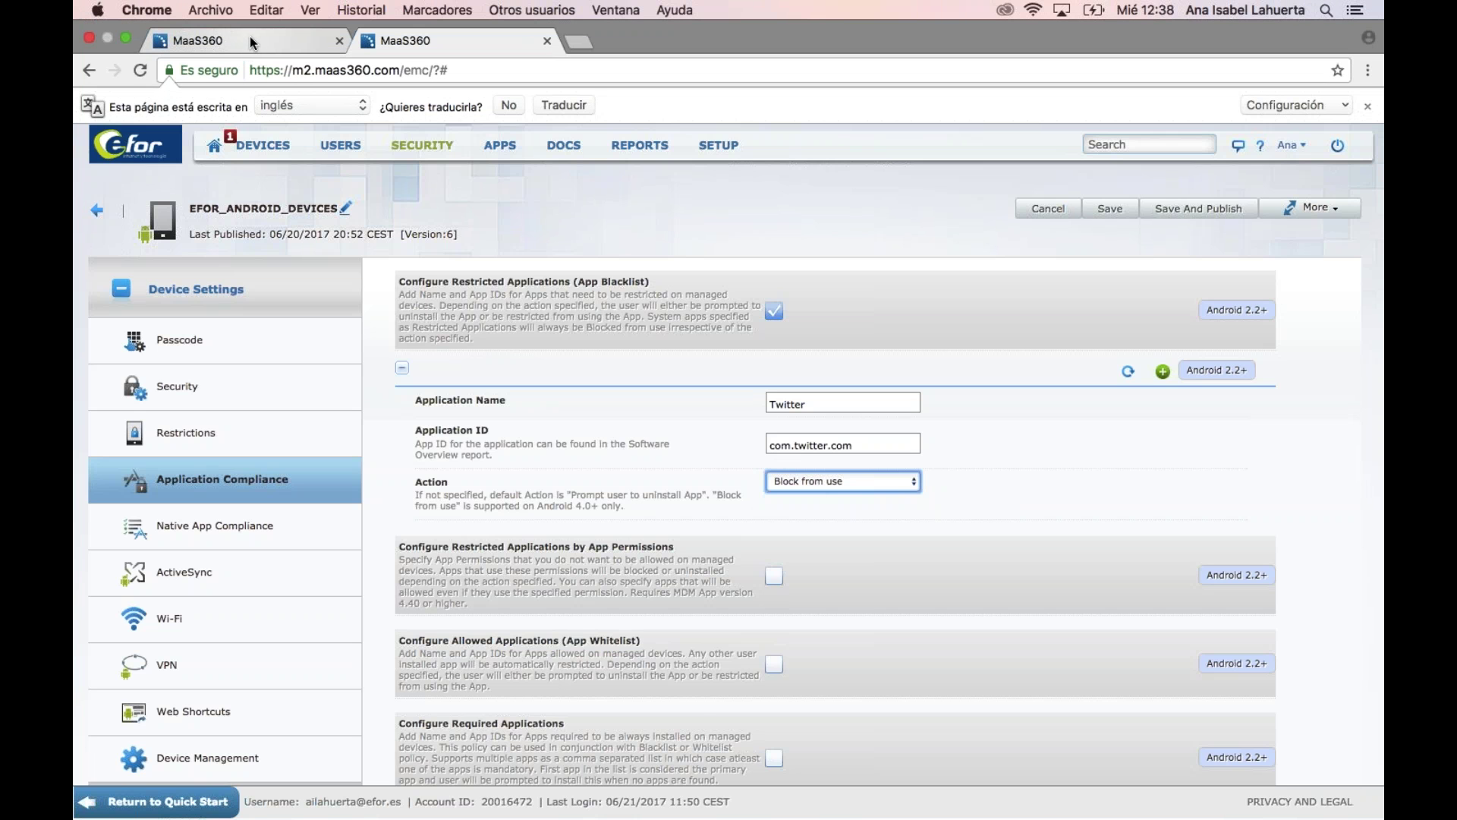
Check the device's remote control session for the Twitter app, and publish the Android policy changes with the account password
{"action": "left_click", "coordinate": [250, 38]}
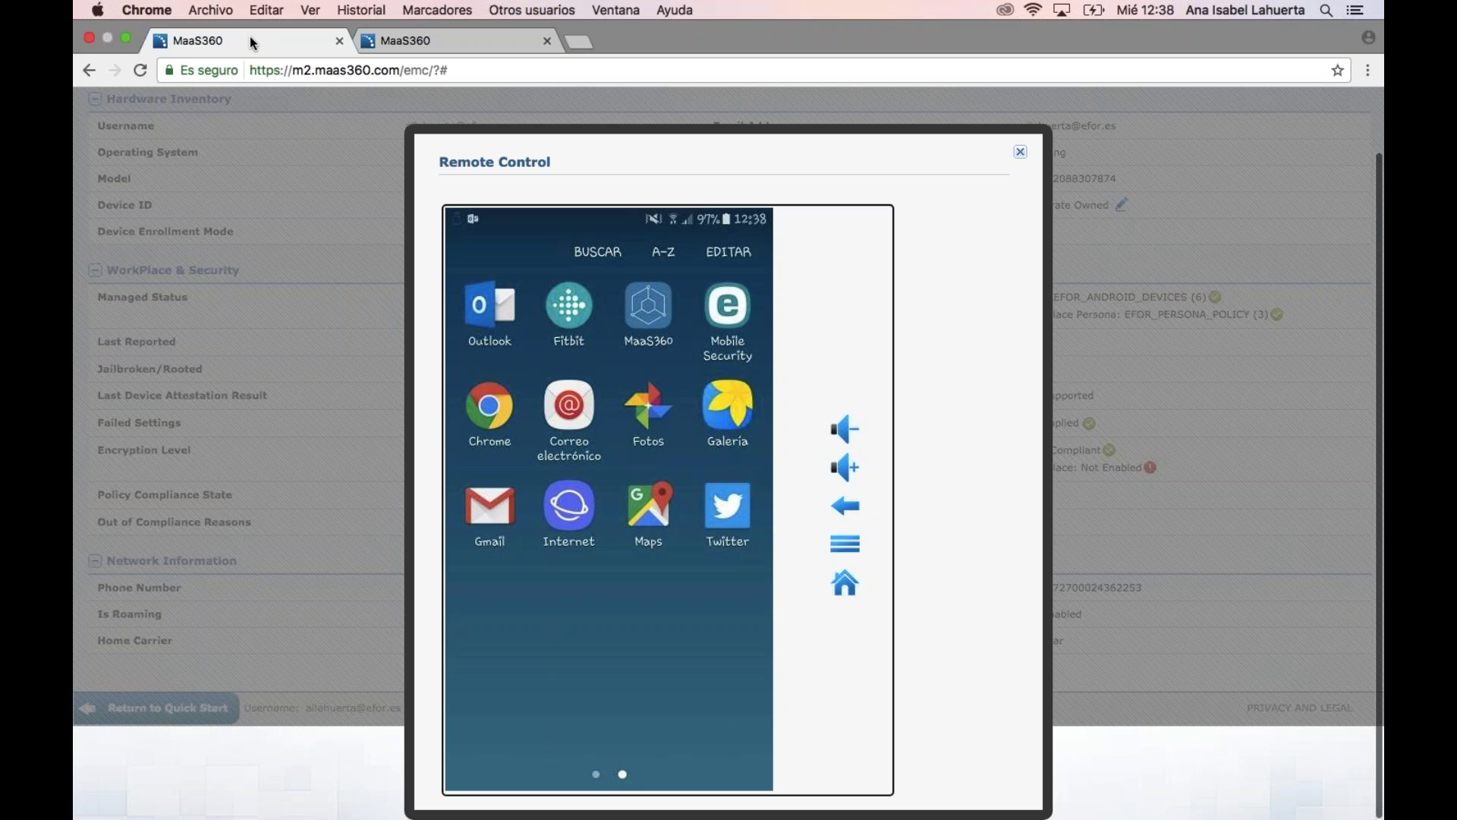
{"action": "left_click", "coordinate": [406, 41]}
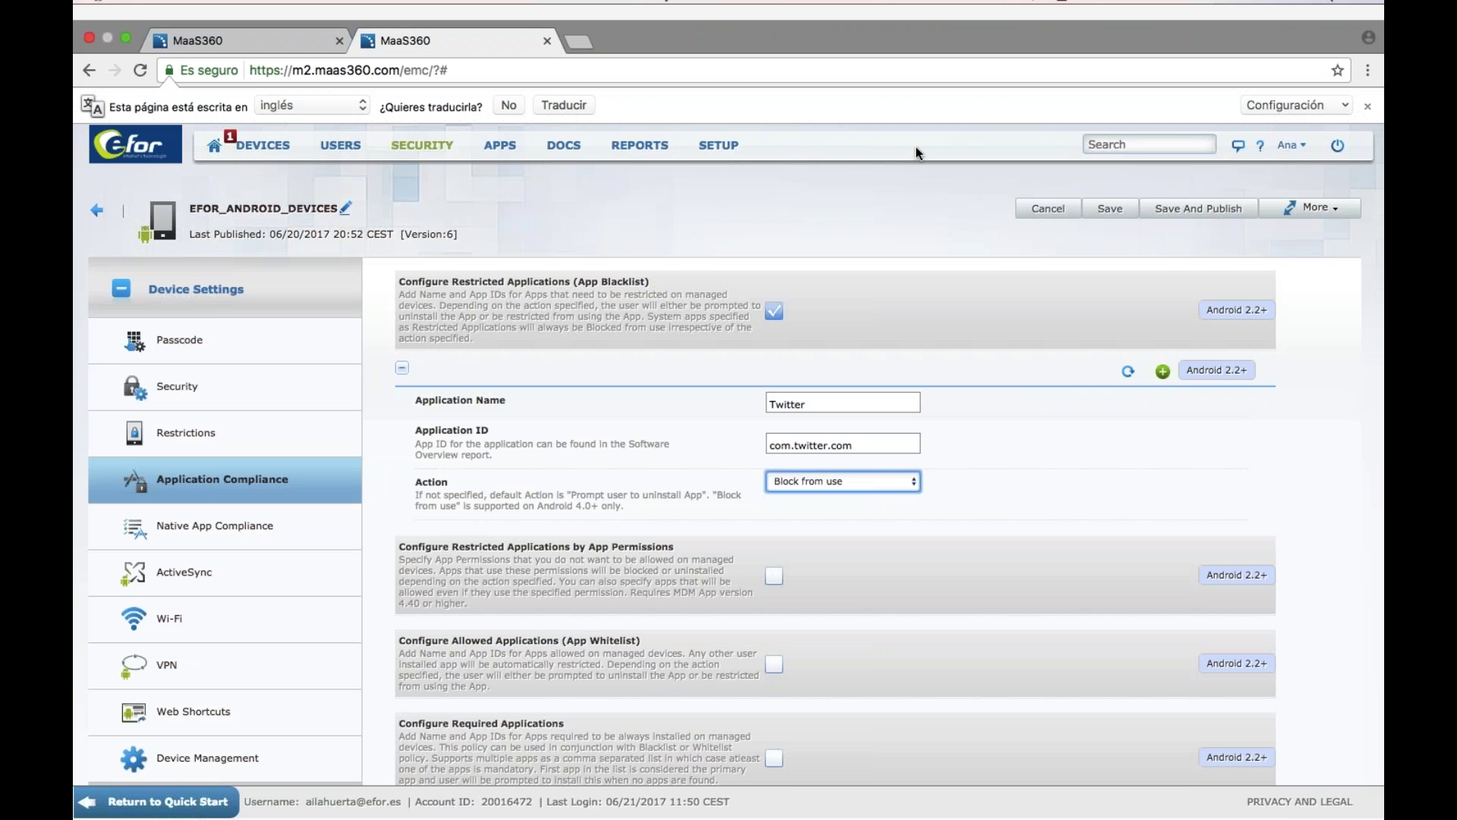
{"action": "left_click", "coordinate": [1184, 208]}
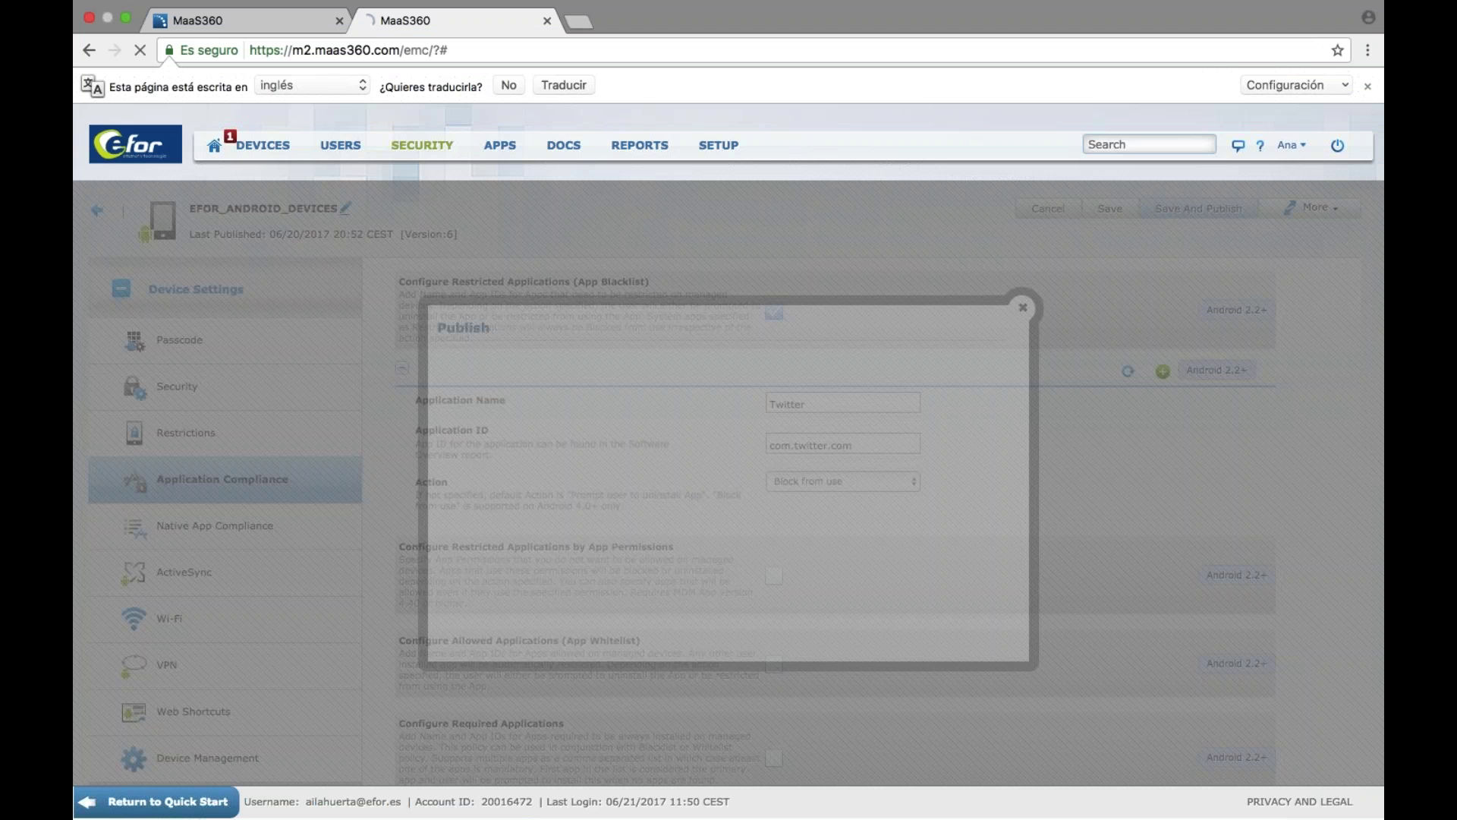
{"action": "type", "text": "•••••••••"}
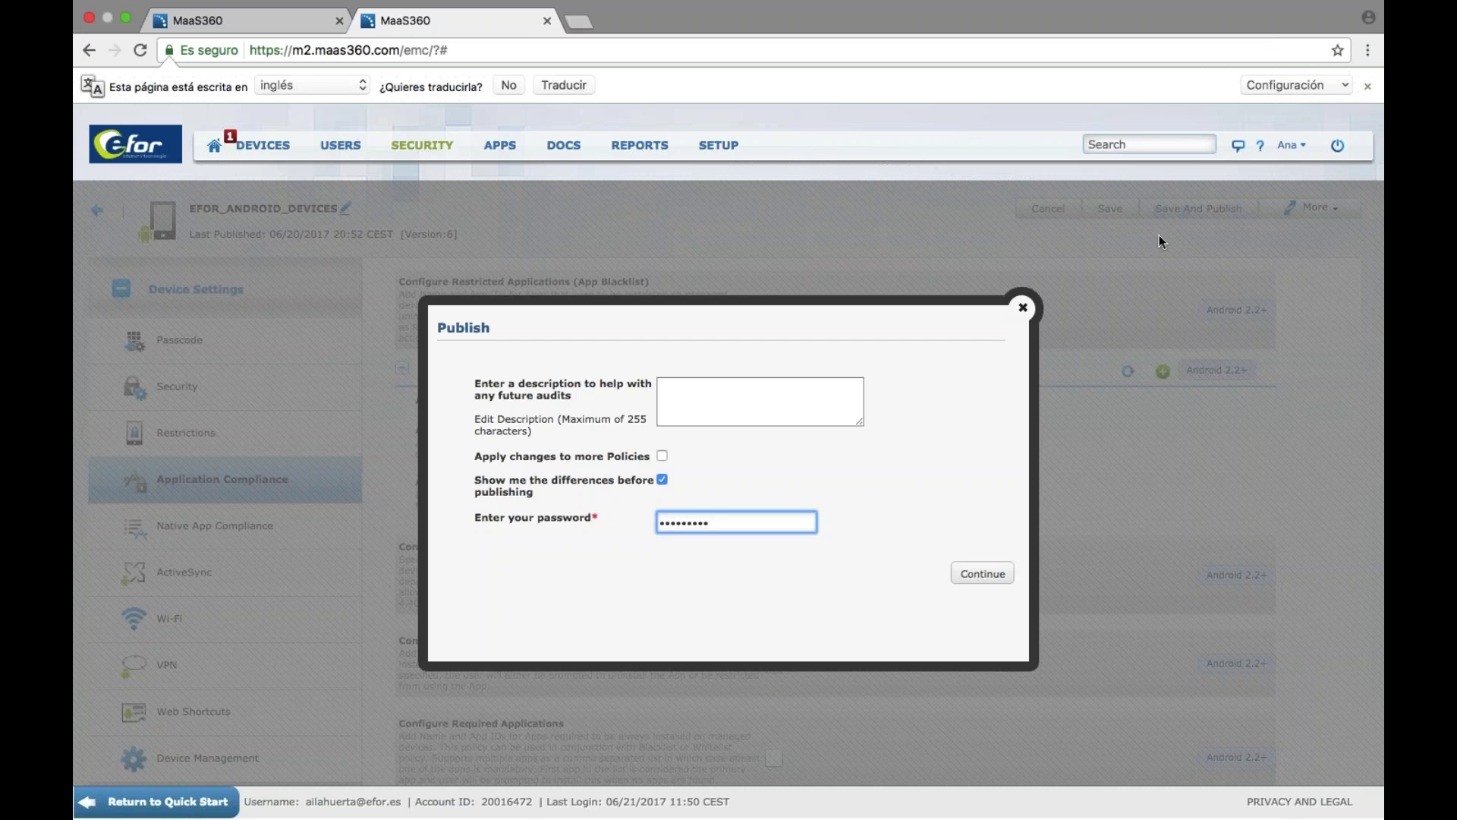
{"action": "left_click", "coordinate": [983, 575]}
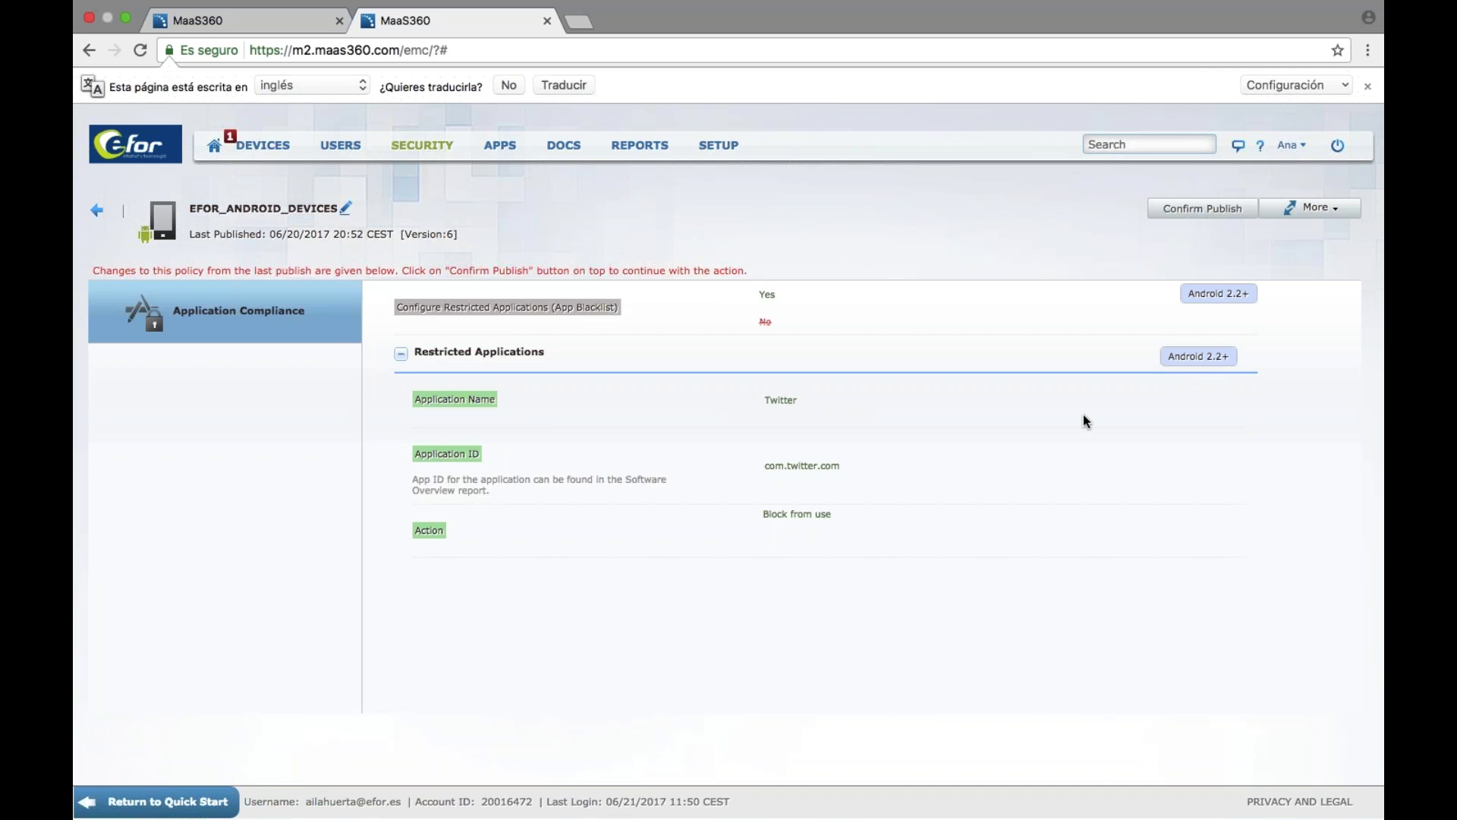
{"action": "left_click", "coordinate": [1195, 208]}
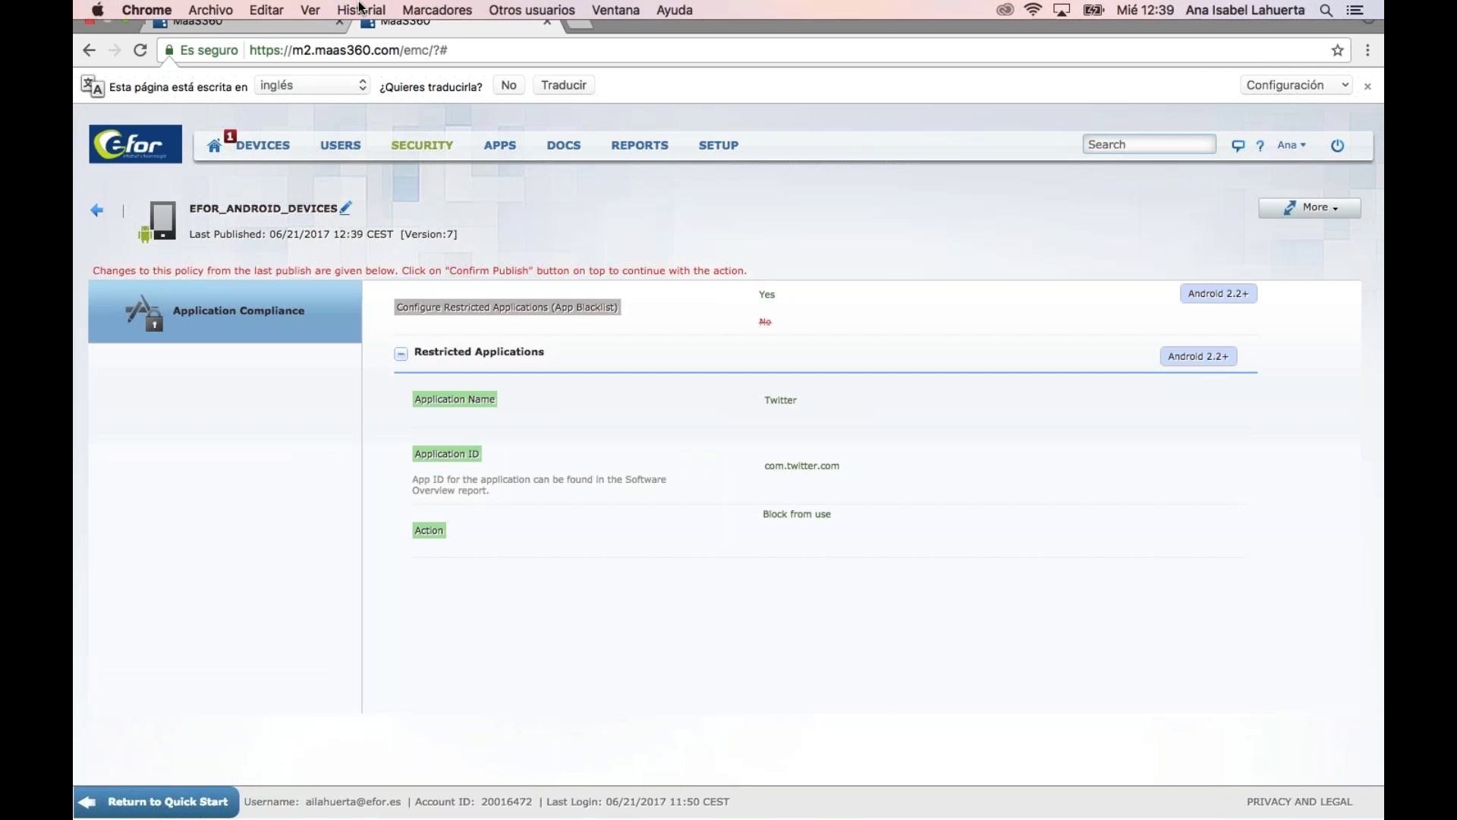
Check the Android device's remote control session, and review the policy's Application Compliance and Native App Compliance settings
{"action": "left_click", "coordinate": [258, 49]}
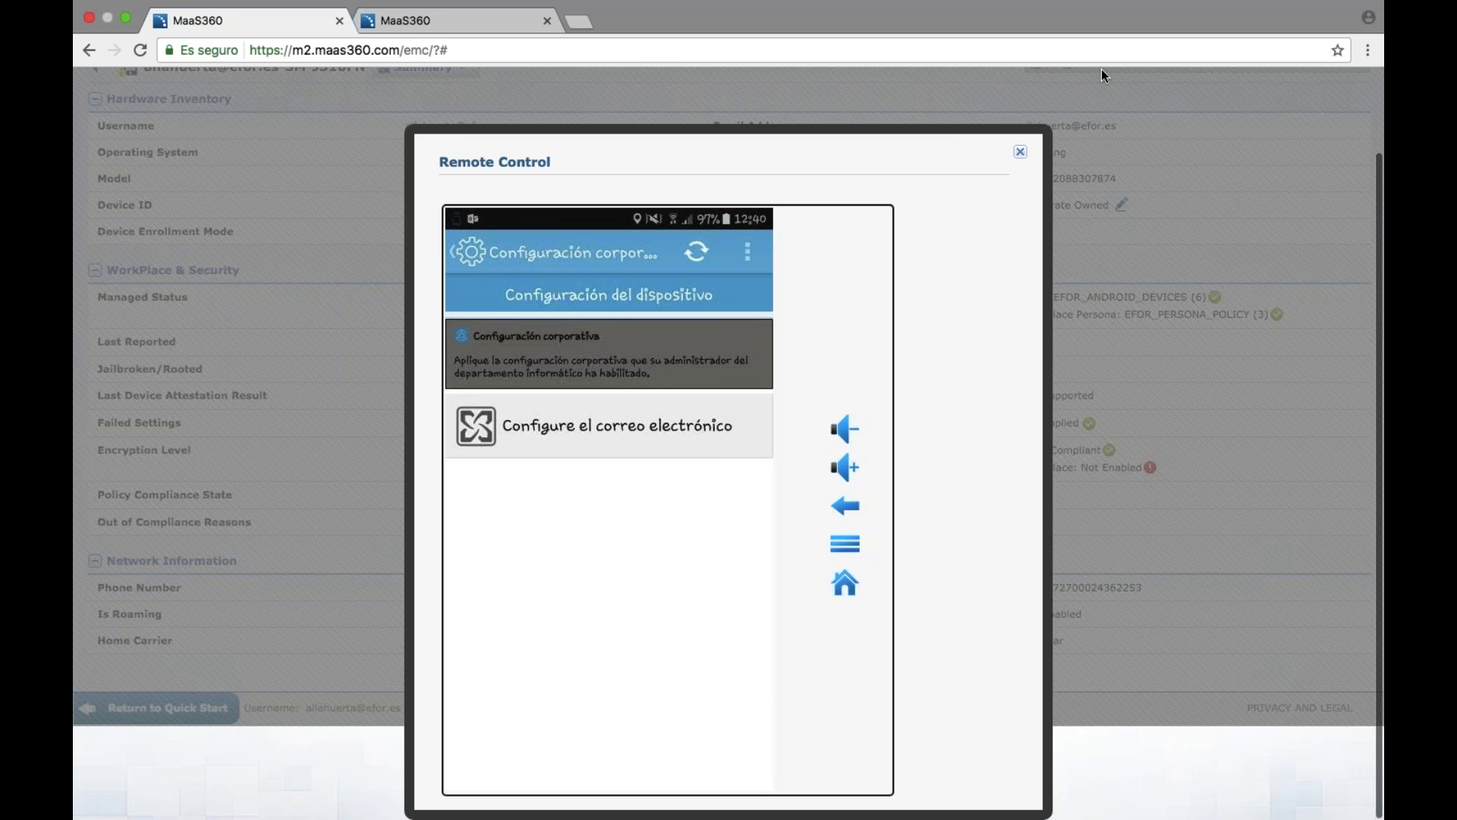
{"action": "left_click", "coordinate": [477, 26]}
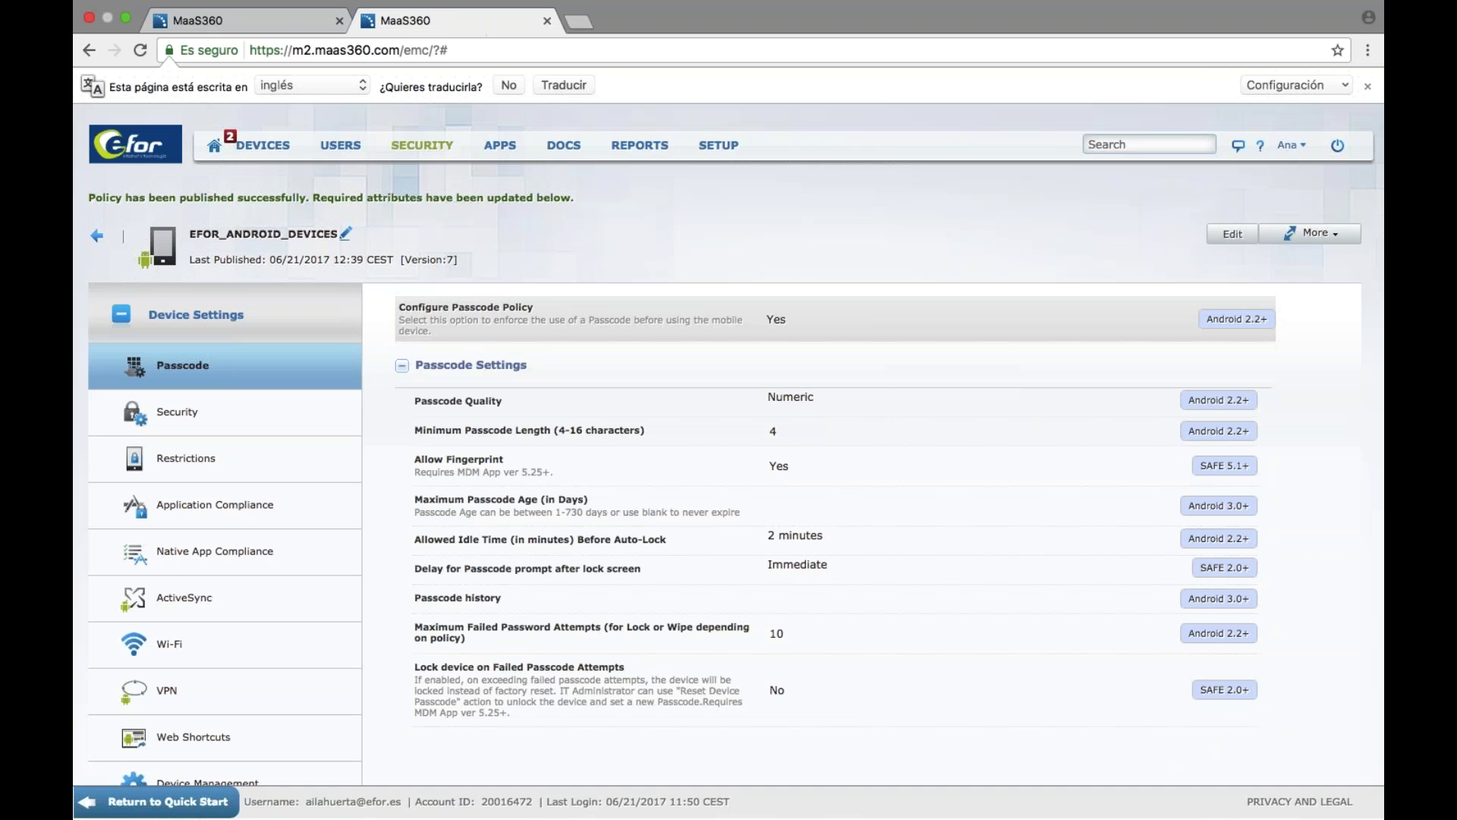
{"action": "left_click", "coordinate": [206, 563]}
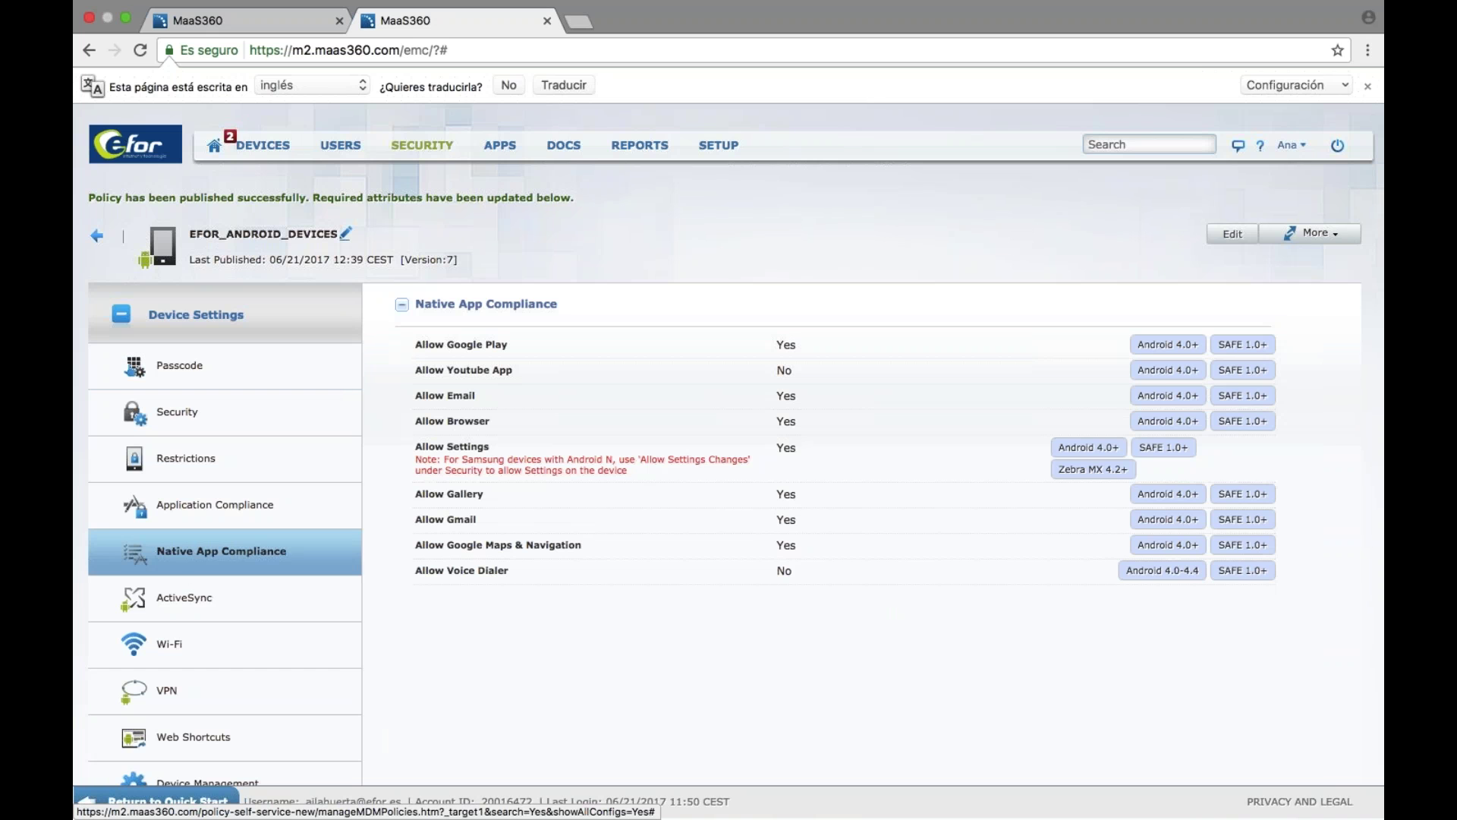
{"action": "left_click", "coordinate": [241, 513]}
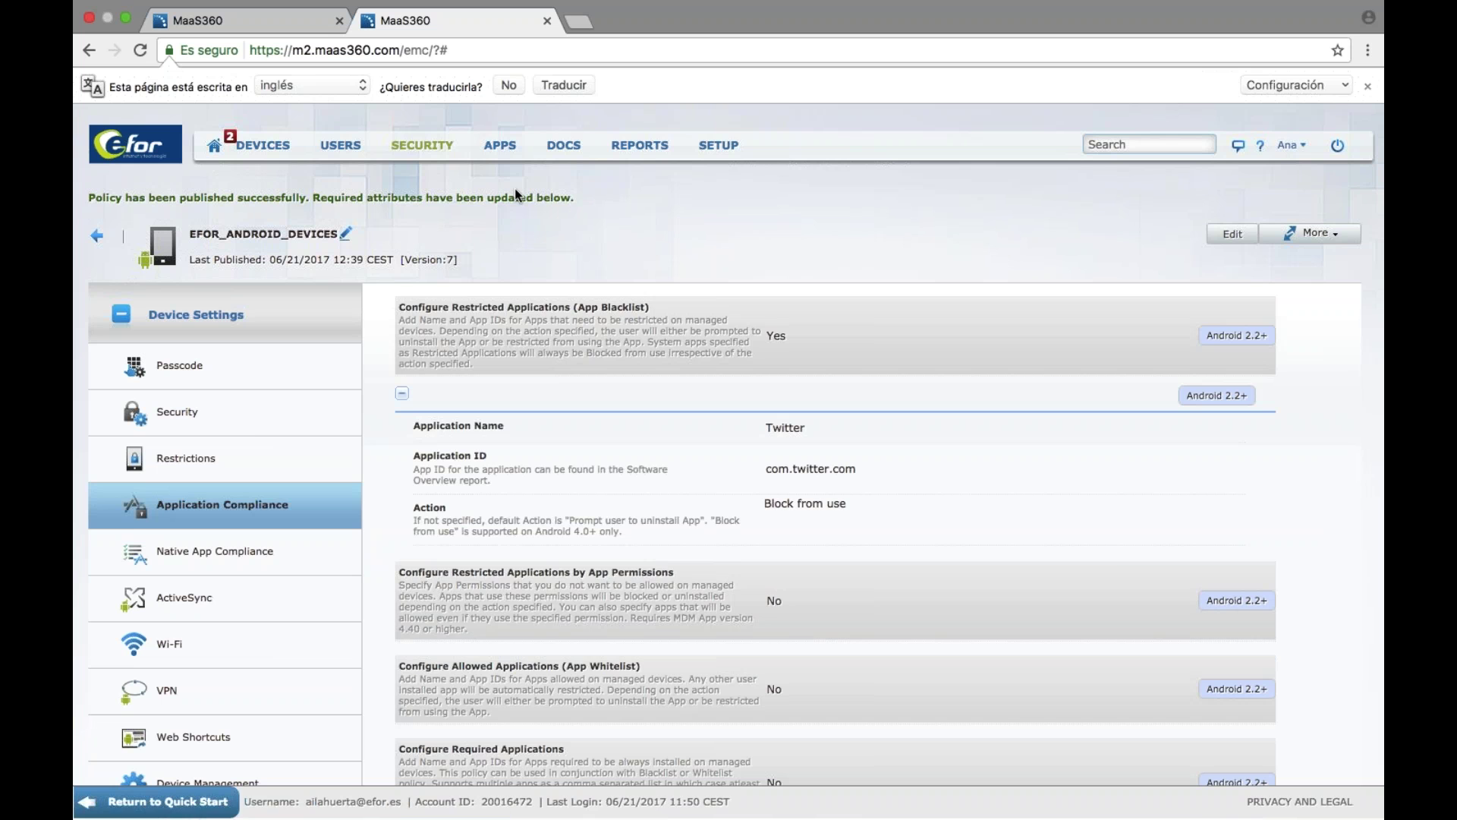
{"action": "left_click", "coordinate": [217, 556]}
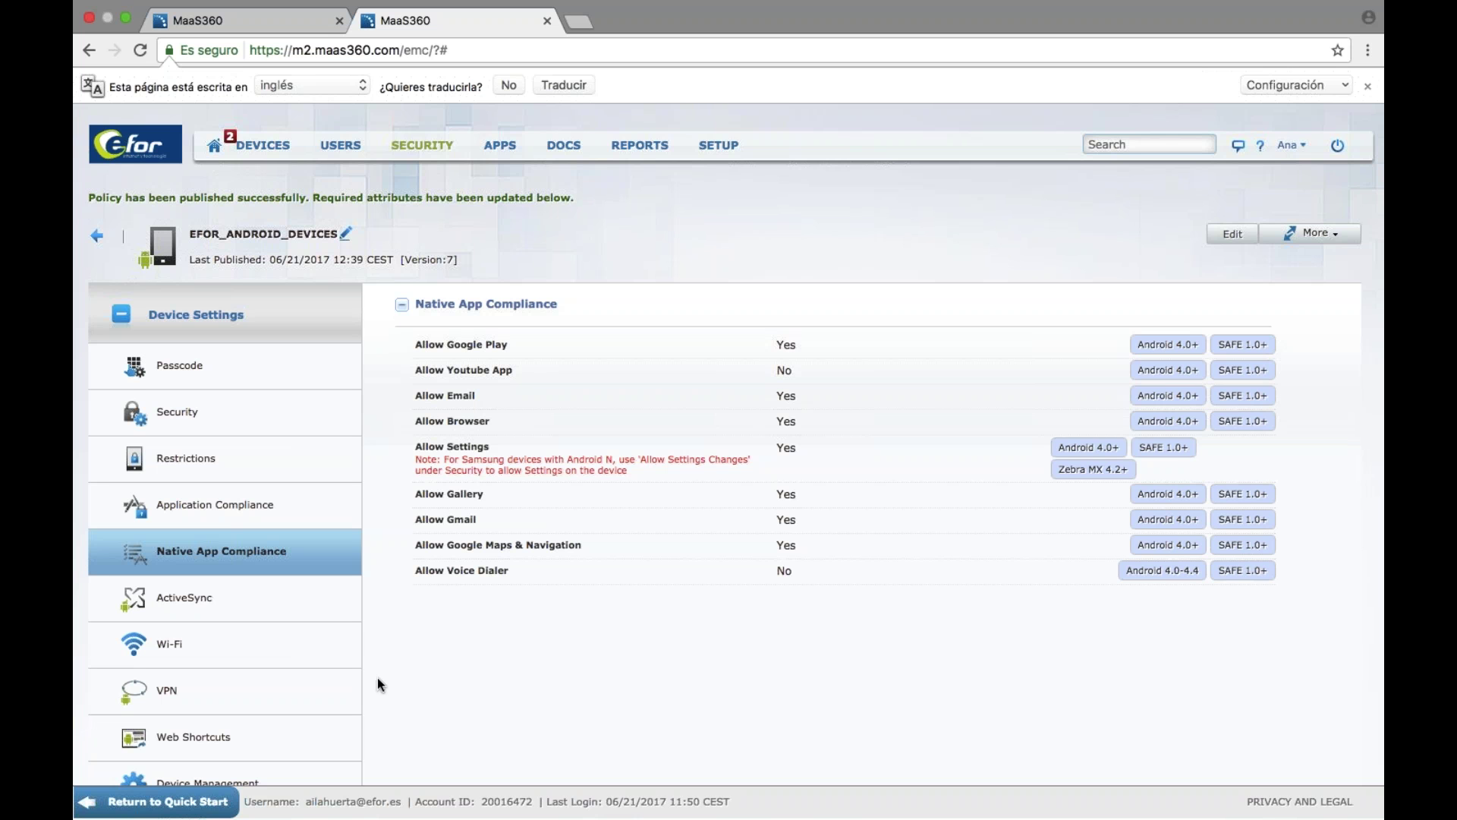
Look through the sections listed under the Android policy's Advanced Settings
{"action": "scroll", "coordinate": [378, 679], "scroll_direction": "down", "scroll_amount": 3}
{"action": "left_click", "coordinate": [187, 672]}
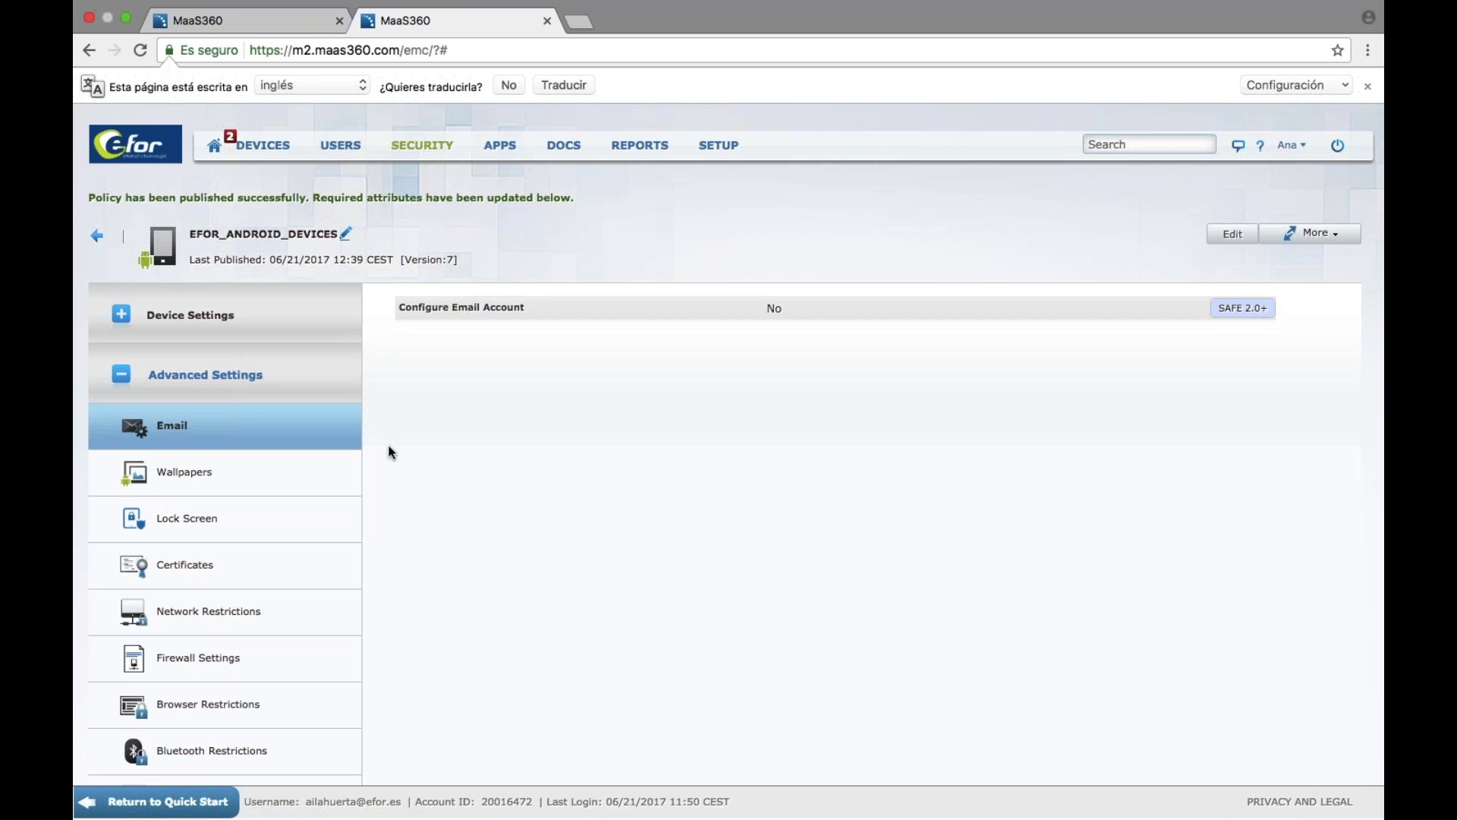
{"action": "scroll", "coordinate": [388, 453], "scroll_direction": "down", "scroll_amount": 3}
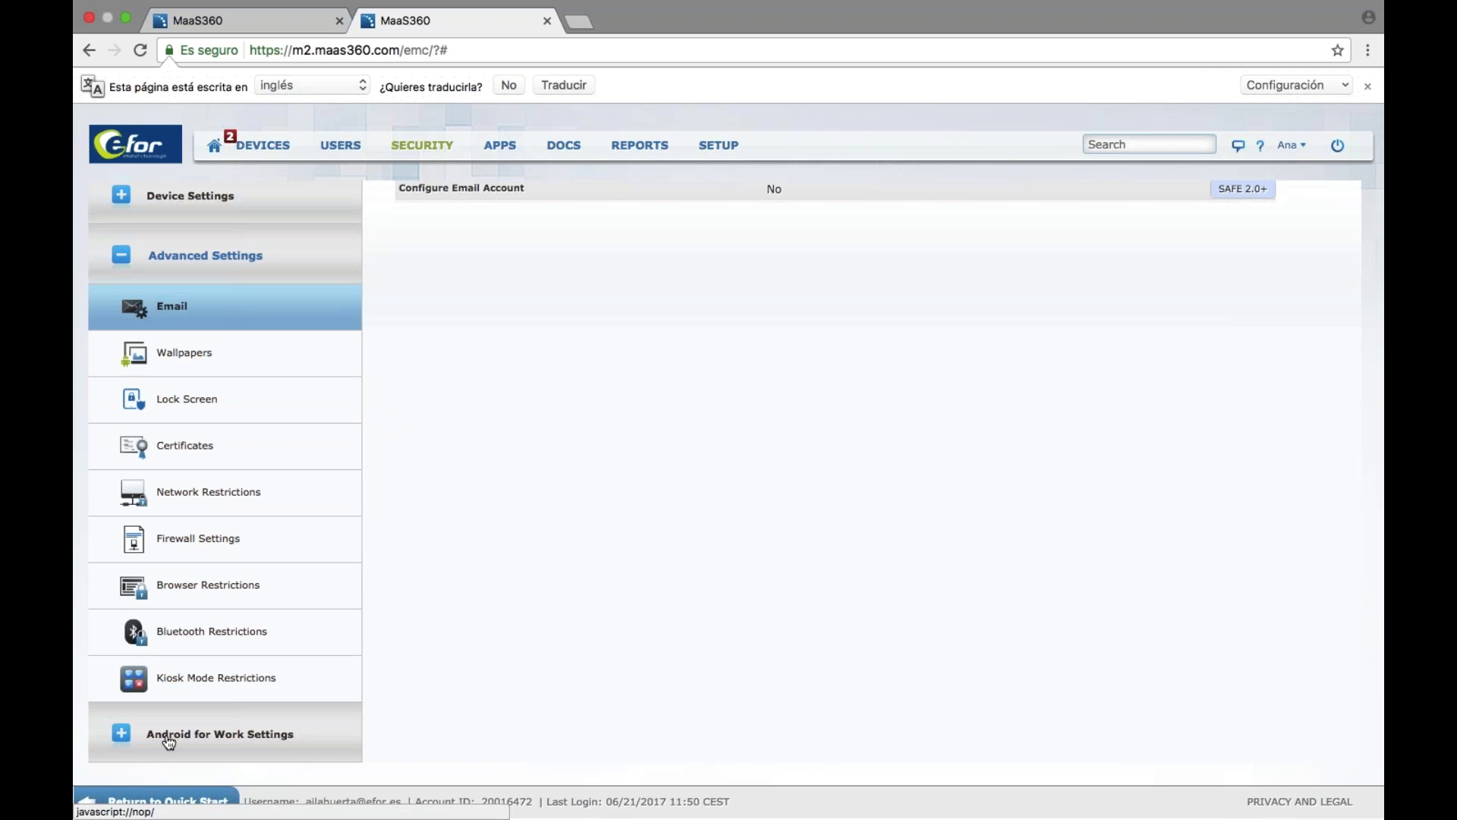
Examine the Restrictions under Android for Work Settings, reading through the device features and network restrictions
{"action": "left_click", "coordinate": [144, 735]}
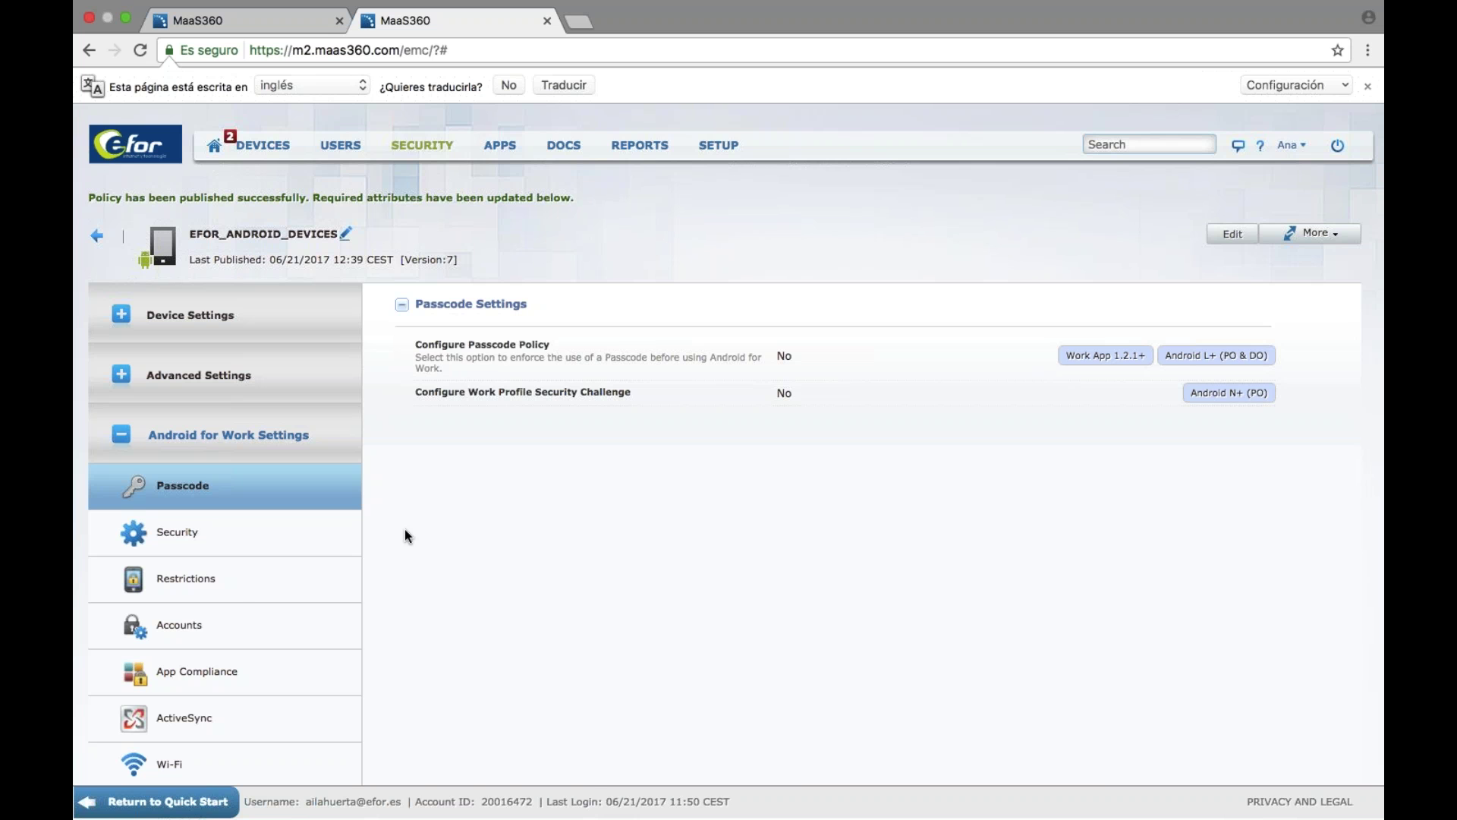
{"action": "left_click", "coordinate": [234, 588]}
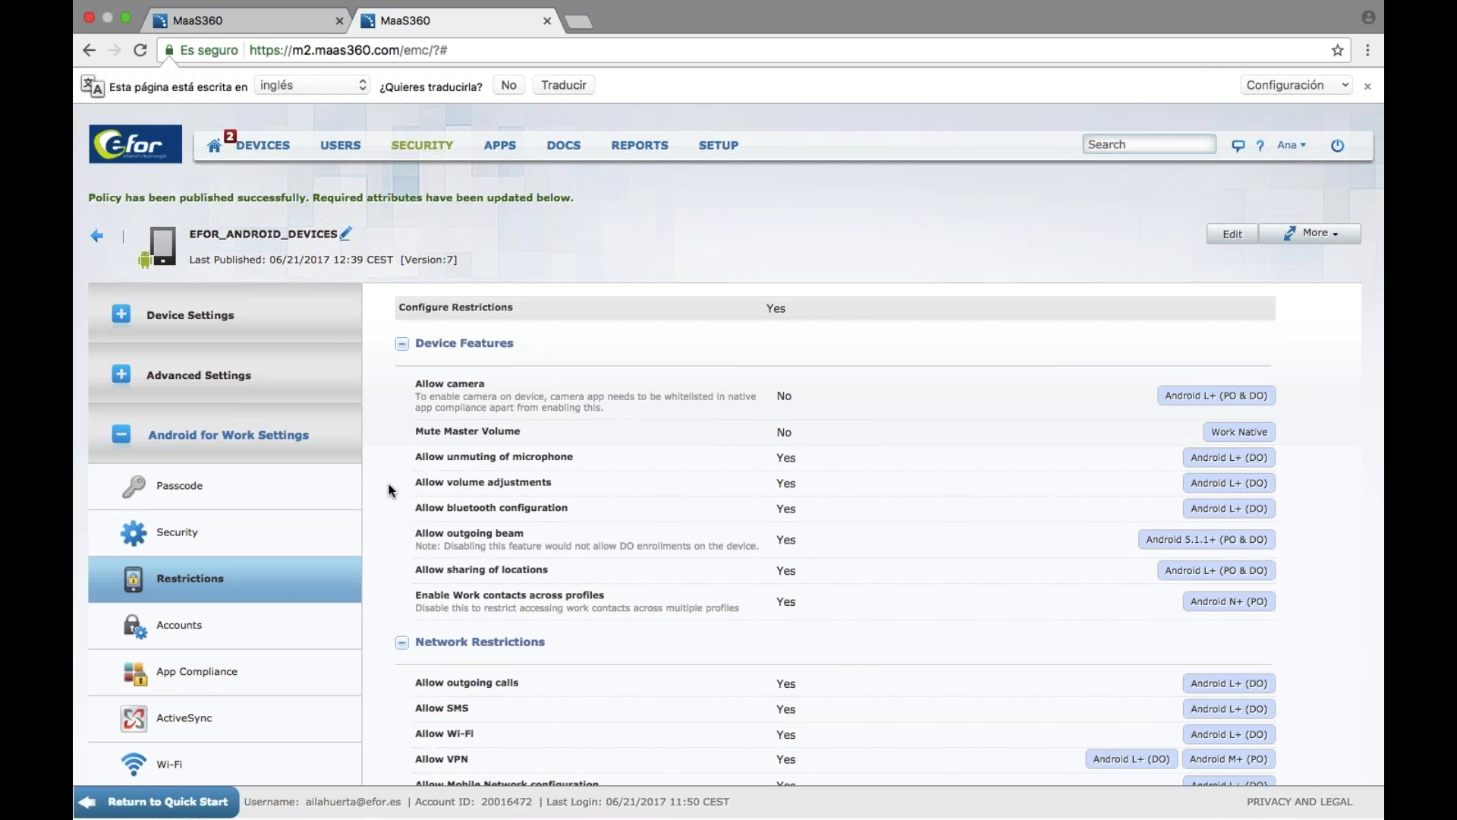
{"action": "scroll", "coordinate": [389, 489], "scroll_direction": "down", "scroll_amount": 5}
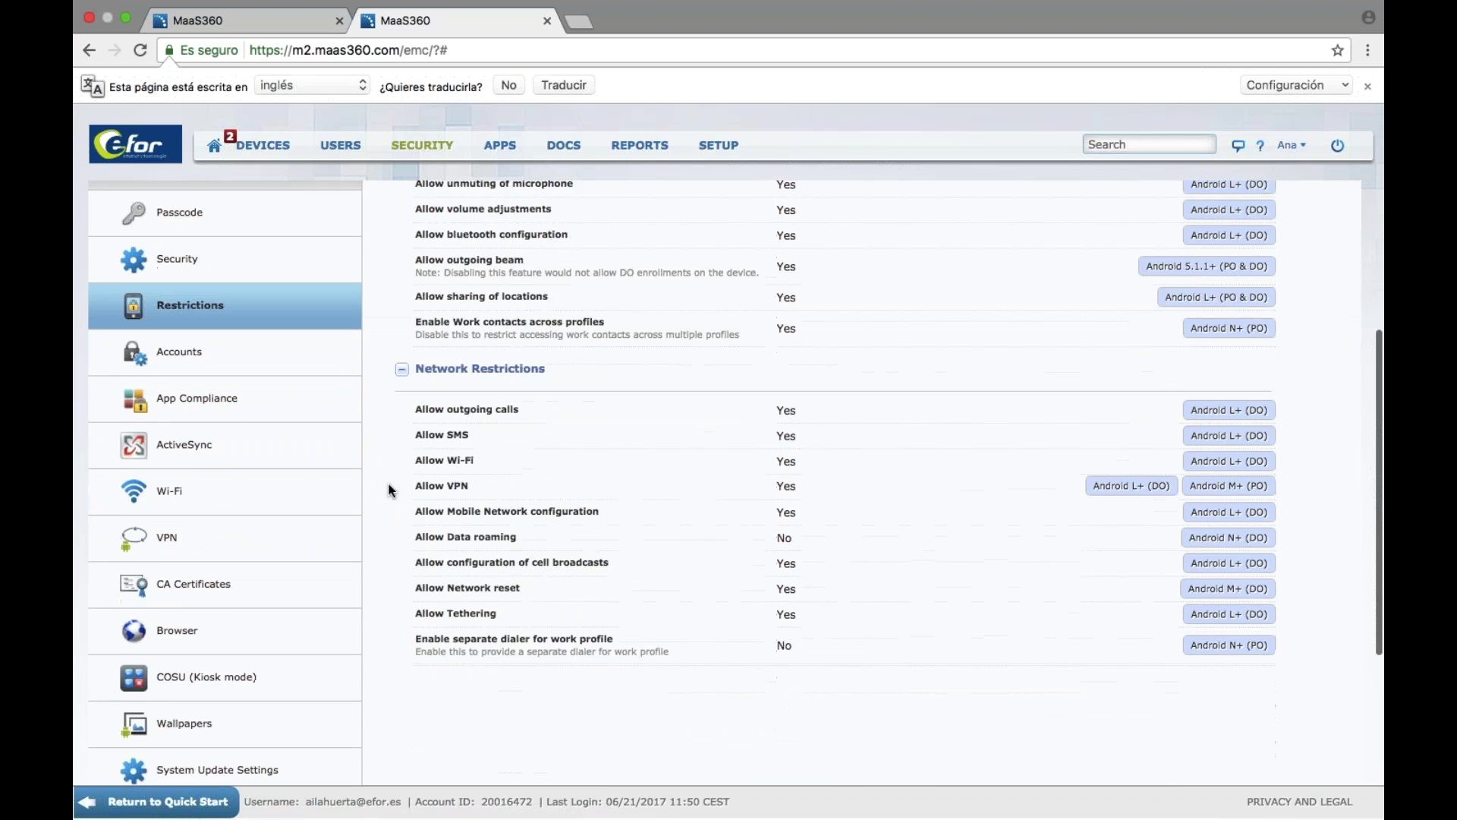
{"action": "scroll", "coordinate": [388, 489], "scroll_direction": "down", "scroll_amount": 1}
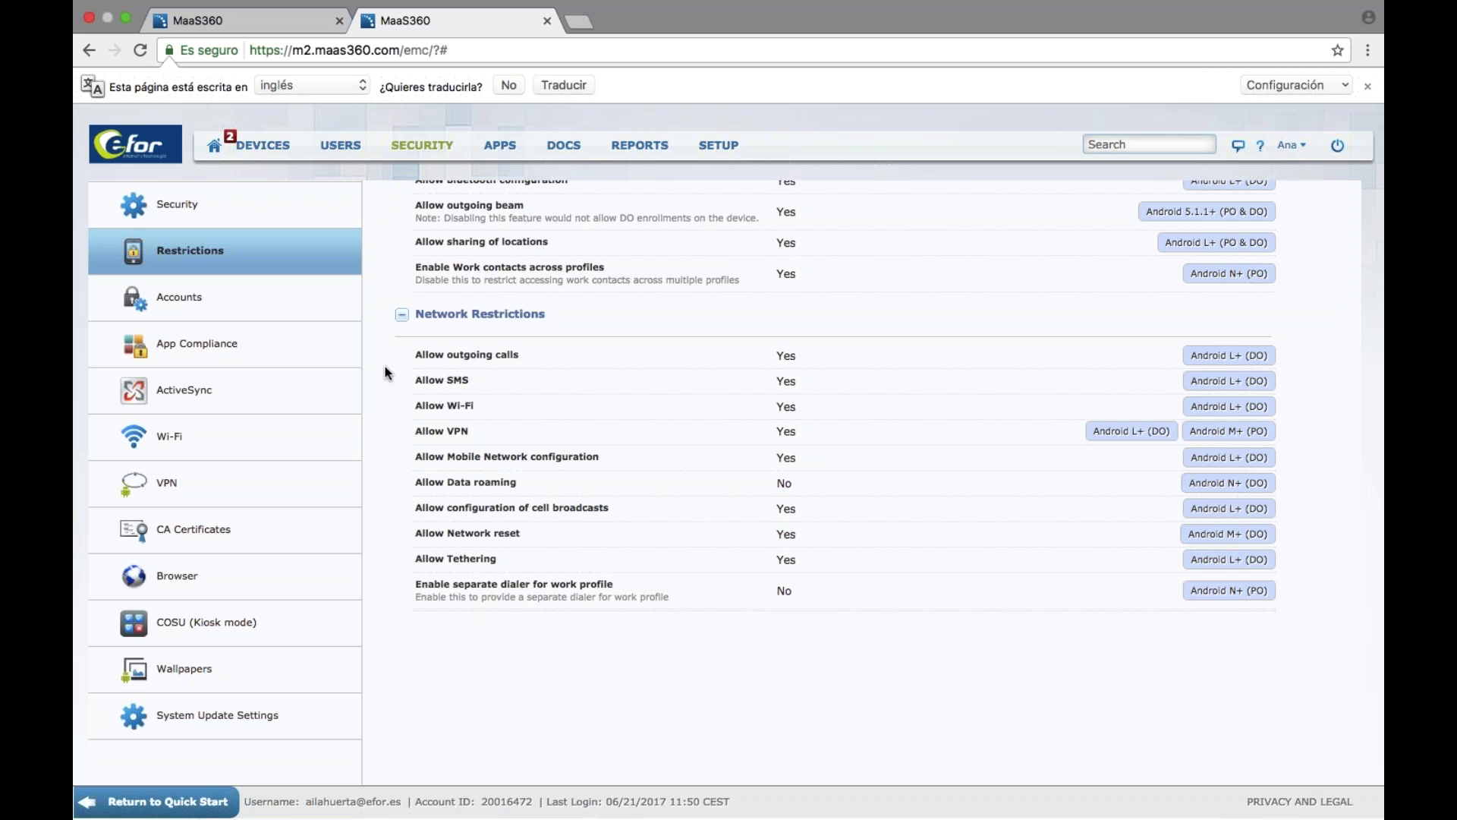
{"action": "scroll", "coordinate": [385, 365], "scroll_direction": "up", "scroll_amount": 4}
{"action": "scroll", "coordinate": [385, 365], "scroll_direction": "up", "scroll_amount": 1}
Return to the list of security policies and open EFOR_PERSONA_POLICY to view its WorkPlace services
{"action": "mouse_move", "coordinate": [422, 145]}
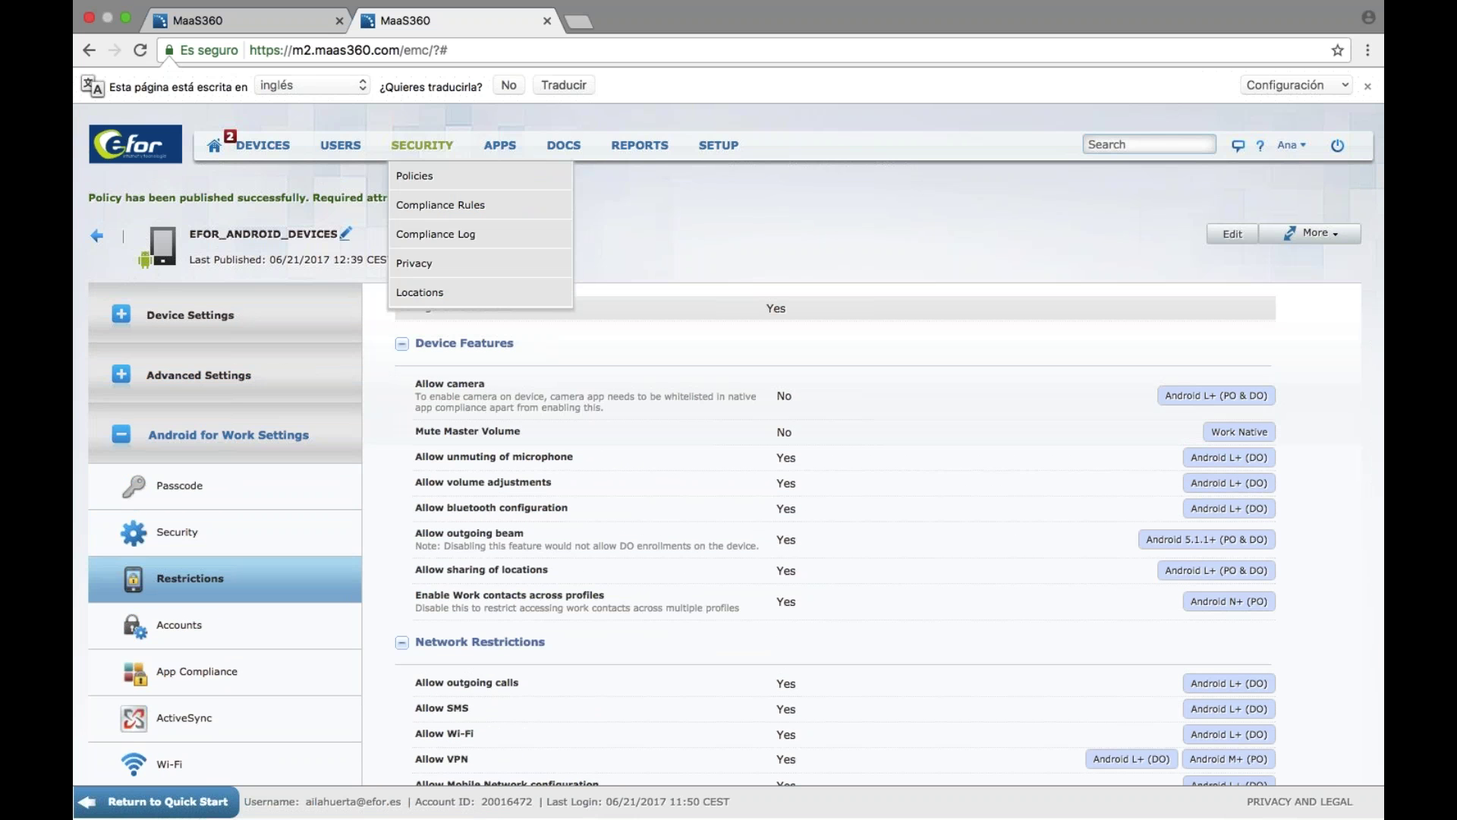
{"action": "left_click", "coordinate": [416, 176]}
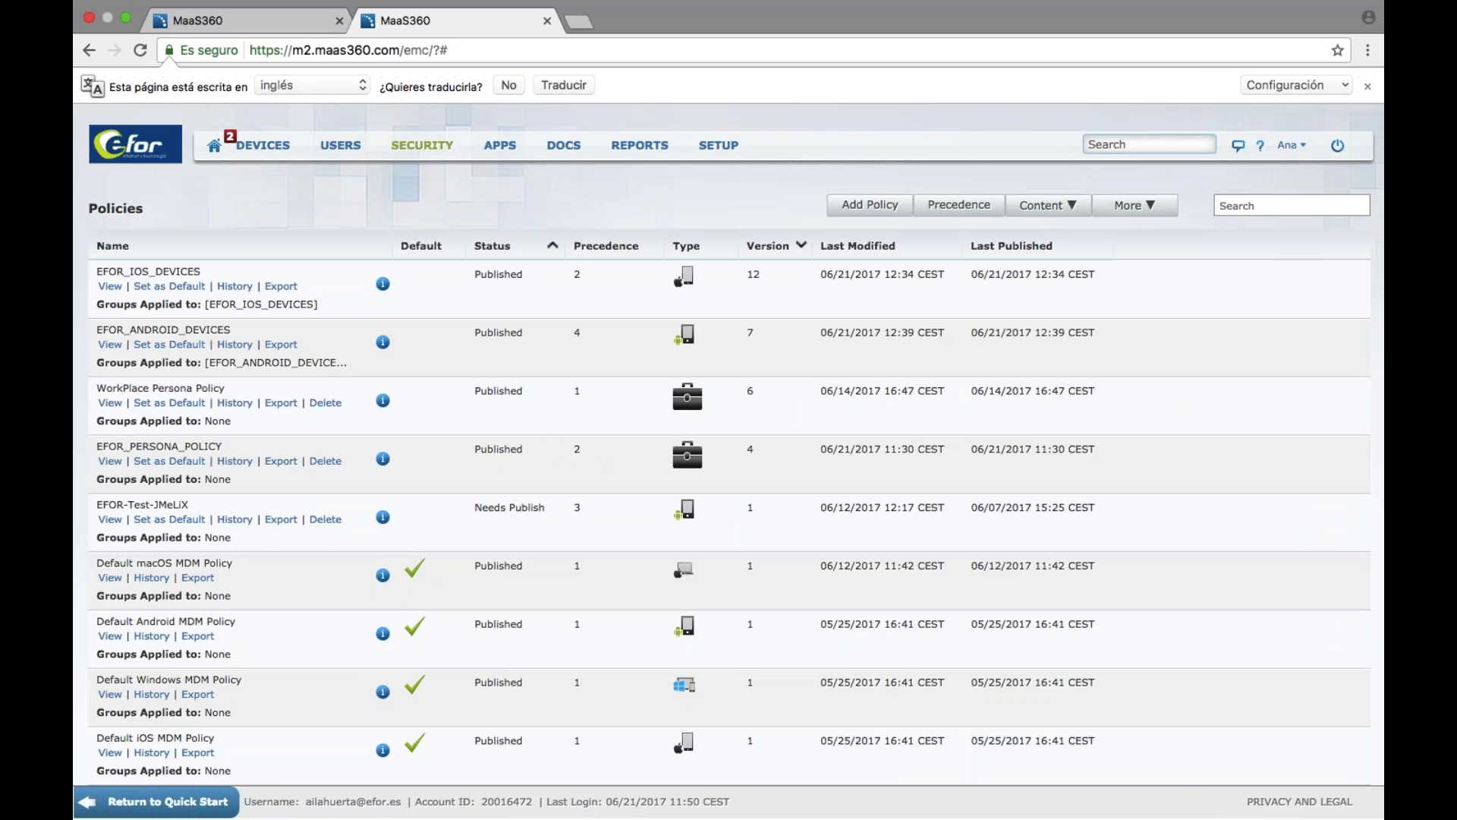
{"action": "left_click", "coordinate": [139, 311]}
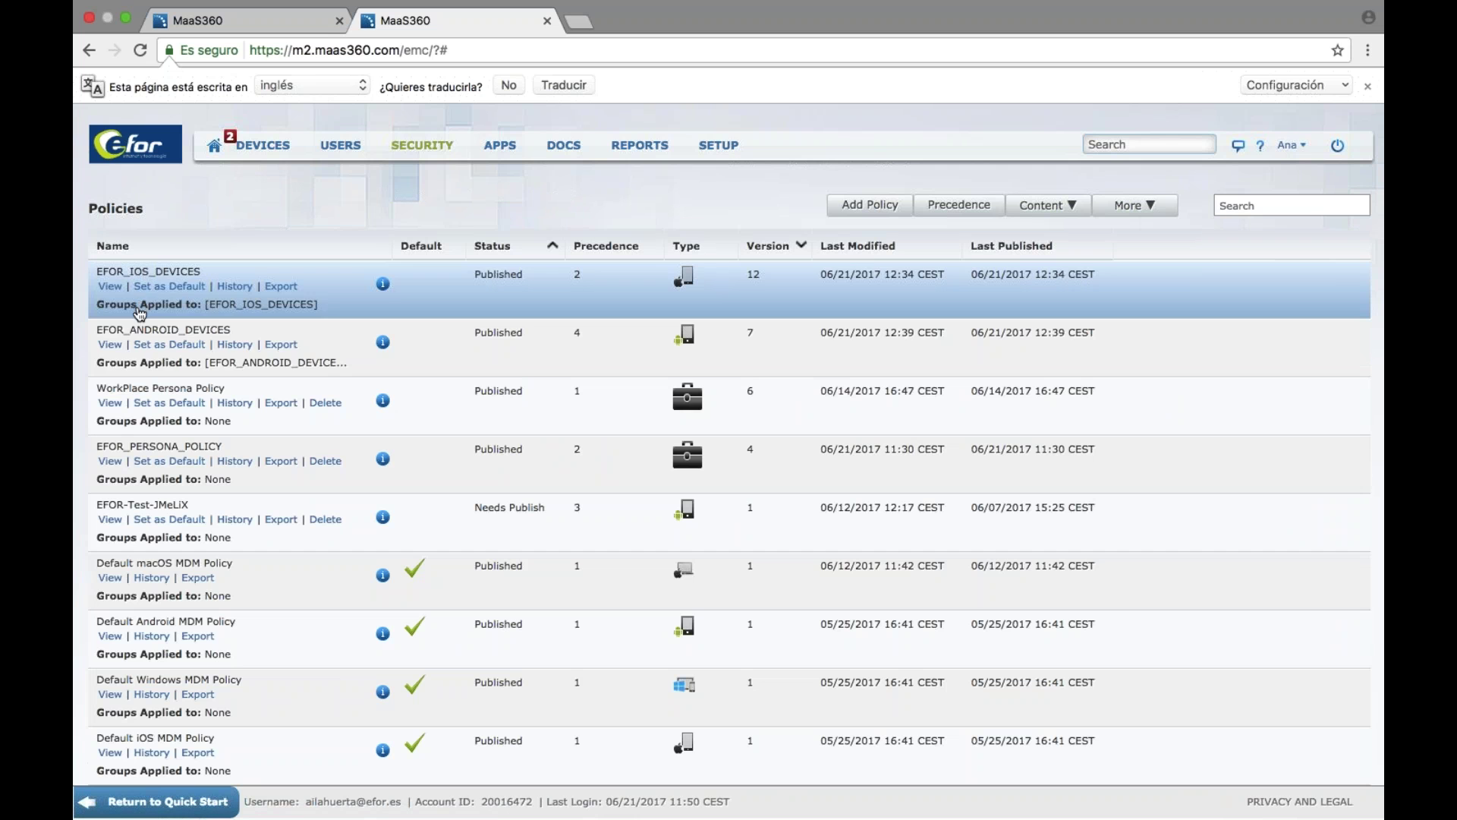
{"action": "left_click", "coordinate": [135, 336]}
{"action": "left_click", "coordinate": [164, 447]}
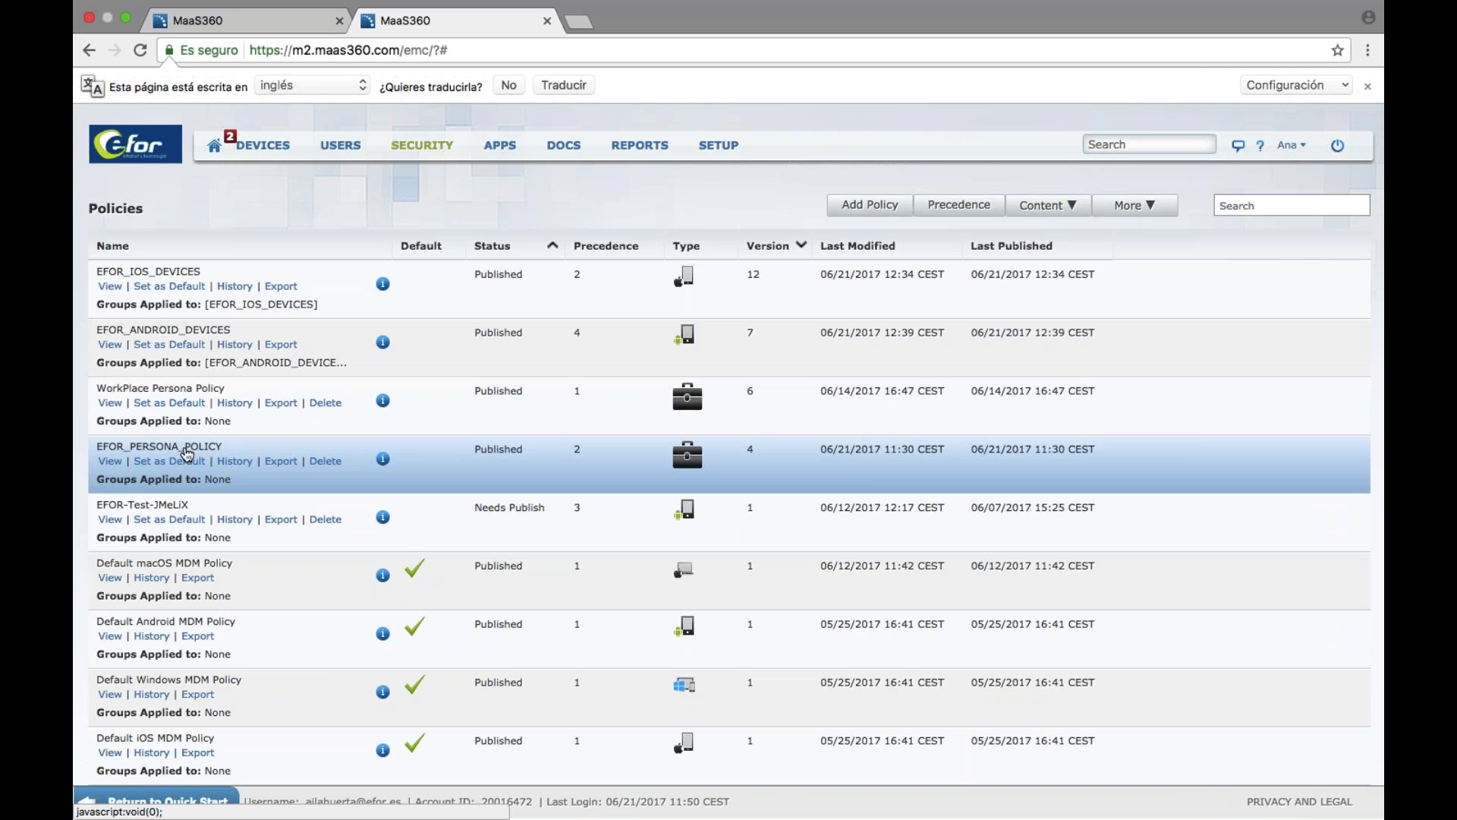
{"action": "left_click", "coordinate": [186, 450]}
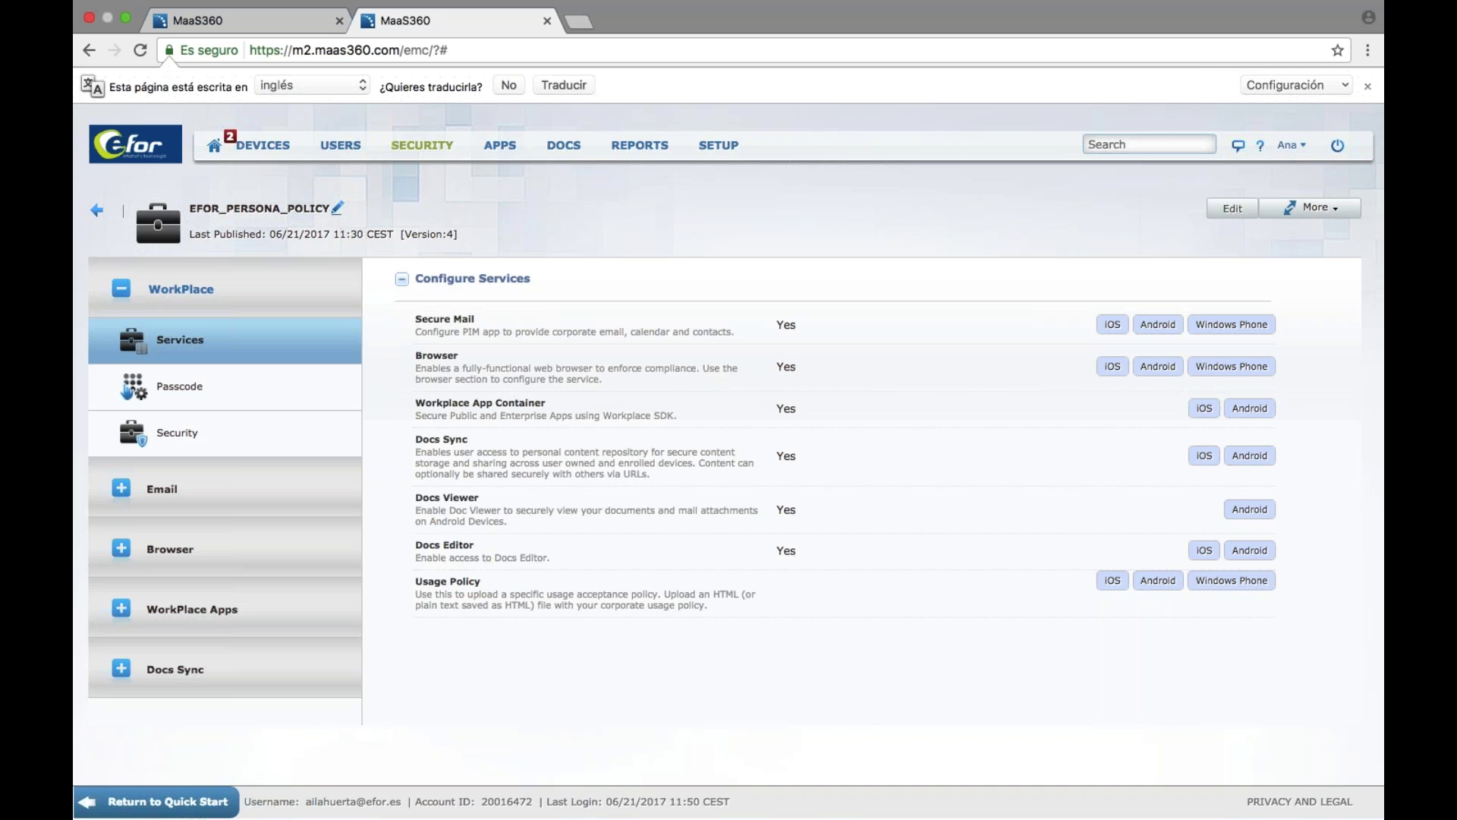
Review the persona policy's email Configuration and Security settings, and go back to the policy list
{"action": "left_click", "coordinate": [173, 497]}
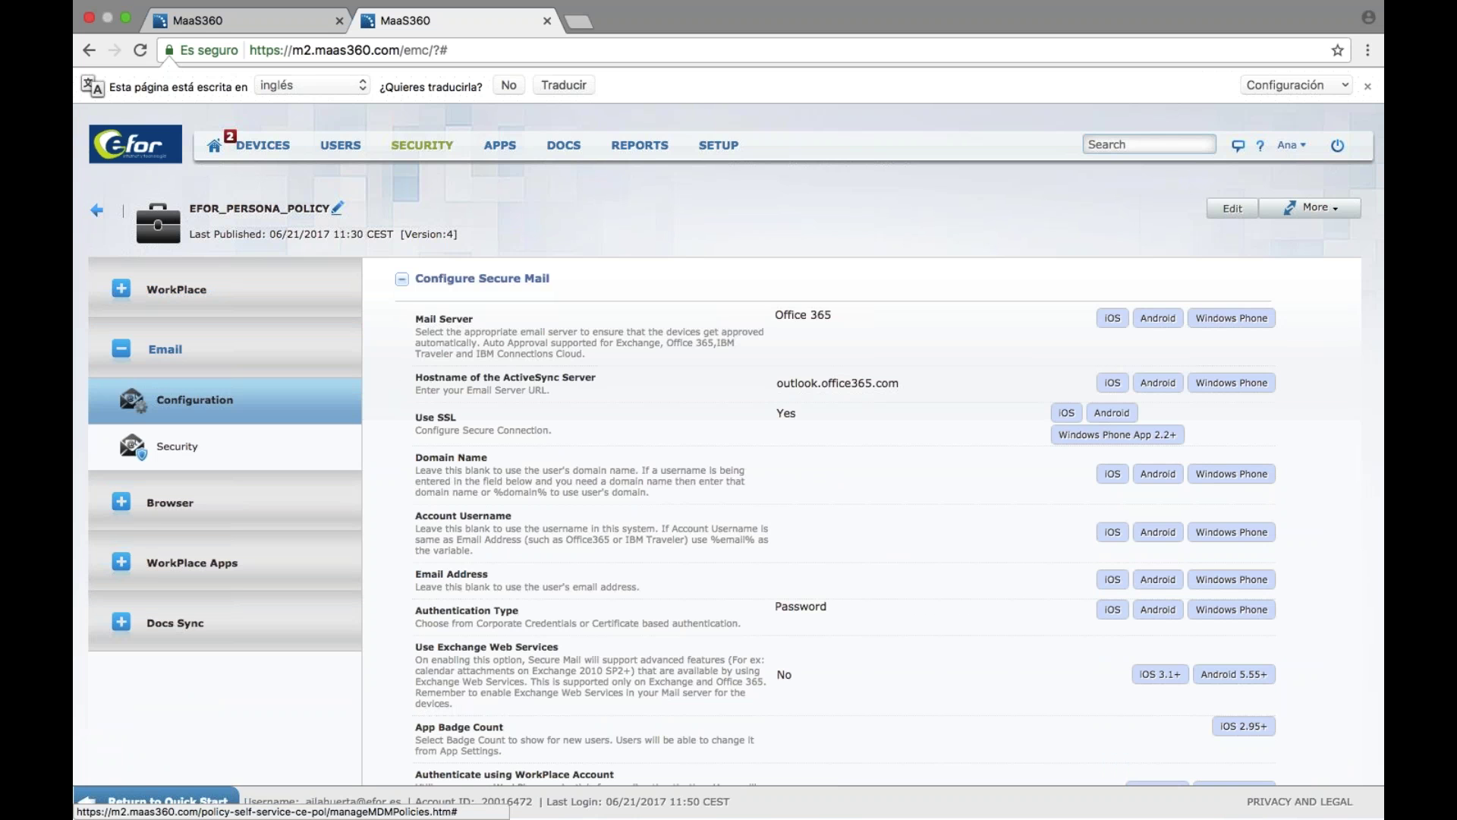
{"action": "left_click", "coordinate": [195, 451]}
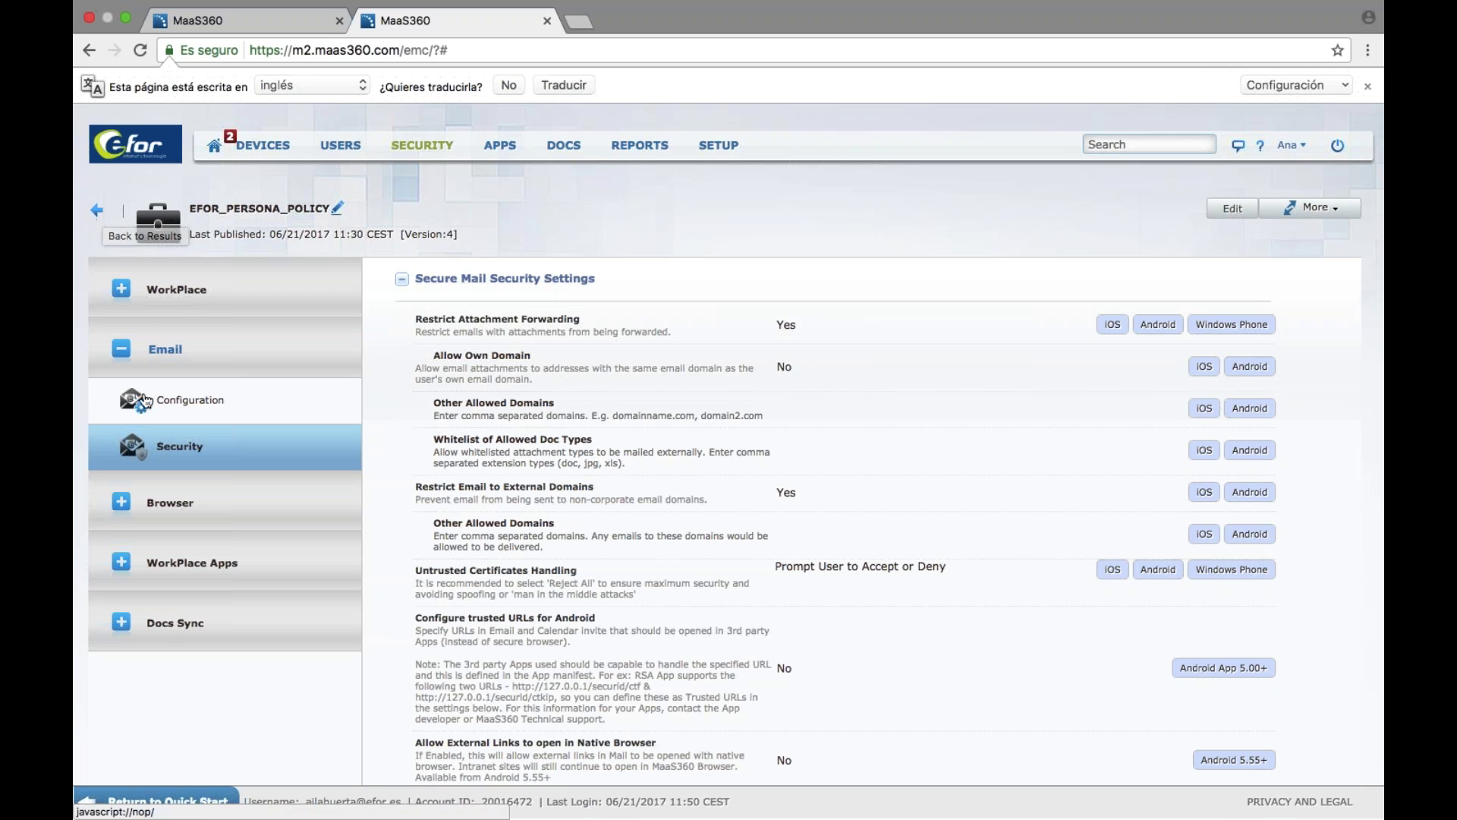
{"action": "left_click", "coordinate": [128, 153]}
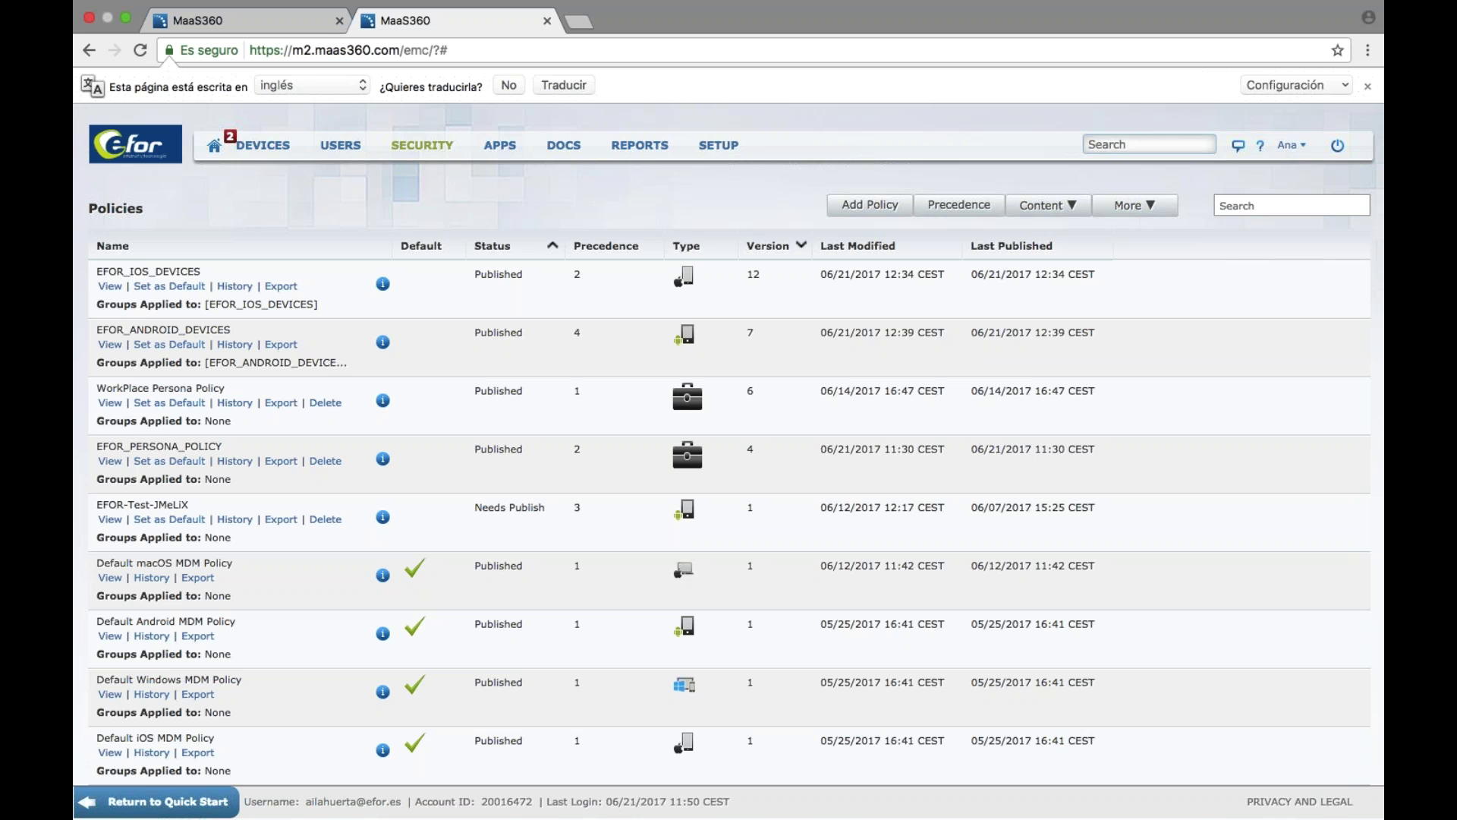
Open the EforRule compliance rule set for editing and view its Enforcement Rules
{"action": "mouse_move", "coordinate": [425, 148]}
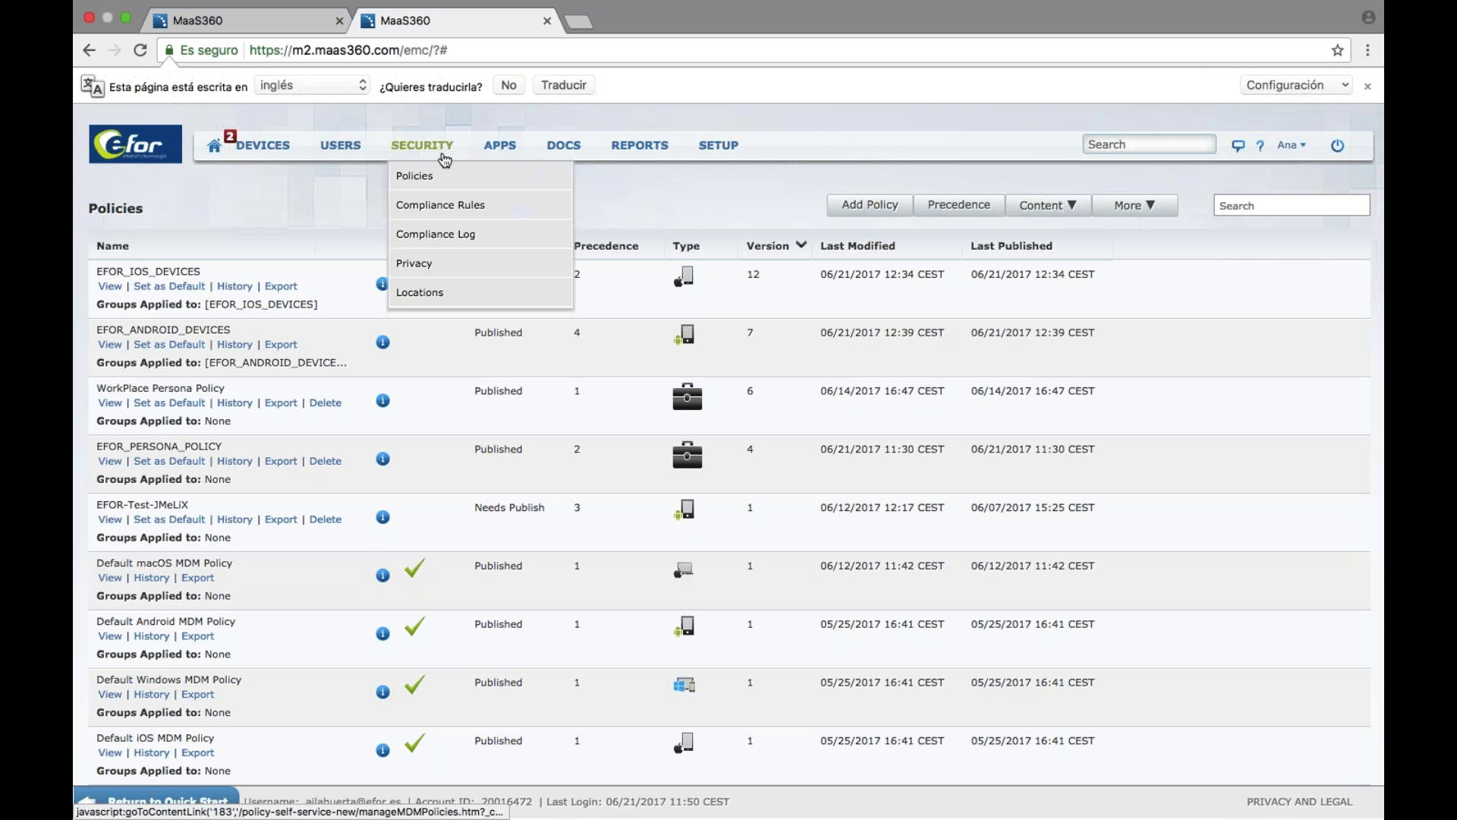
{"action": "left_click", "coordinate": [423, 212]}
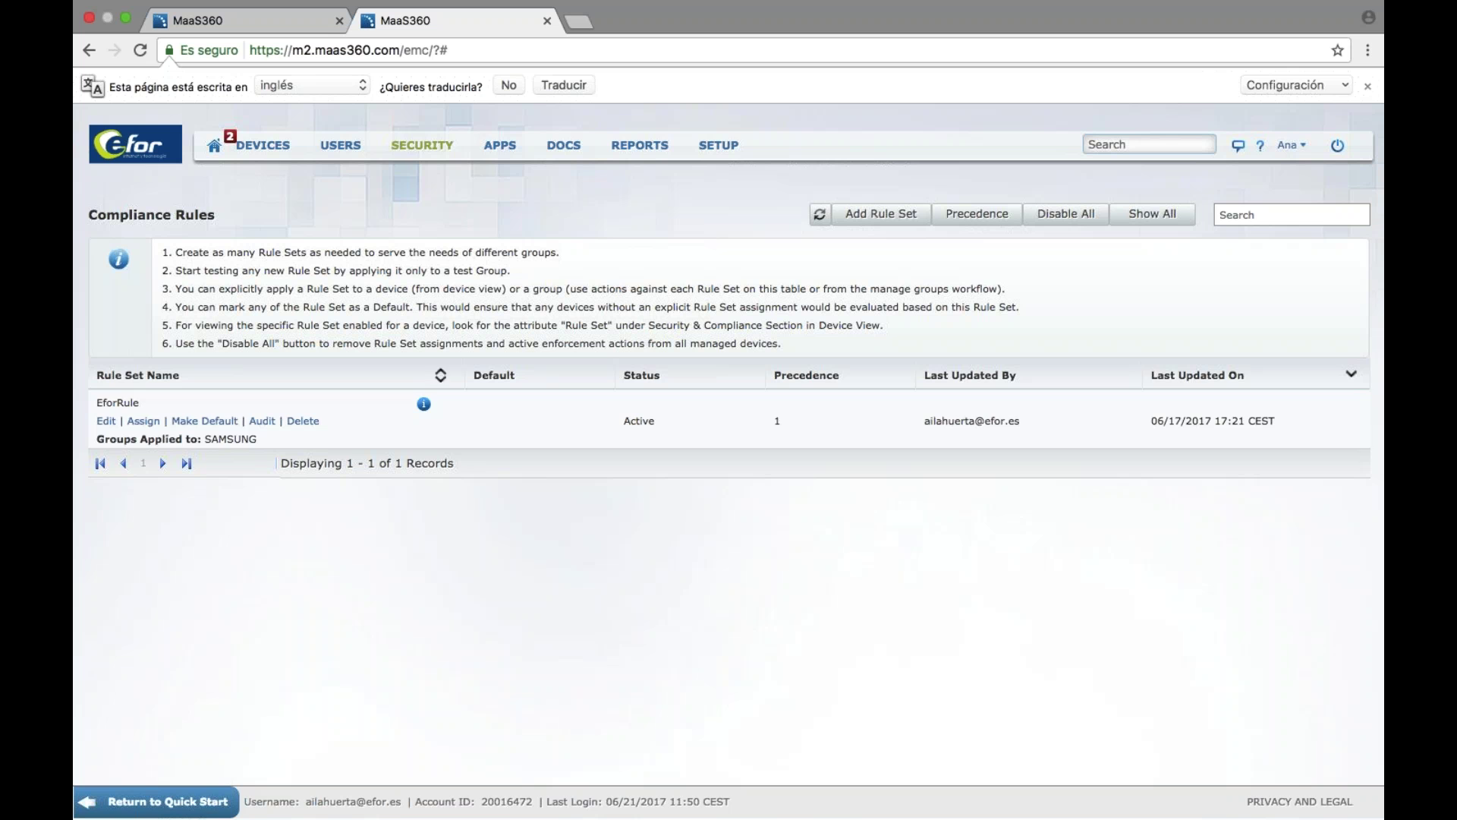
{"action": "left_click", "coordinate": [106, 423]}
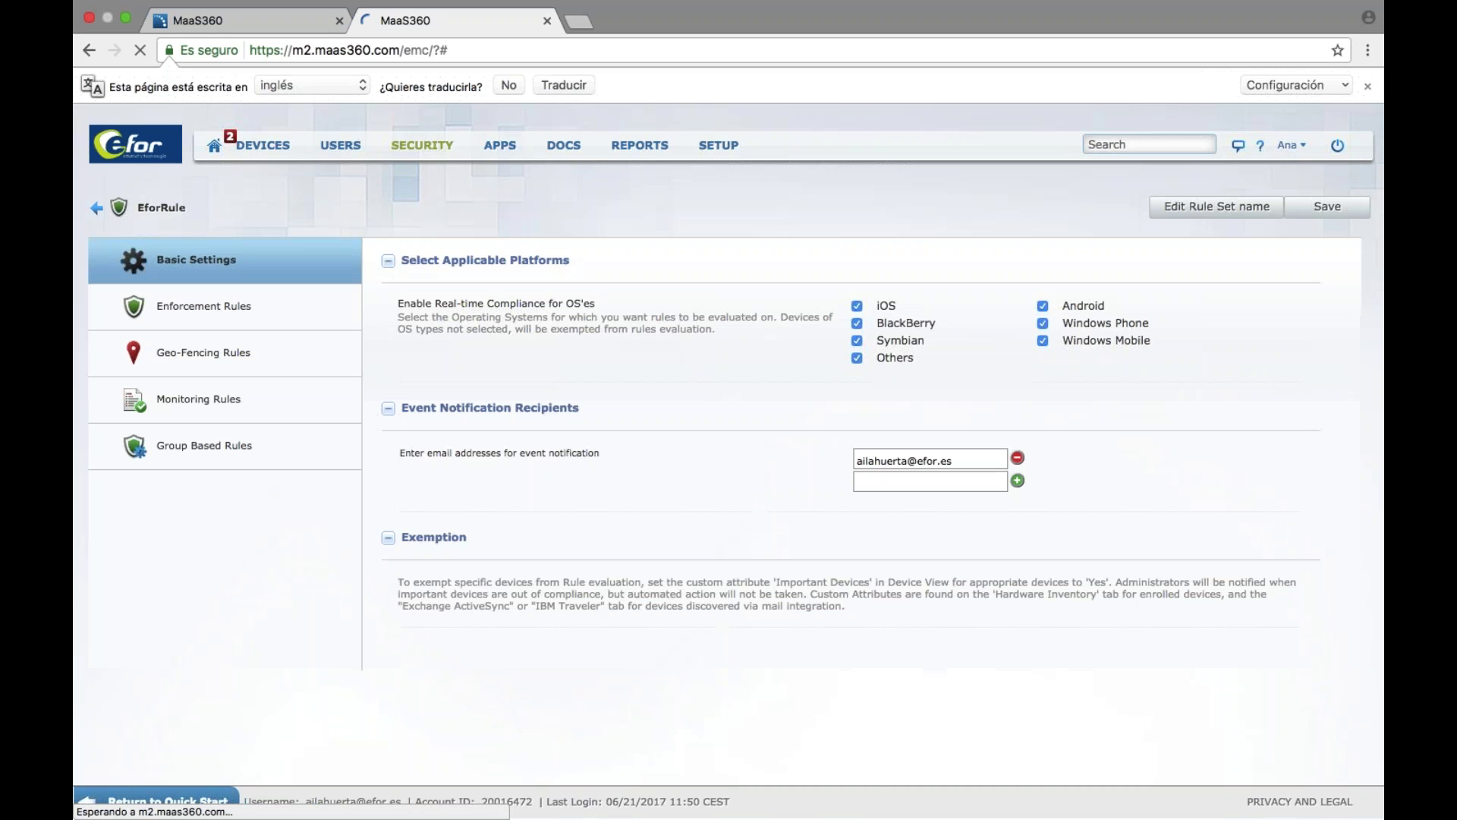
{"action": "left_click", "coordinate": [255, 322]}
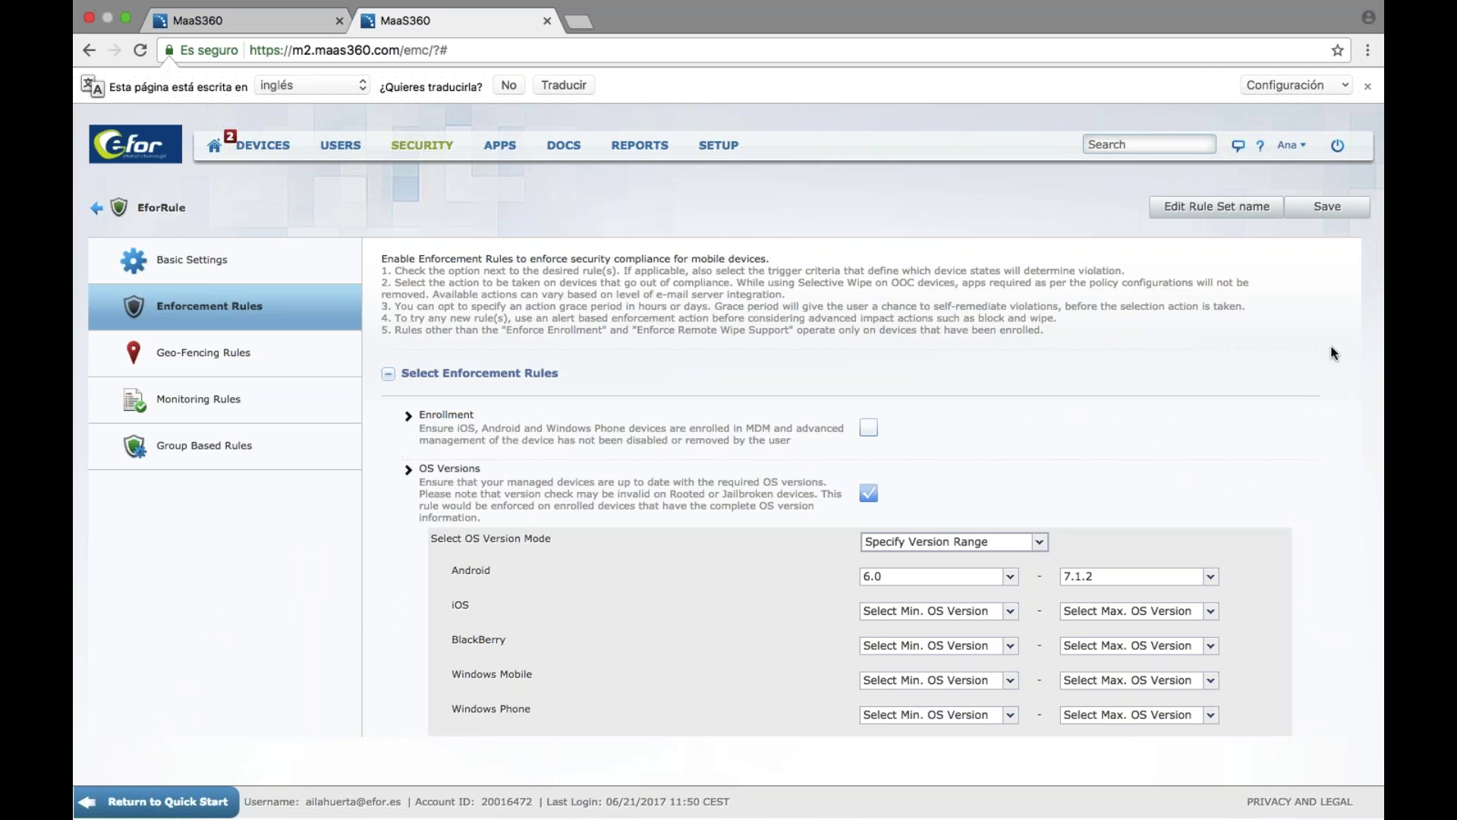
Review the OS version rule and the enforcement actions offered for jailbroken and rooted devices, and open the Geo-Fencing Rules
{"action": "scroll", "coordinate": [1334, 353], "scroll_direction": "down", "scroll_amount": 10}
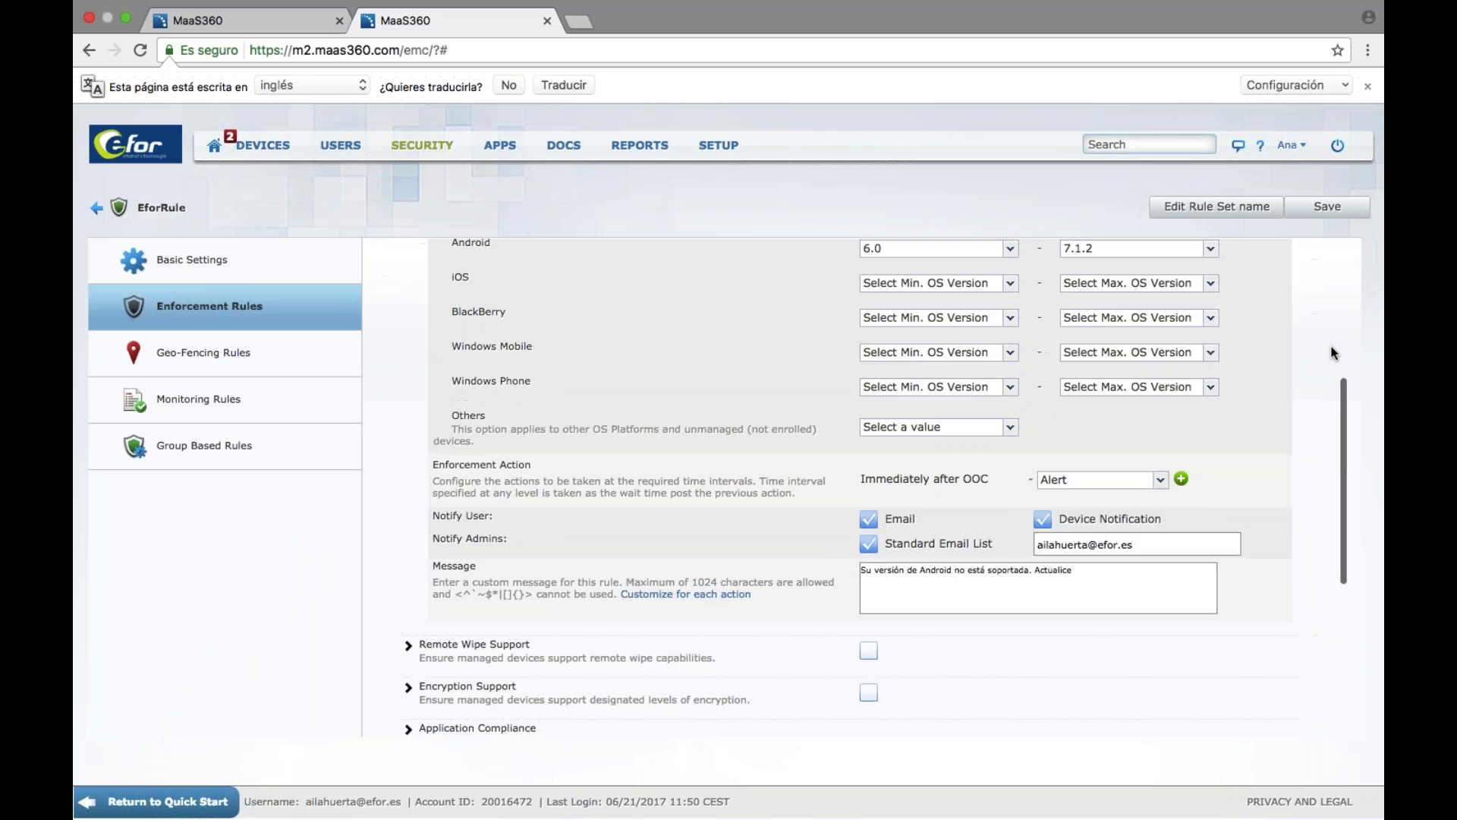
{"action": "scroll", "coordinate": [1333, 353], "scroll_direction": "down", "scroll_amount": 1}
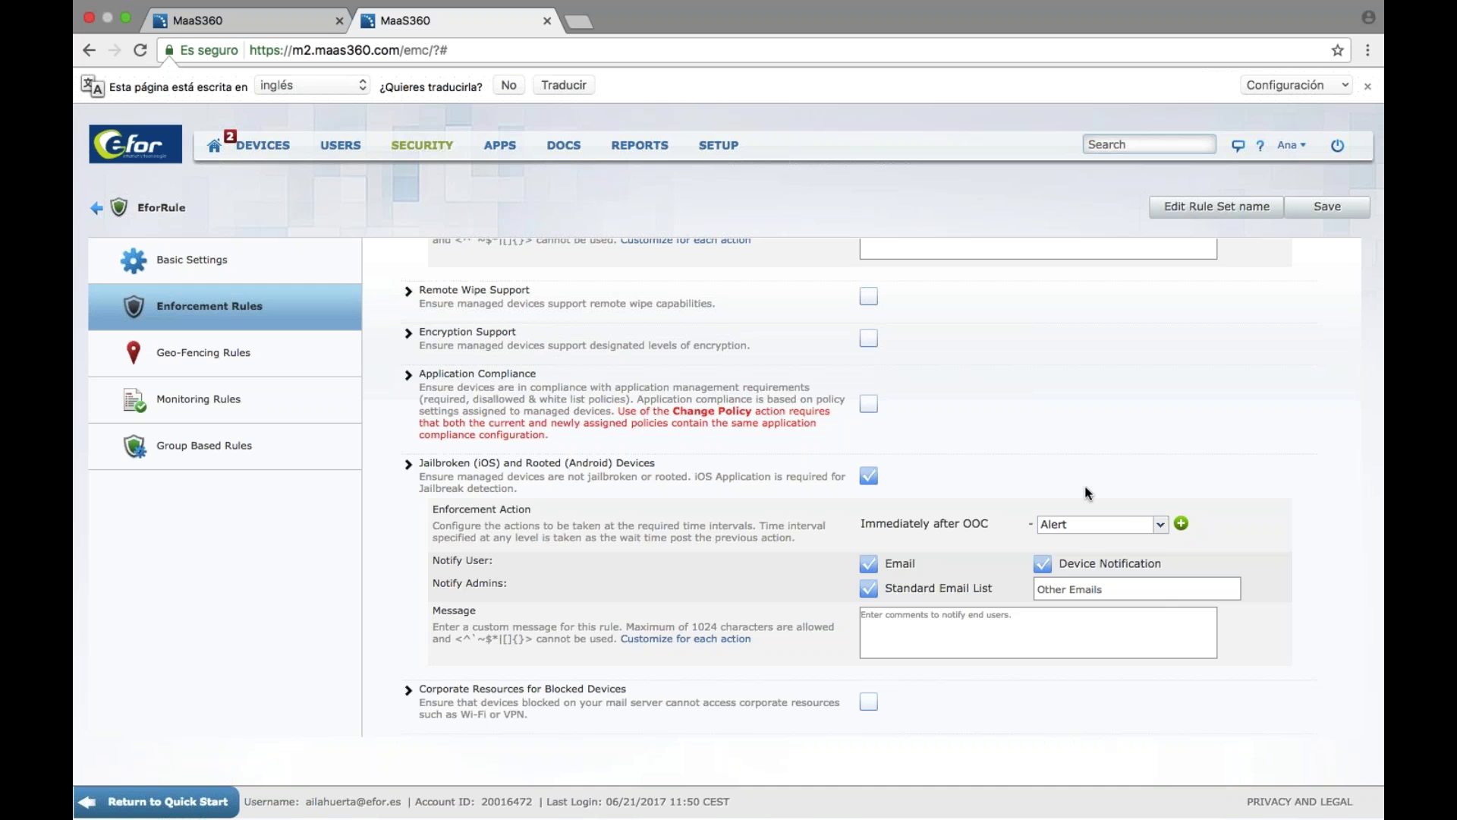
{"action": "left_click", "coordinate": [1093, 524]}
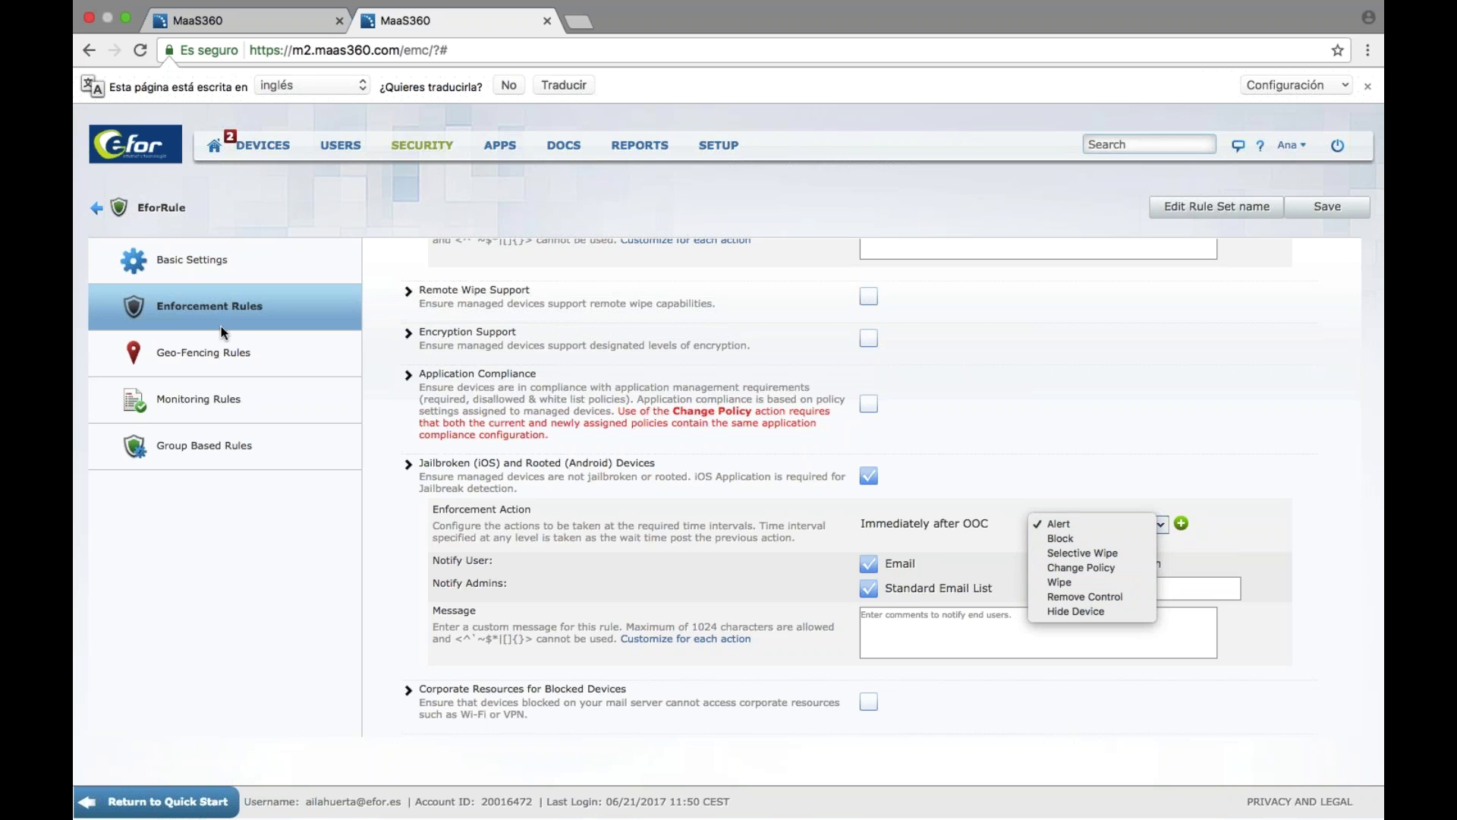
{"action": "left_click", "coordinate": [201, 362]}
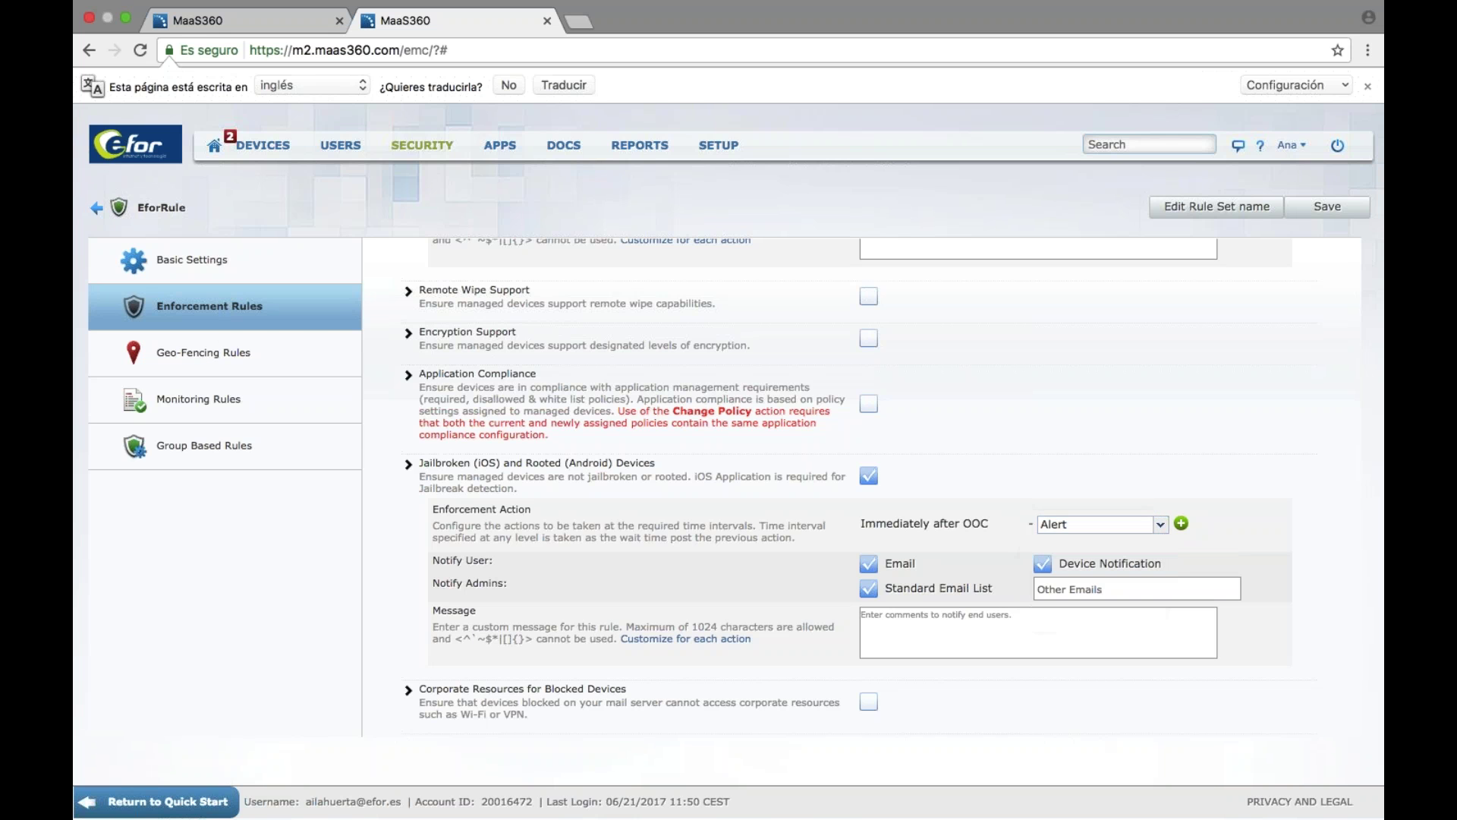
{"action": "left_click", "coordinate": [201, 362]}
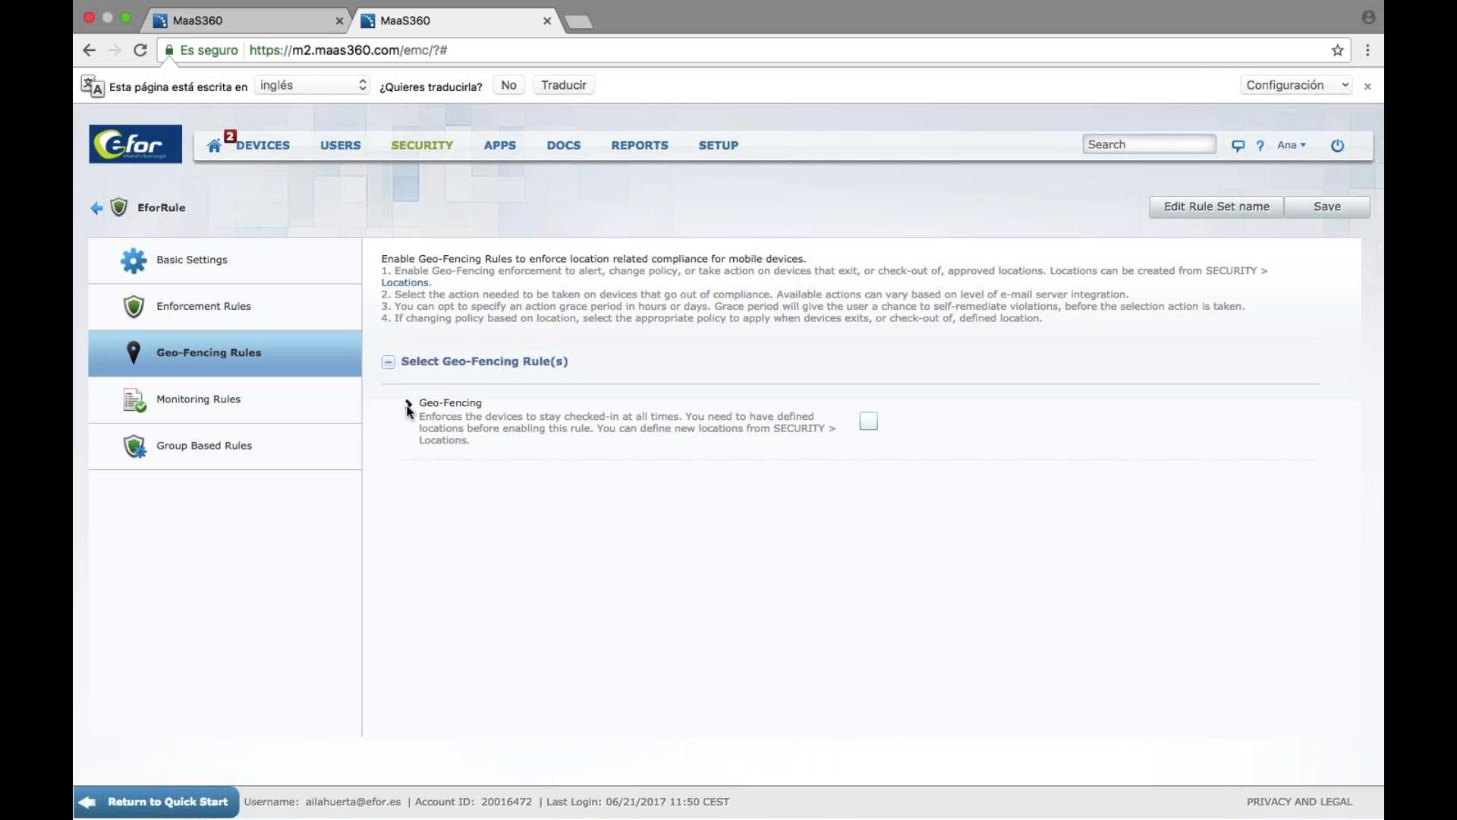
Open the app catalog and view the details of the Android MaaS360 Mail app, including its install settings and security policies
{"action": "left_click", "coordinate": [506, 148]}
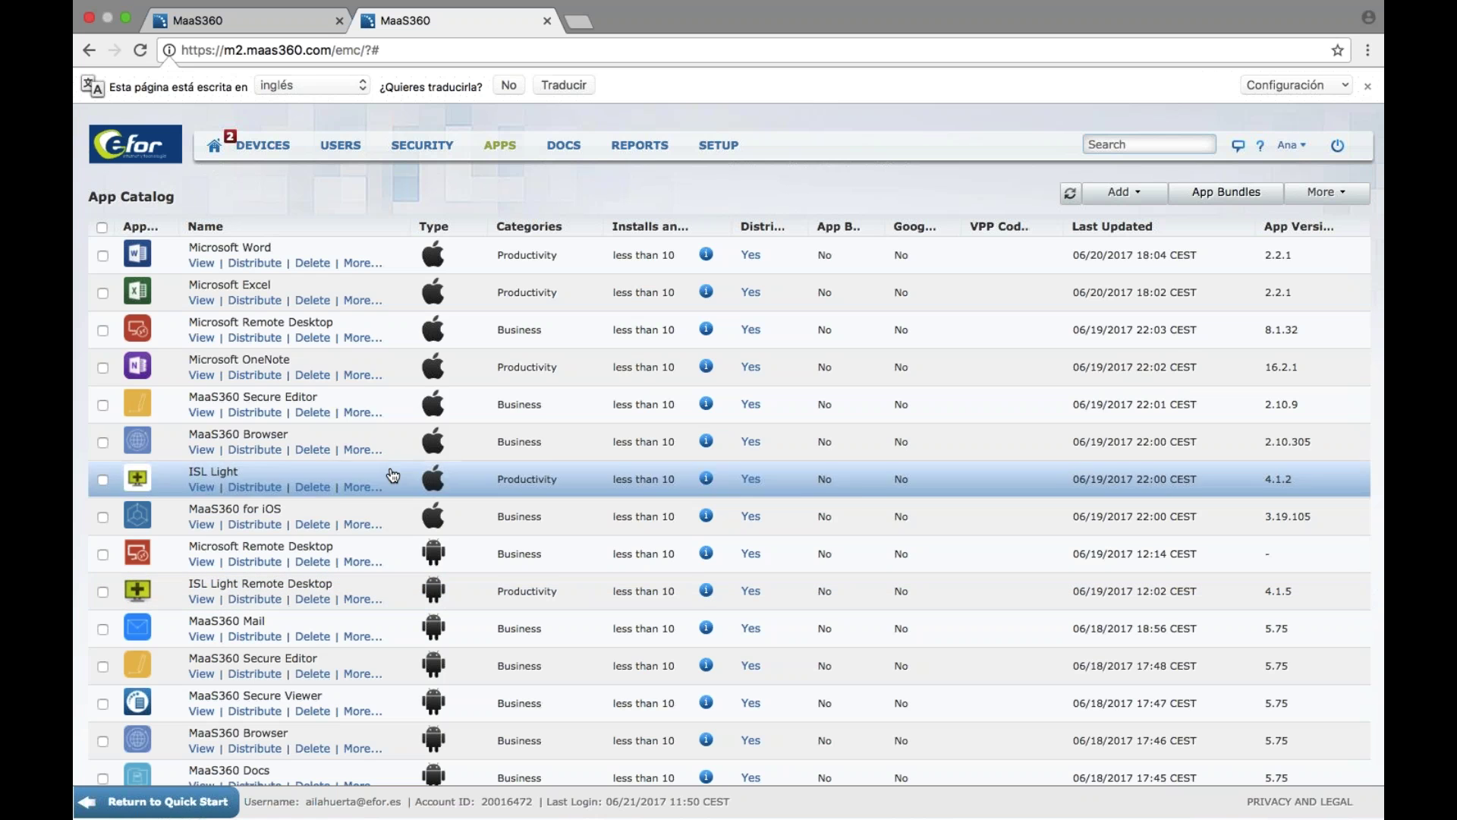
{"action": "left_click", "coordinate": [271, 334]}
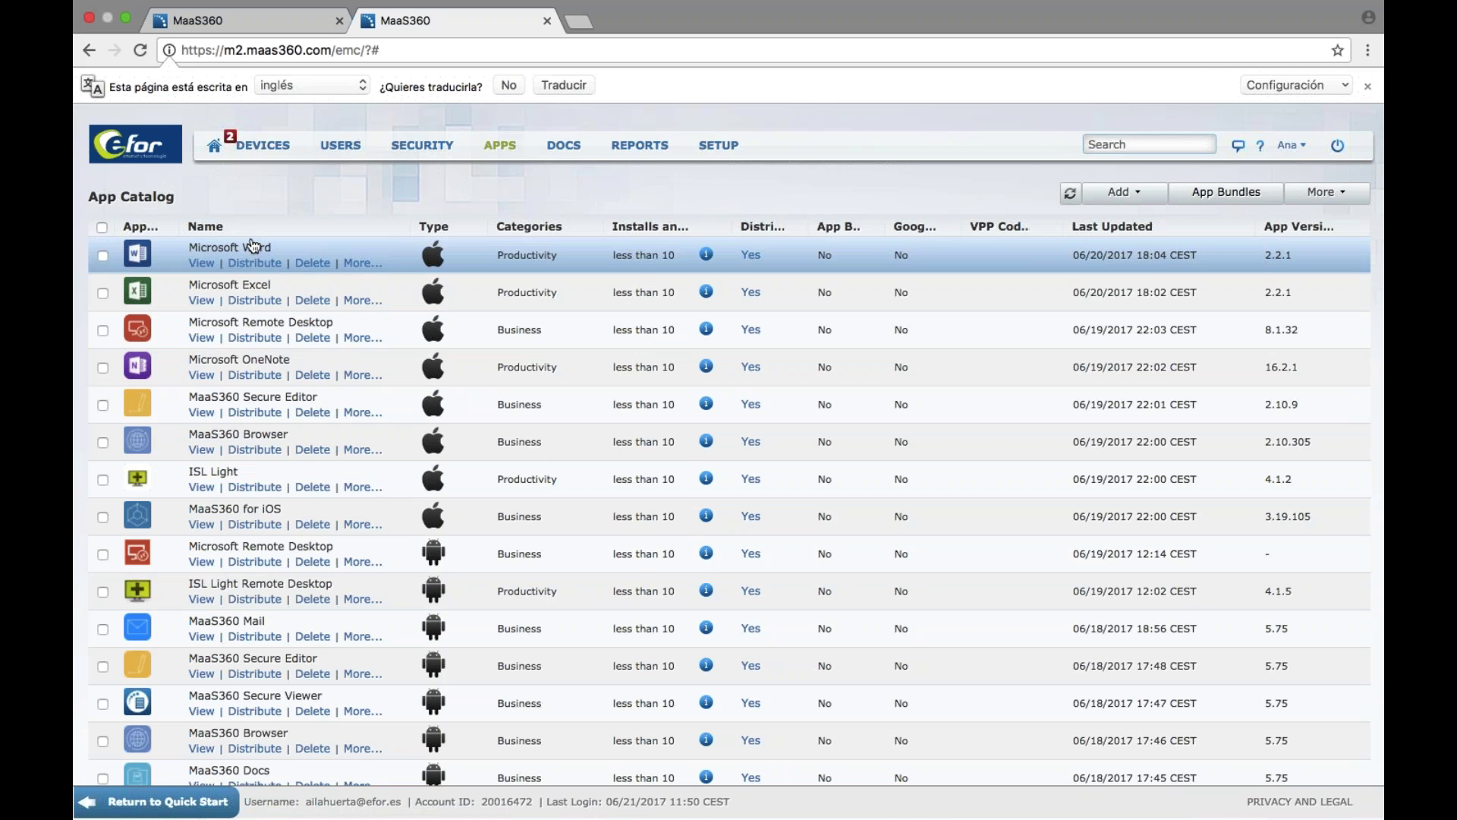
{"action": "left_click", "coordinate": [232, 627]}
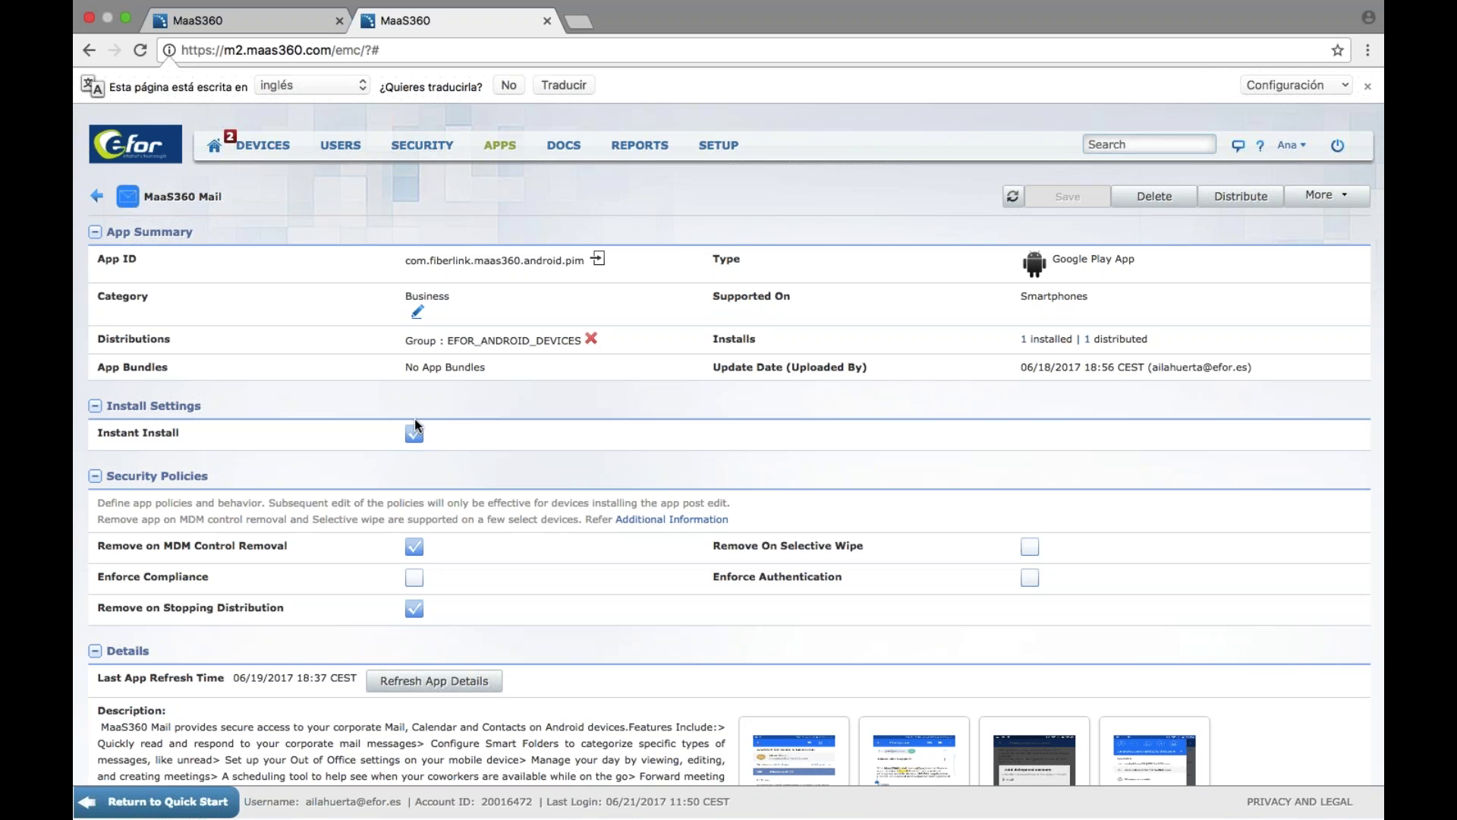
{"action": "mouse_move", "coordinate": [415, 425]}
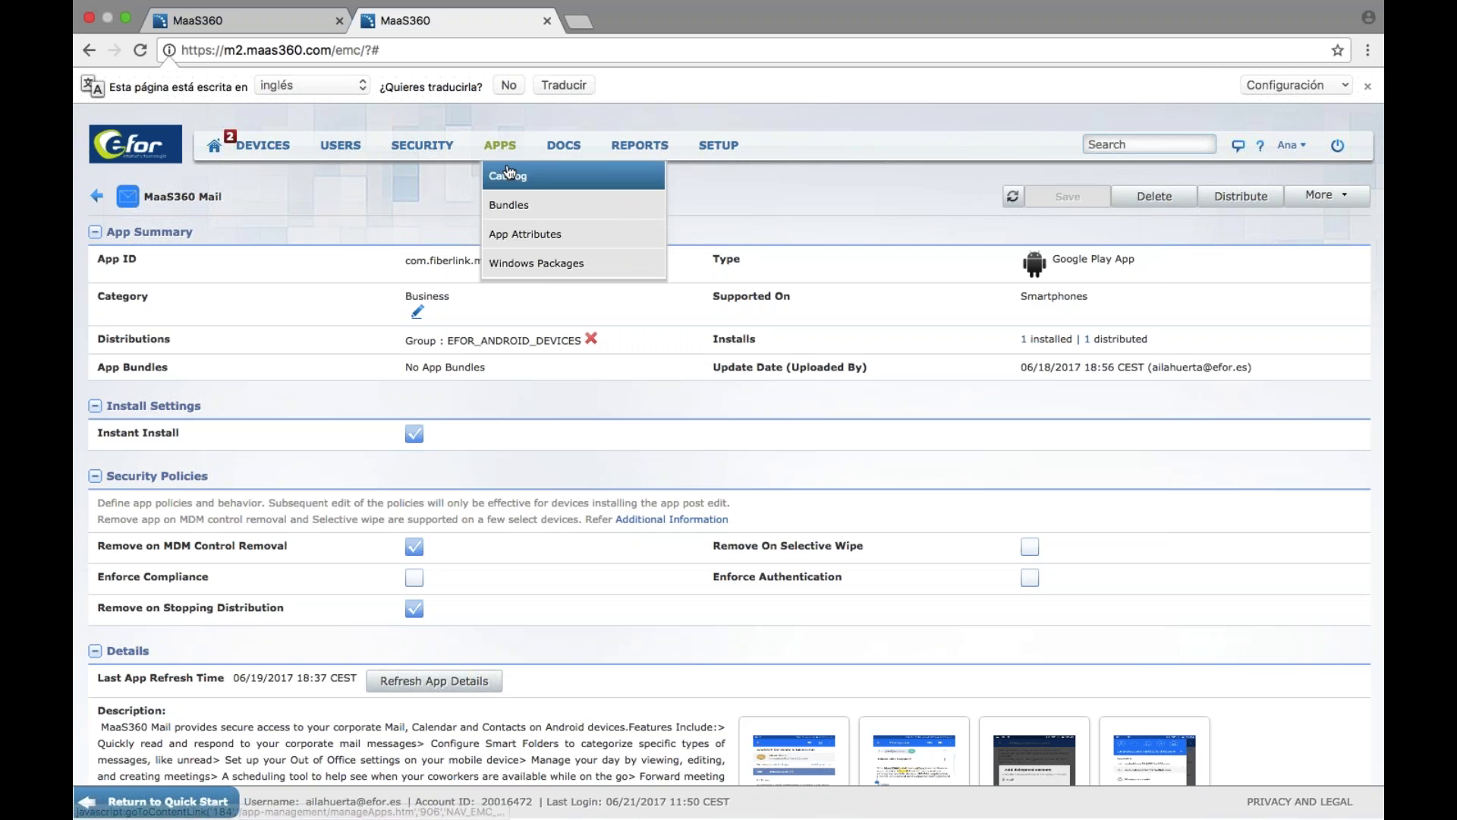
Return to the app catalog, view the iOS Microsoft Word app's distribution and security policies, and go back to the catalog
{"action": "left_click", "coordinate": [509, 176]}
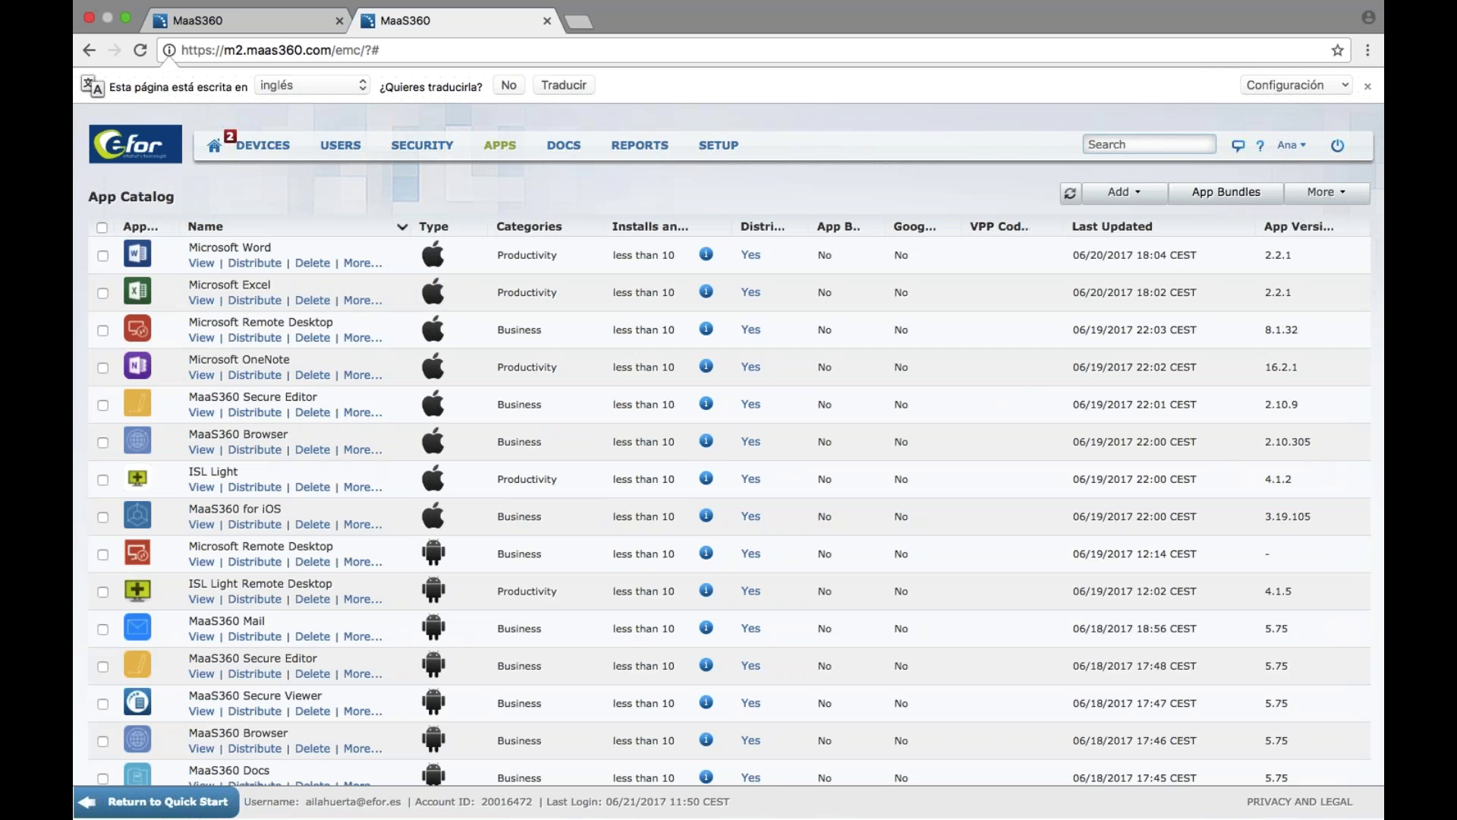
{"action": "left_click", "coordinate": [251, 249]}
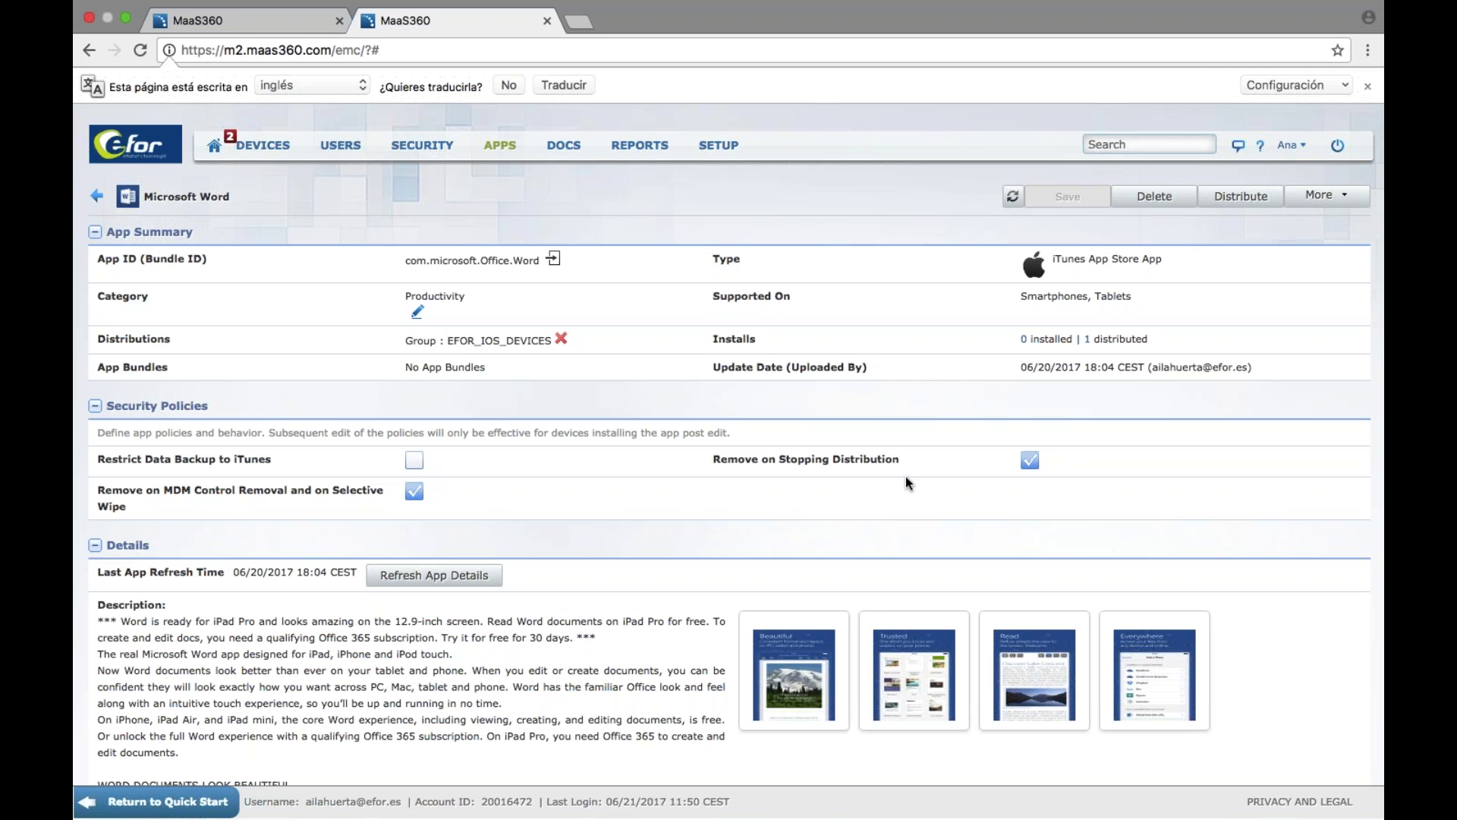
{"action": "left_click", "coordinate": [96, 196]}
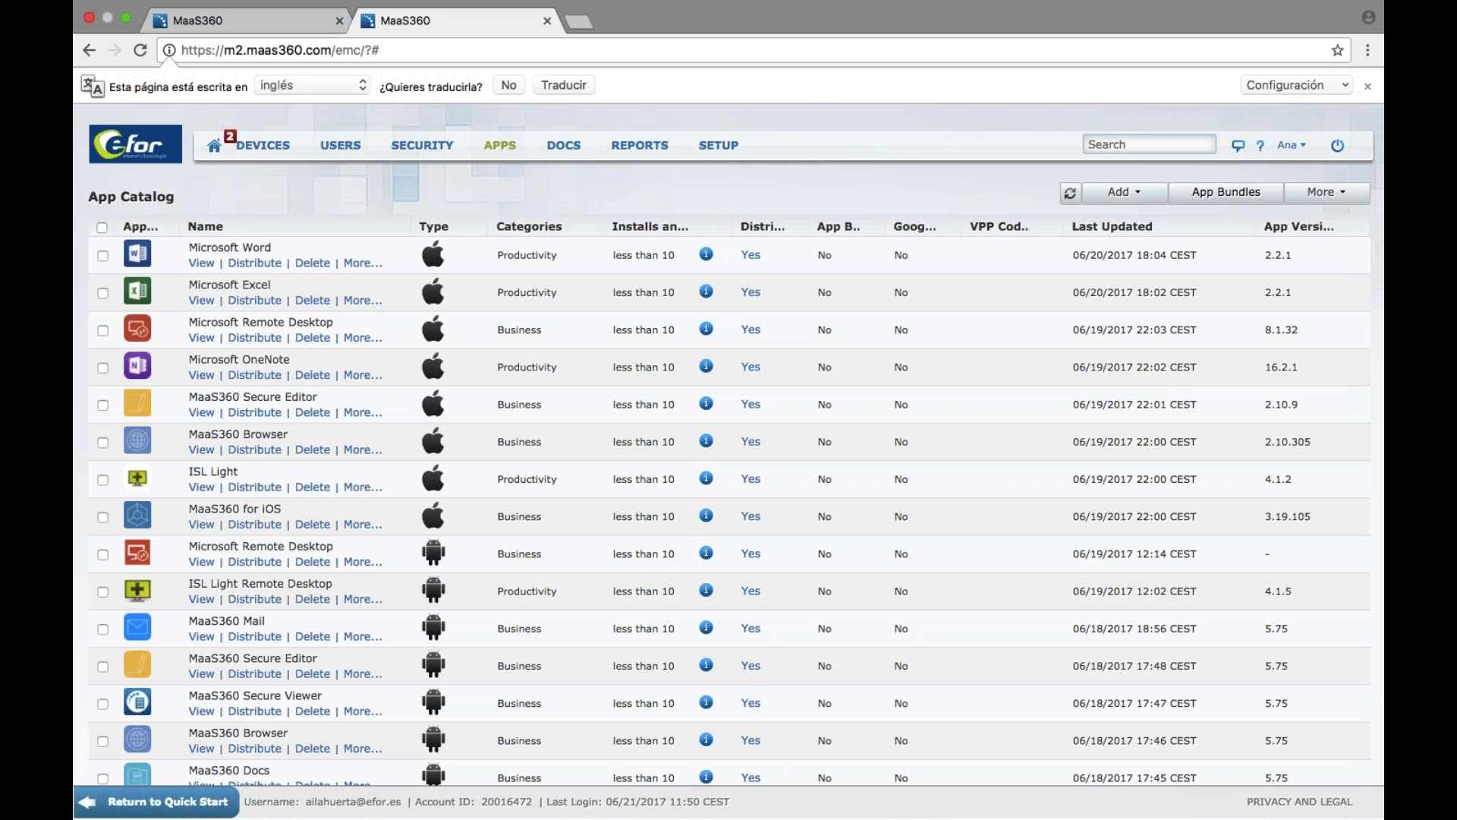
Switch to QuickTime Player and dismiss the error alert on the video recording window
{"action": "key", "text": "super+Tab"}
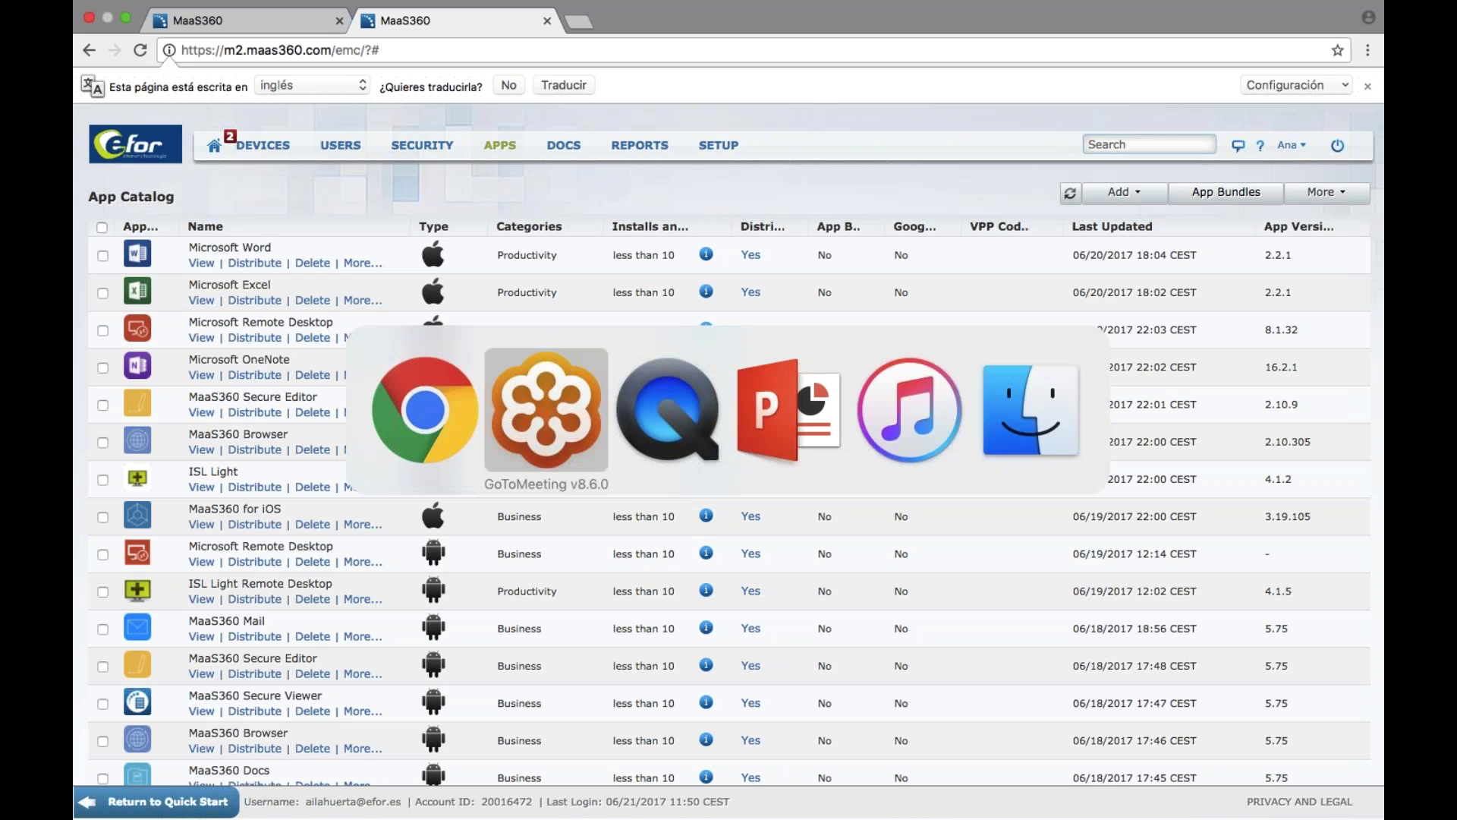
{"action": "key", "text": "super+Tab"}
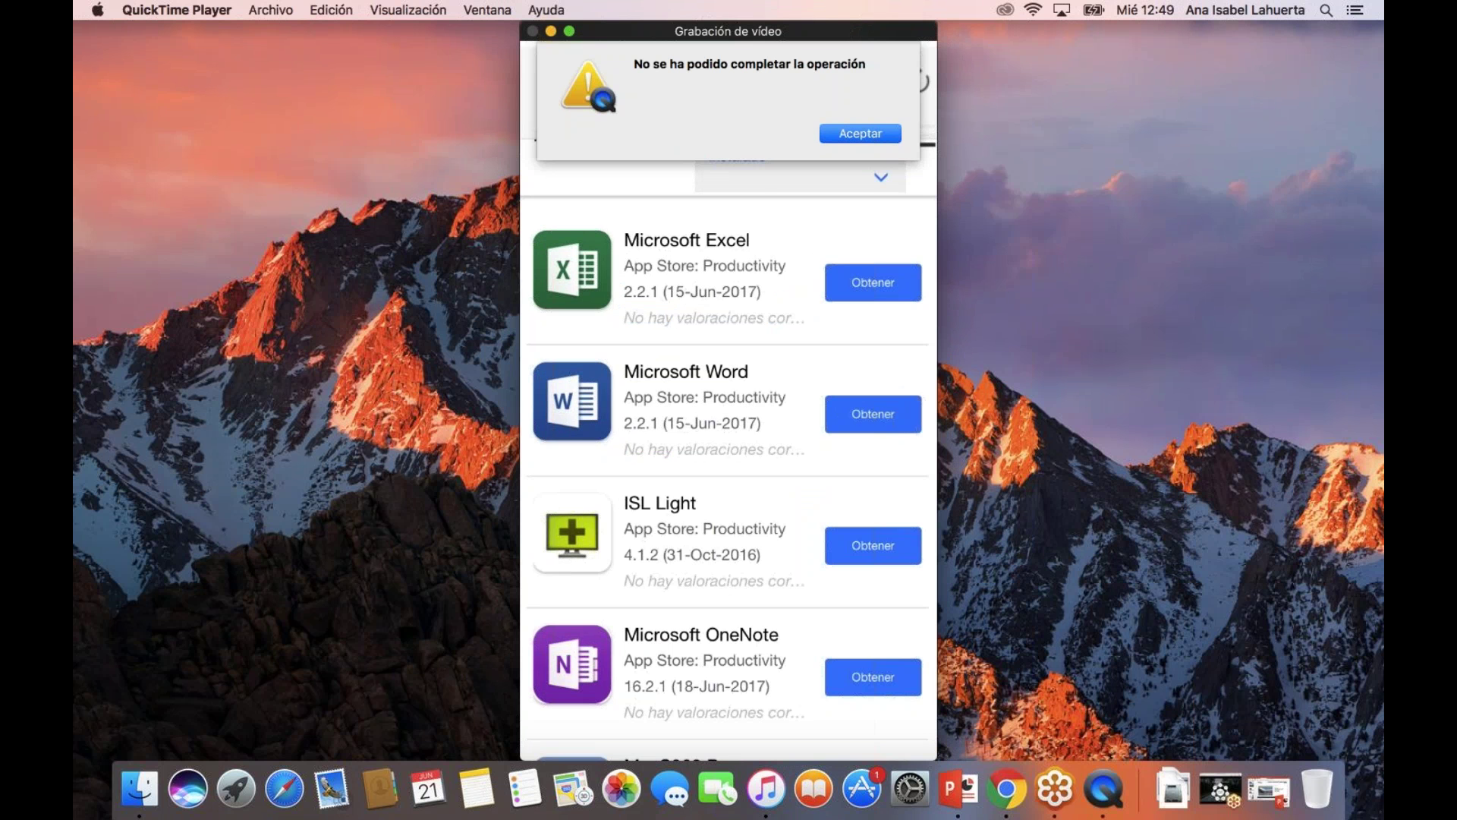
{"action": "left_click", "coordinate": [845, 133]}
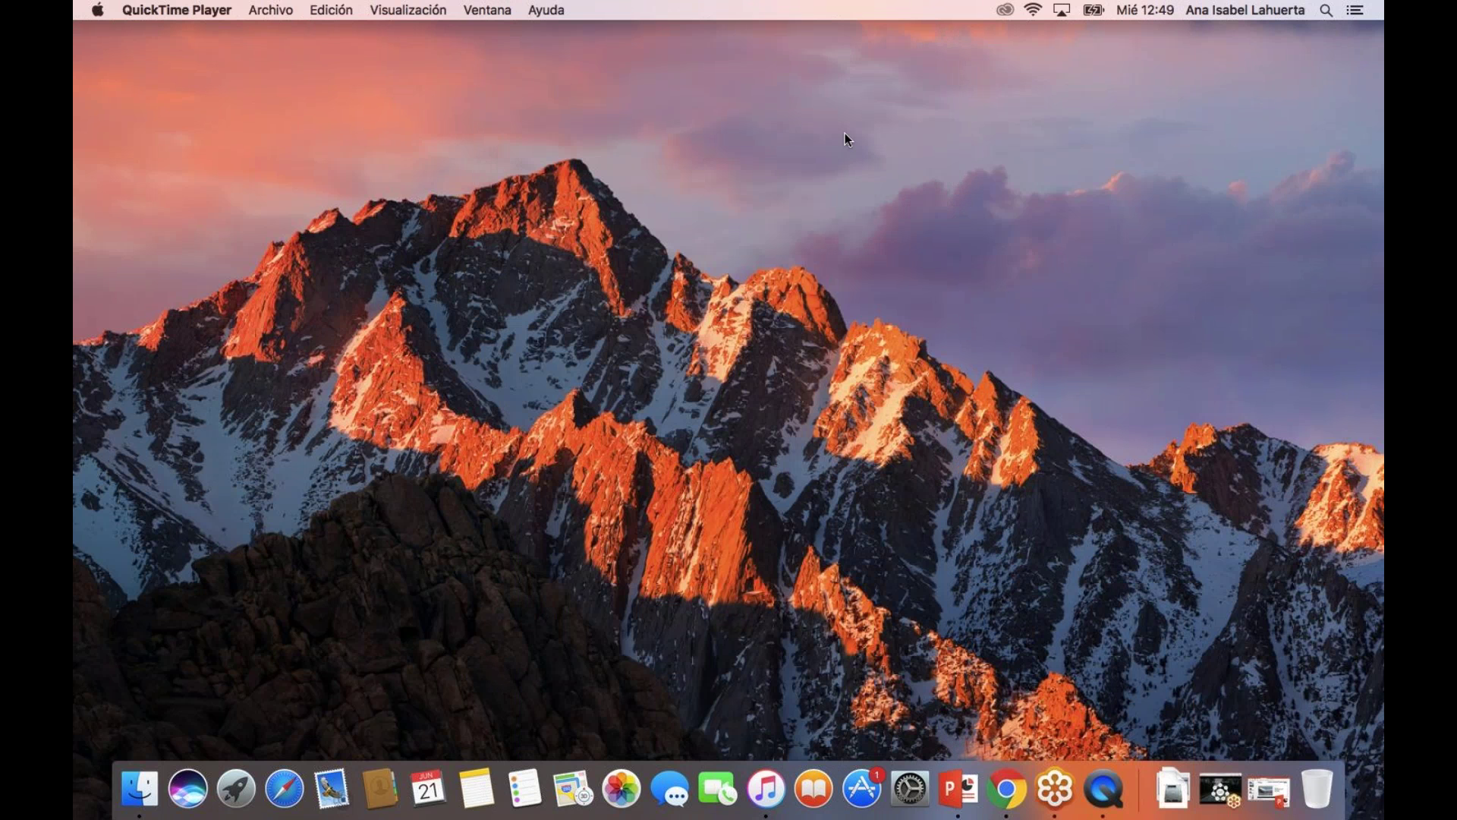
Start a new video recording in QuickTime Player with the connected iPhone as the camera to mirror its app catalog
{"action": "left_click", "coordinate": [272, 14]}
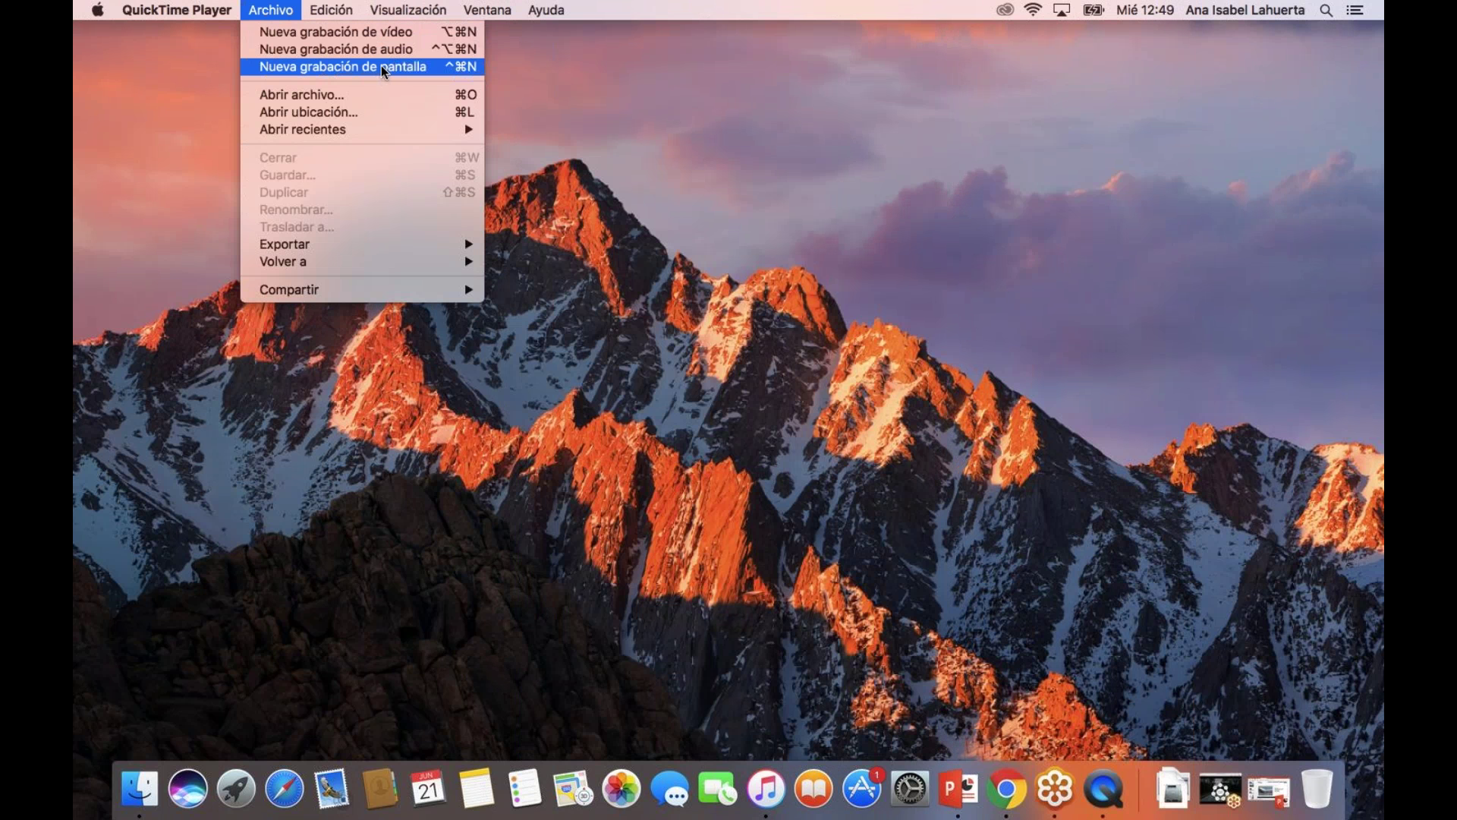
{"action": "left_click", "coordinate": [381, 35]}
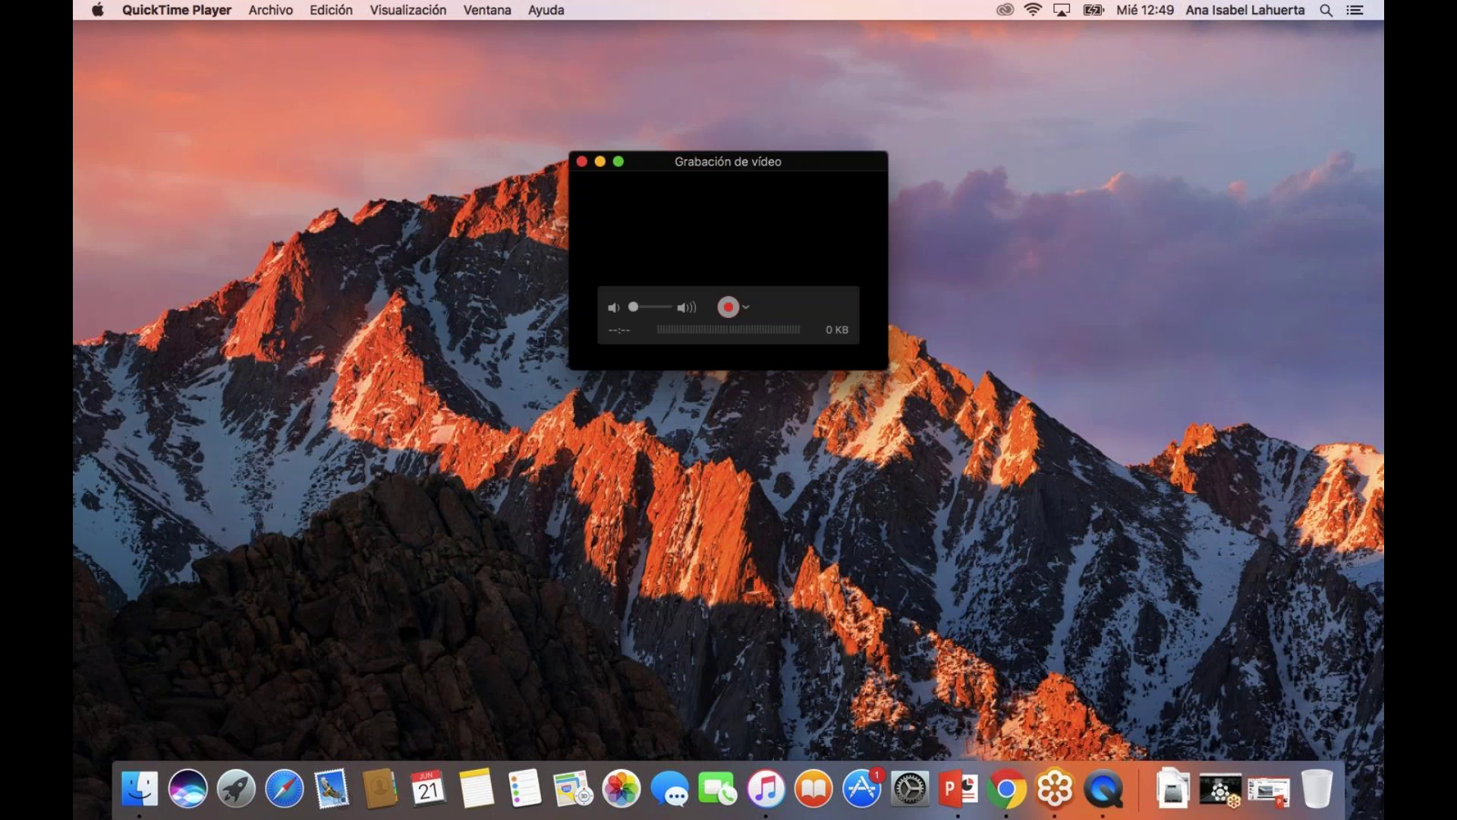
{"action": "left_click", "coordinate": [744, 308]}
{"action": "left_click", "coordinate": [793, 357]}
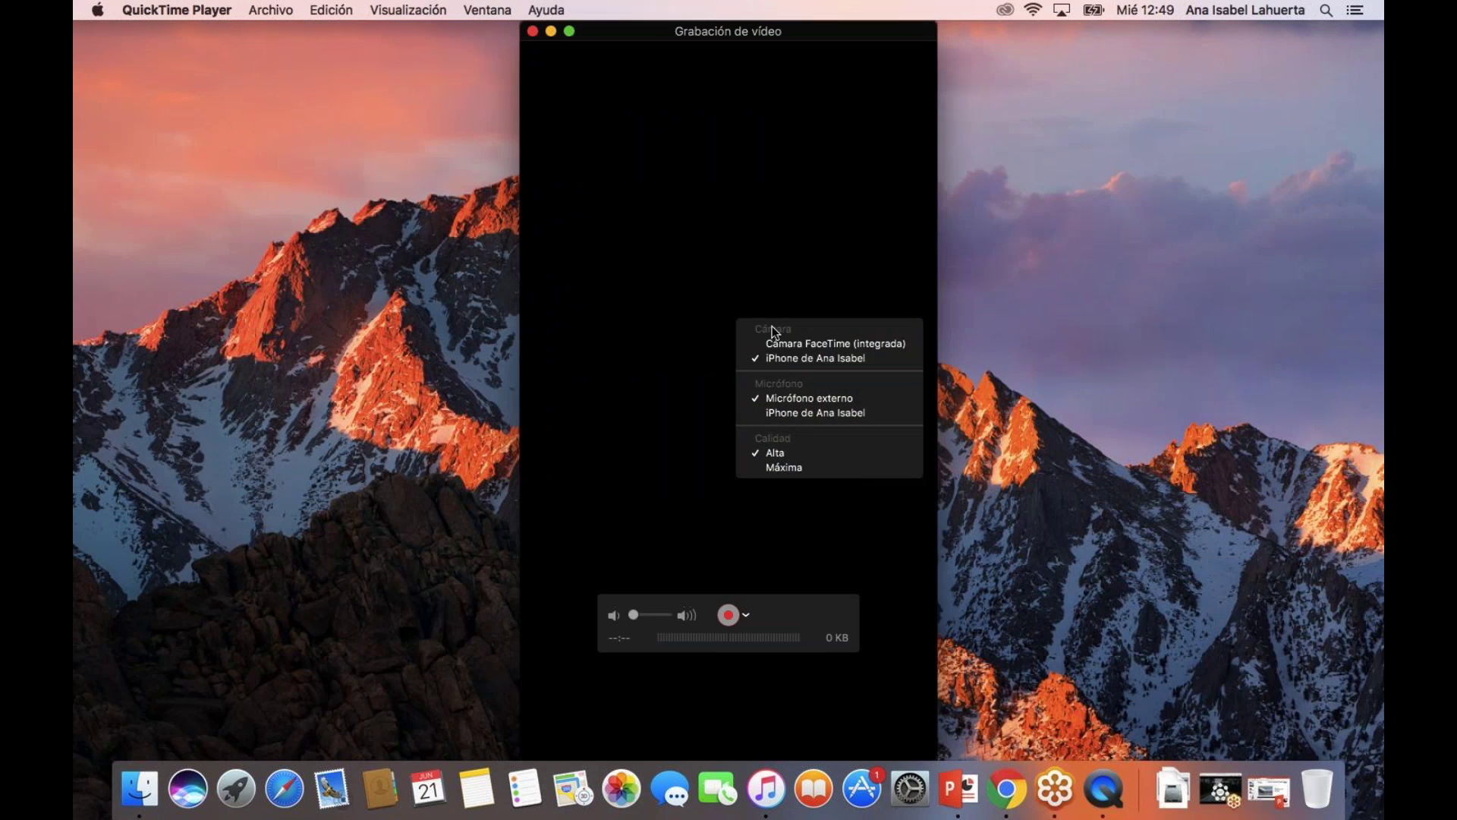
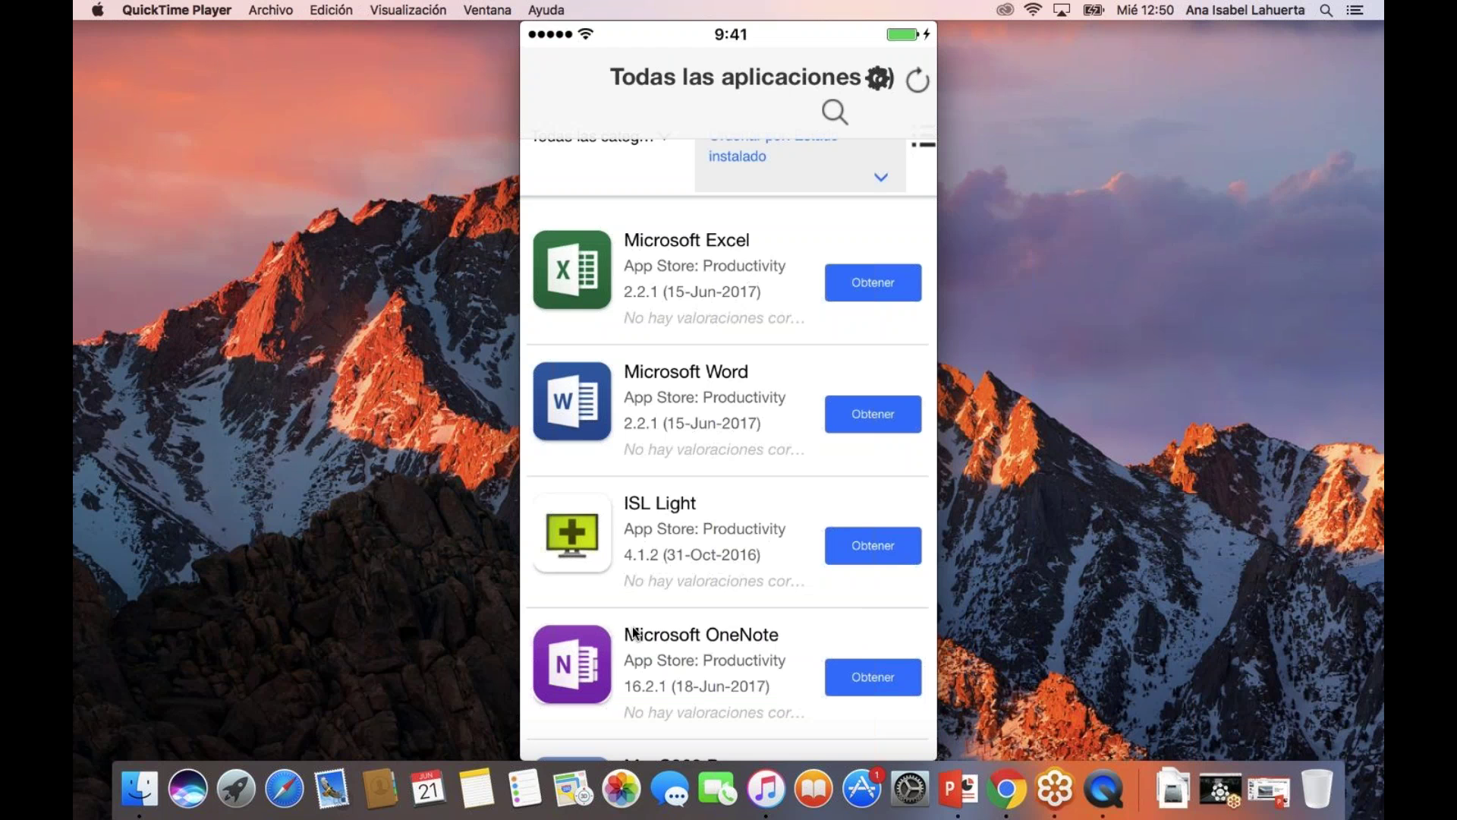
Switch back to Chrome and start adding an Android Google Play app to the catalog, choosing Microsoft Translator
{"action": "left_click", "coordinate": [1017, 794]}
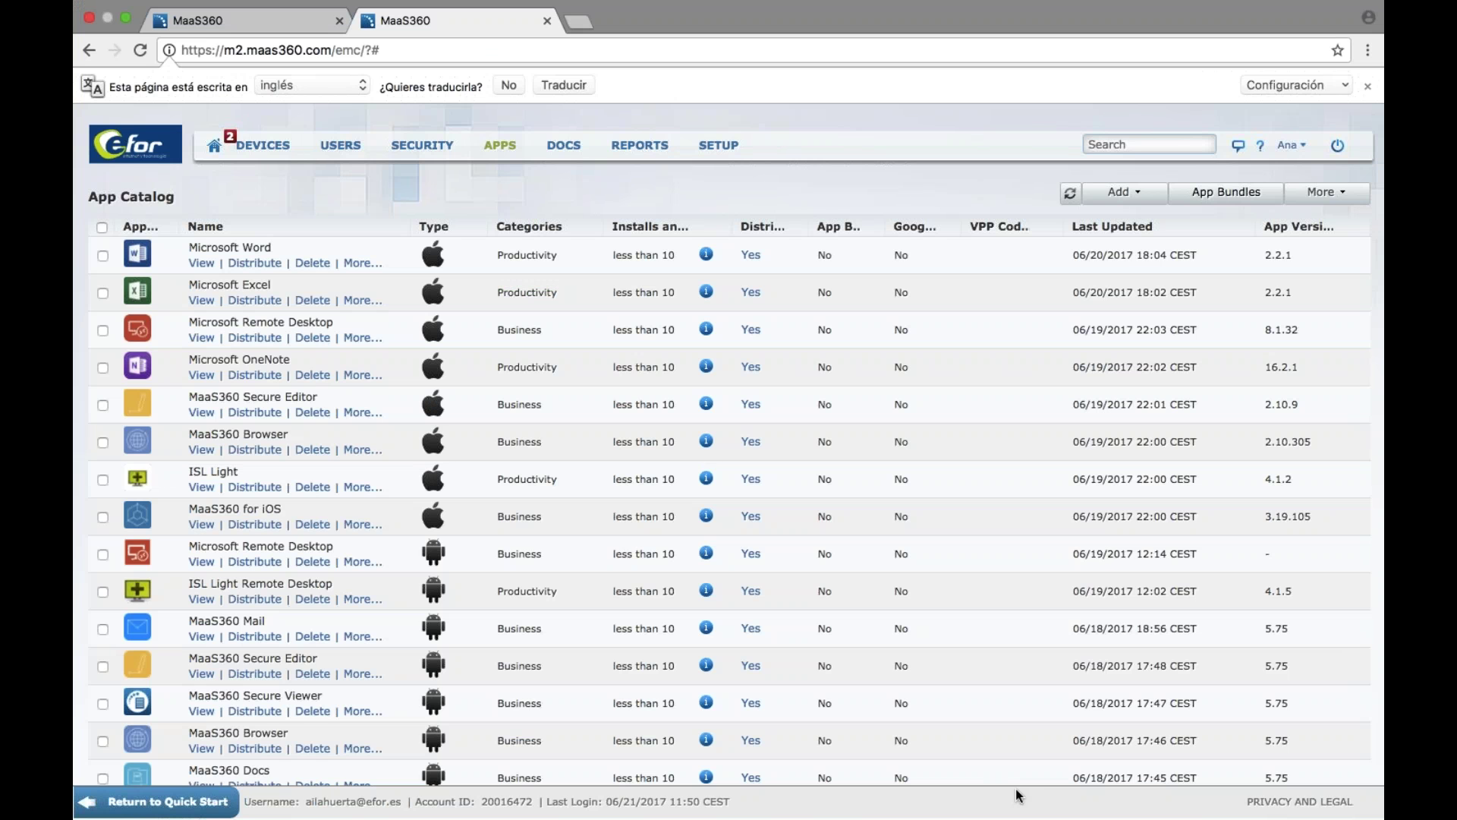
{"action": "left_click", "coordinate": [1116, 142]}
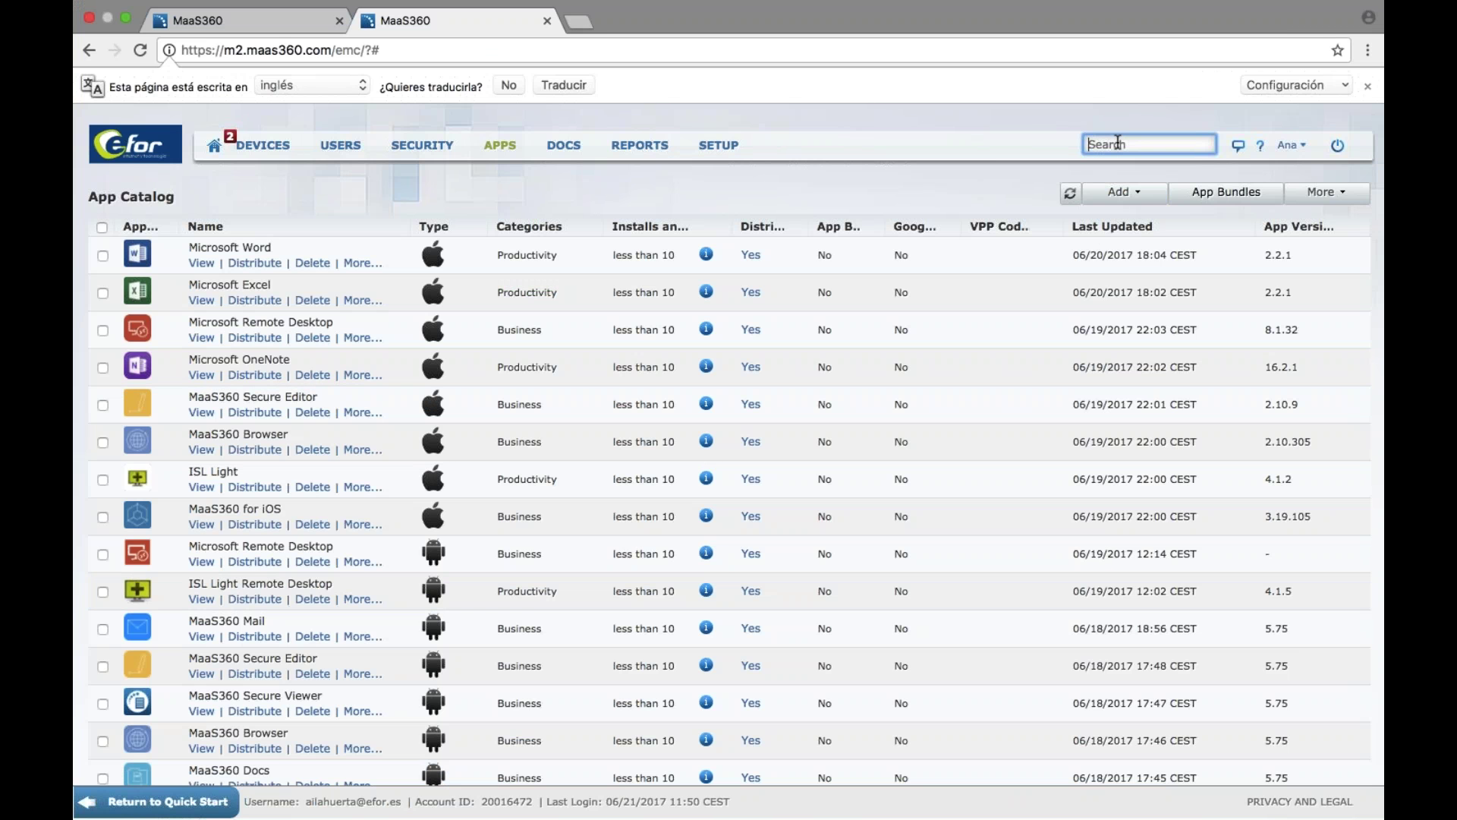
{"action": "left_click", "coordinate": [1122, 191]}
{"action": "left_click", "coordinate": [1042, 262]}
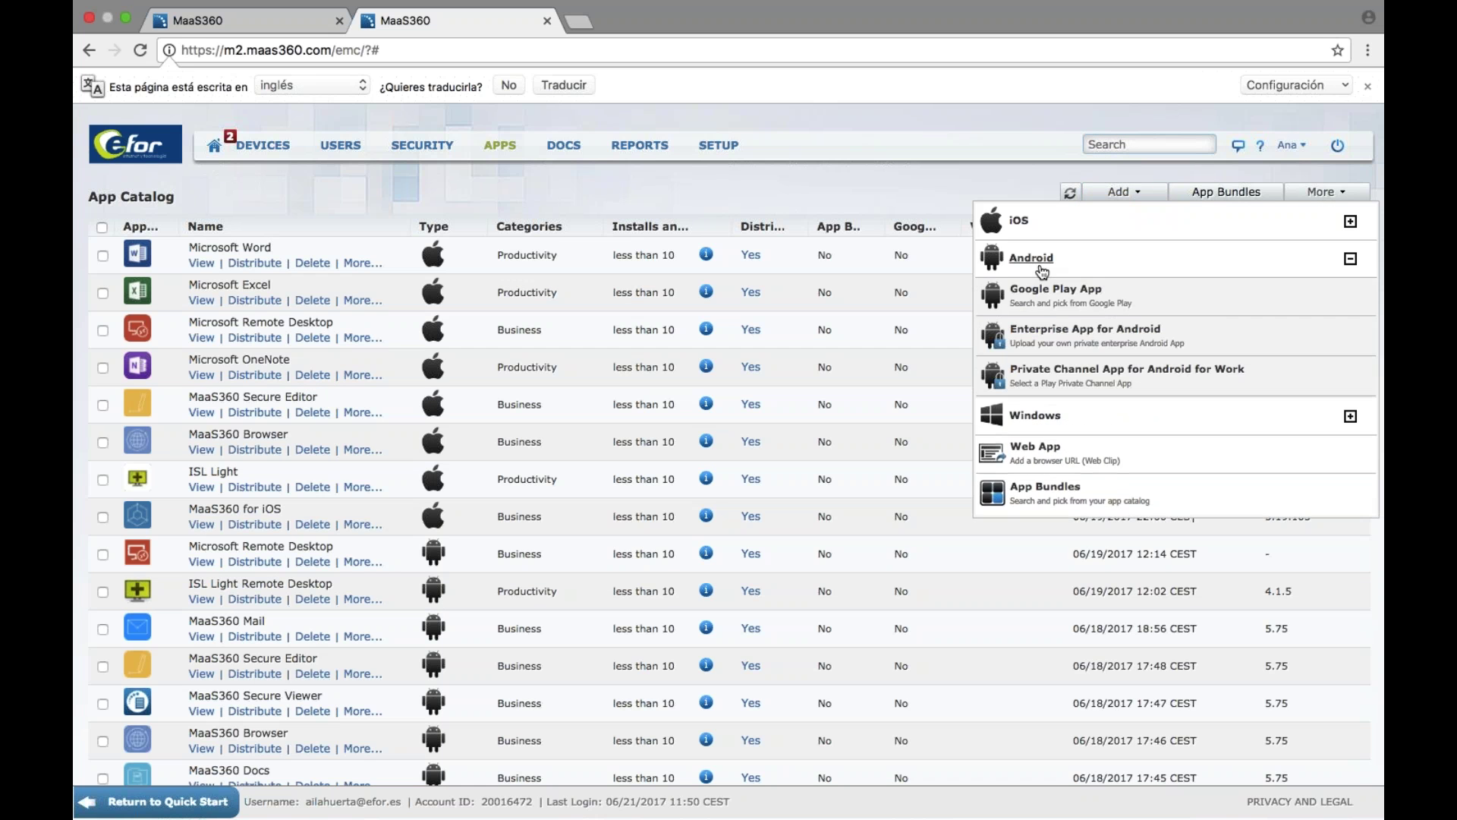
{"action": "left_click", "coordinate": [1042, 303]}
{"action": "left_click", "coordinate": [797, 318]}
{"action": "type", "text": "microsoft transla"}
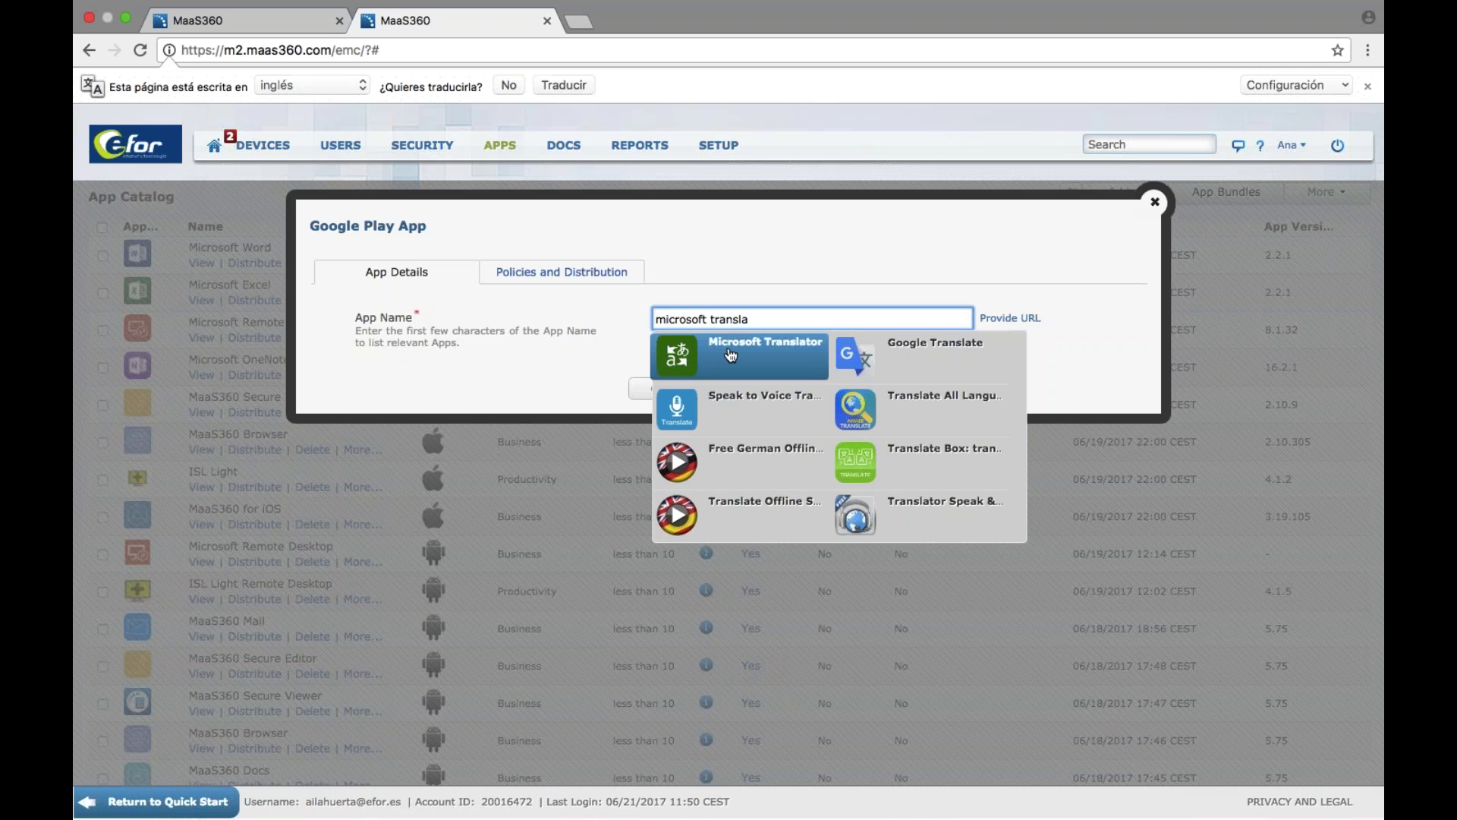
{"action": "left_click", "coordinate": [730, 354]}
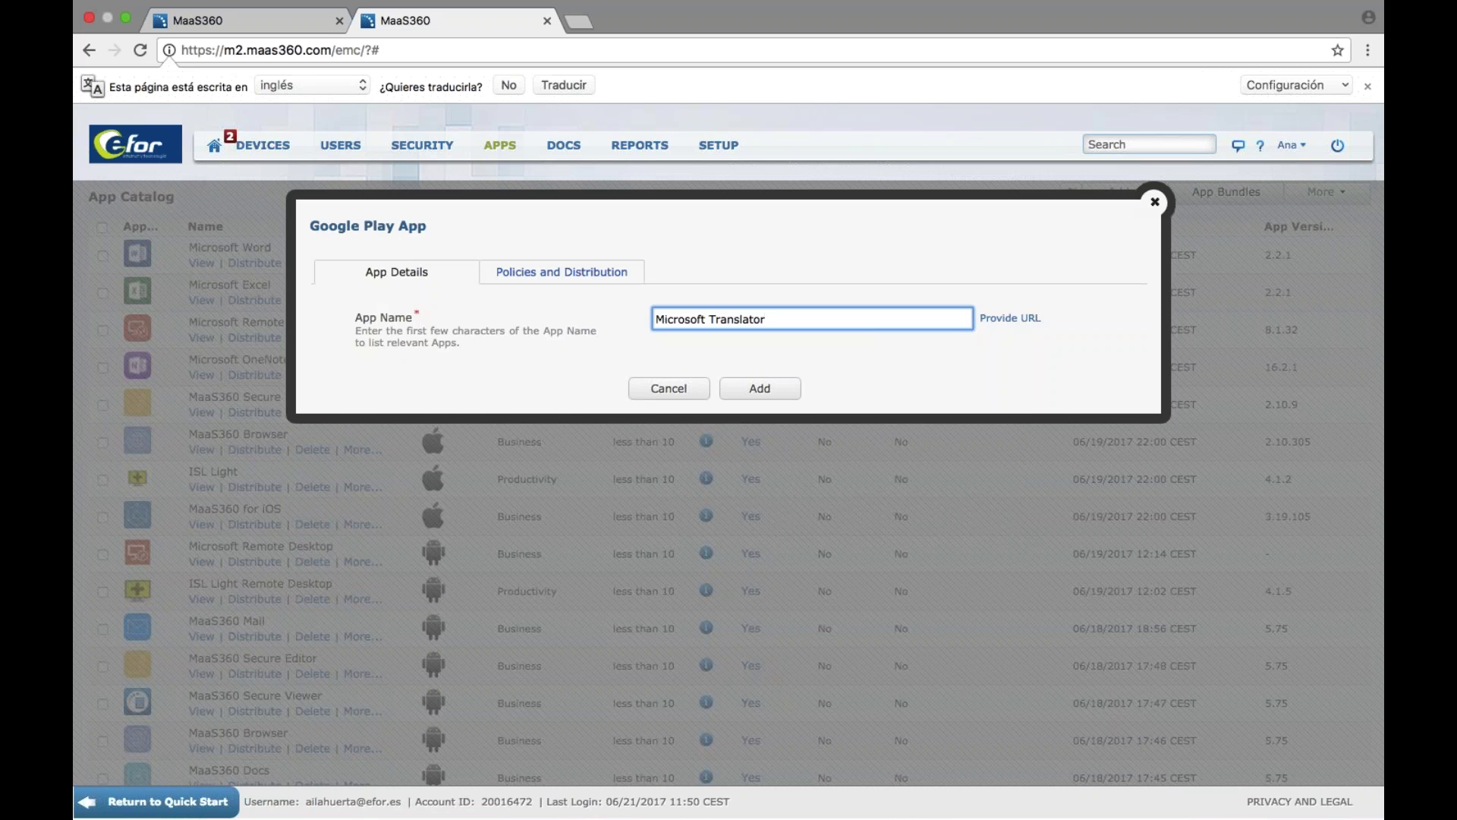
Enable app removal on MDM Control Removal and Stopping Distribution, and turn on Instant Install for Microsoft Translator
{"action": "left_click", "coordinate": [597, 277]}
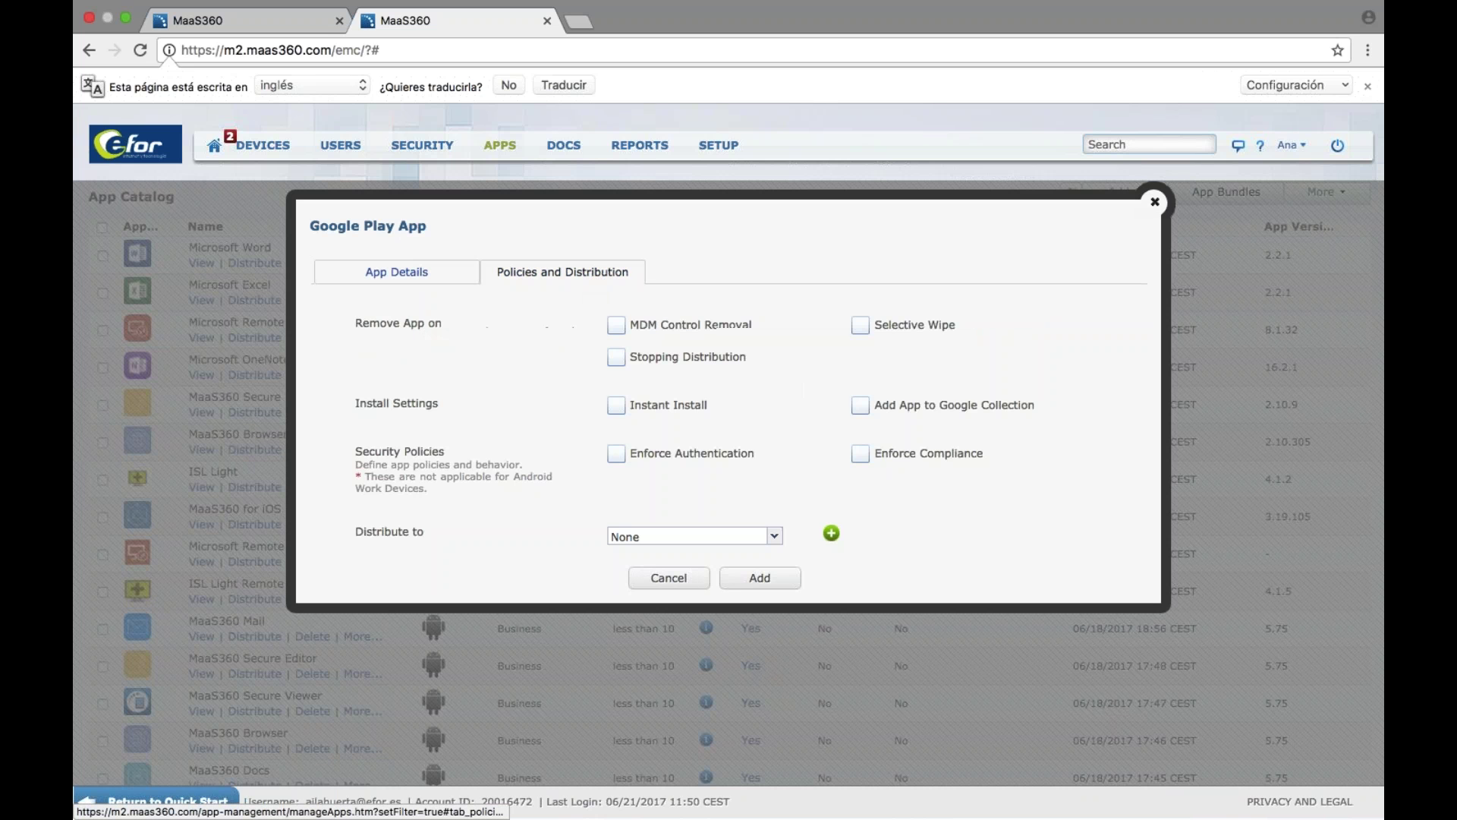
{"action": "left_click", "coordinate": [616, 324]}
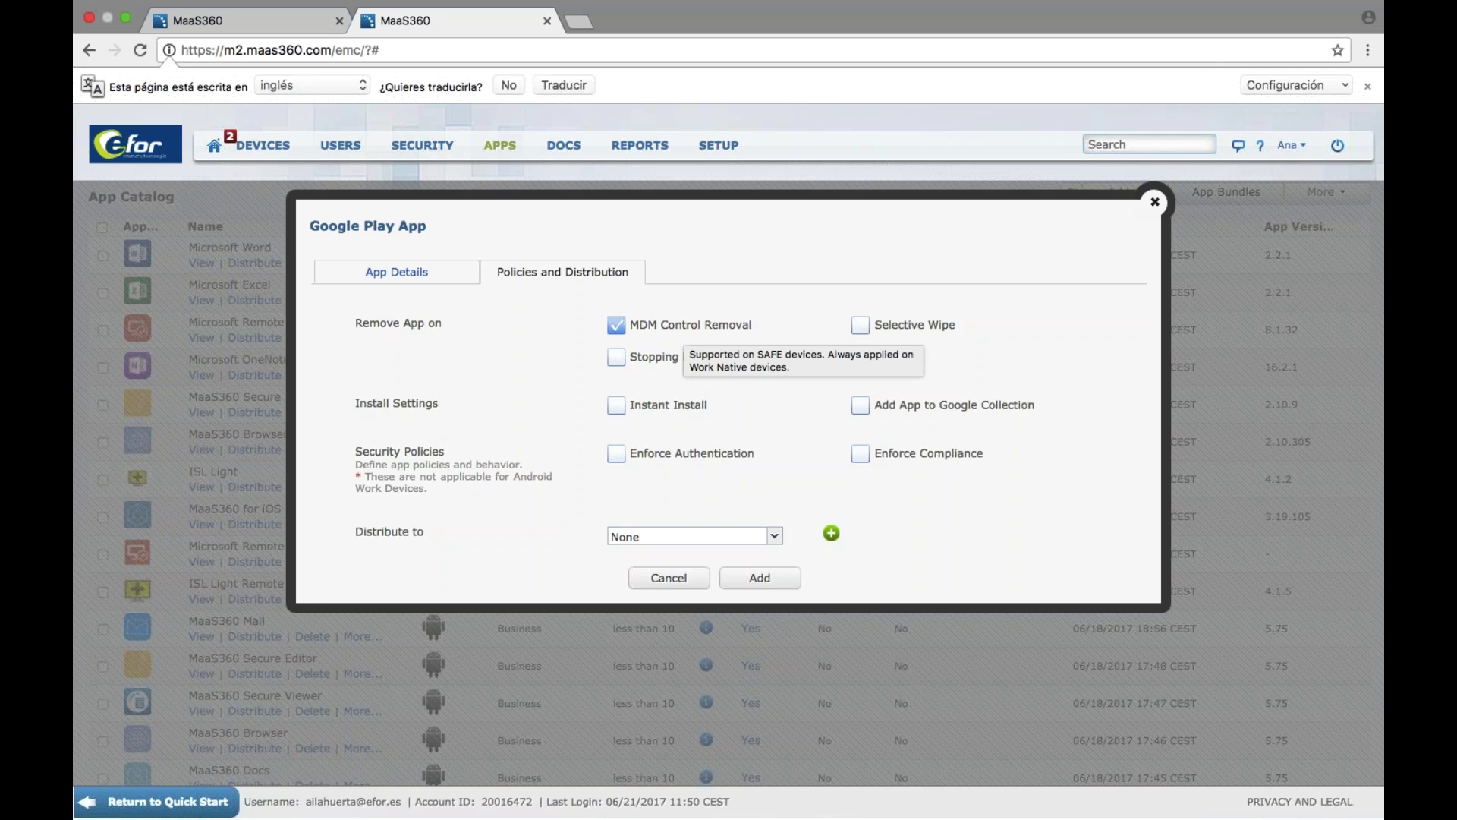
{"action": "left_click", "coordinate": [618, 360]}
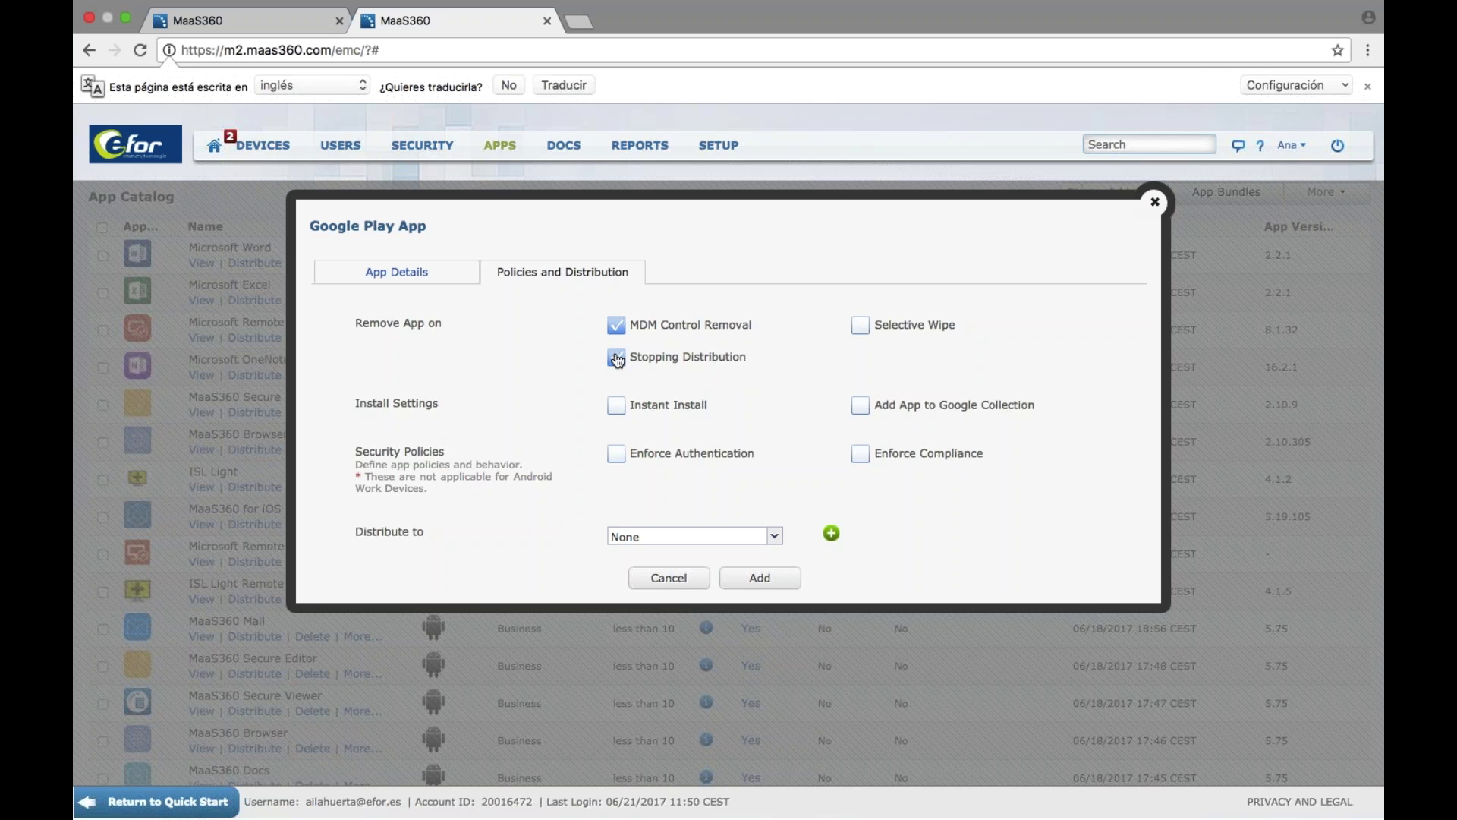
{"action": "left_click", "coordinate": [618, 406]}
Set the app's distribution to the device group EFOR_ANDROID_DEVICES
{"action": "left_click", "coordinate": [693, 536]}
{"action": "key", "text": "Escape"}
{"action": "left_click", "coordinate": [869, 537]}
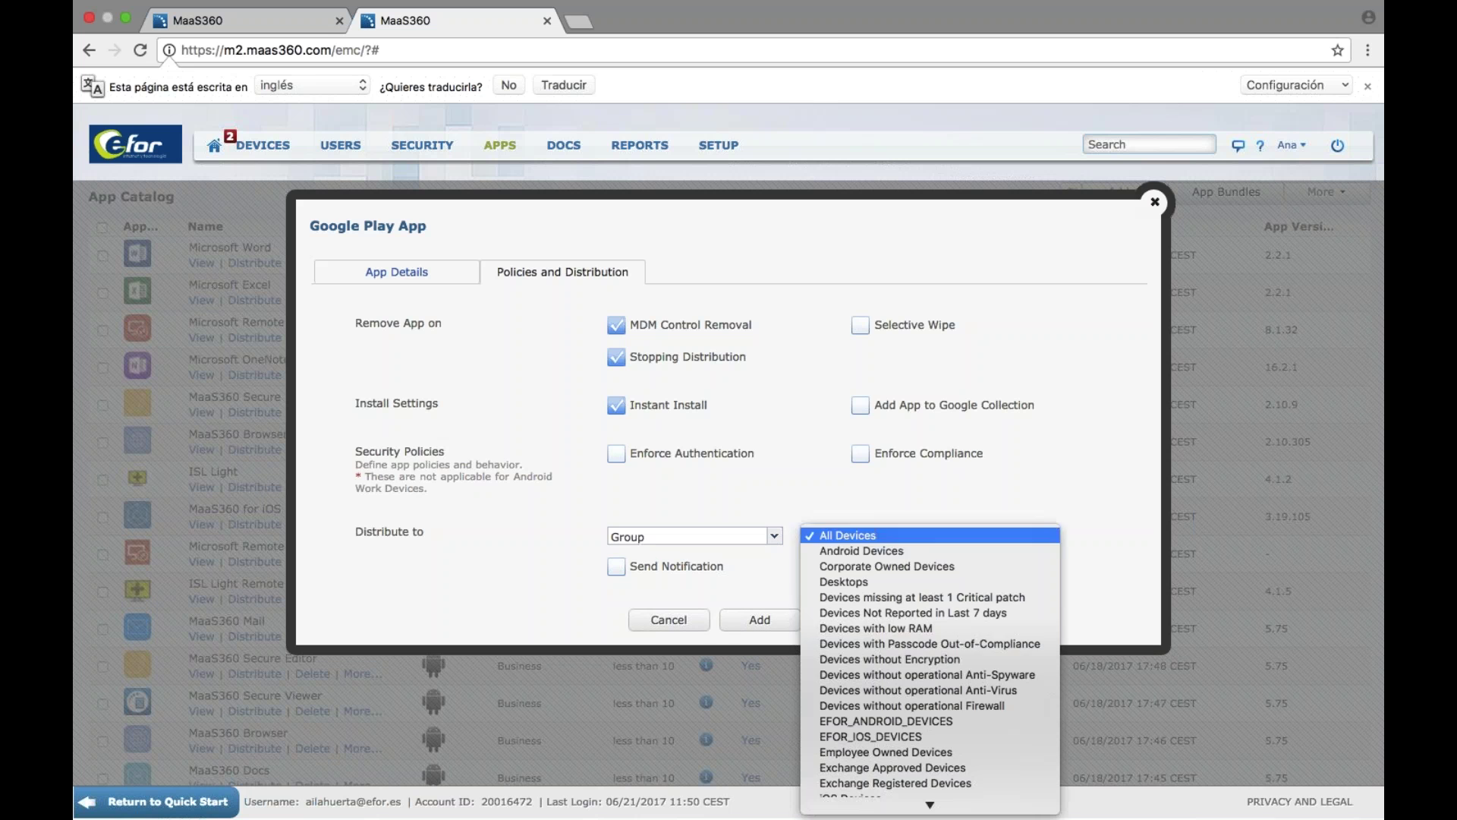
{"action": "left_click", "coordinate": [904, 722]}
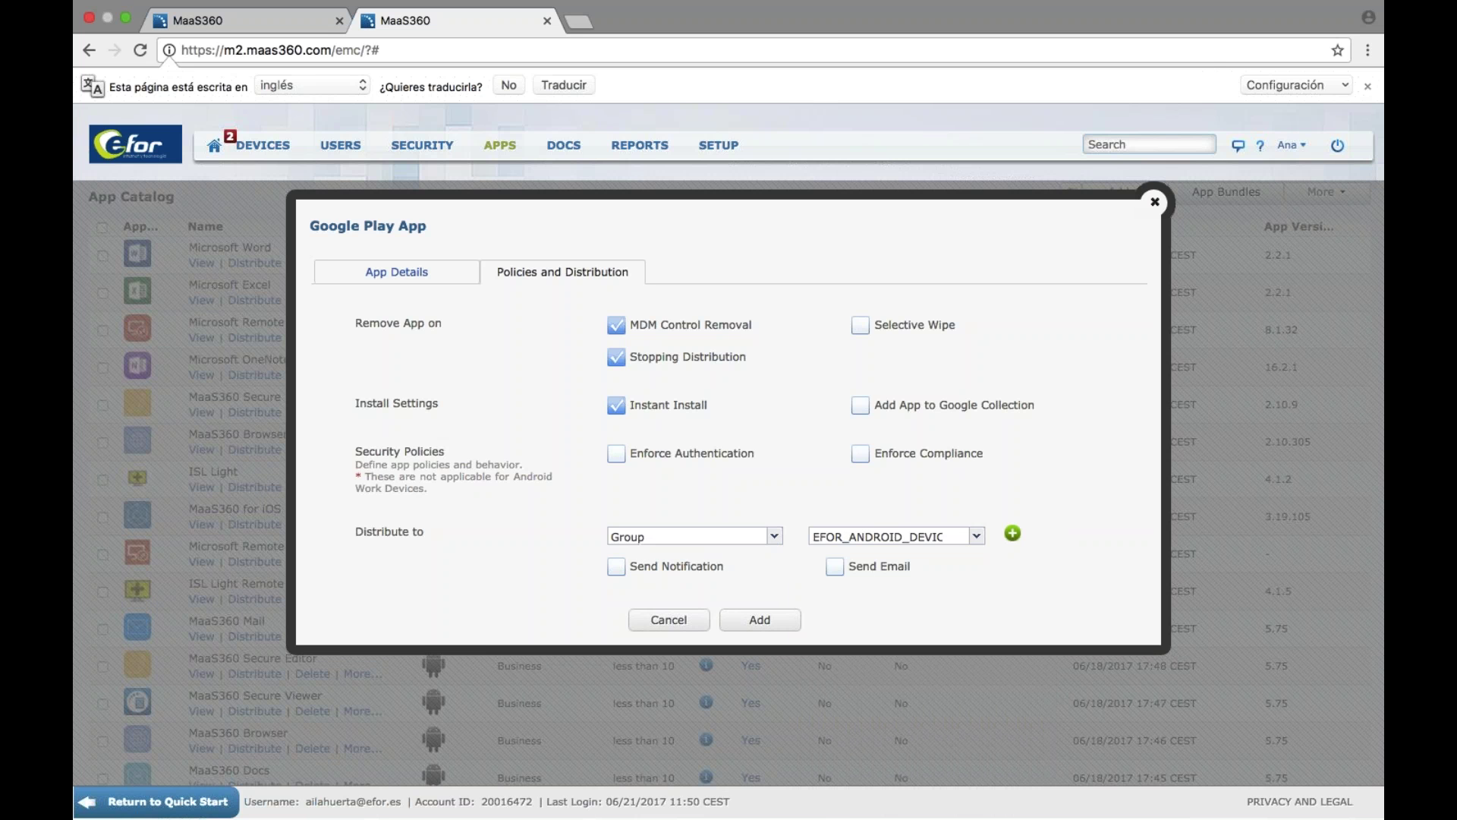
Add Microsoft Translator to the catalog, entering the account password to authorize it
{"action": "left_click", "coordinate": [779, 634]}
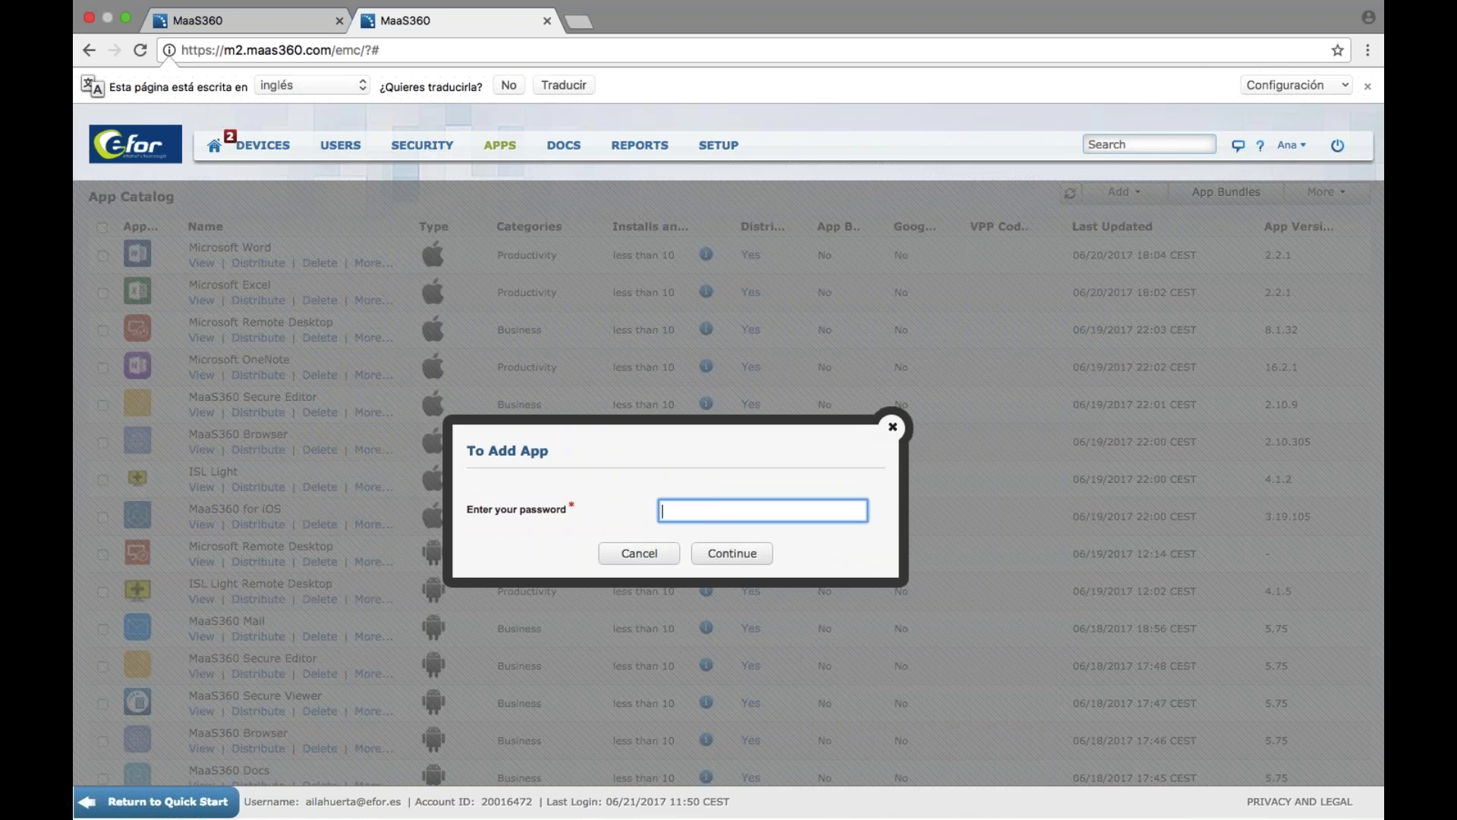
{"action": "type", "text": "••••"}
{"action": "key", "text": "BackSpace"}
{"action": "key", "text": "BackSpace"}
{"action": "key", "text": "BackSpace"}
{"action": "key", "text": "BackSpace"}
{"action": "type", "text": "•••••••••"}
{"action": "key", "text": "Return"}
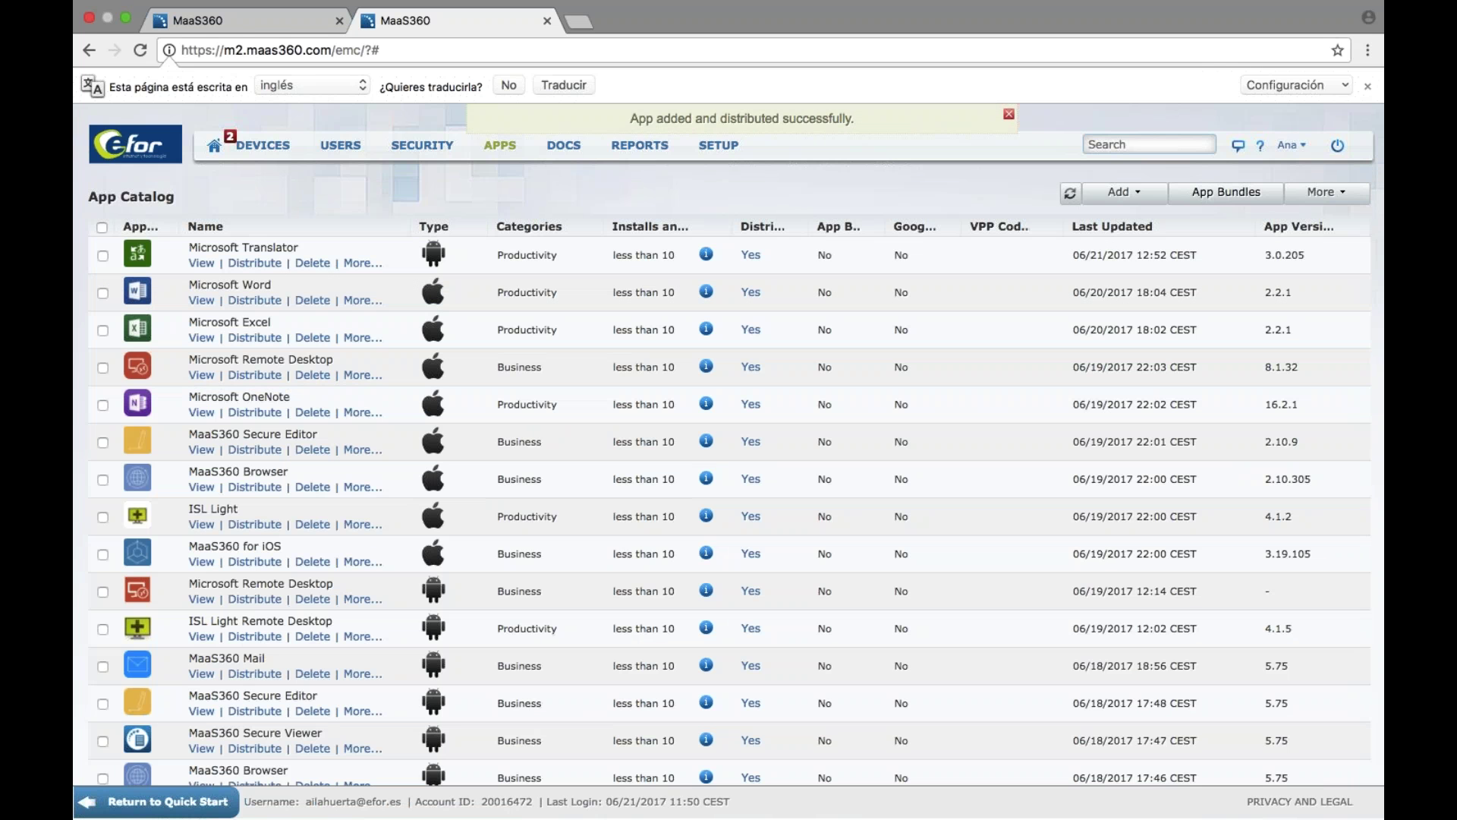
Return to the Android device's page, close its Remote Control session and refresh the device details
{"action": "left_click", "coordinate": [261, 23]}
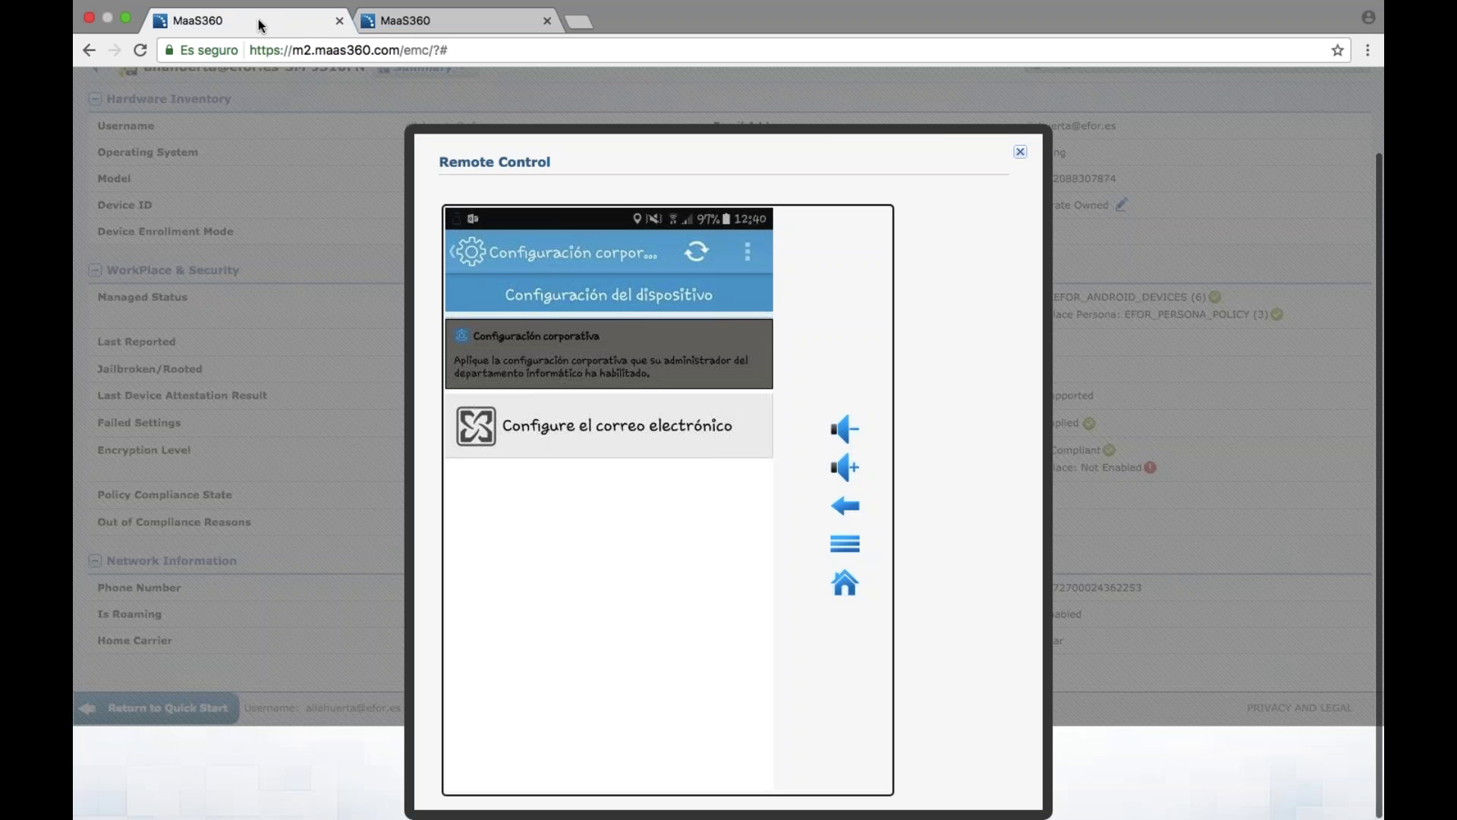
{"action": "left_click", "coordinate": [1021, 153]}
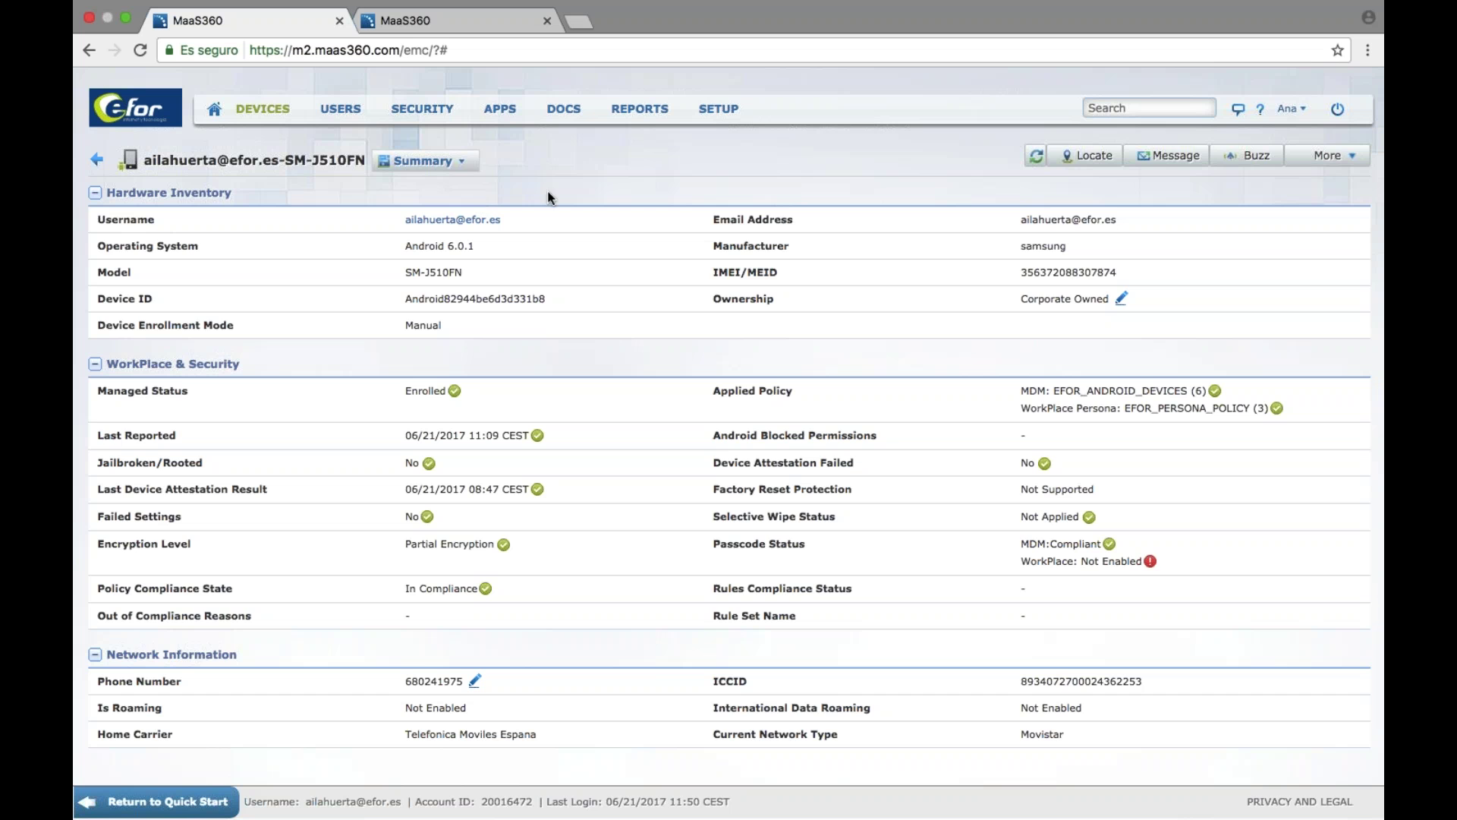
{"action": "left_click", "coordinate": [1041, 157]}
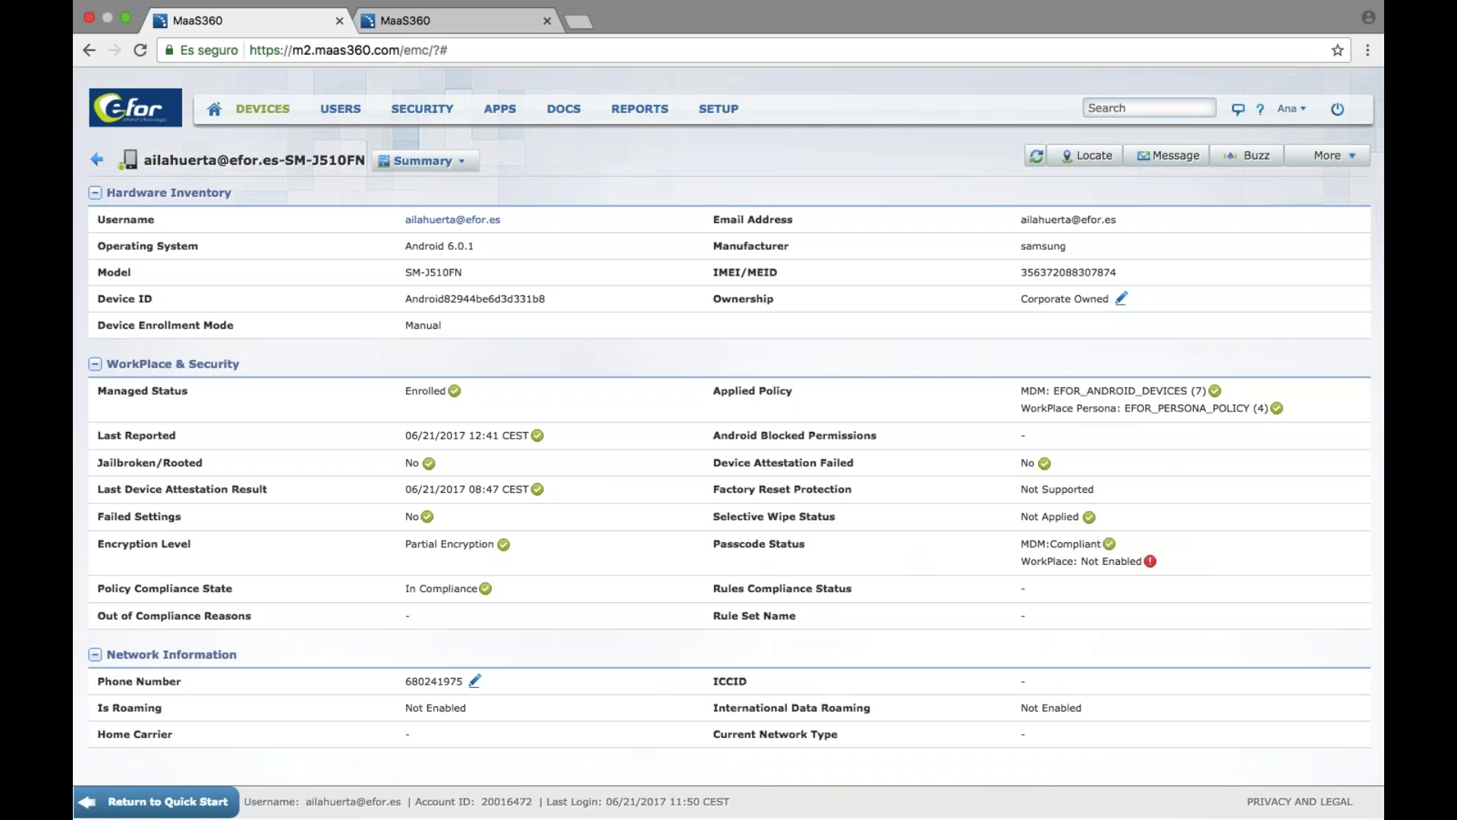
Check the App Distributions view of the SM-J510FN device for distributed apps
{"action": "left_click", "coordinate": [425, 160]}
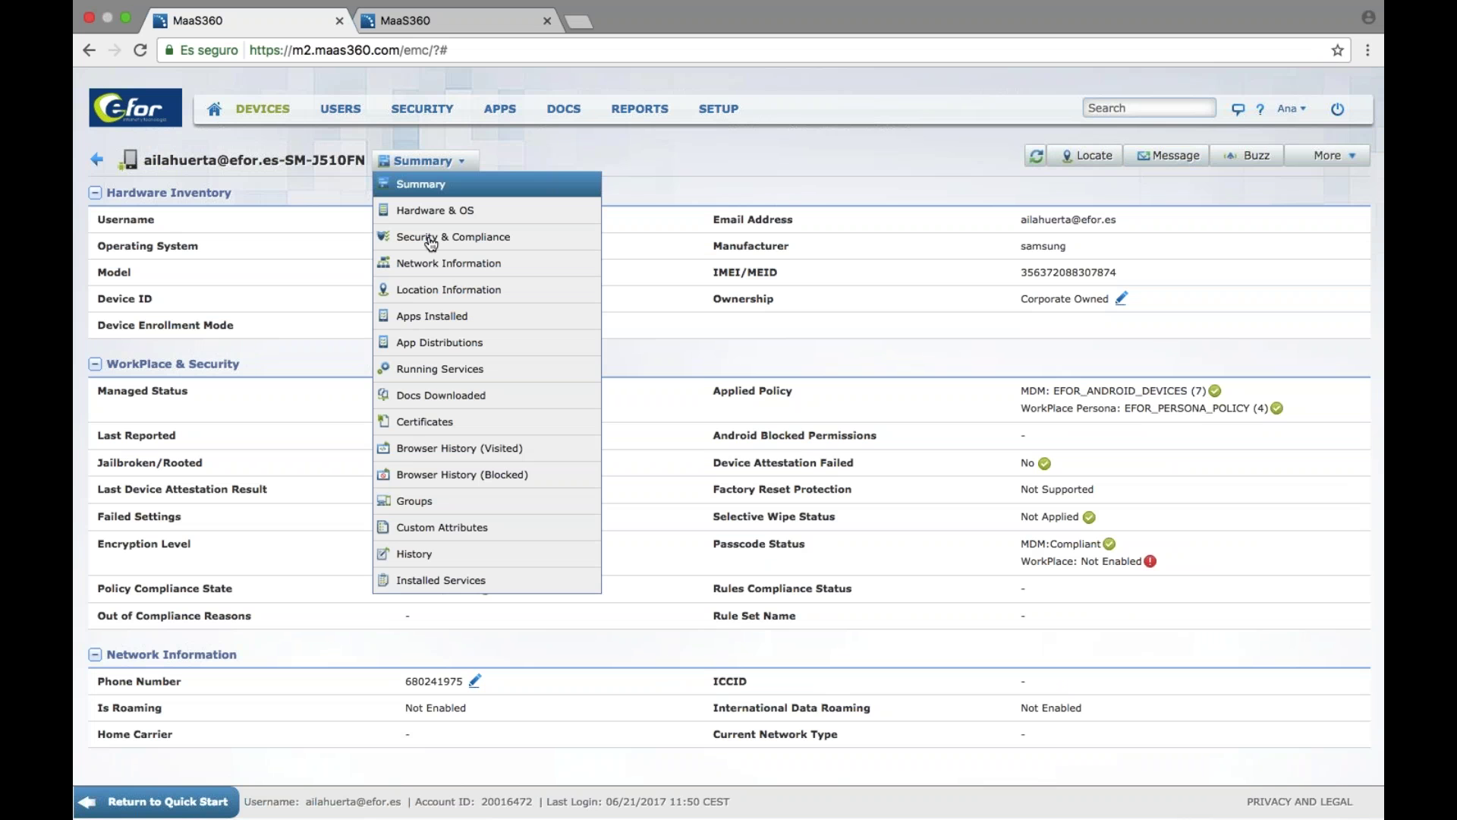
{"action": "left_click", "coordinate": [436, 343]}
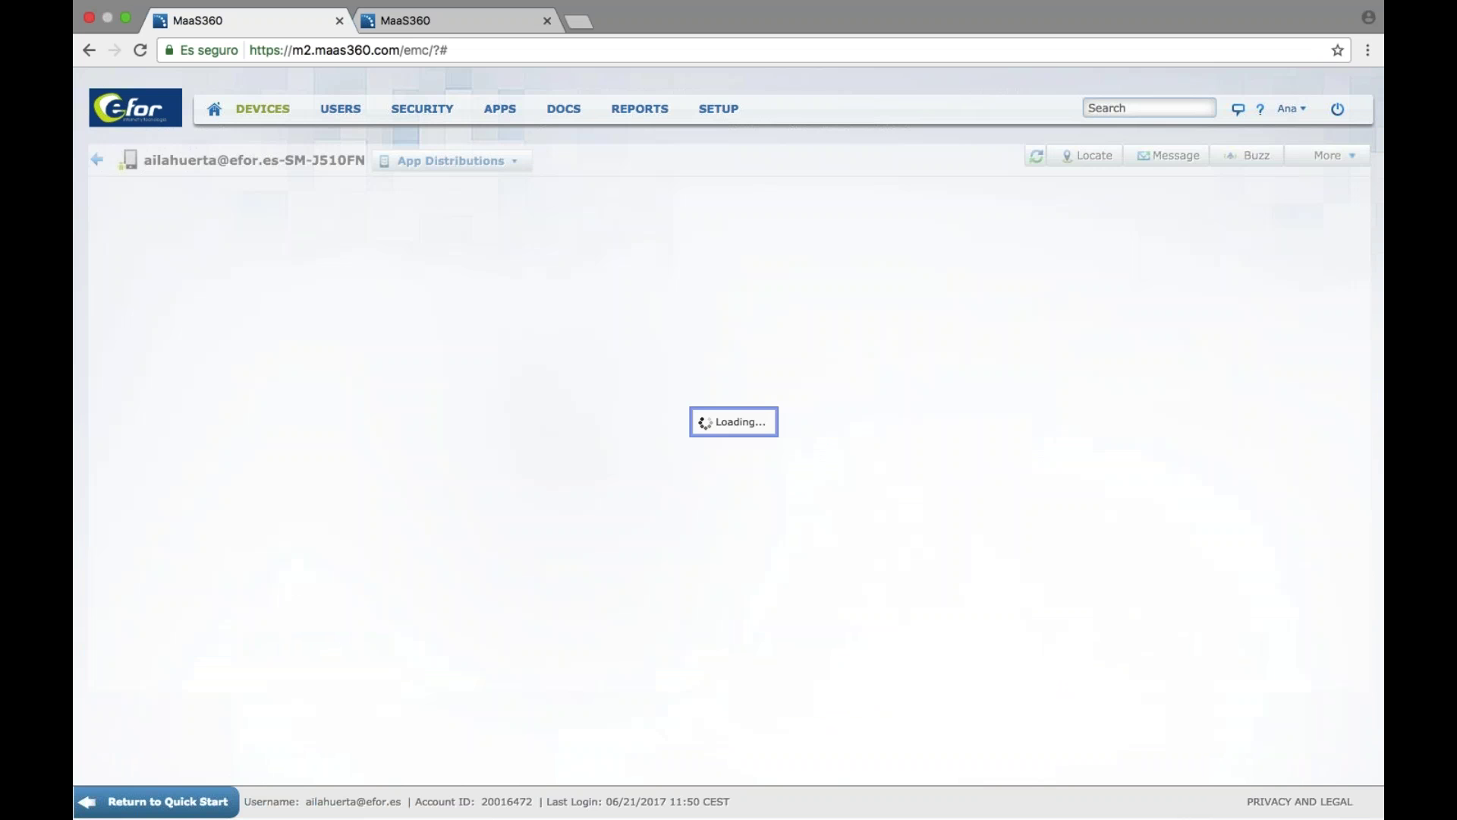
{"action": "left_click", "coordinate": [491, 160]}
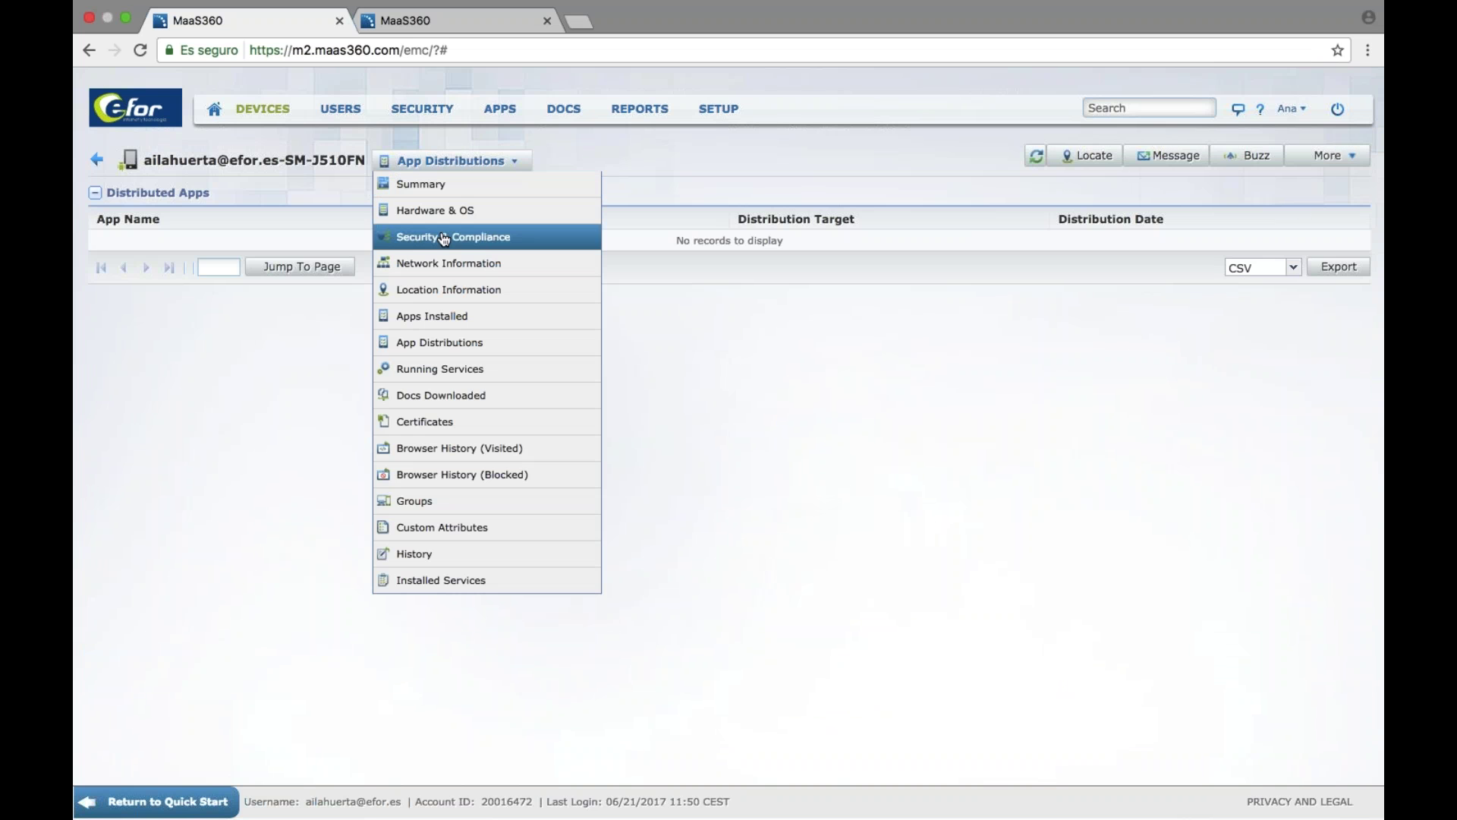
{"action": "left_click", "coordinate": [497, 176]}
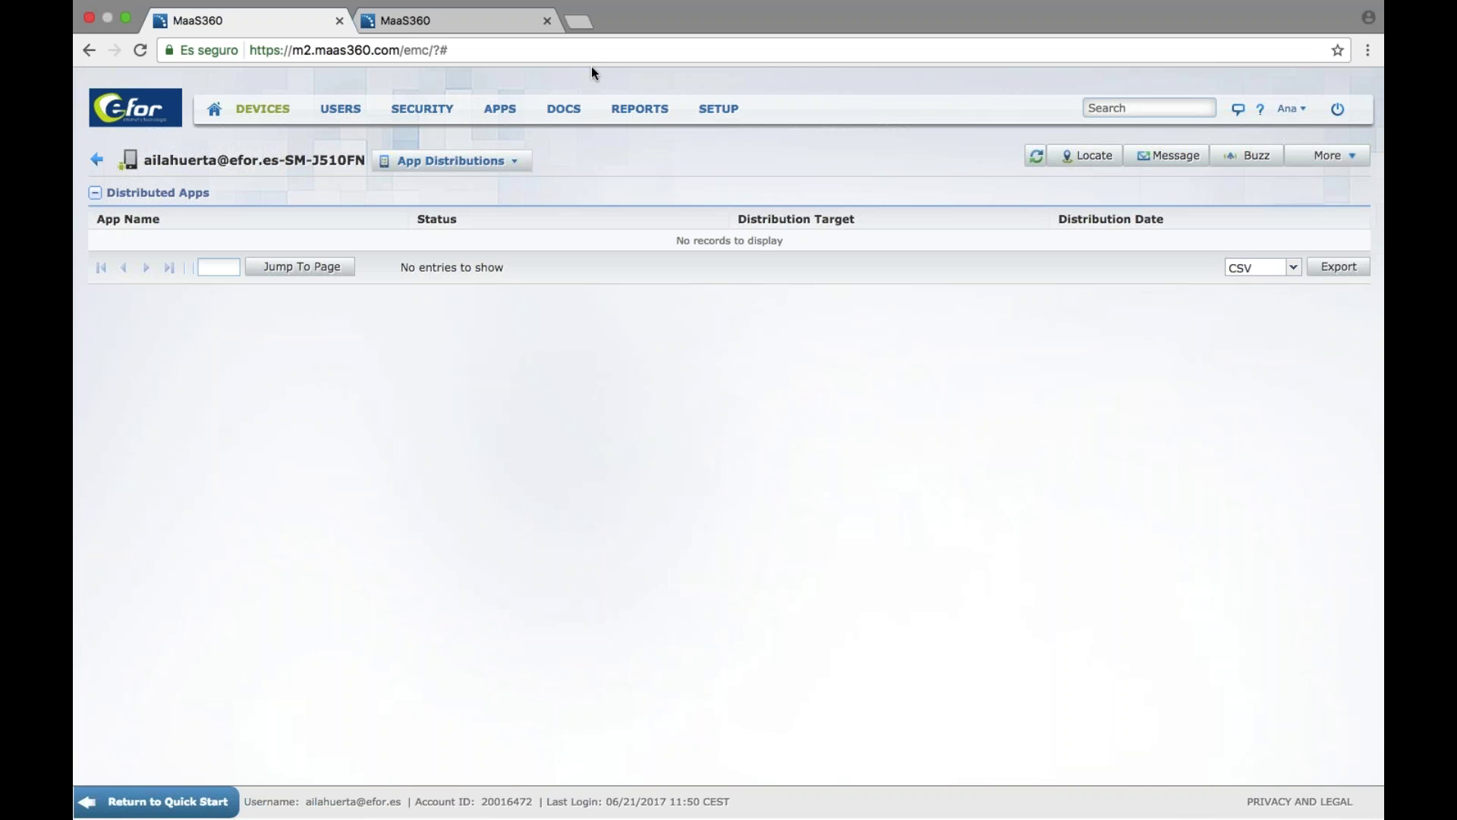
Open the first-listed SM-J510FN from the device inventory and start a confirmed Remote View session on it
{"action": "left_click", "coordinate": [411, 19]}
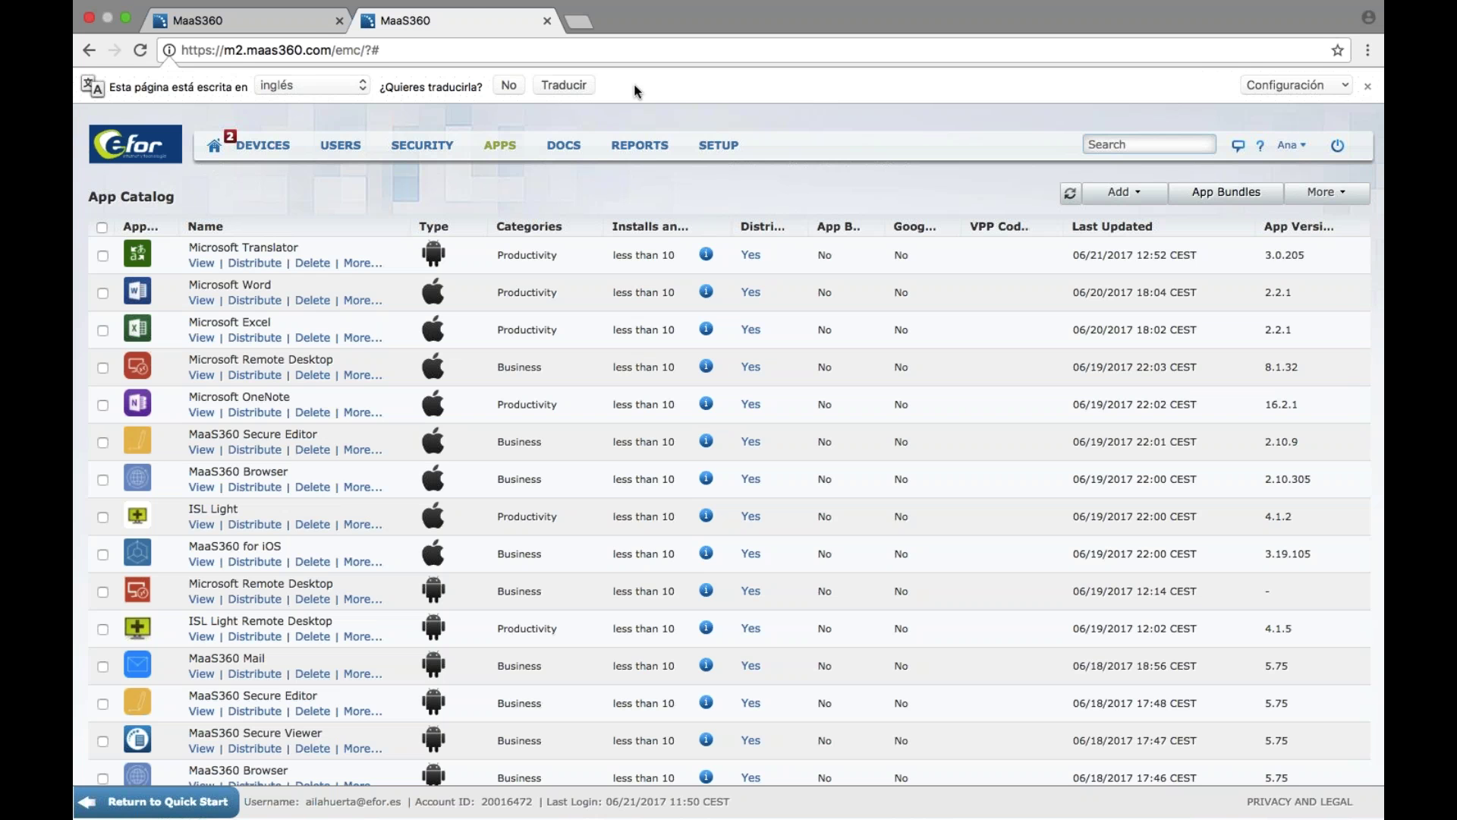
{"action": "mouse_move", "coordinate": [470, 1]}
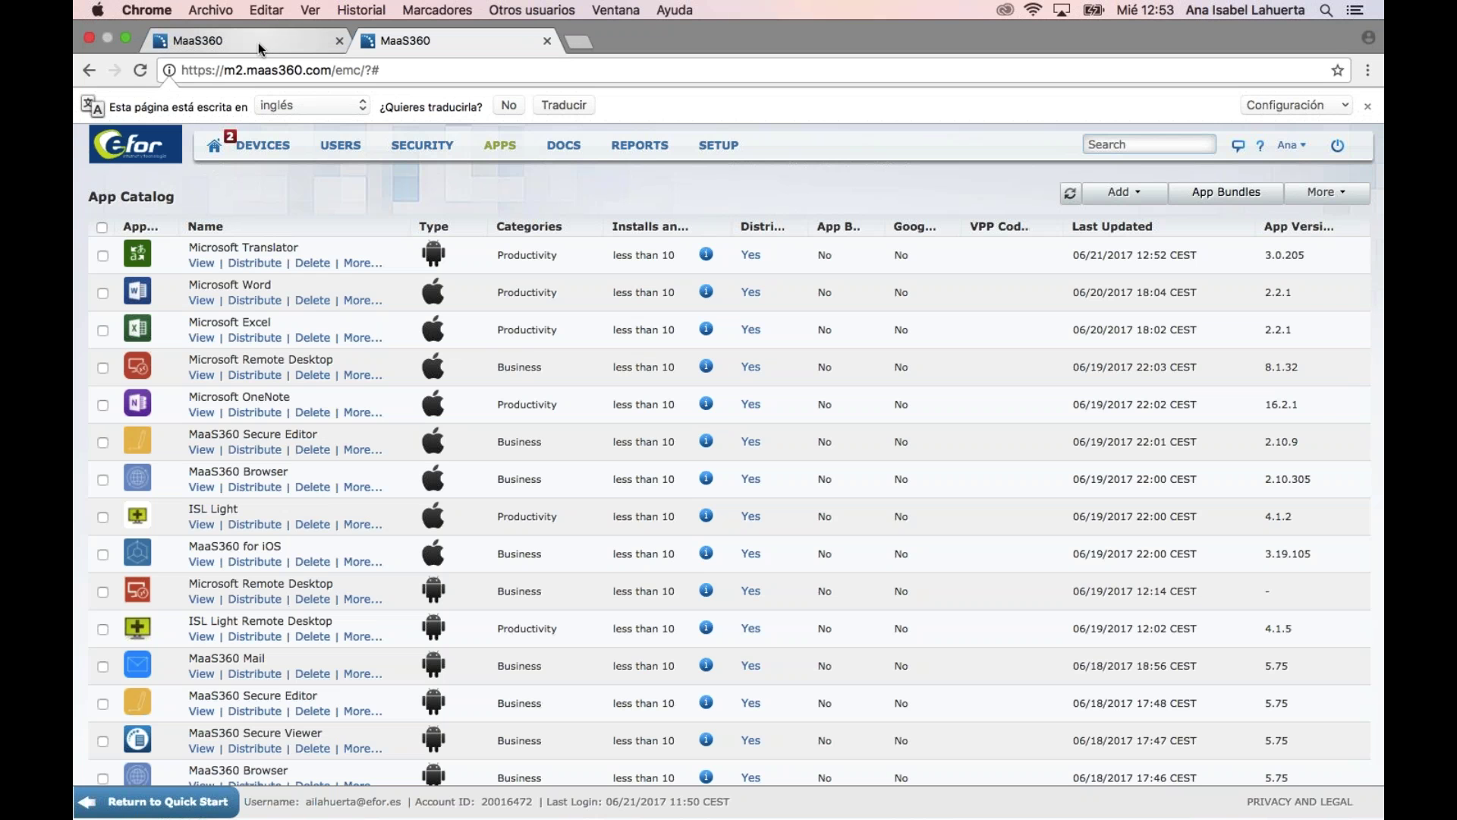
{"action": "left_click", "coordinate": [258, 43]}
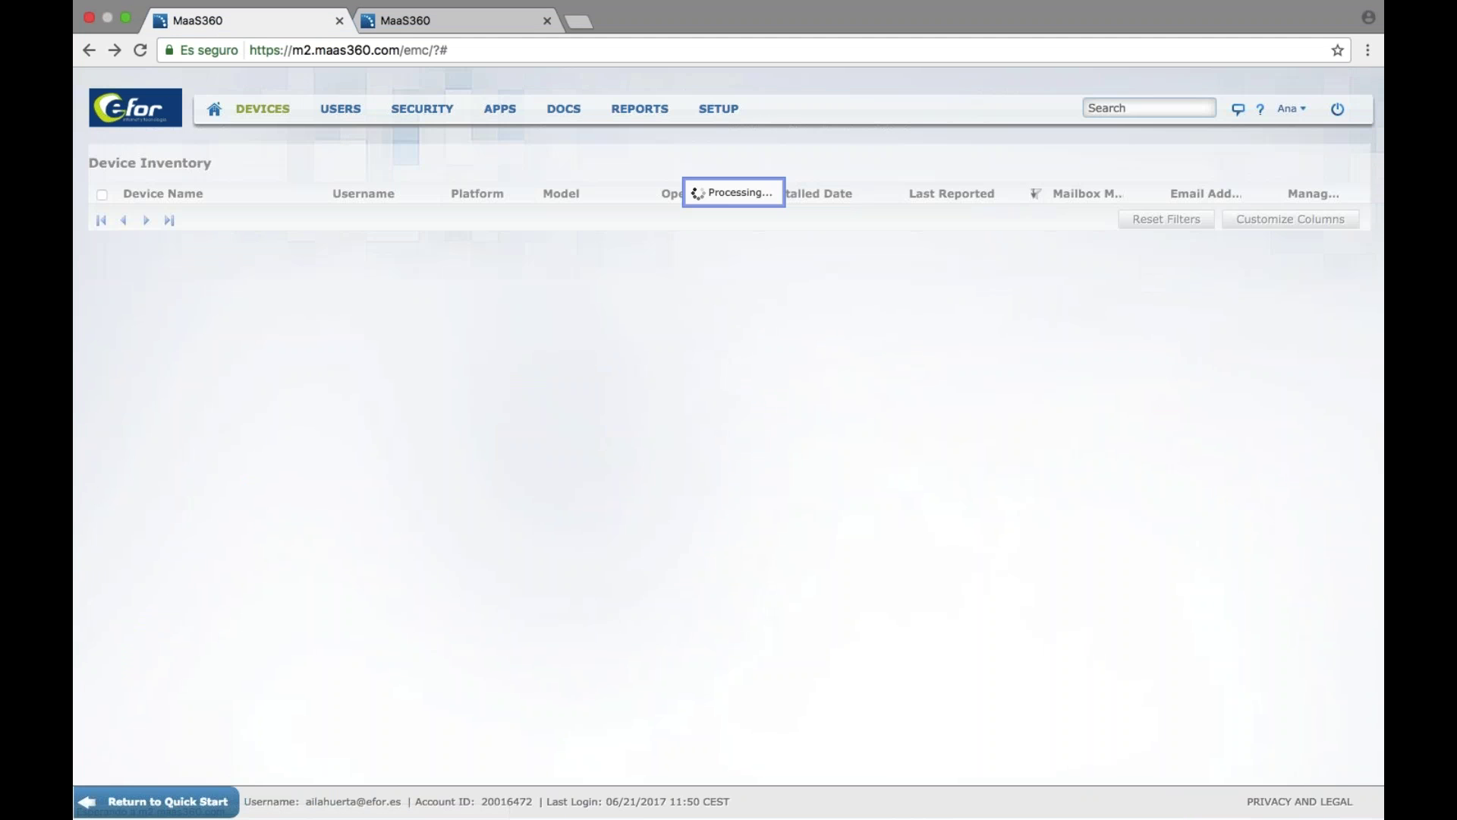
{"action": "left_click", "coordinate": [240, 293]}
{"action": "mouse_move", "coordinate": [1318, 163]}
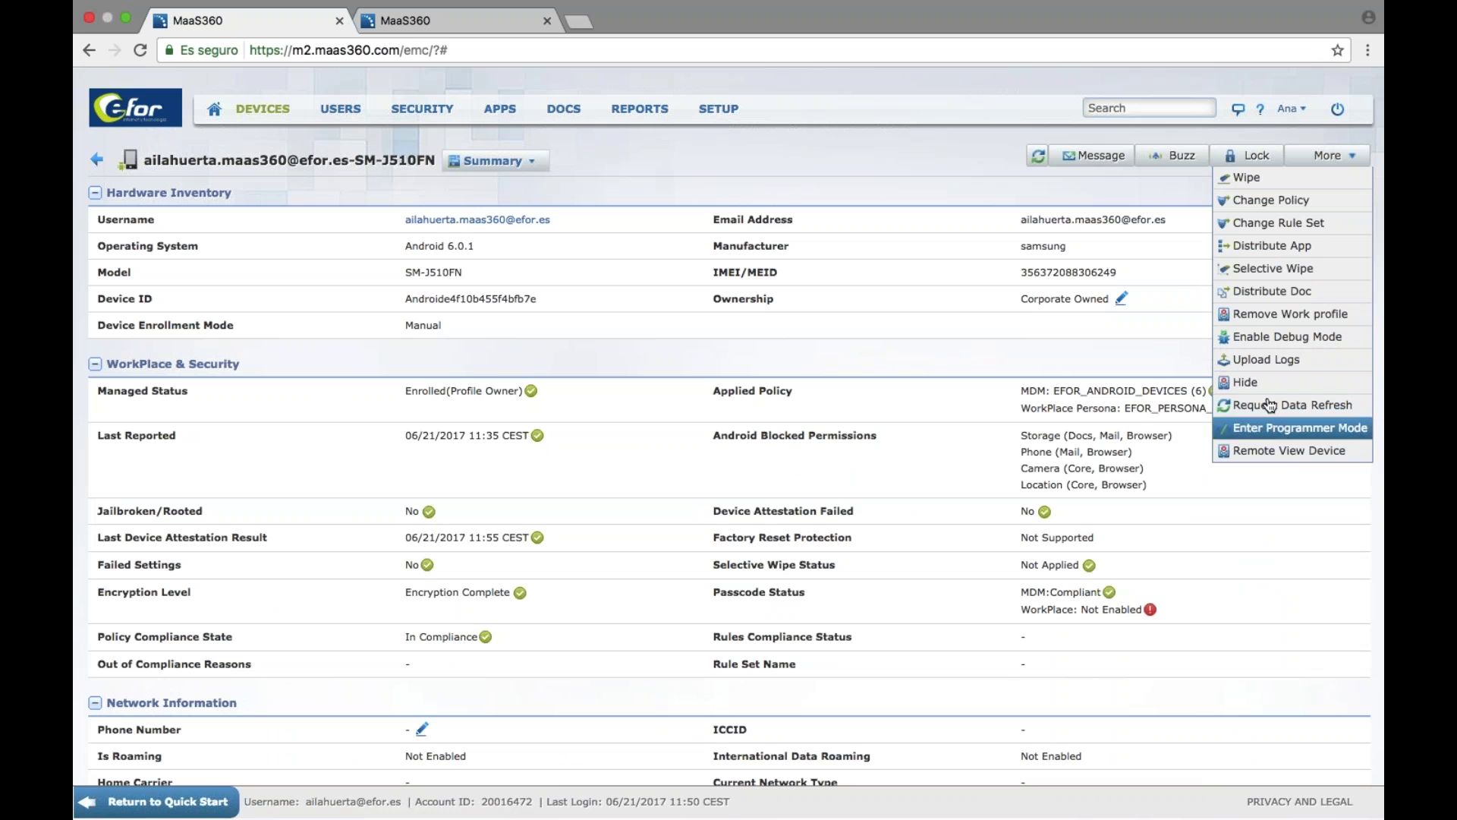
{"action": "left_click", "coordinate": [1316, 428]}
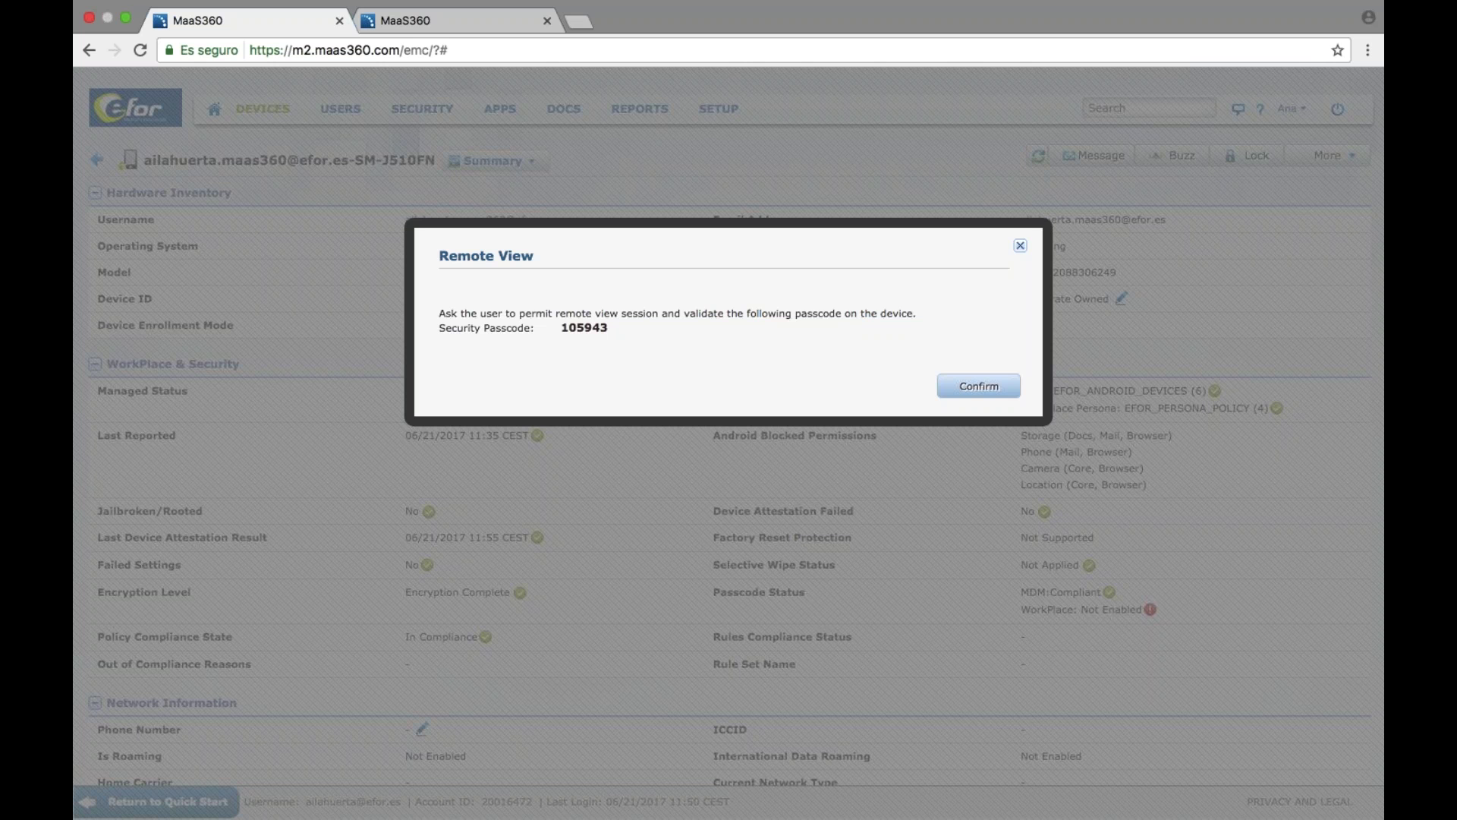
{"action": "left_click", "coordinate": [994, 391]}
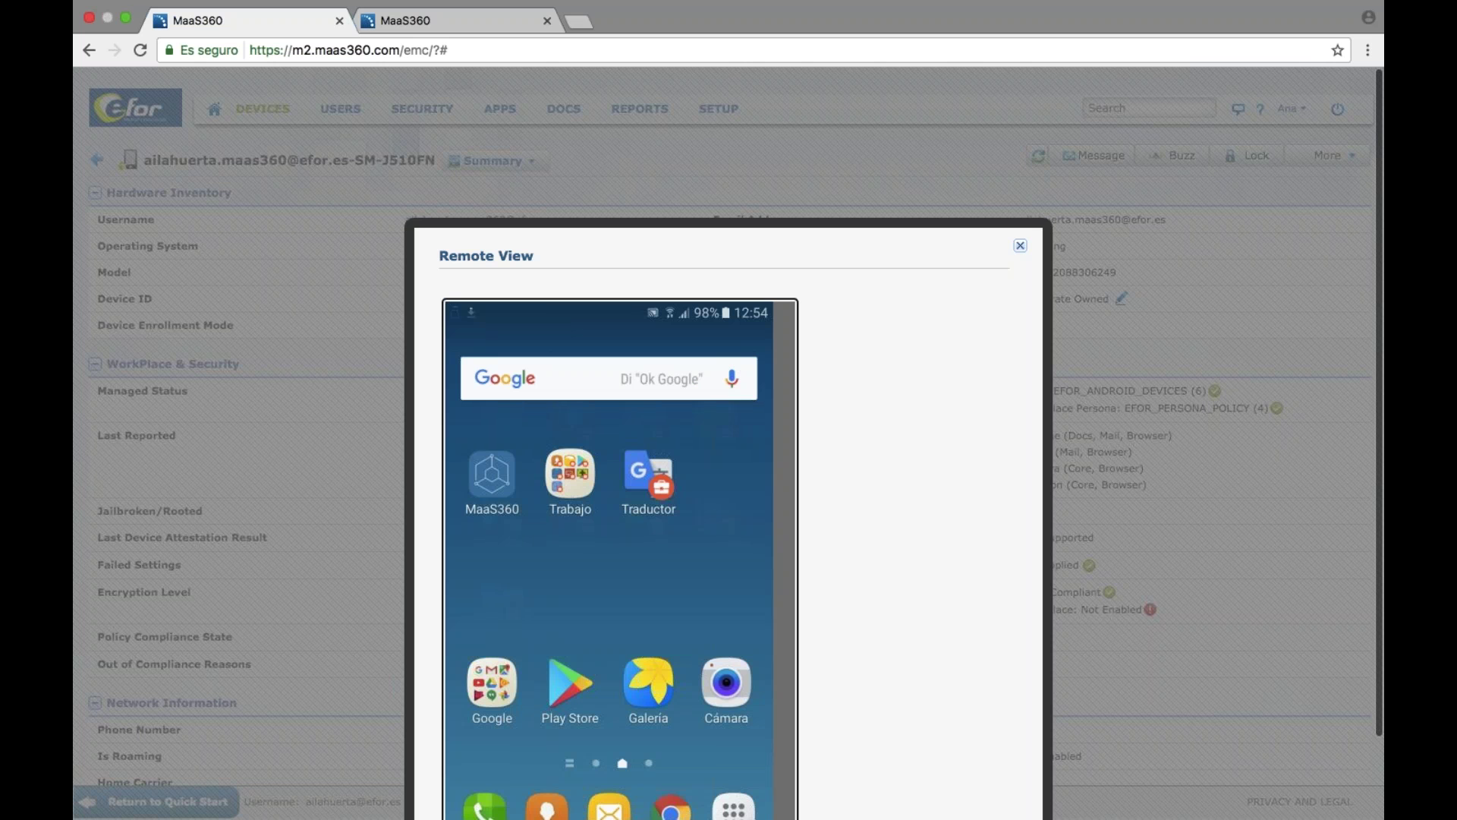
In the other MaaS360 session, open the second-listed SM-J510FN from the device inventory and review its Apps Installed list
{"action": "left_click", "coordinate": [470, 22]}
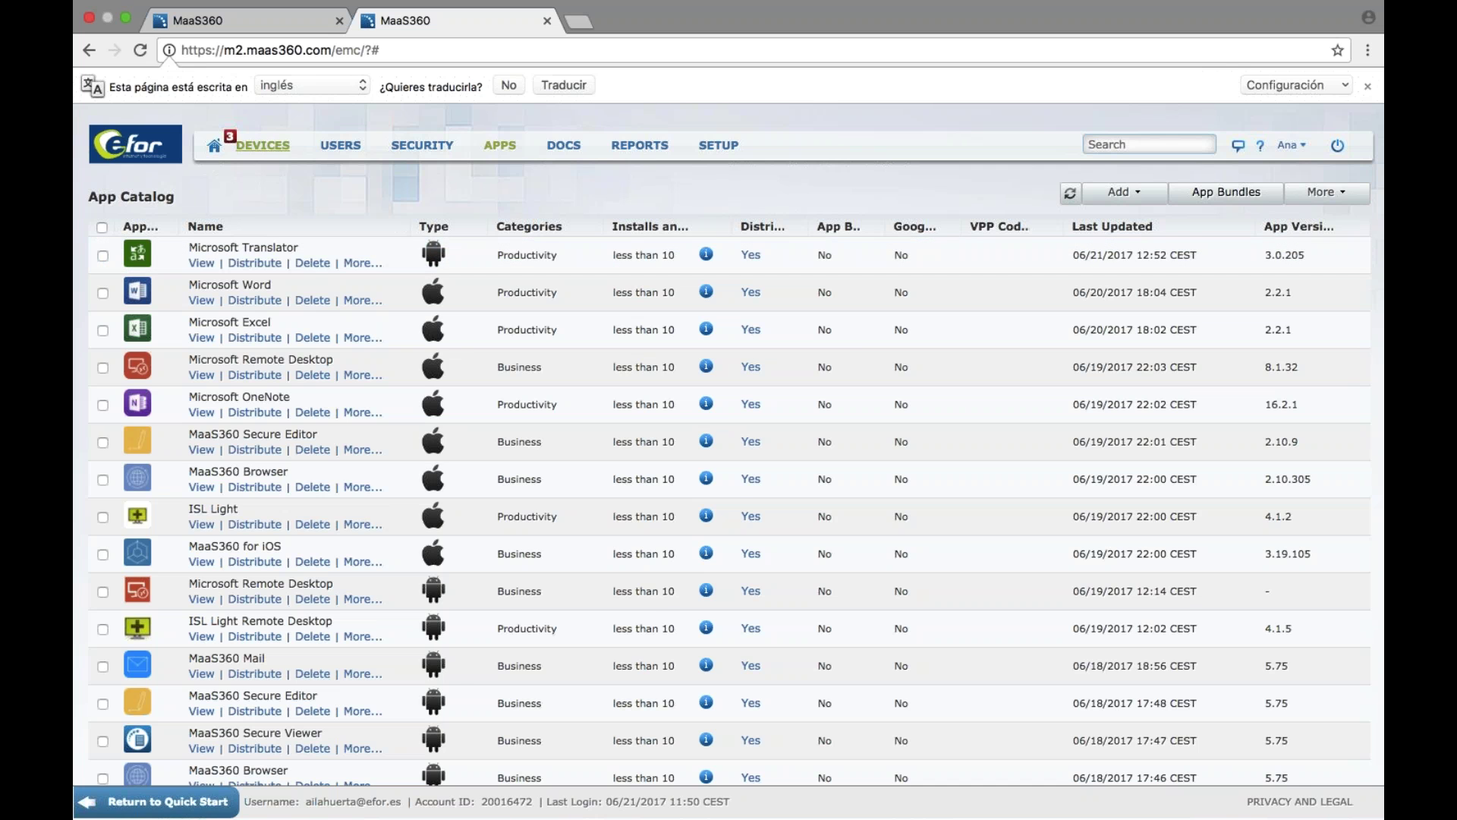
{"action": "left_click", "coordinate": [264, 152]}
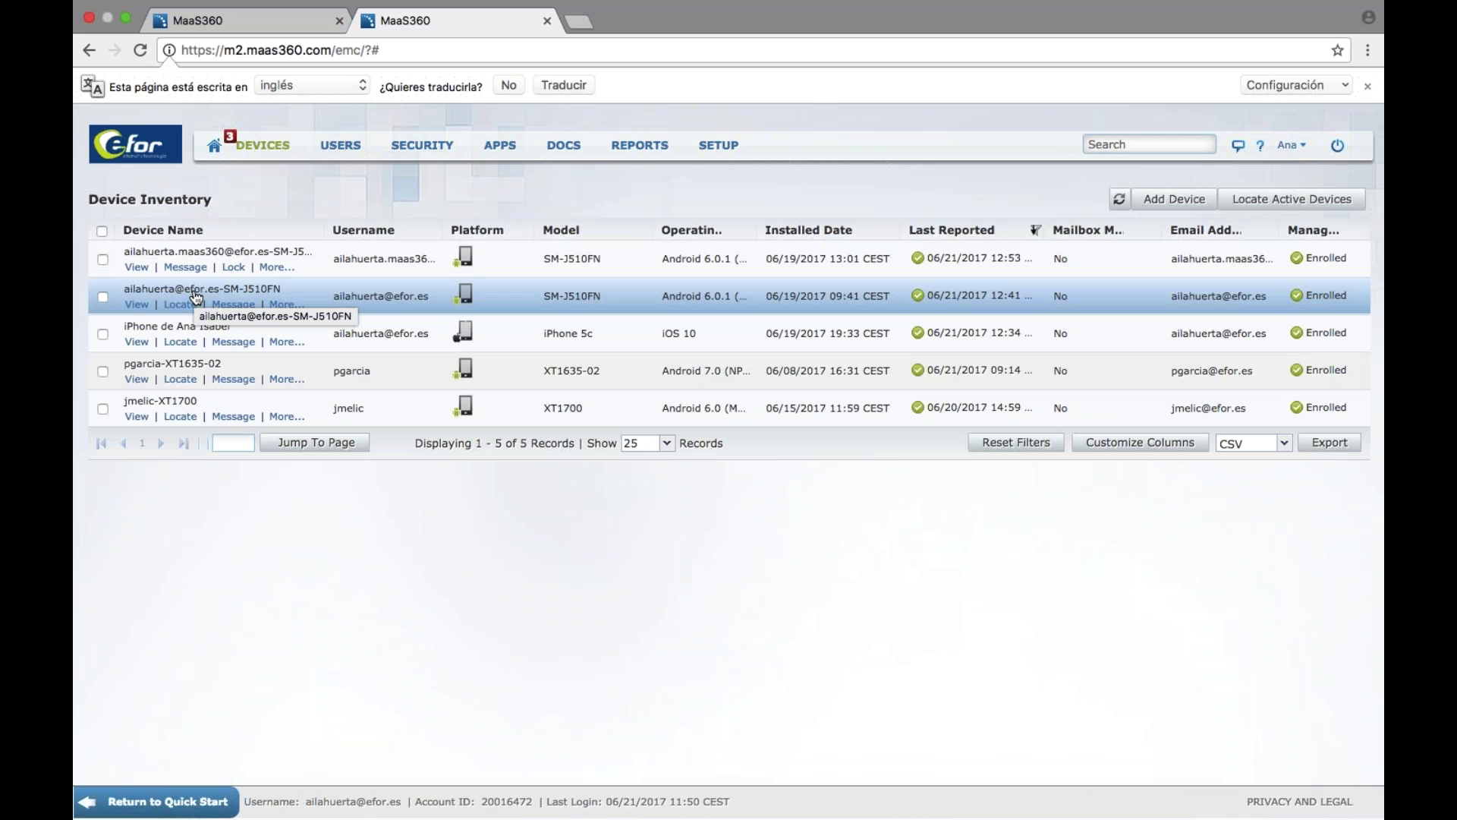
{"action": "left_click", "coordinate": [195, 293]}
{"action": "left_click", "coordinate": [432, 199]}
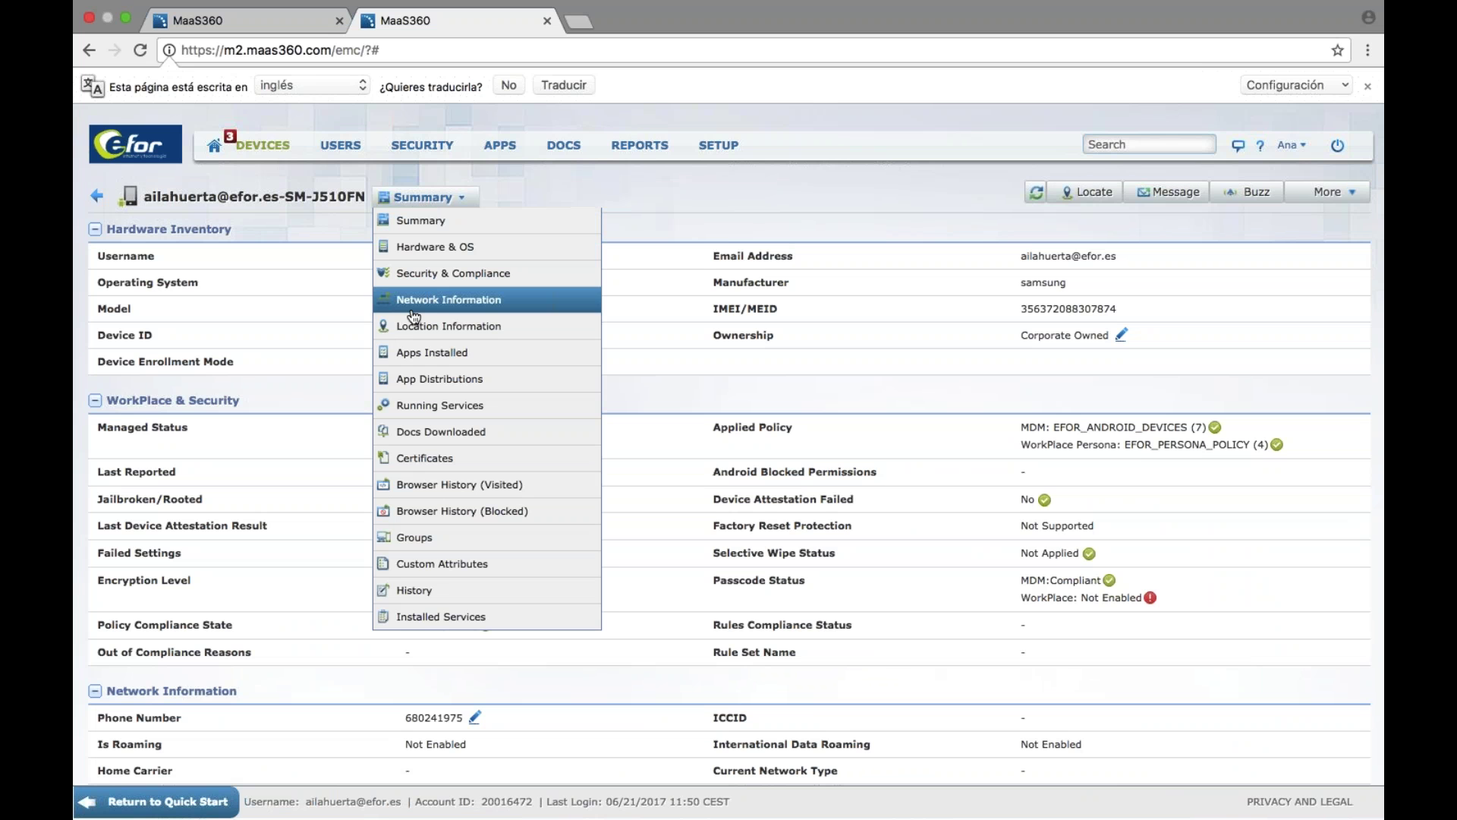
{"action": "left_click", "coordinate": [428, 353]}
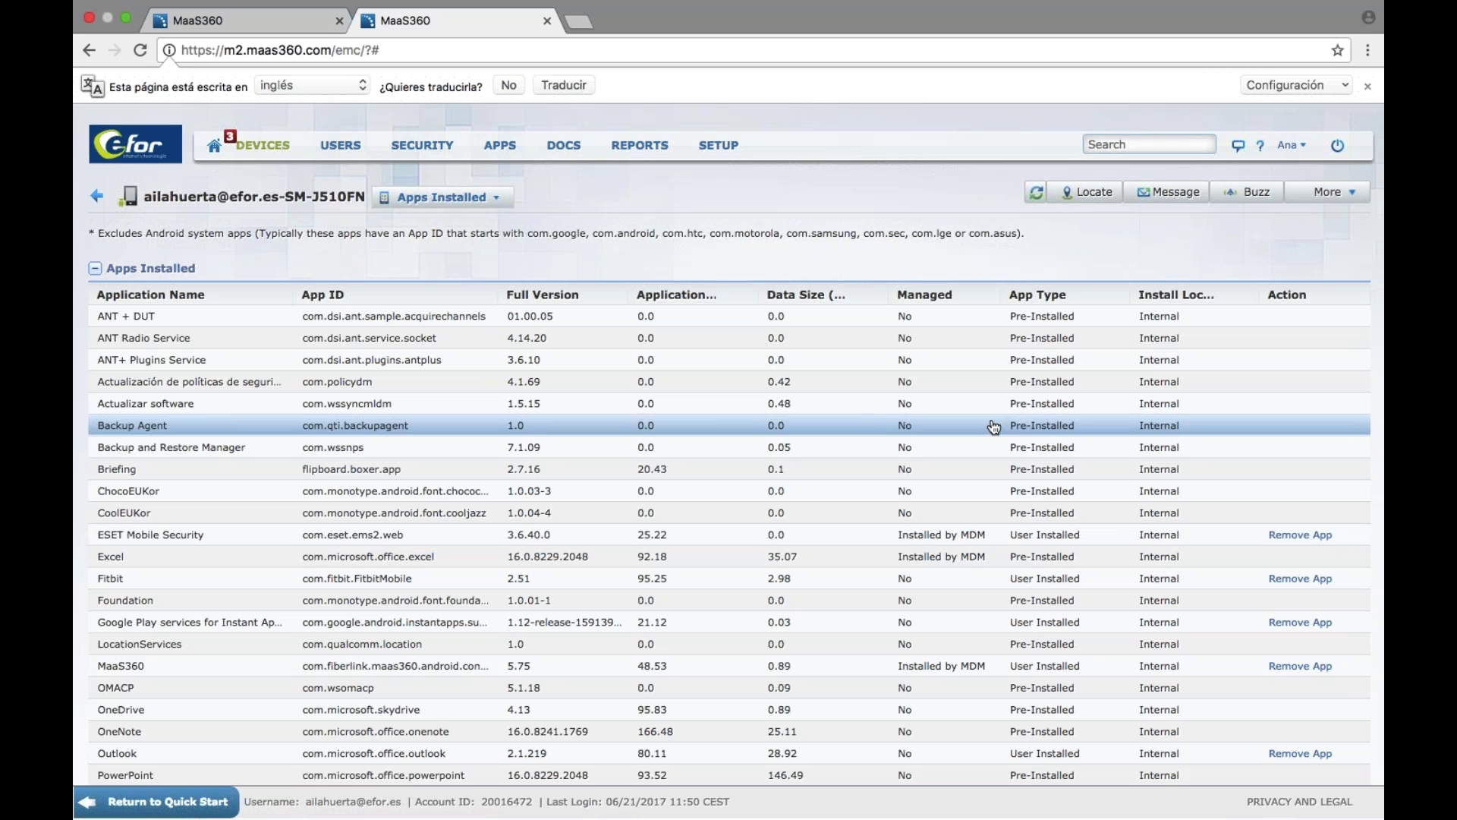
{"action": "mouse_move", "coordinate": [639, 145]}
Go back to the device inventory and open the summary of the first-listed SM-J510FN
{"action": "left_click", "coordinate": [262, 145]}
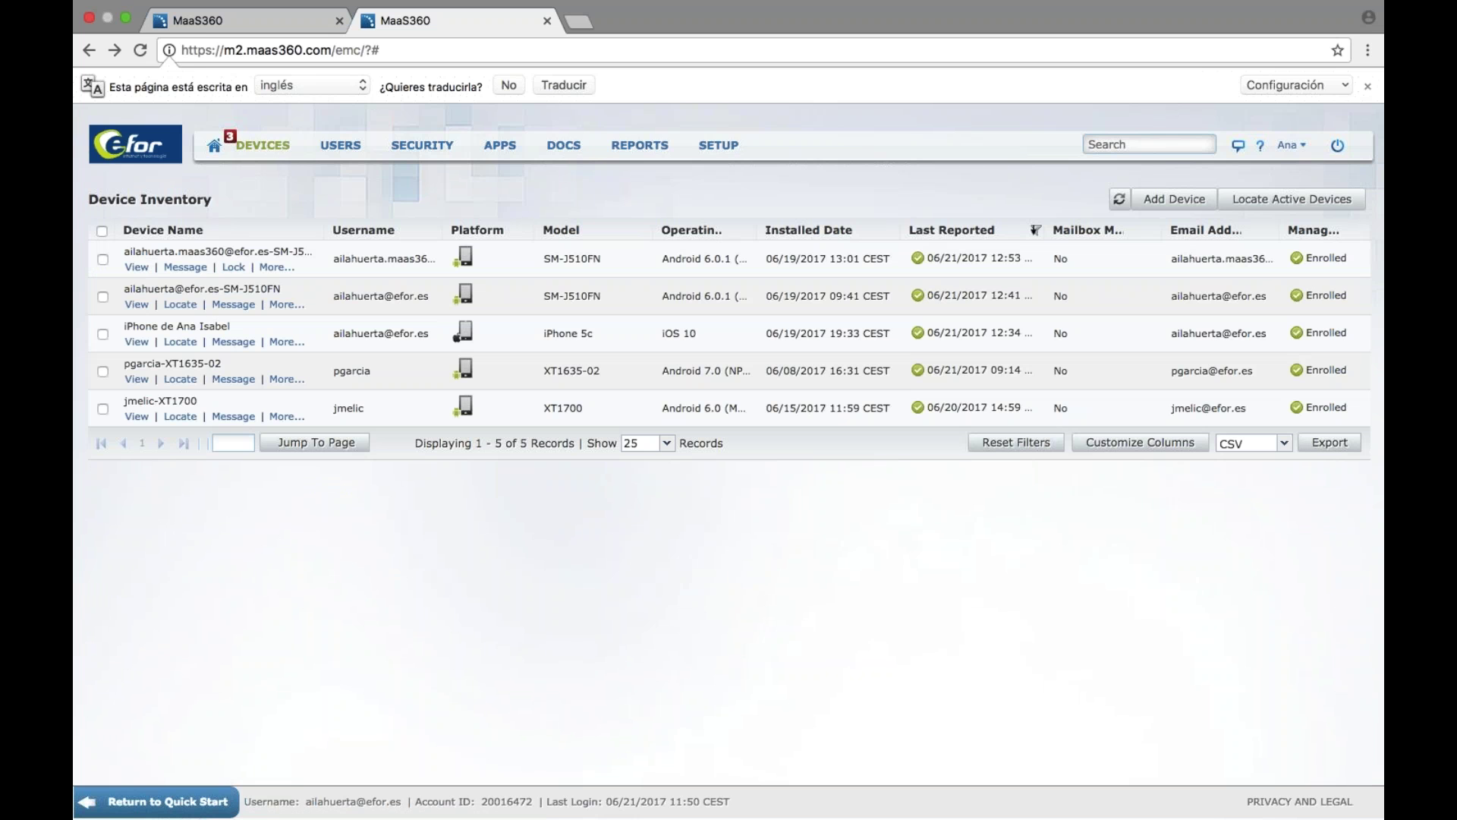
{"action": "left_click", "coordinate": [219, 252]}
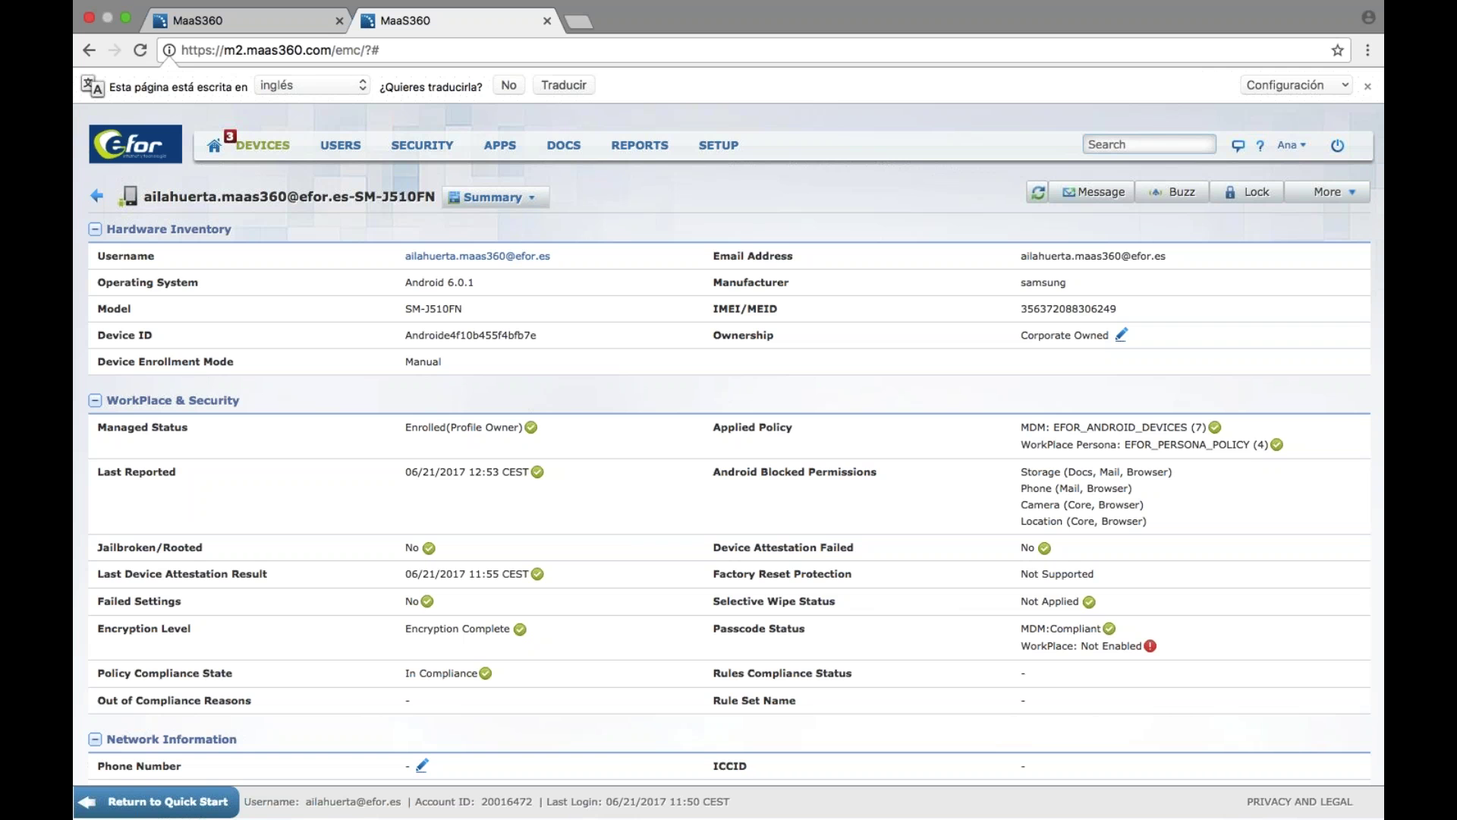
{"action": "key", "text": "super+bracketleft"}
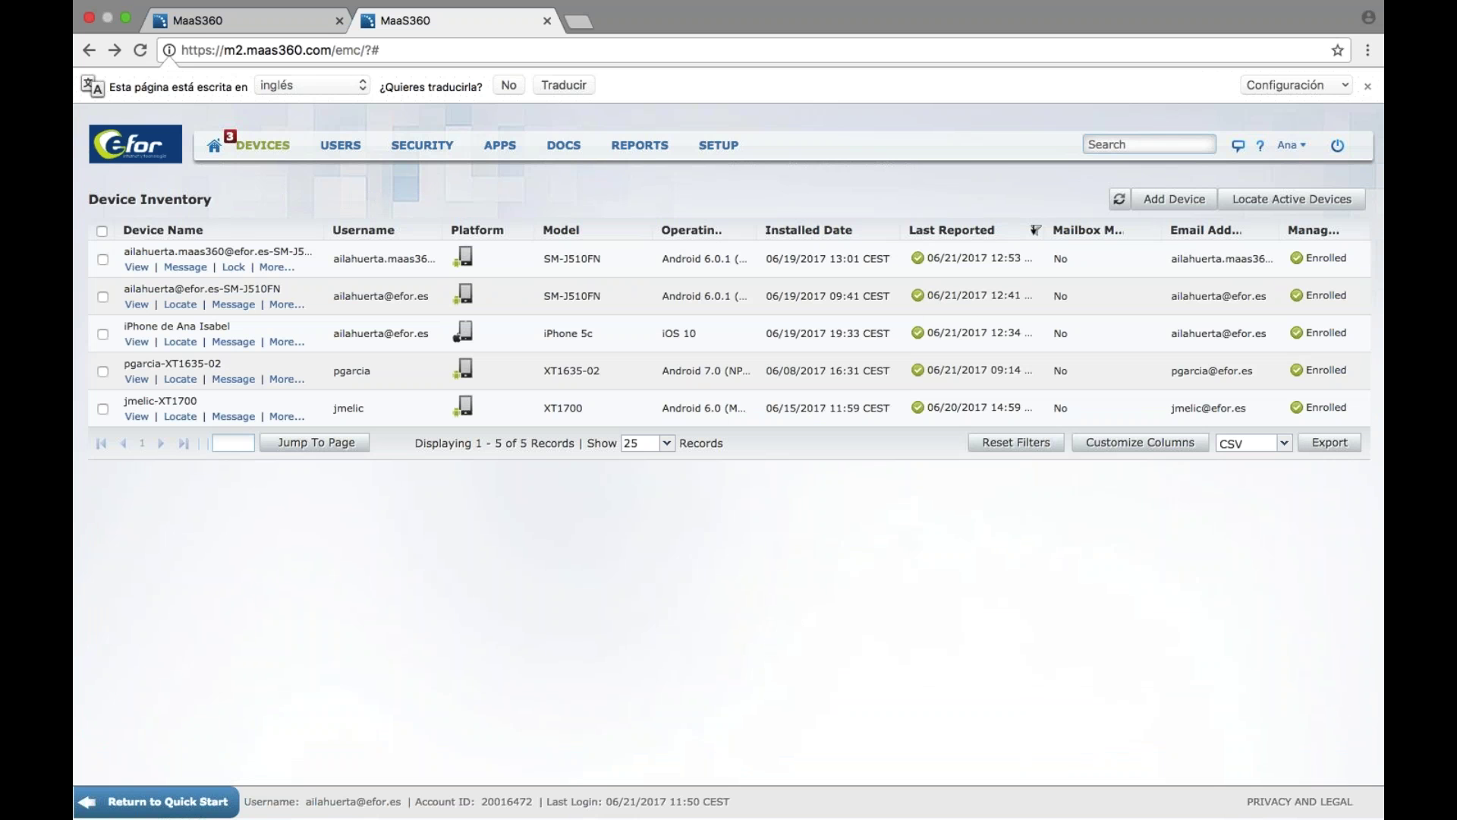
{"action": "left_click", "coordinate": [232, 258]}
{"action": "left_click", "coordinate": [1328, 191]}
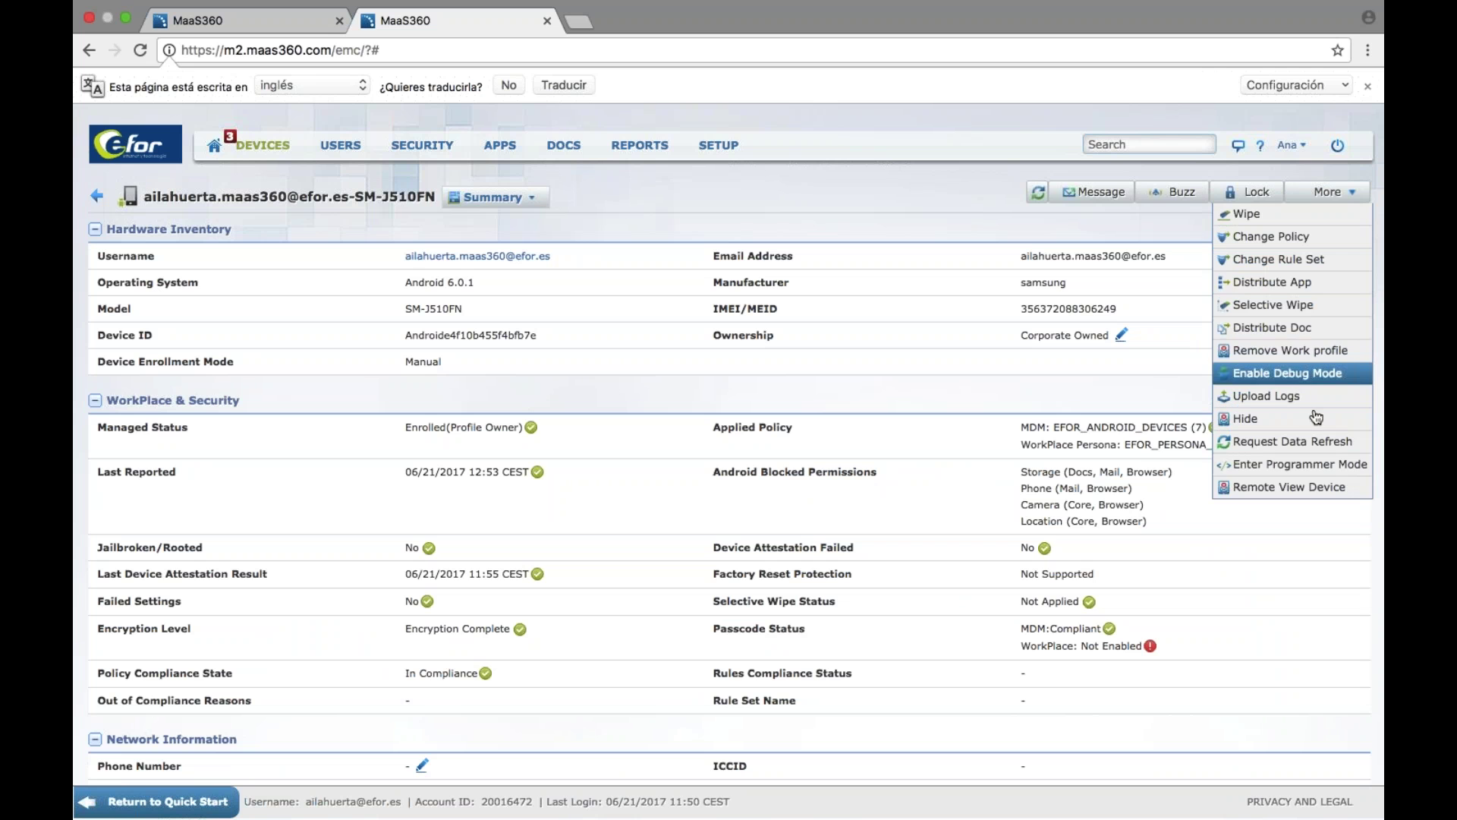
{"action": "left_click", "coordinate": [1328, 192]}
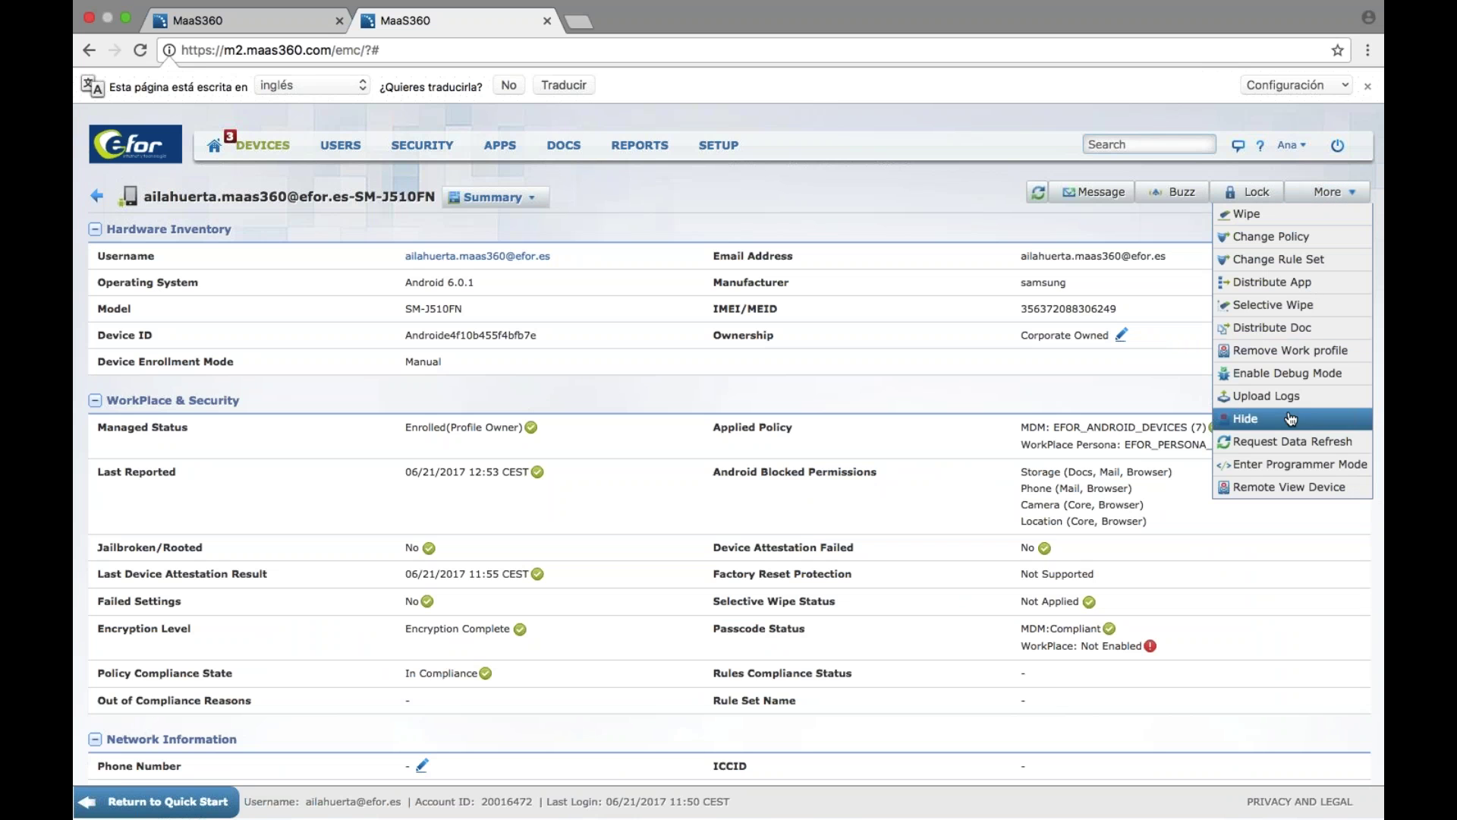
{"action": "left_click", "coordinate": [1286, 487]}
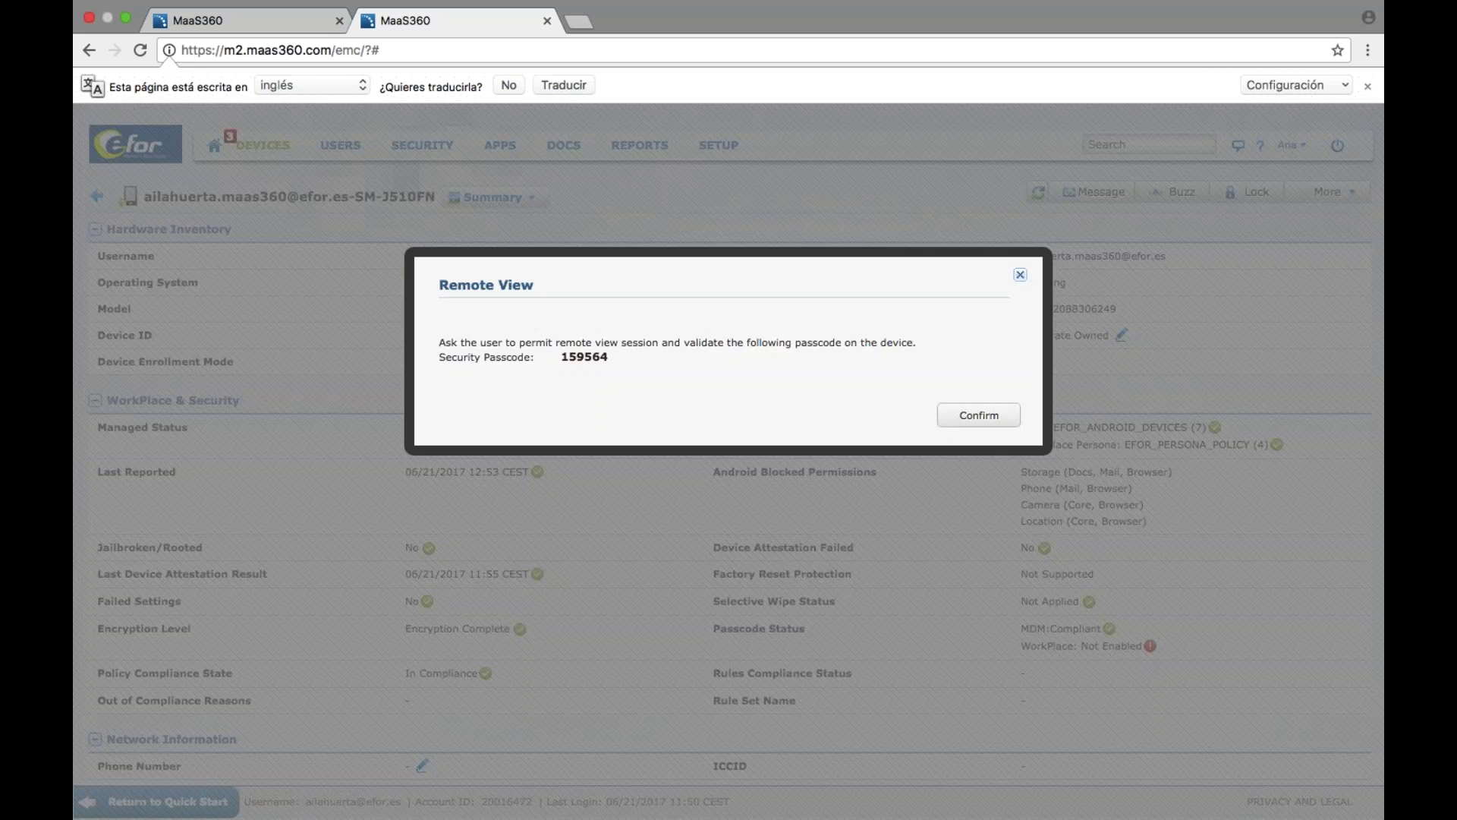
{"action": "left_click", "coordinate": [970, 416]}
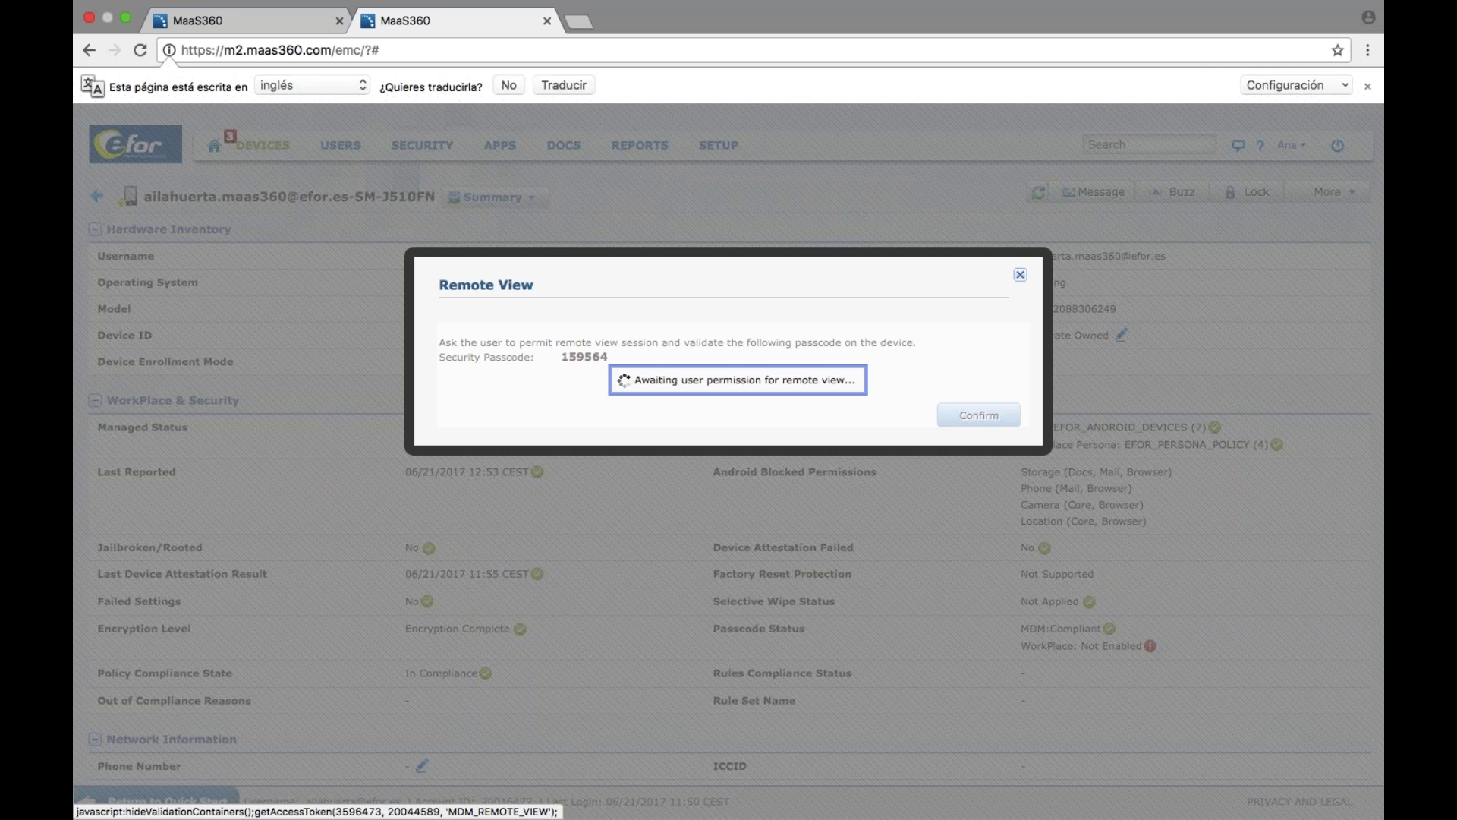
{"action": "left_click", "coordinate": [1020, 274]}
Request and confirm a Remote View session on the SM-J510FN, showing the full device screen
{"action": "left_click", "coordinate": [1337, 193]}
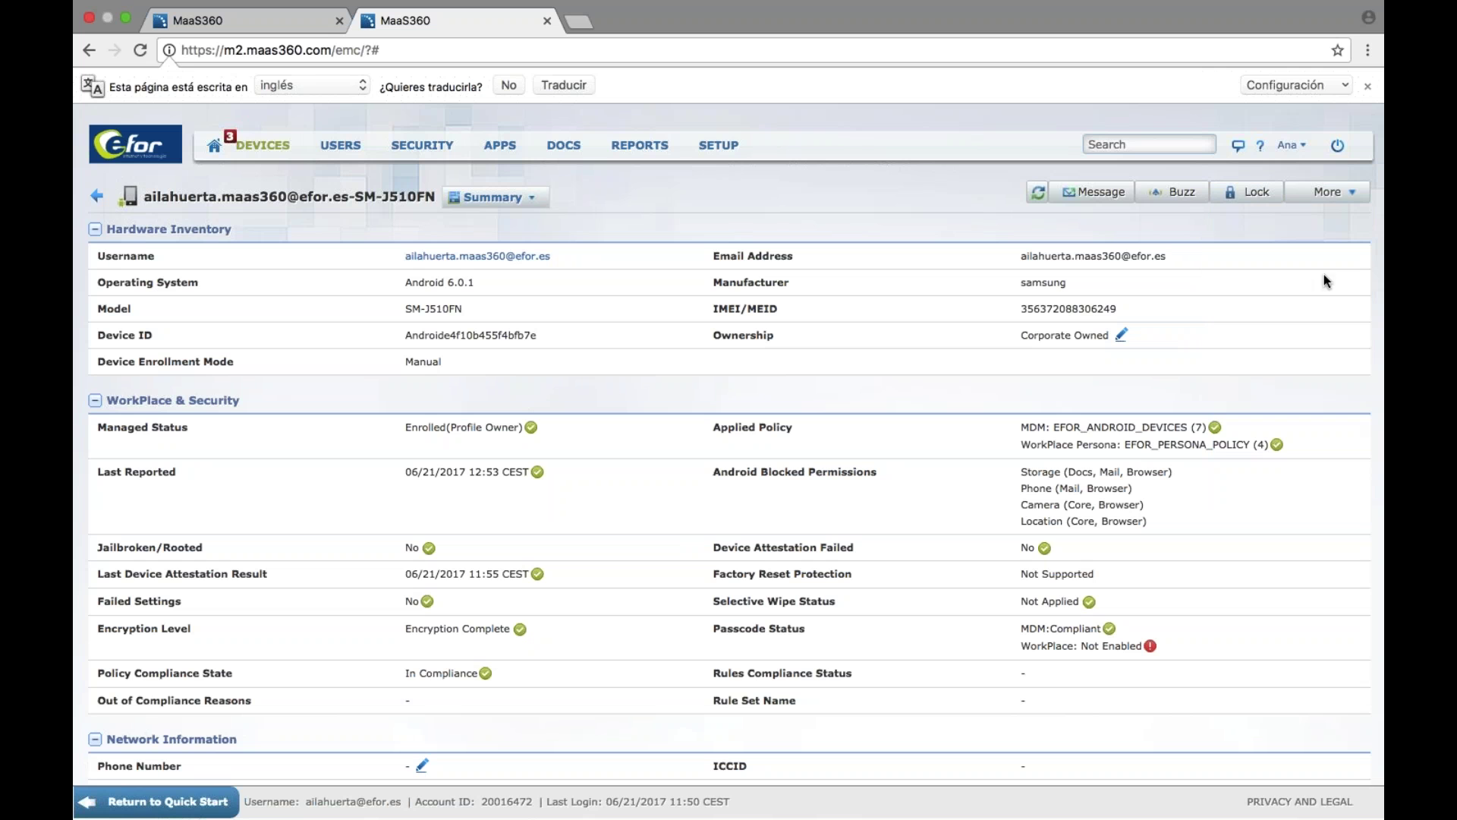
{"action": "left_click", "coordinate": [1329, 192]}
{"action": "left_click", "coordinate": [1276, 489]}
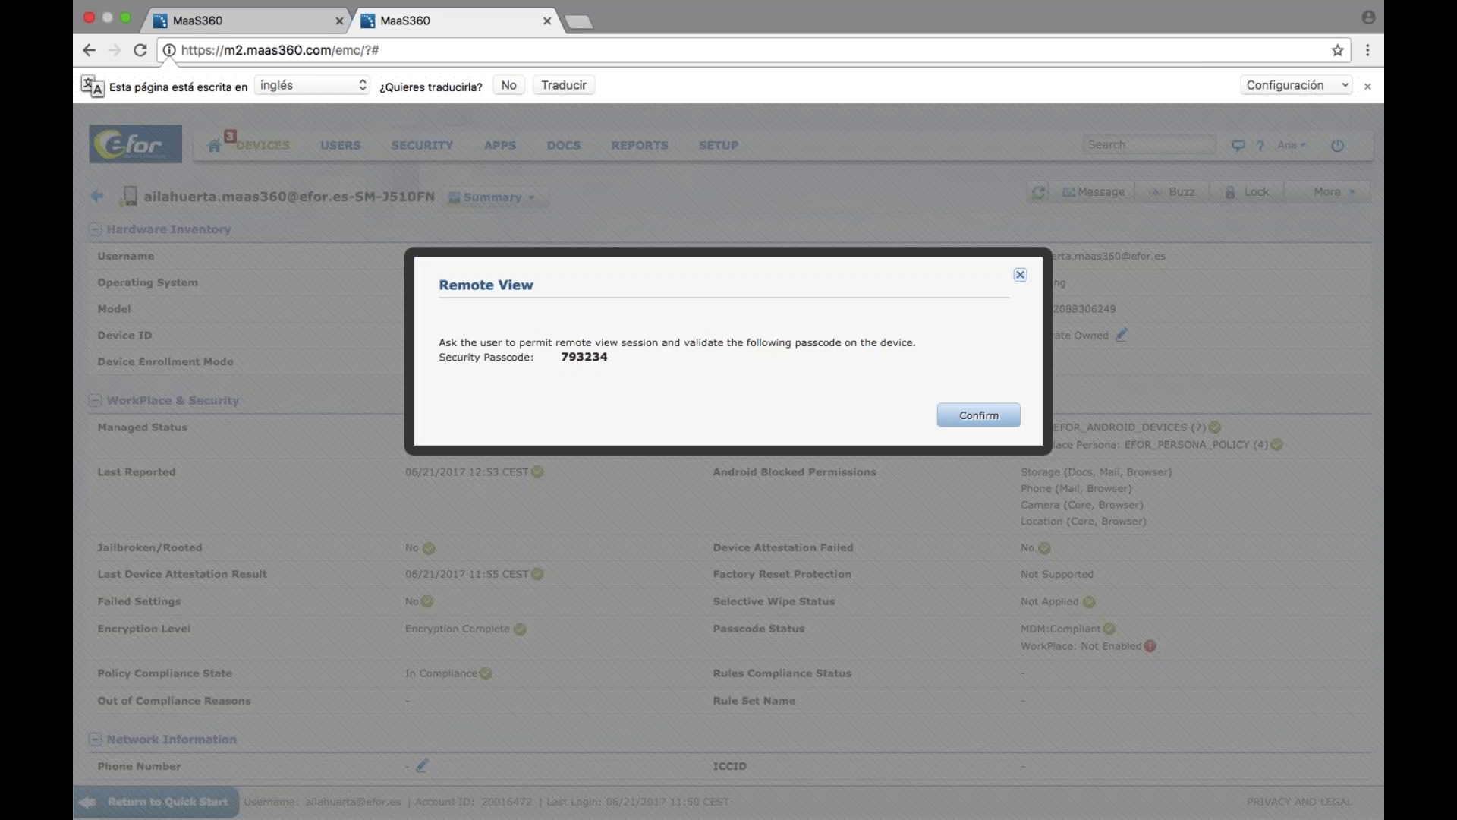
{"action": "left_click", "coordinate": [979, 415]}
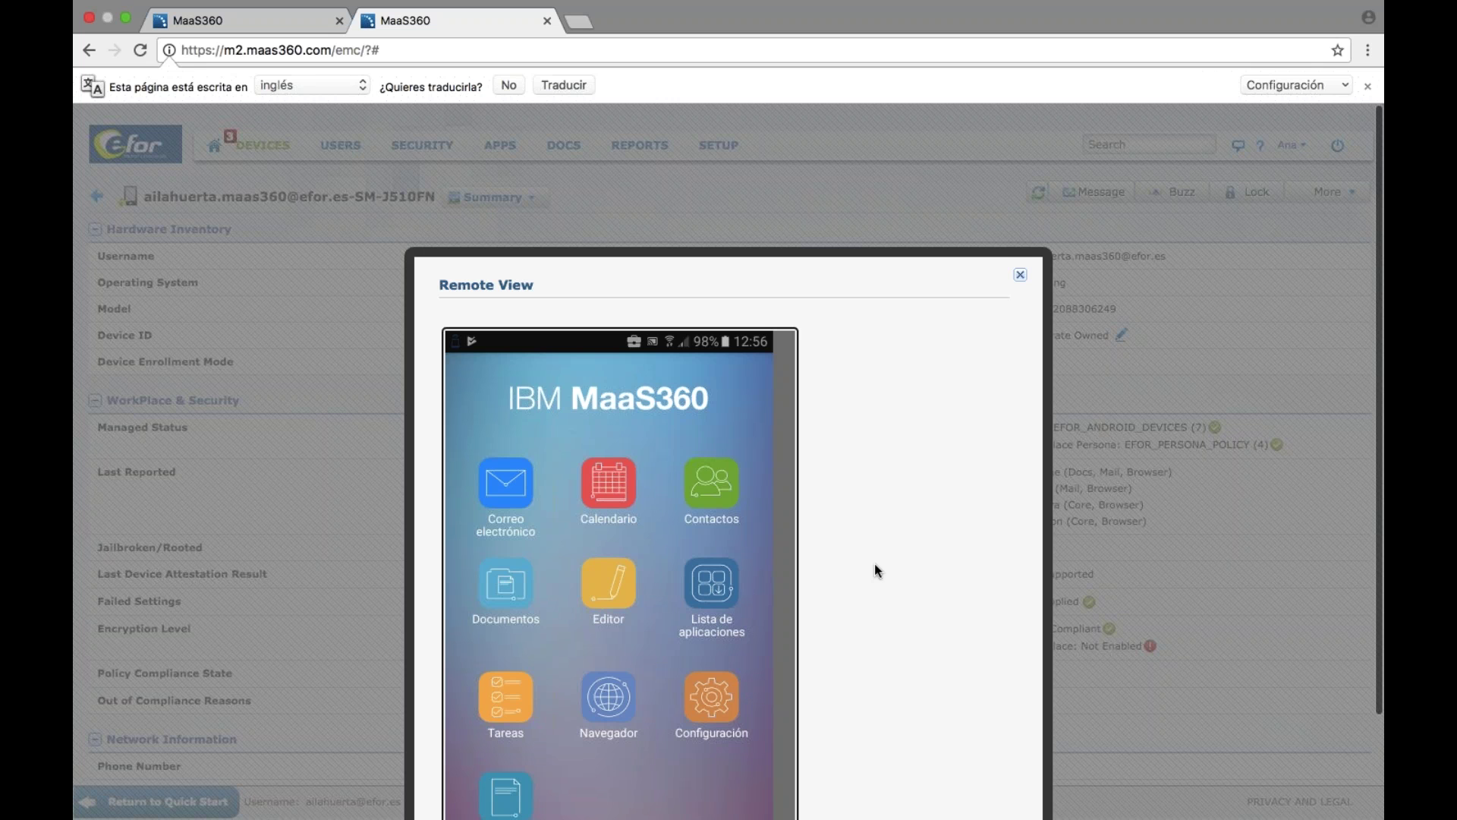
{"action": "scroll", "coordinate": [877, 571], "scroll_direction": "down", "scroll_amount": 3}
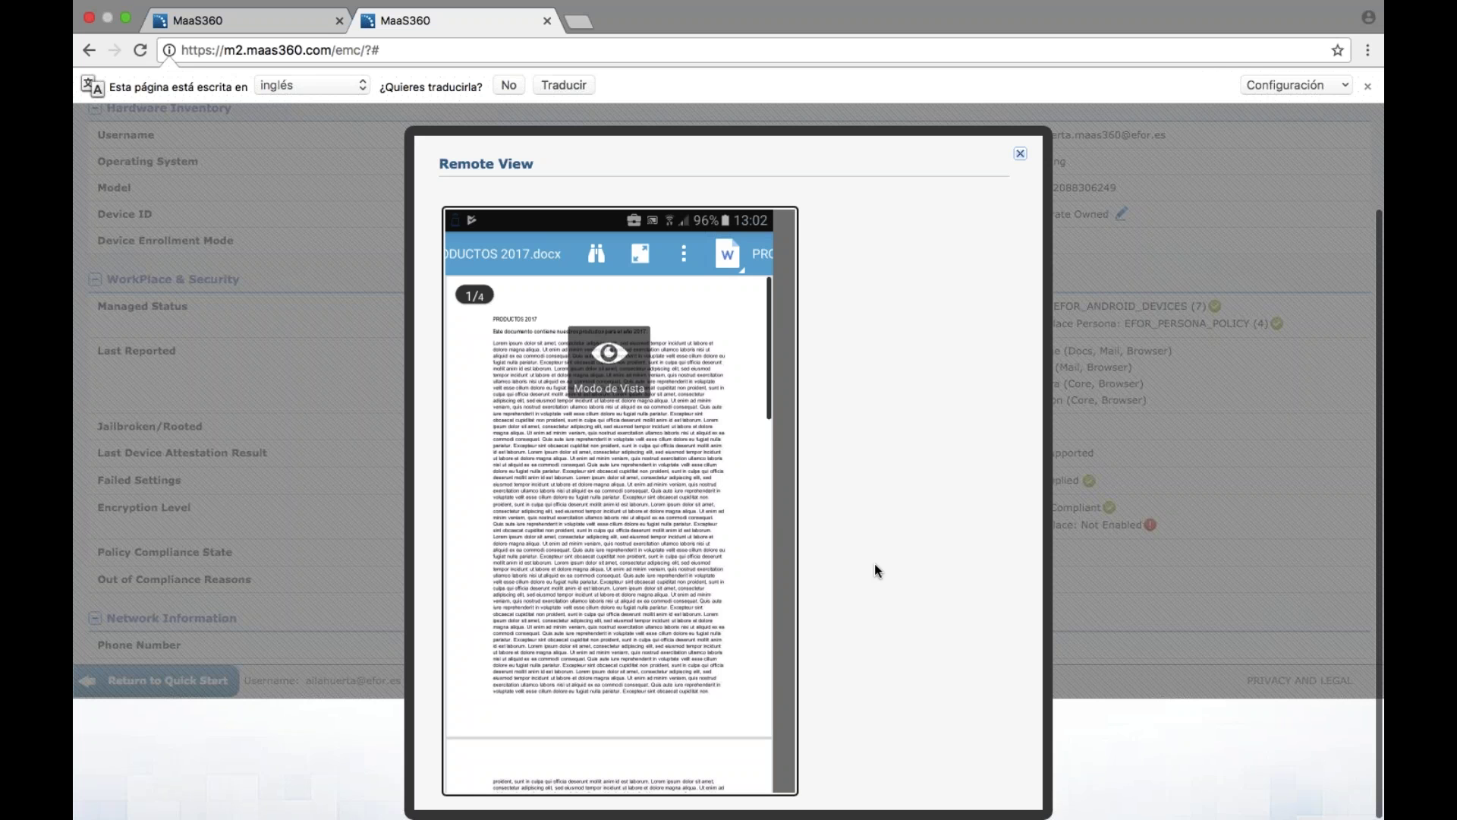
Back in the first MaaS360 session, close the ended Remote View and open the Corporativo folder in the content library
{"action": "mouse_move", "coordinate": [237, 25]}
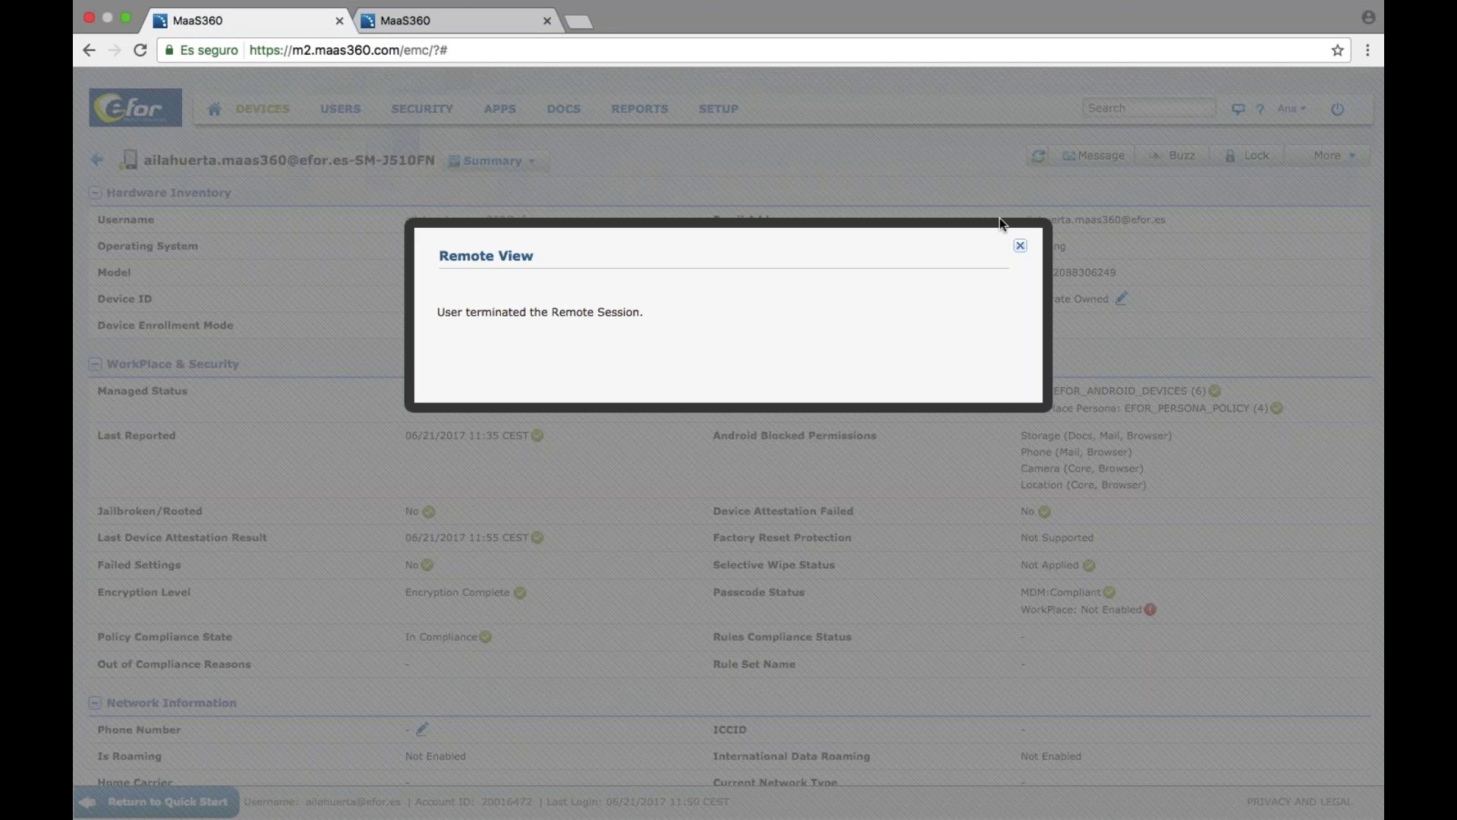
{"action": "left_click", "coordinate": [1020, 246]}
{"action": "mouse_move", "coordinate": [563, 111]}
{"action": "left_click", "coordinate": [572, 140]}
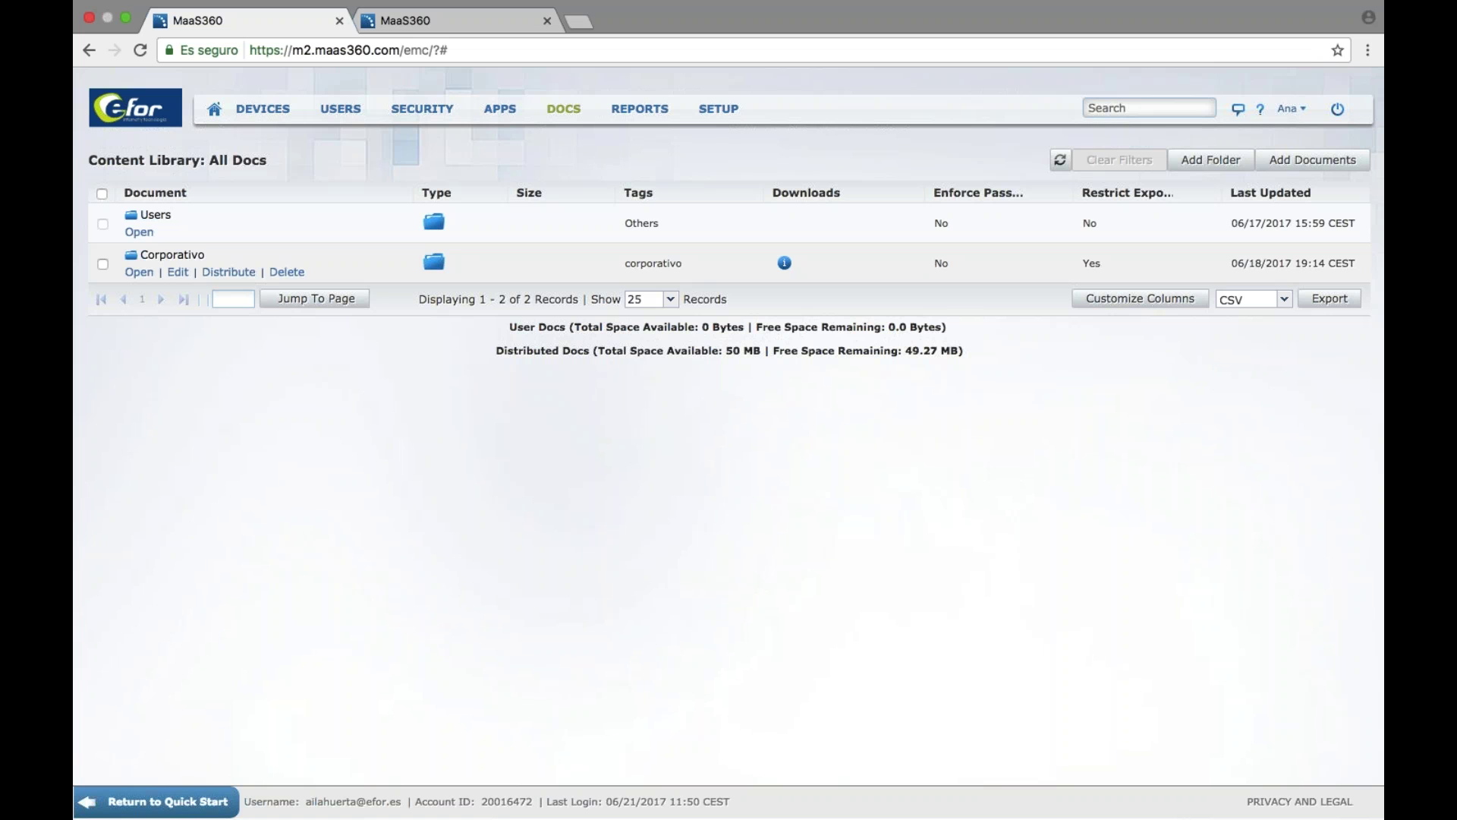
{"action": "left_click", "coordinate": [196, 254]}
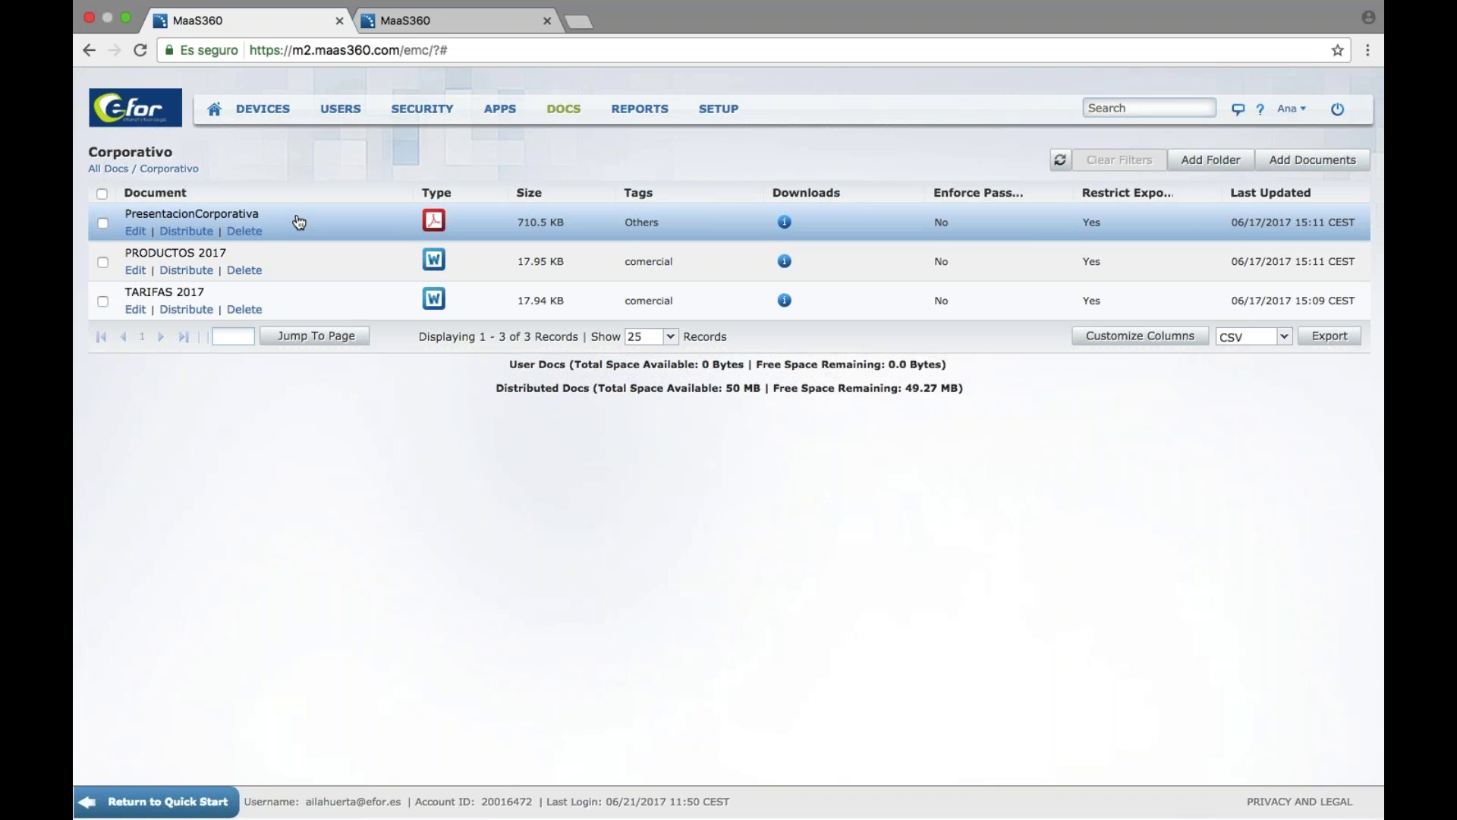
Open the Apps Installed report for mobile apps and examine its summary and Details Report
{"action": "left_click", "coordinate": [649, 115]}
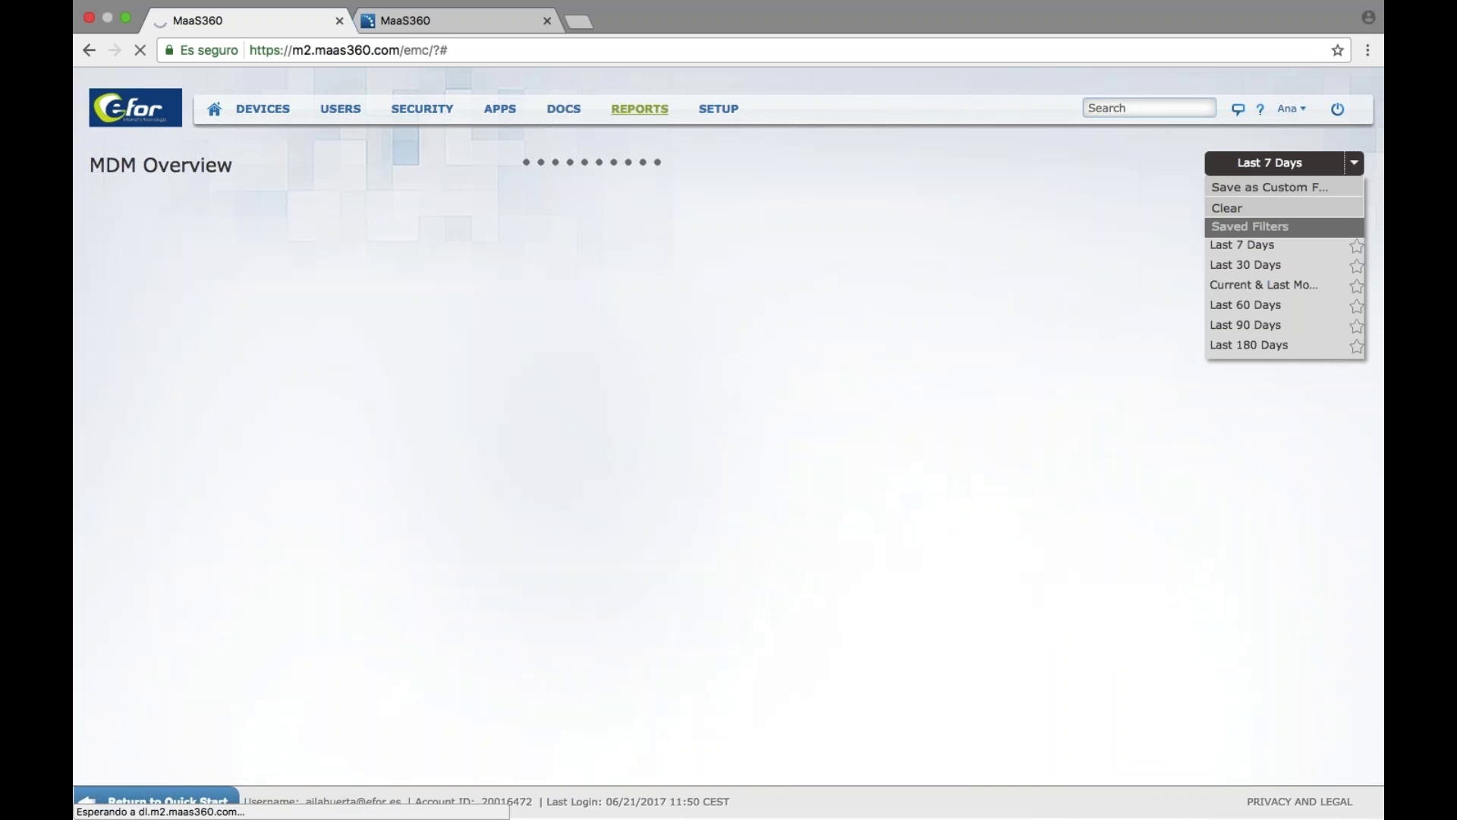
{"action": "mouse_move", "coordinate": [657, 122]}
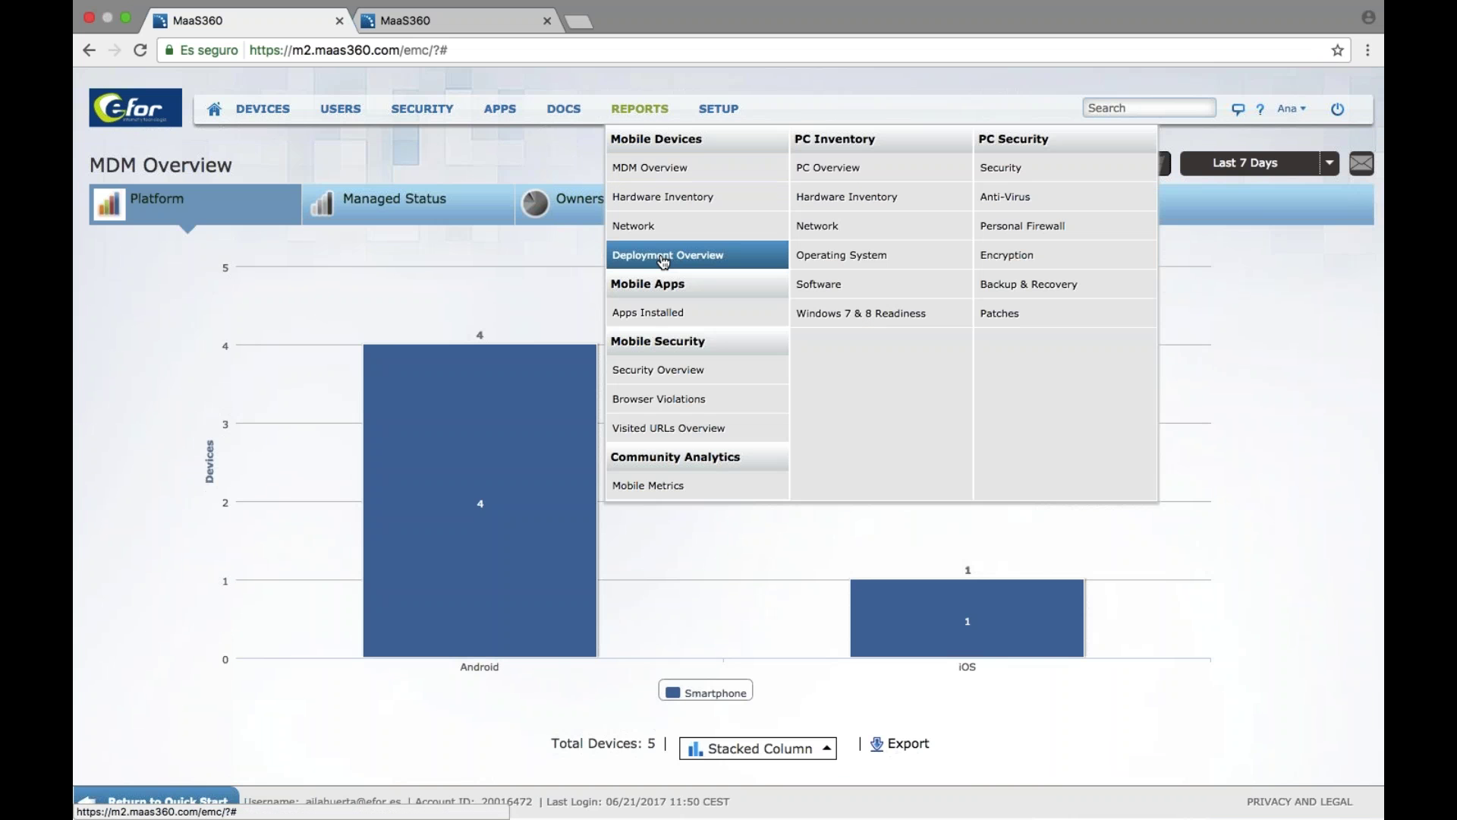
{"action": "left_click", "coordinate": [647, 313]}
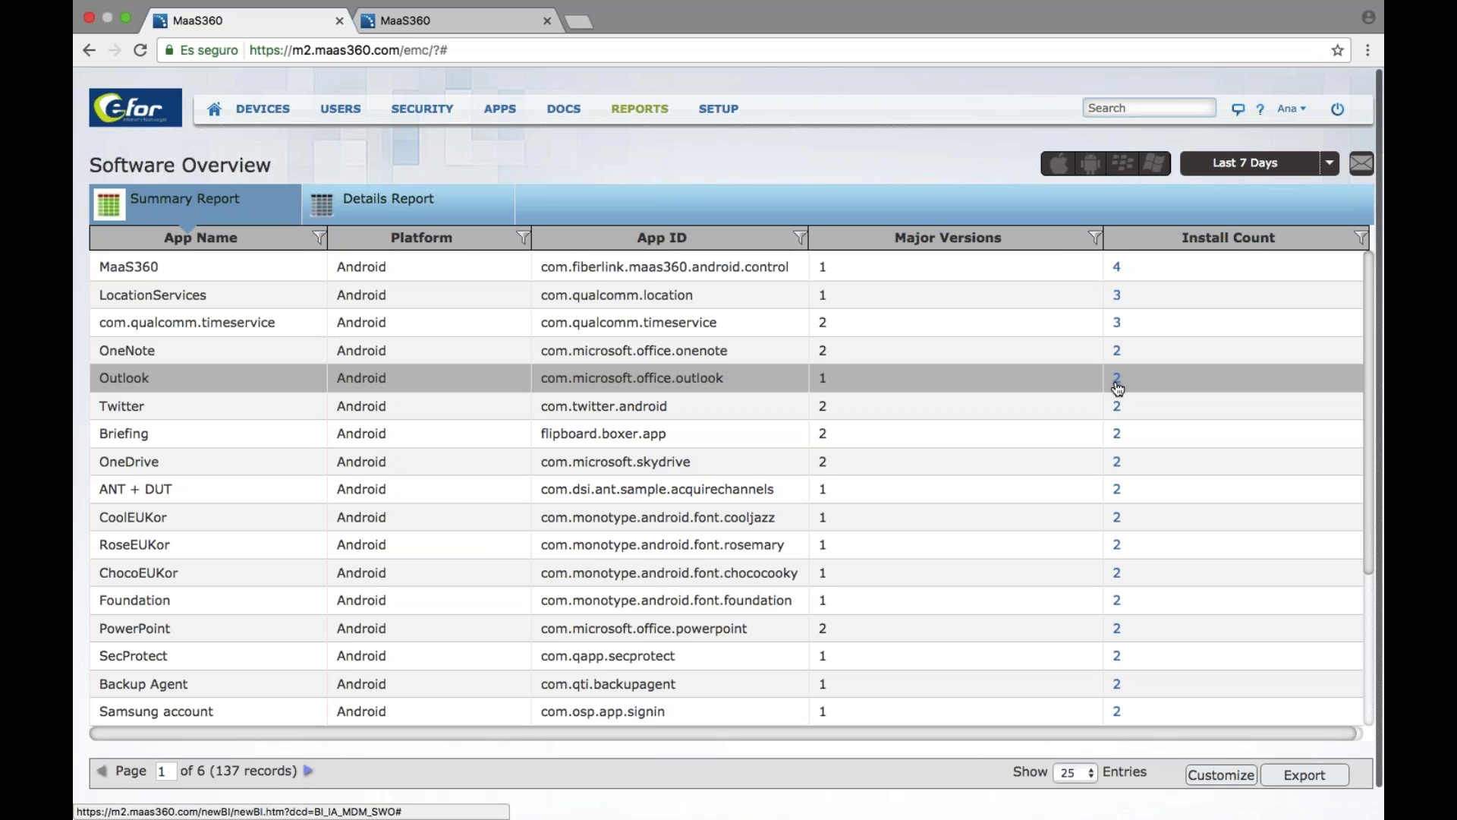
{"action": "left_click", "coordinate": [446, 202]}
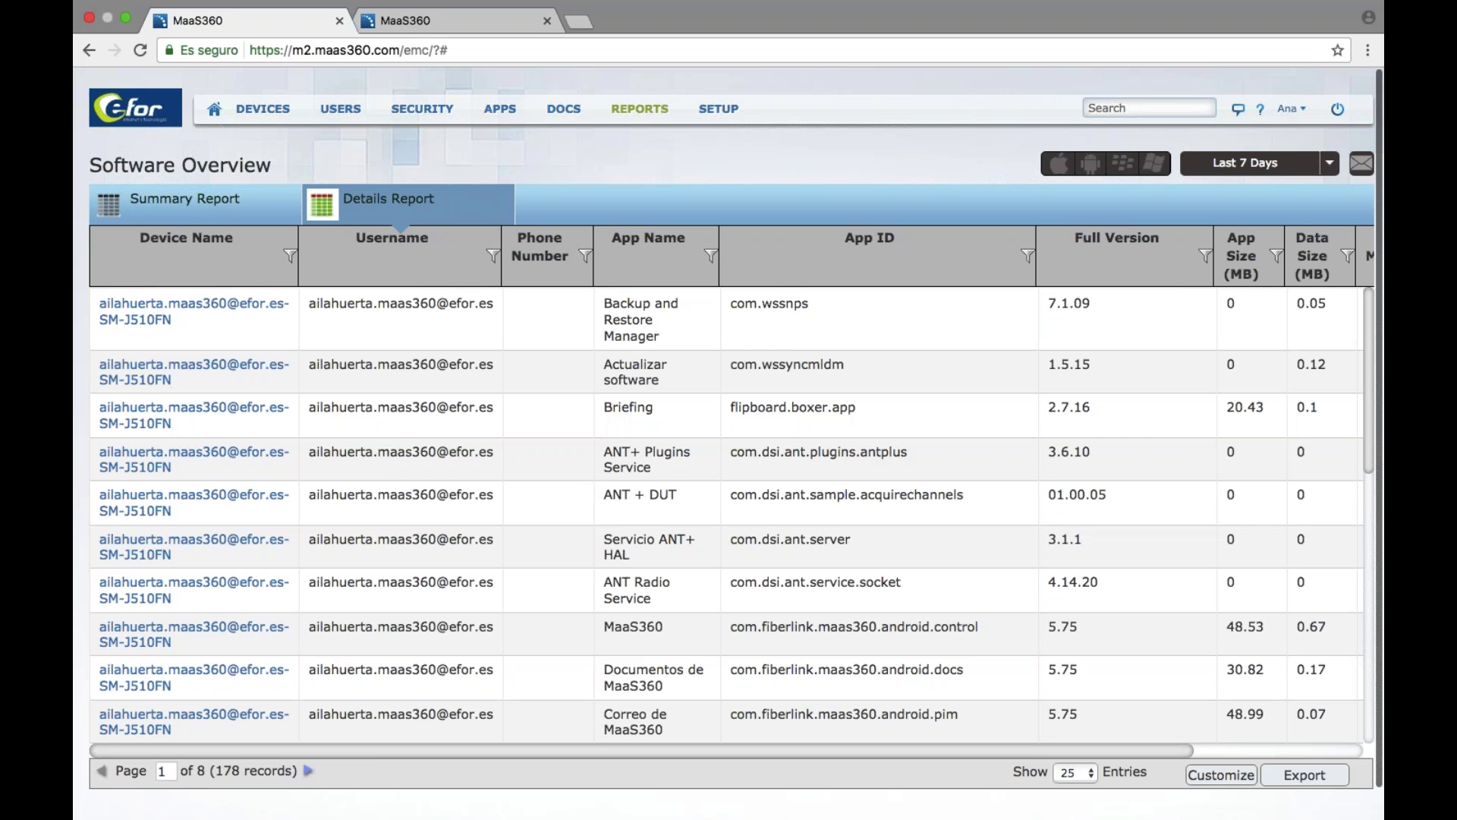
Open the mobile Security Overview report and examine the details of the devices in the Caution security state
{"action": "mouse_move", "coordinate": [640, 108]}
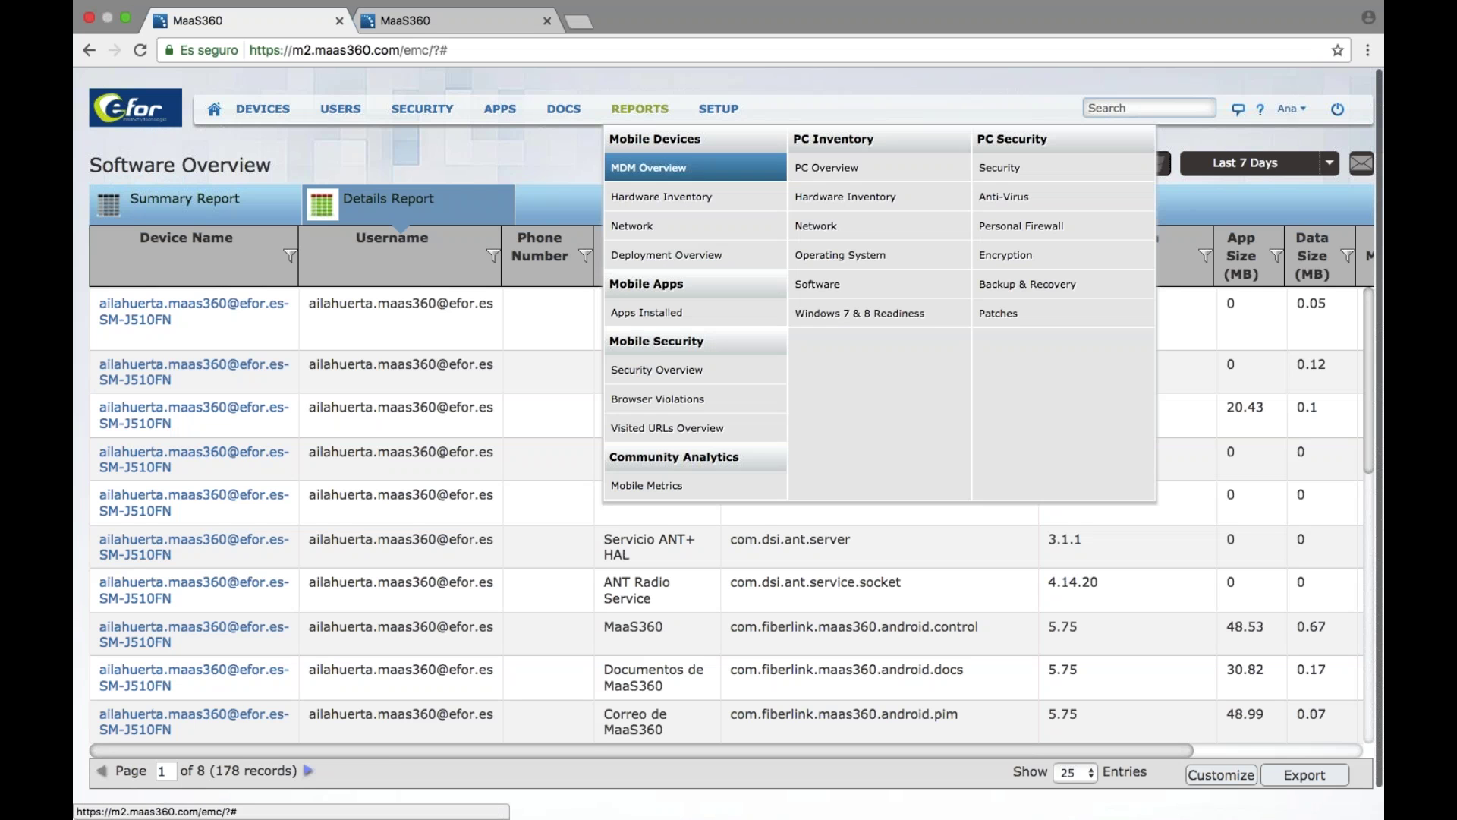
{"action": "left_click", "coordinate": [659, 370]}
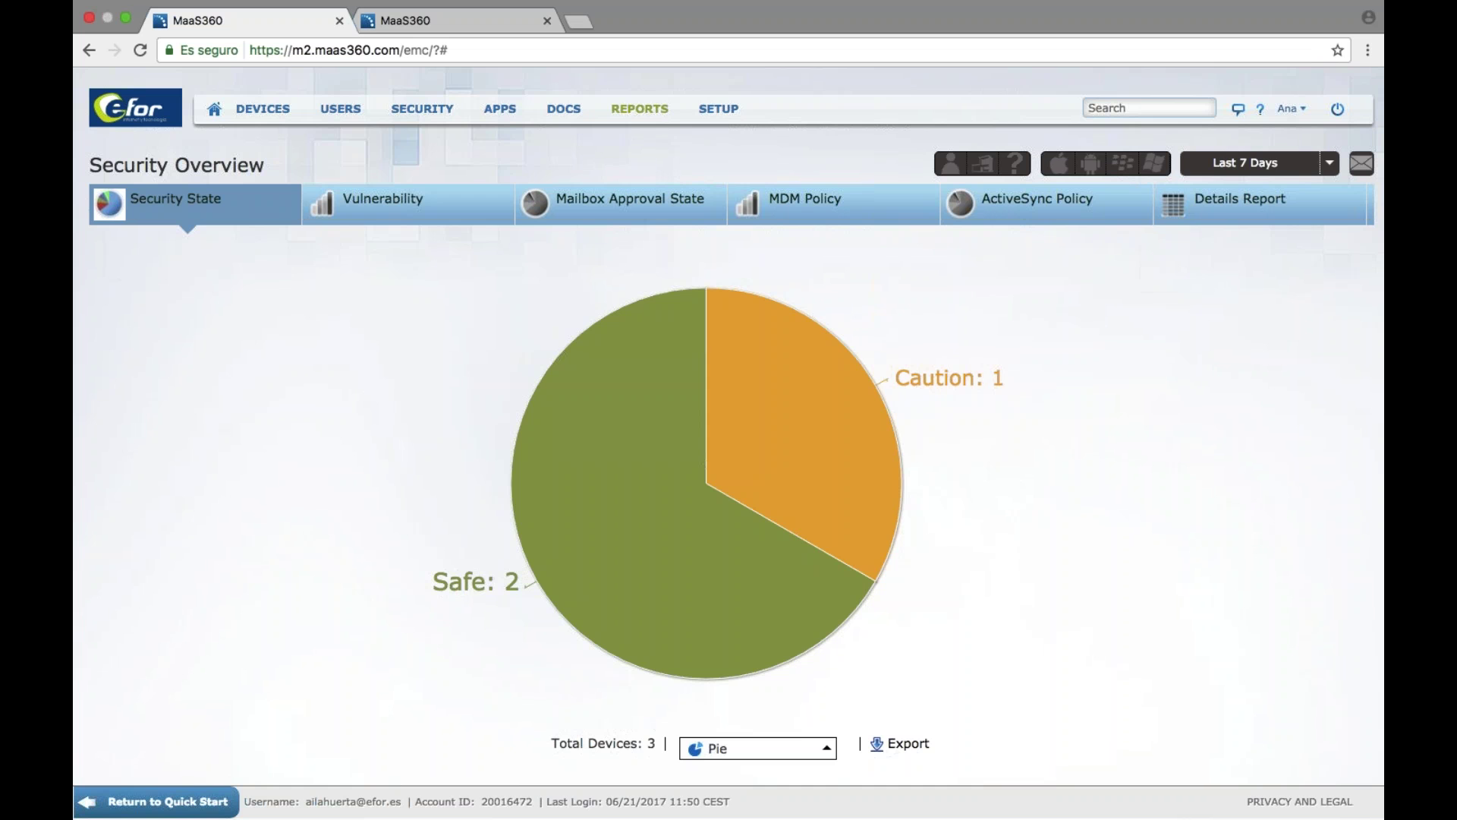
{"action": "mouse_move", "coordinate": [813, 425]}
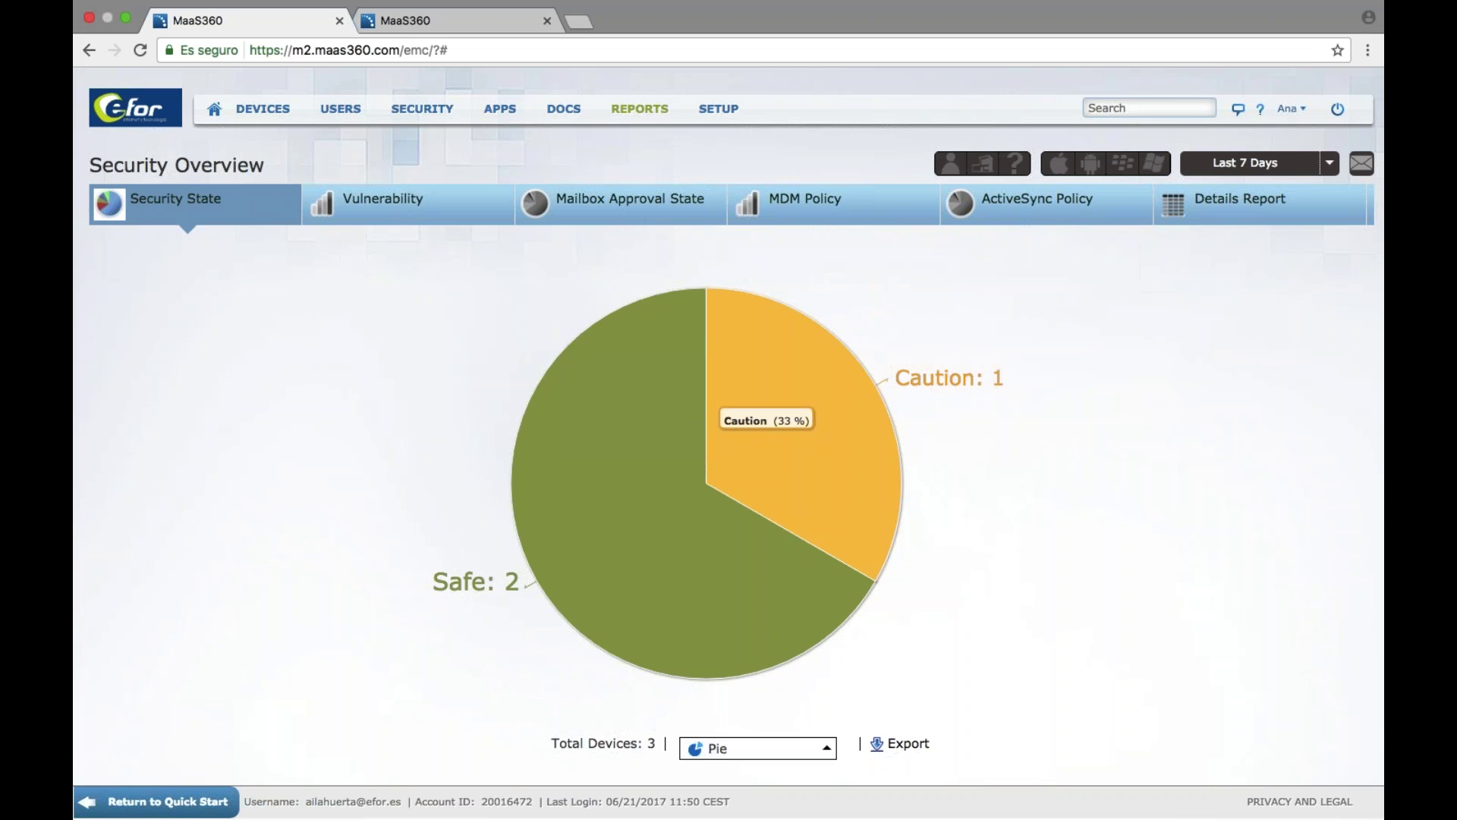
{"action": "left_click", "coordinate": [779, 447]}
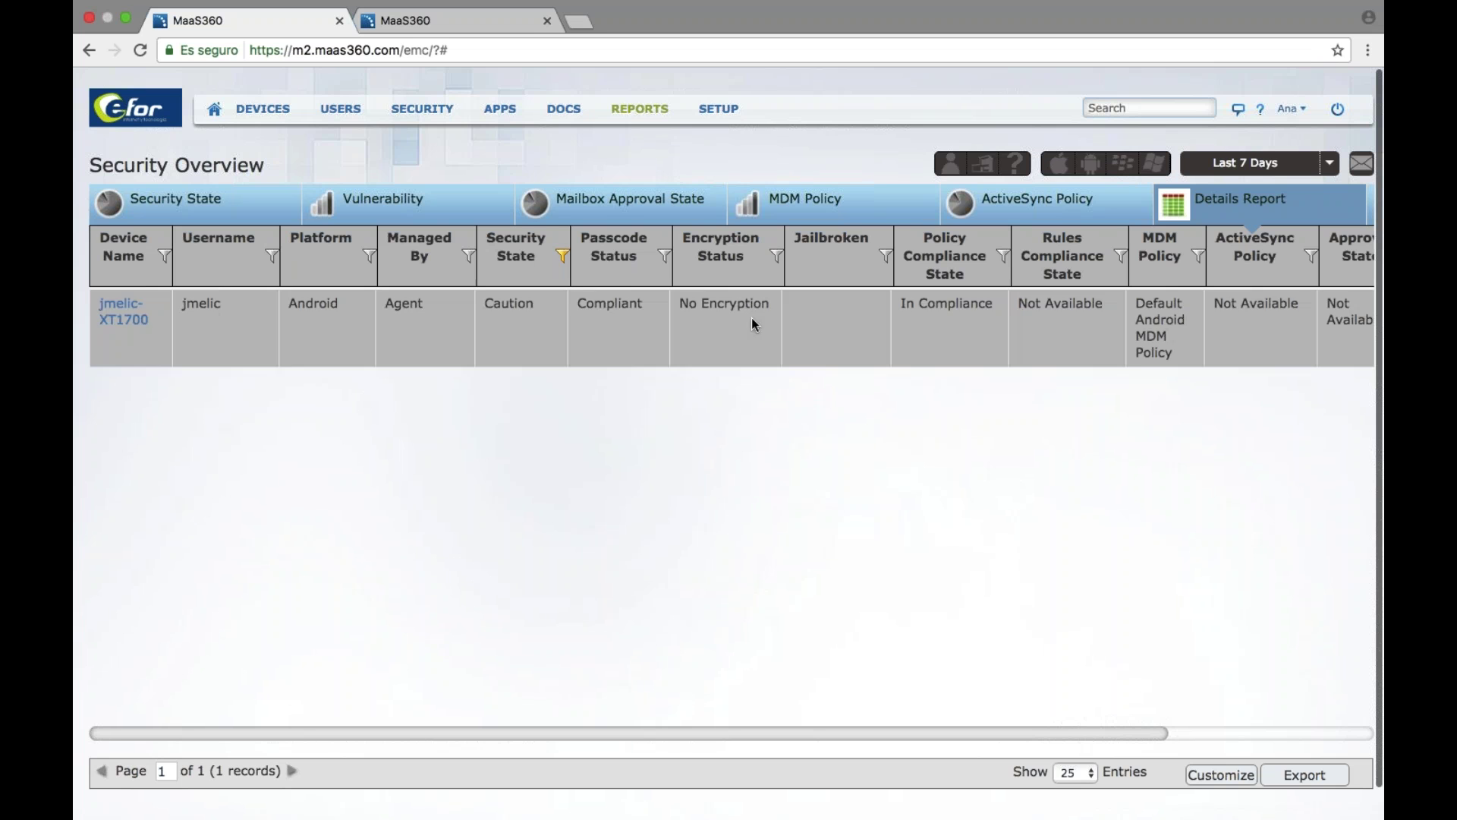
Open the mobile devices Network report and examine the Details Report for devices whose home carrier is Telefonica Moviles Espana
{"action": "mouse_move", "coordinate": [640, 109]}
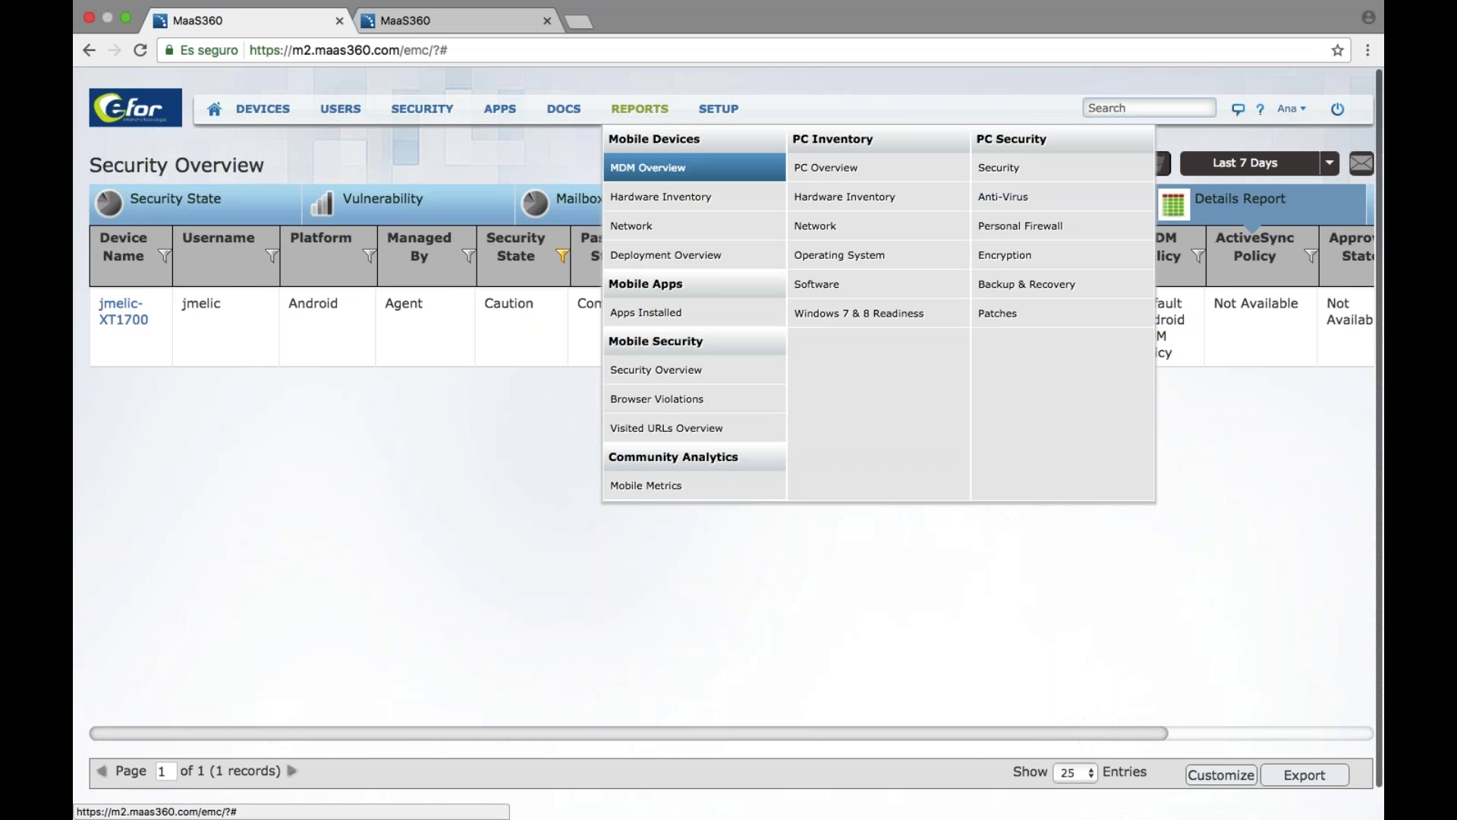
{"action": "left_click", "coordinate": [655, 238]}
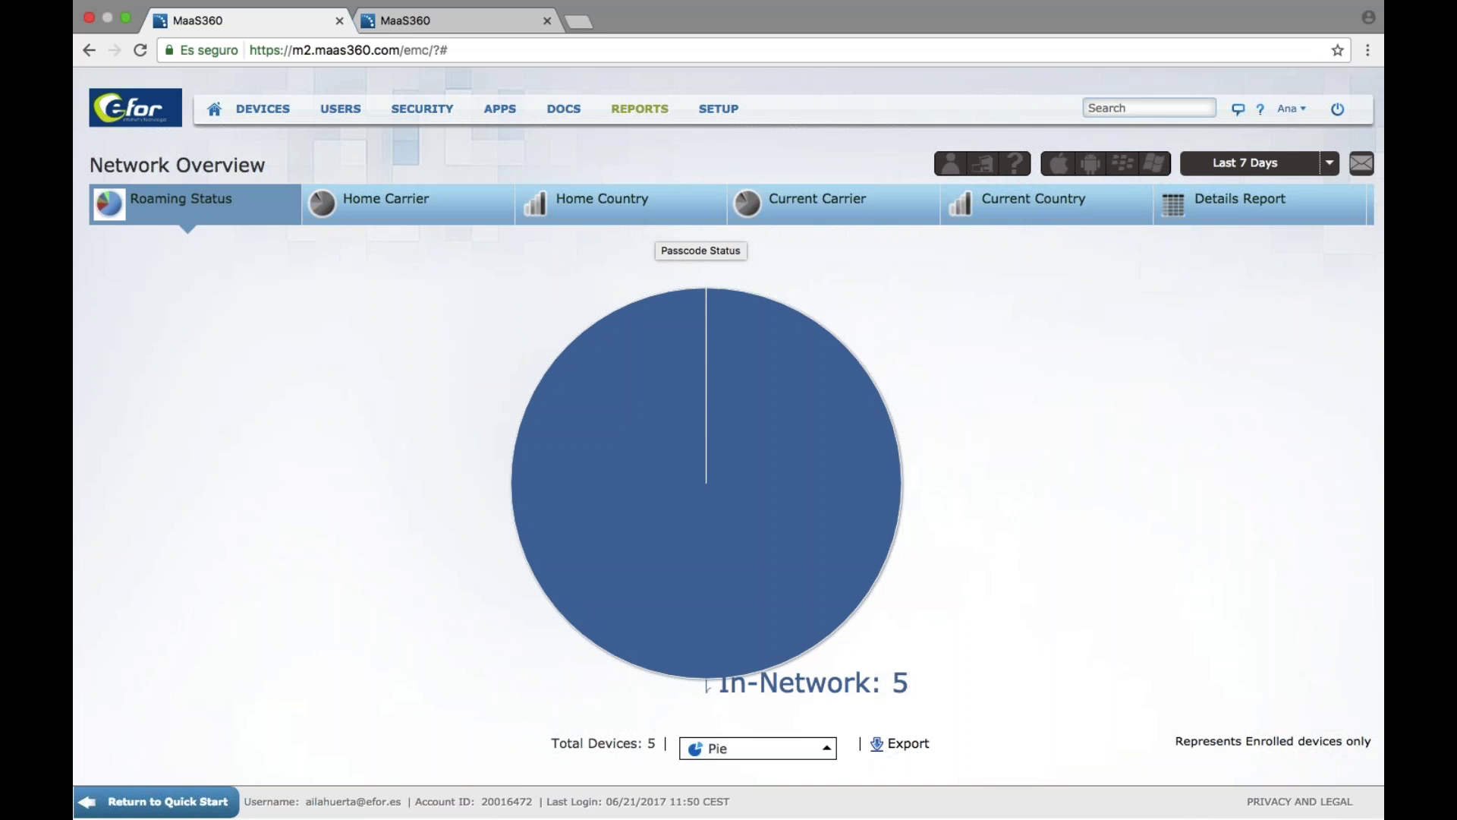
{"action": "left_click", "coordinate": [444, 222]}
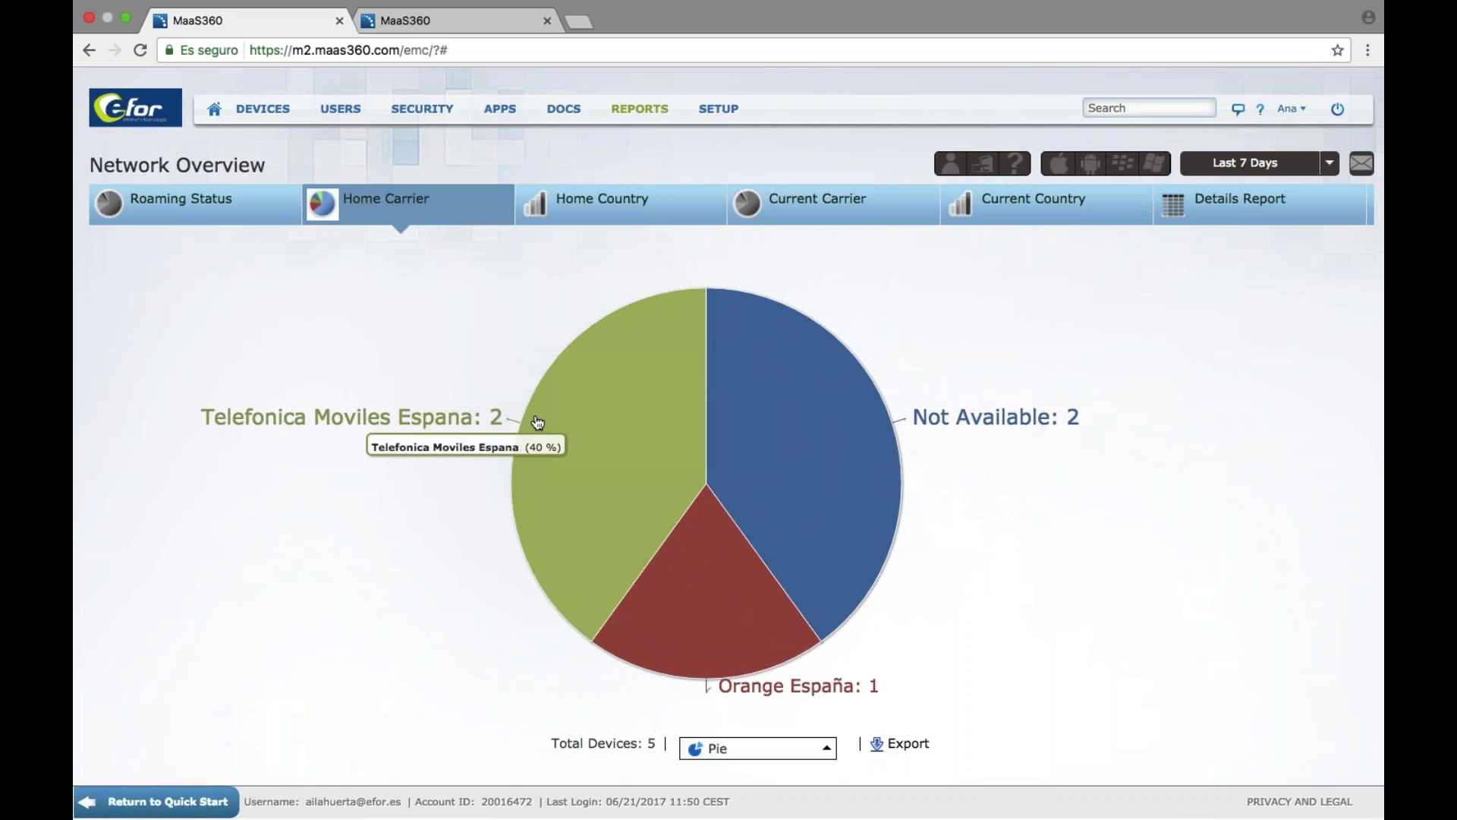
{"action": "left_click", "coordinate": [1237, 199]}
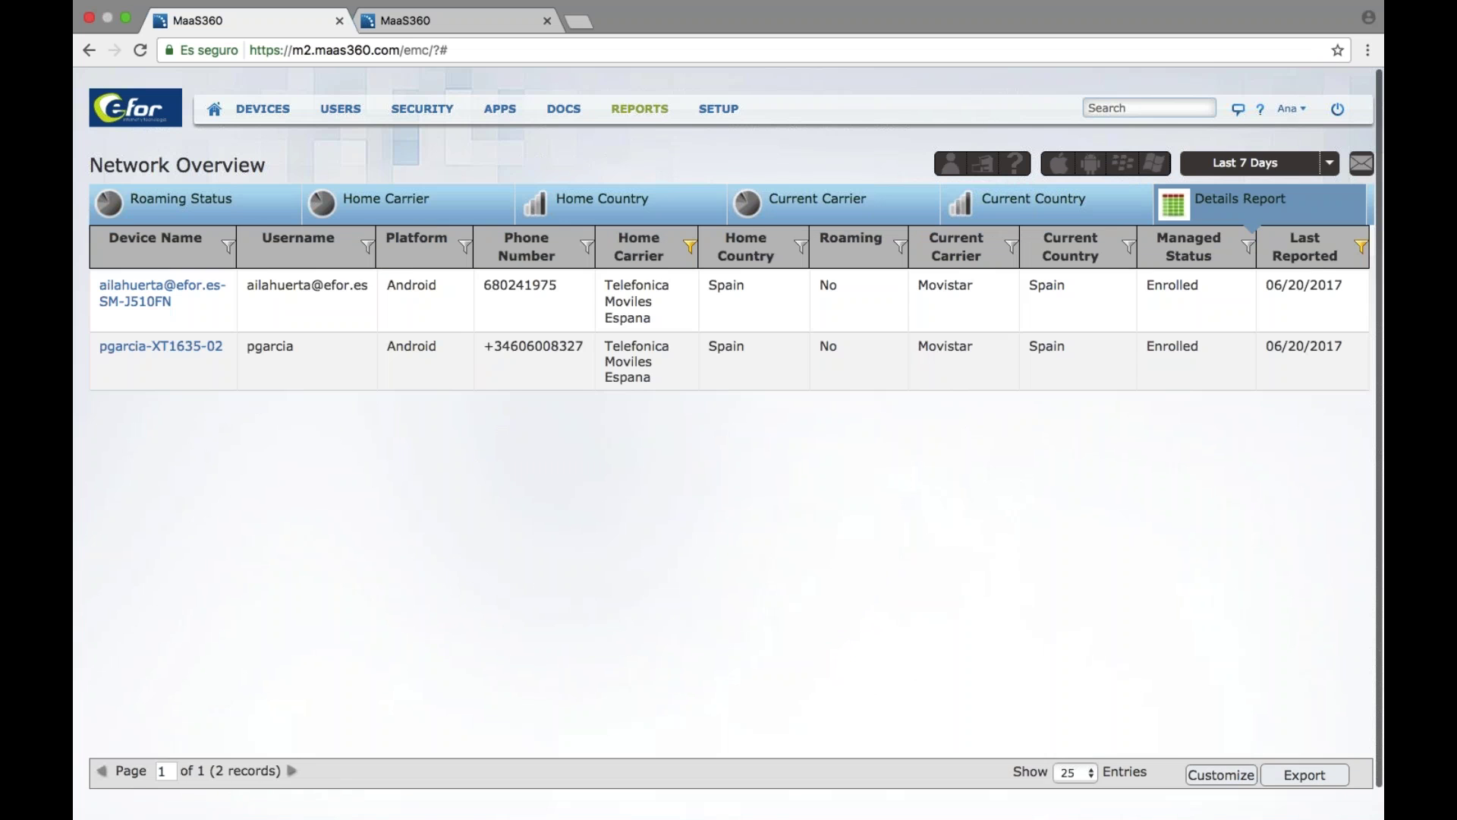
Return to the device inventory, and switch from the browser to the mirrored iPhone screen showing the app catalog
{"action": "left_click", "coordinate": [250, 108]}
{"action": "mouse_move", "coordinate": [296, 142]}
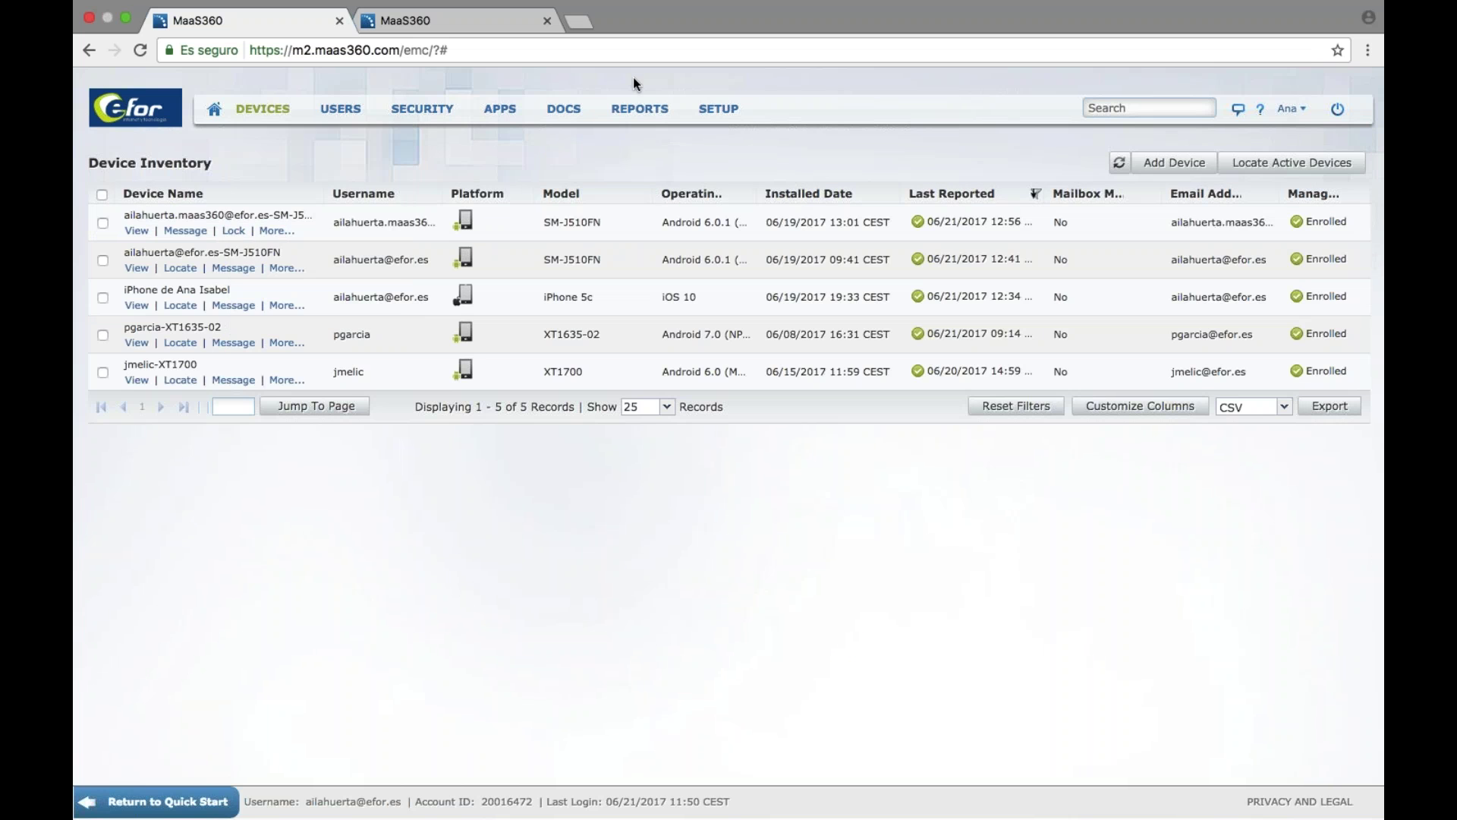
{"action": "mouse_move", "coordinate": [636, 108]}
{"action": "key", "text": "super+Tab"}
{"action": "key", "text": "super+Tab"}
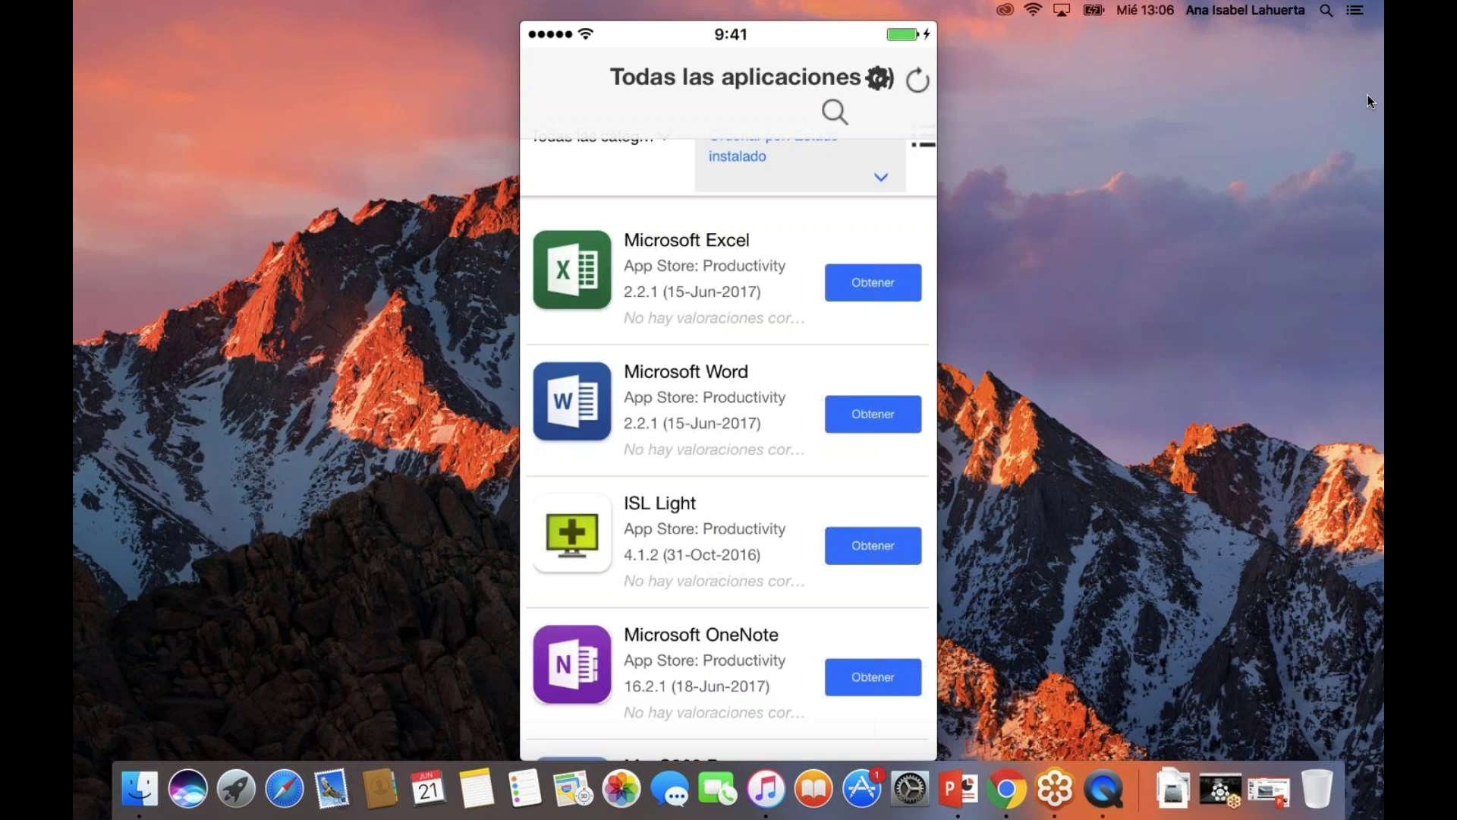
{"action": "left_click", "coordinate": [1279, 9]}
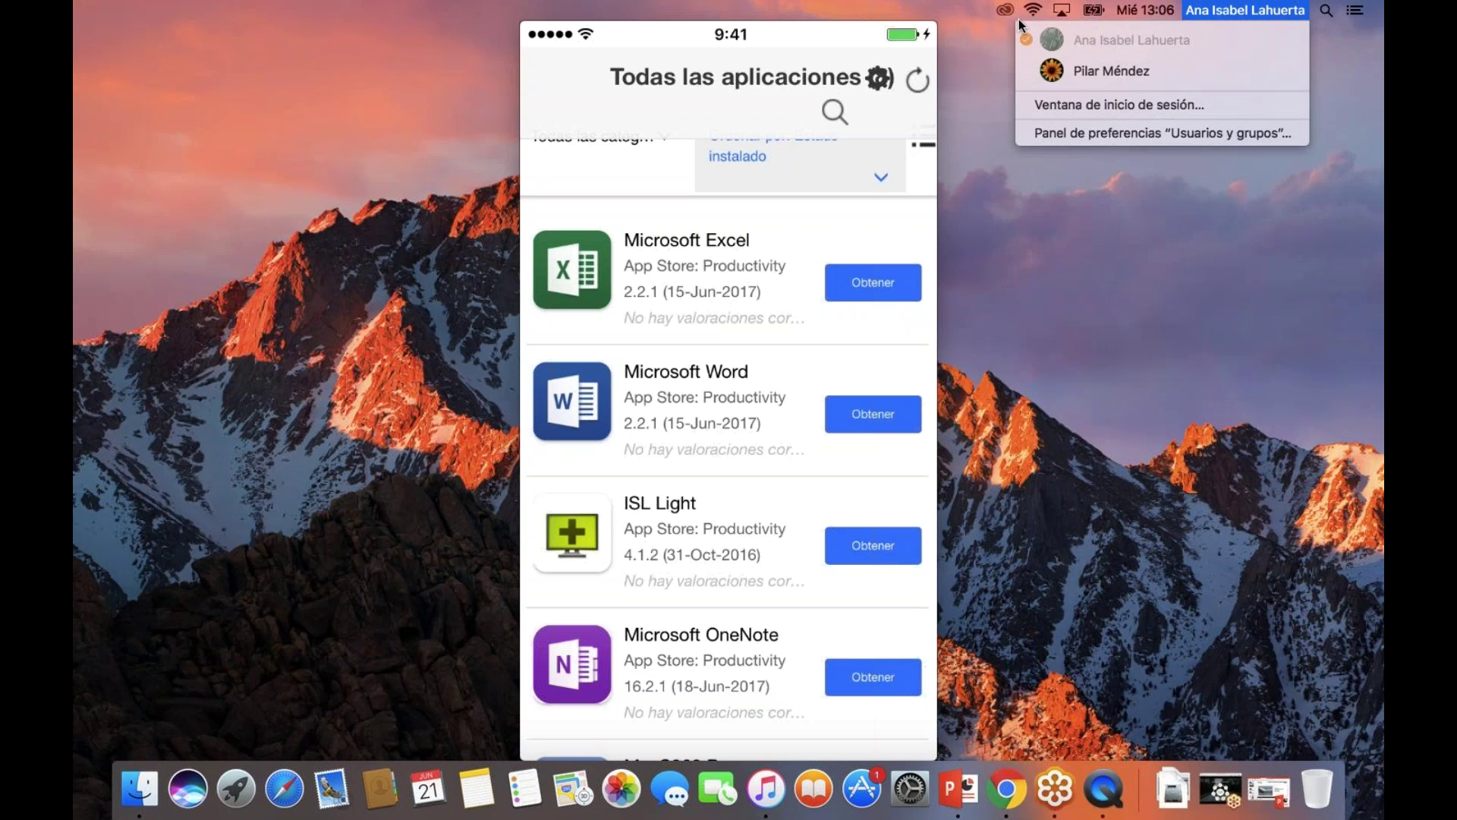
{"action": "left_click", "coordinate": [98, 13]}
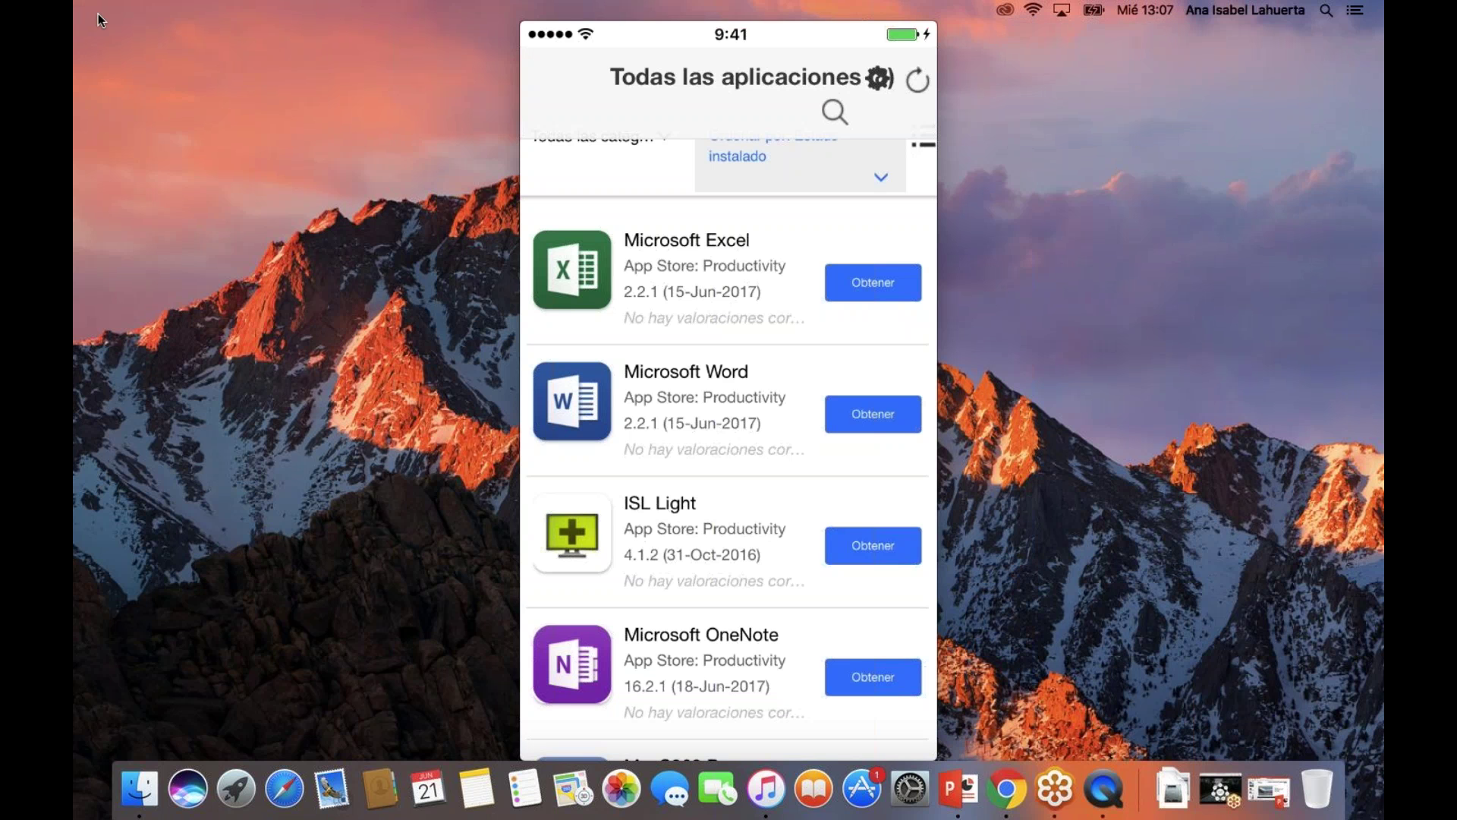